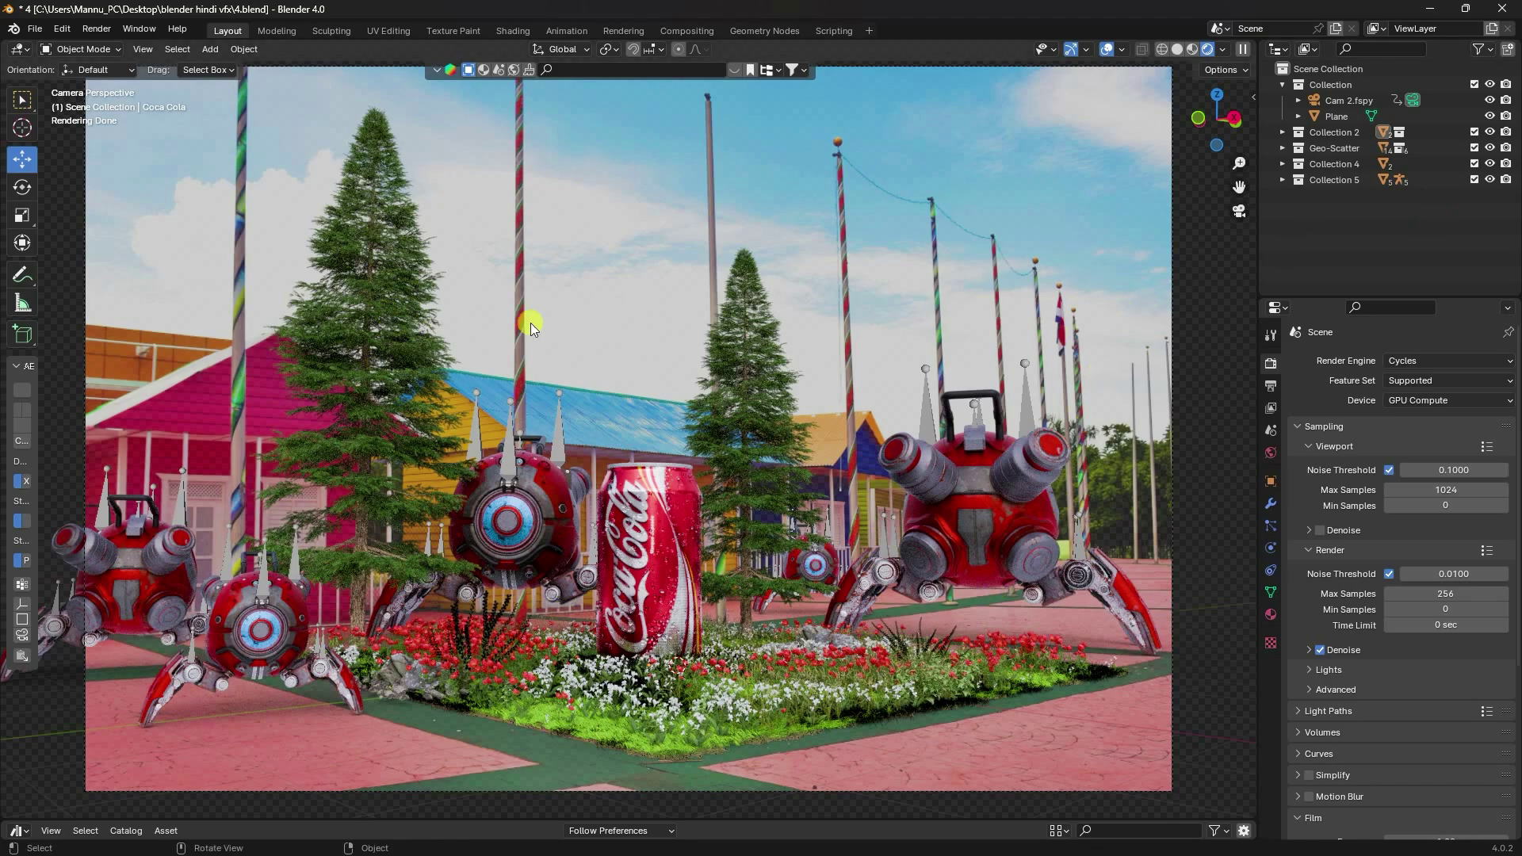
- Leave camera view for a solid-shaded overview of the scene, then show the houses photo
middle_click_drag(715, 395, 620, 399)
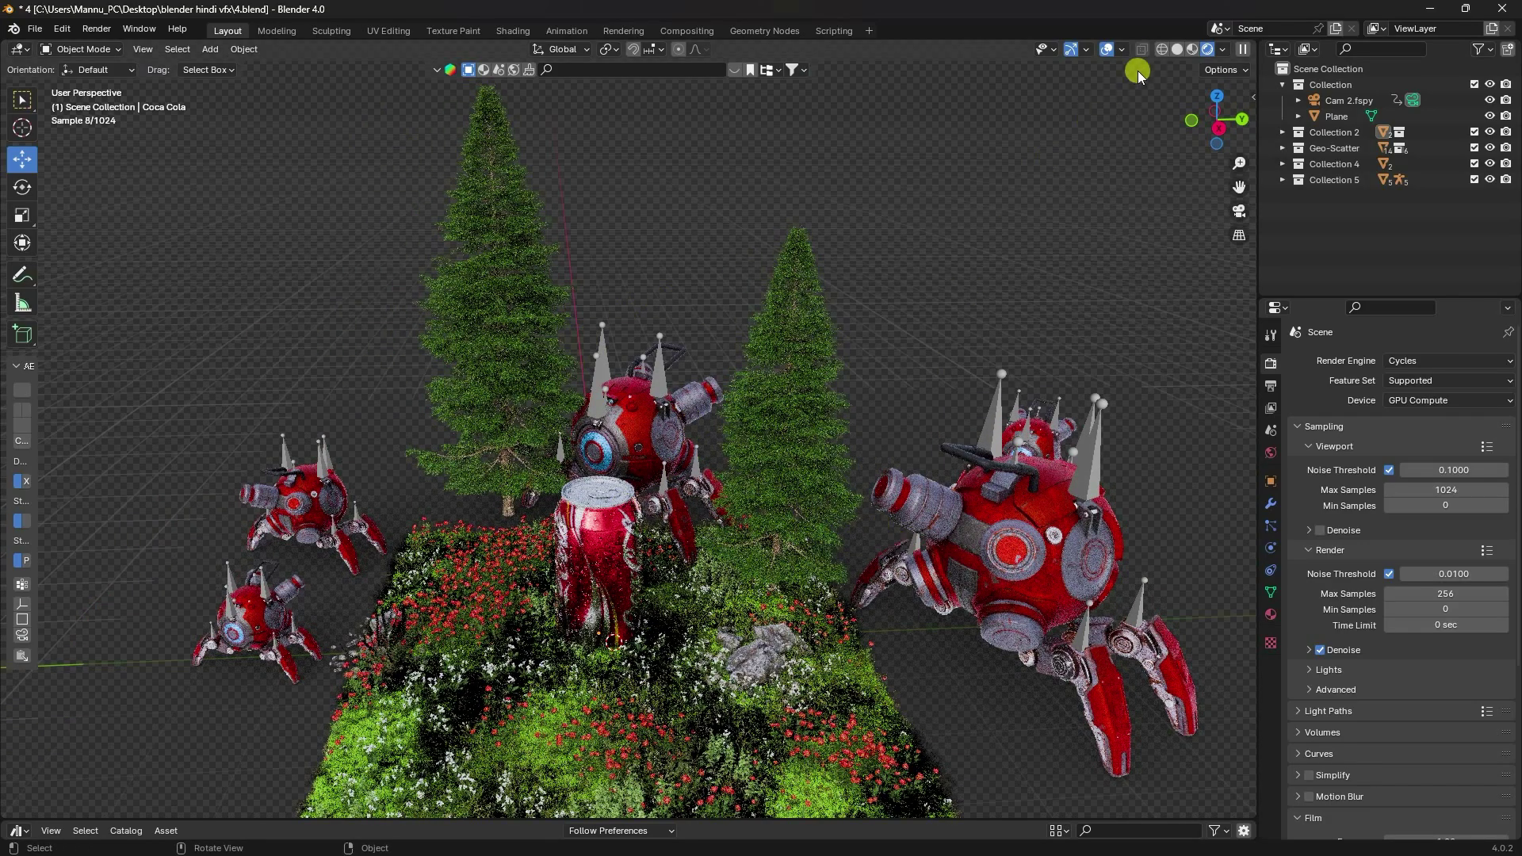
left_click(1178, 49)
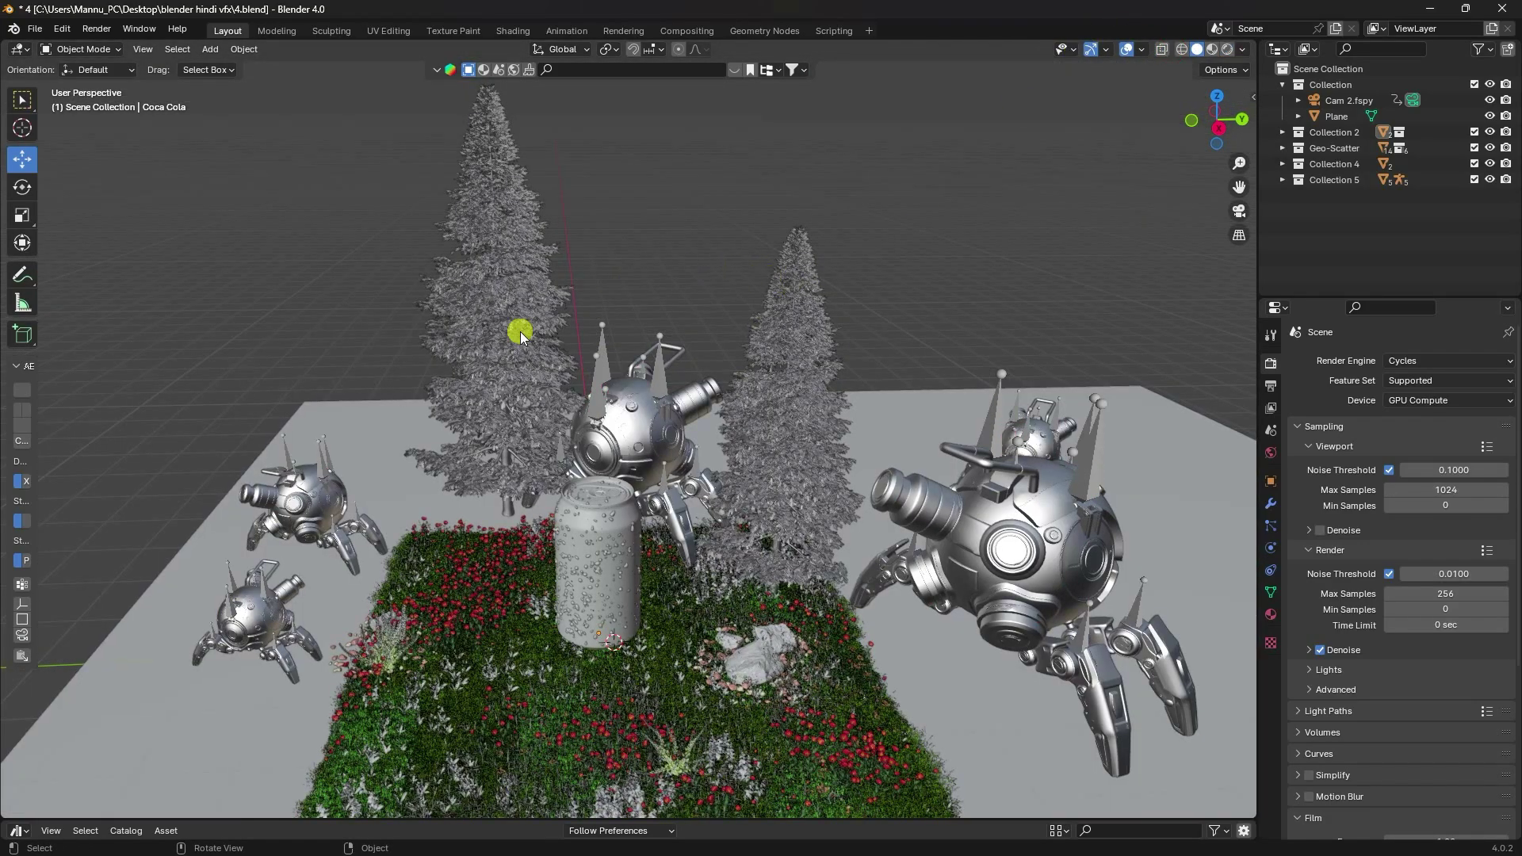
scroll(520, 331, "down", 6)
middle_click_drag(435, 509, 540, 546)
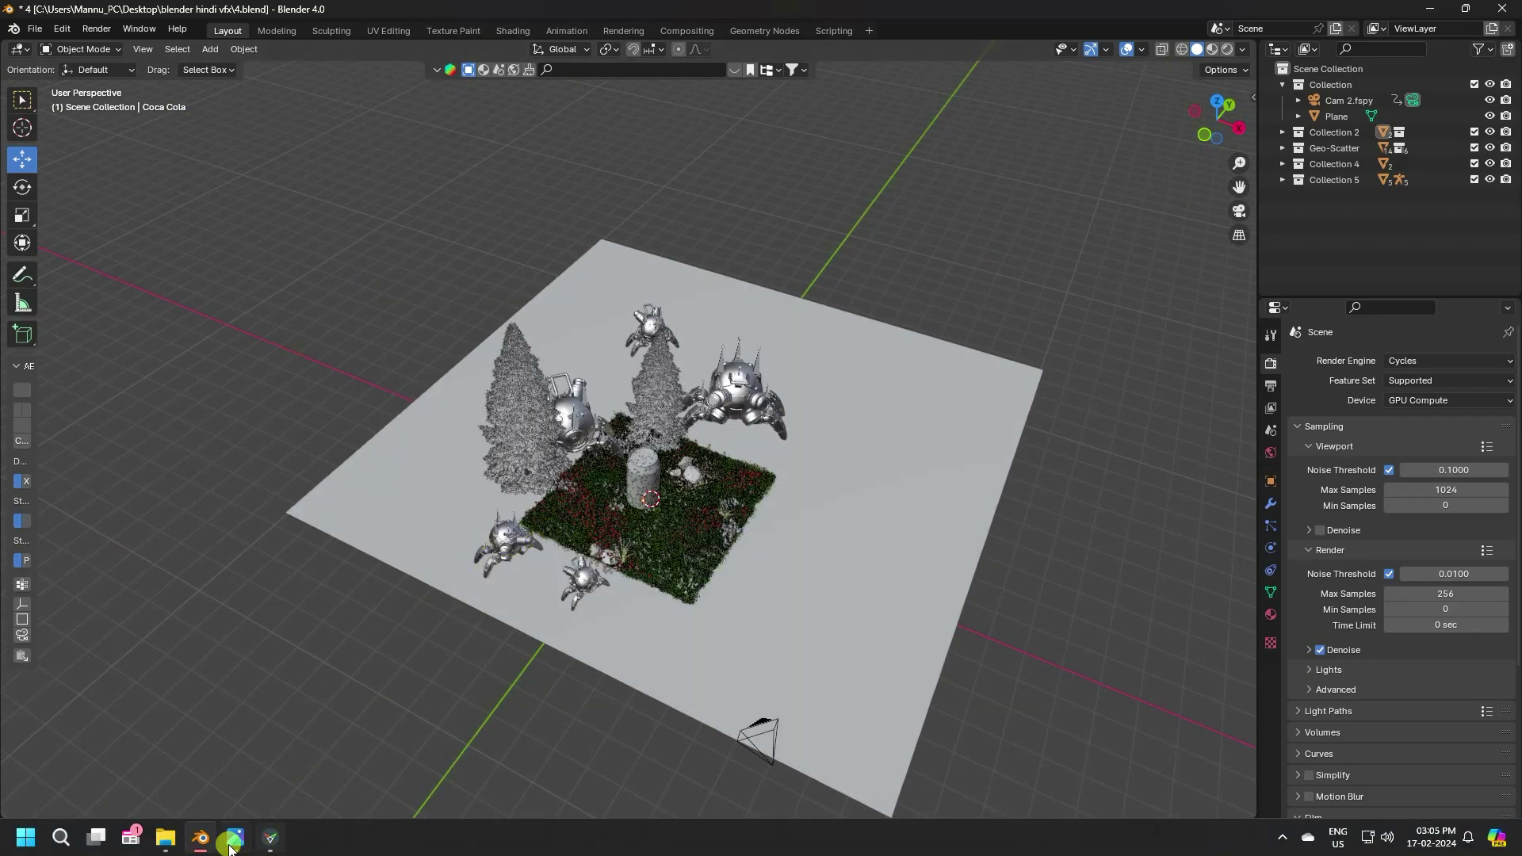
left_click(229, 844)
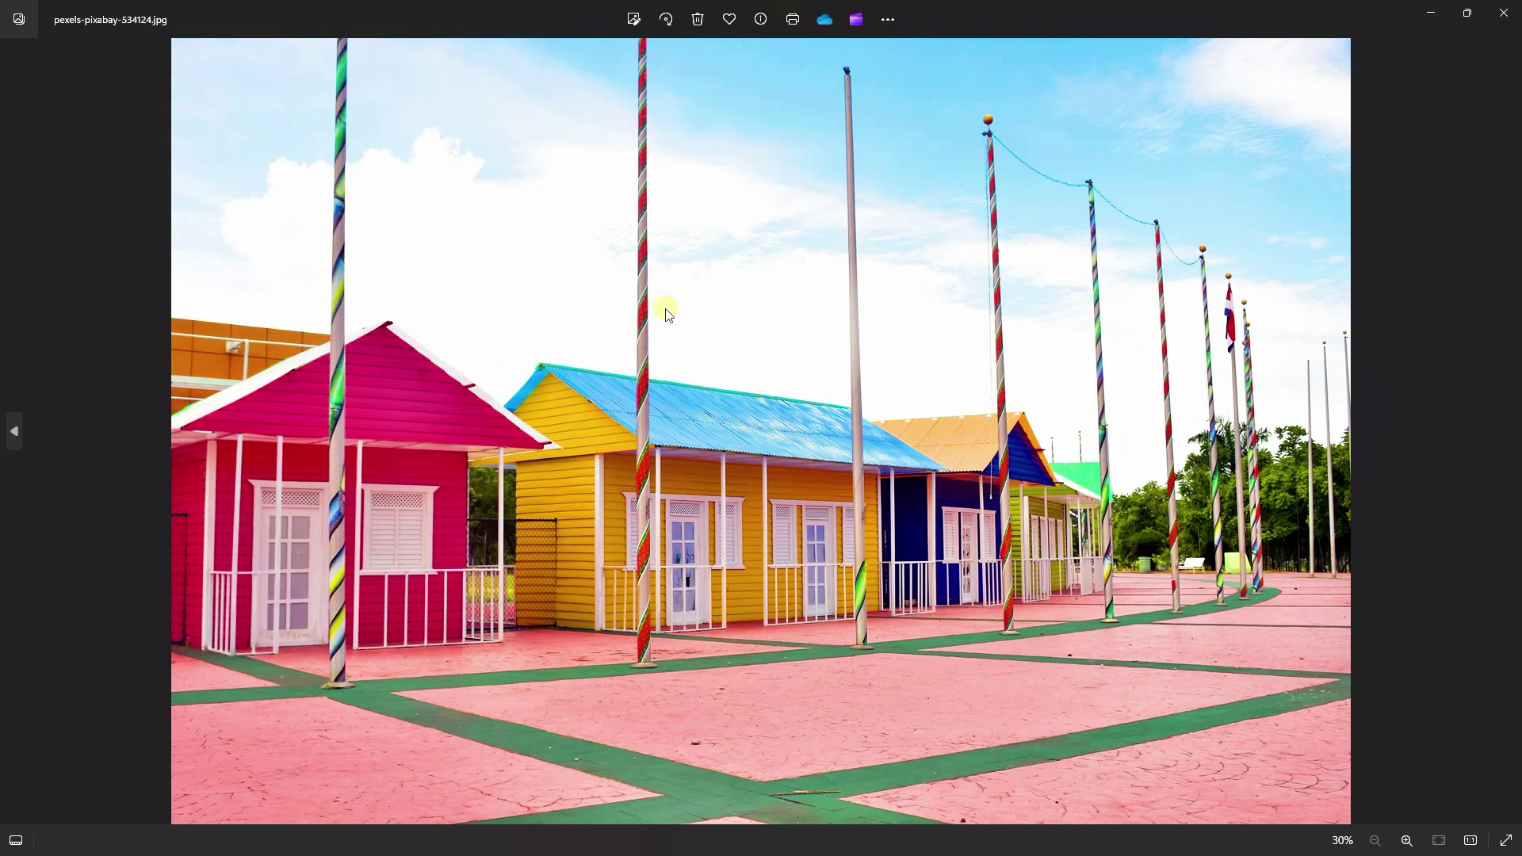
- Compare the houses photo with the iCON.jpg composite, then close Photos and bring up fSpy
left_click(15, 434)
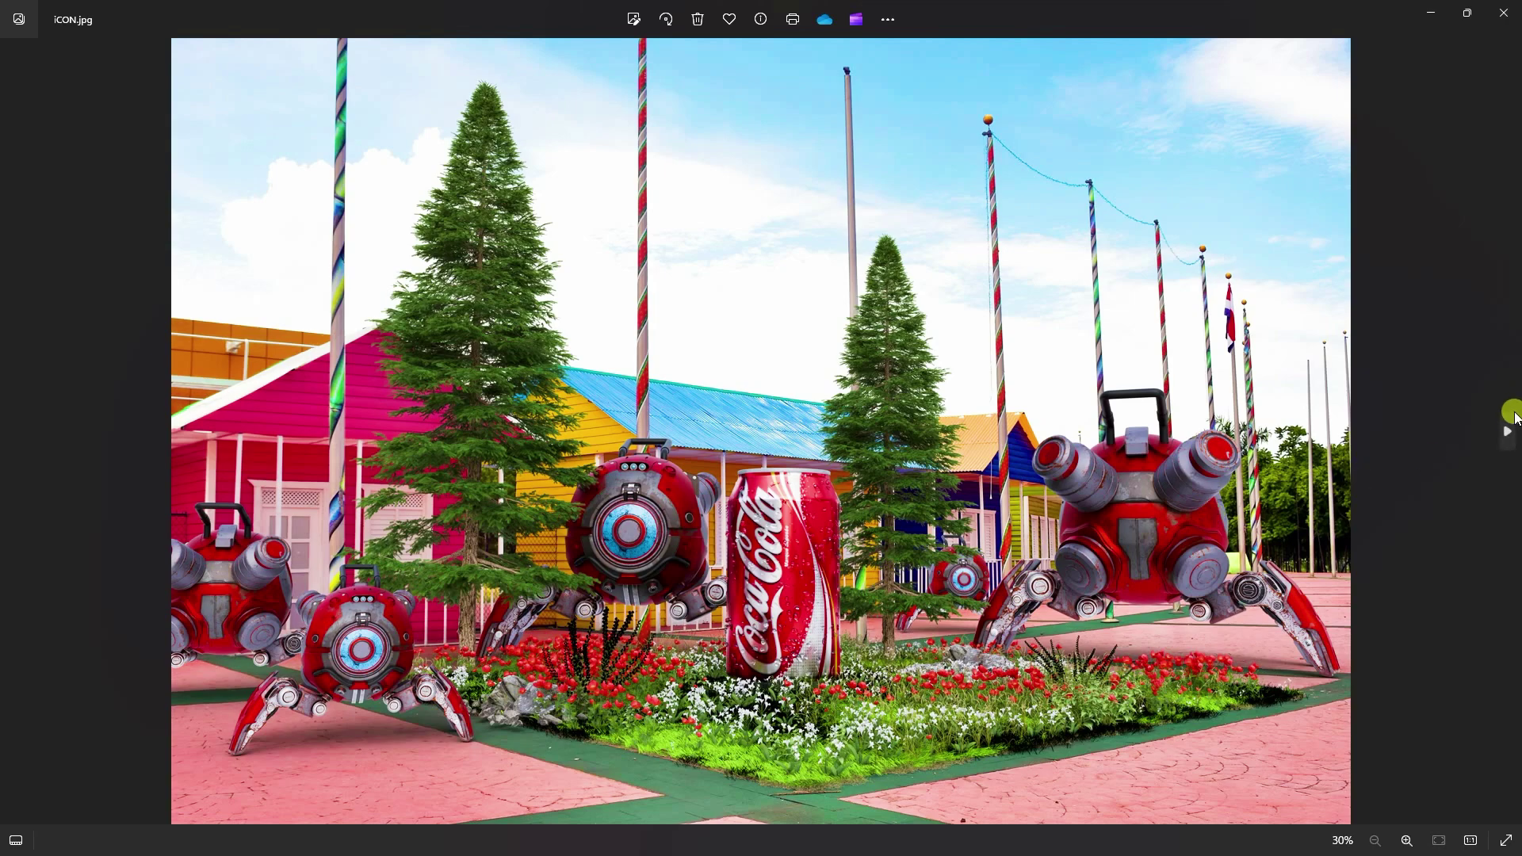
left_click(1509, 416)
left_click(5, 547)
left_click(1461, 412)
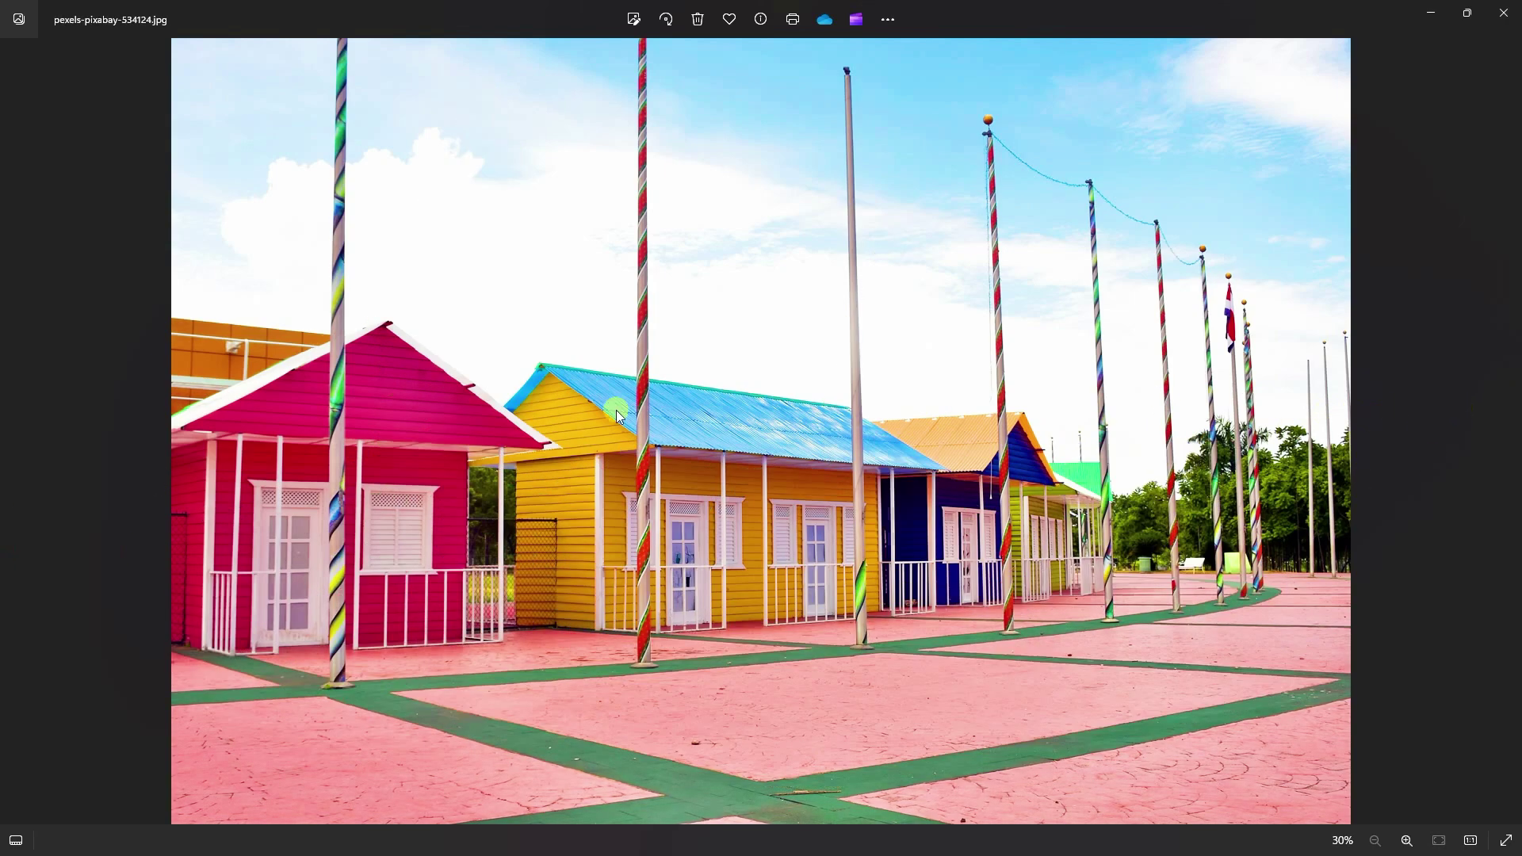
left_click(31, 379)
left_click(1514, 456)
left_click(5, 358)
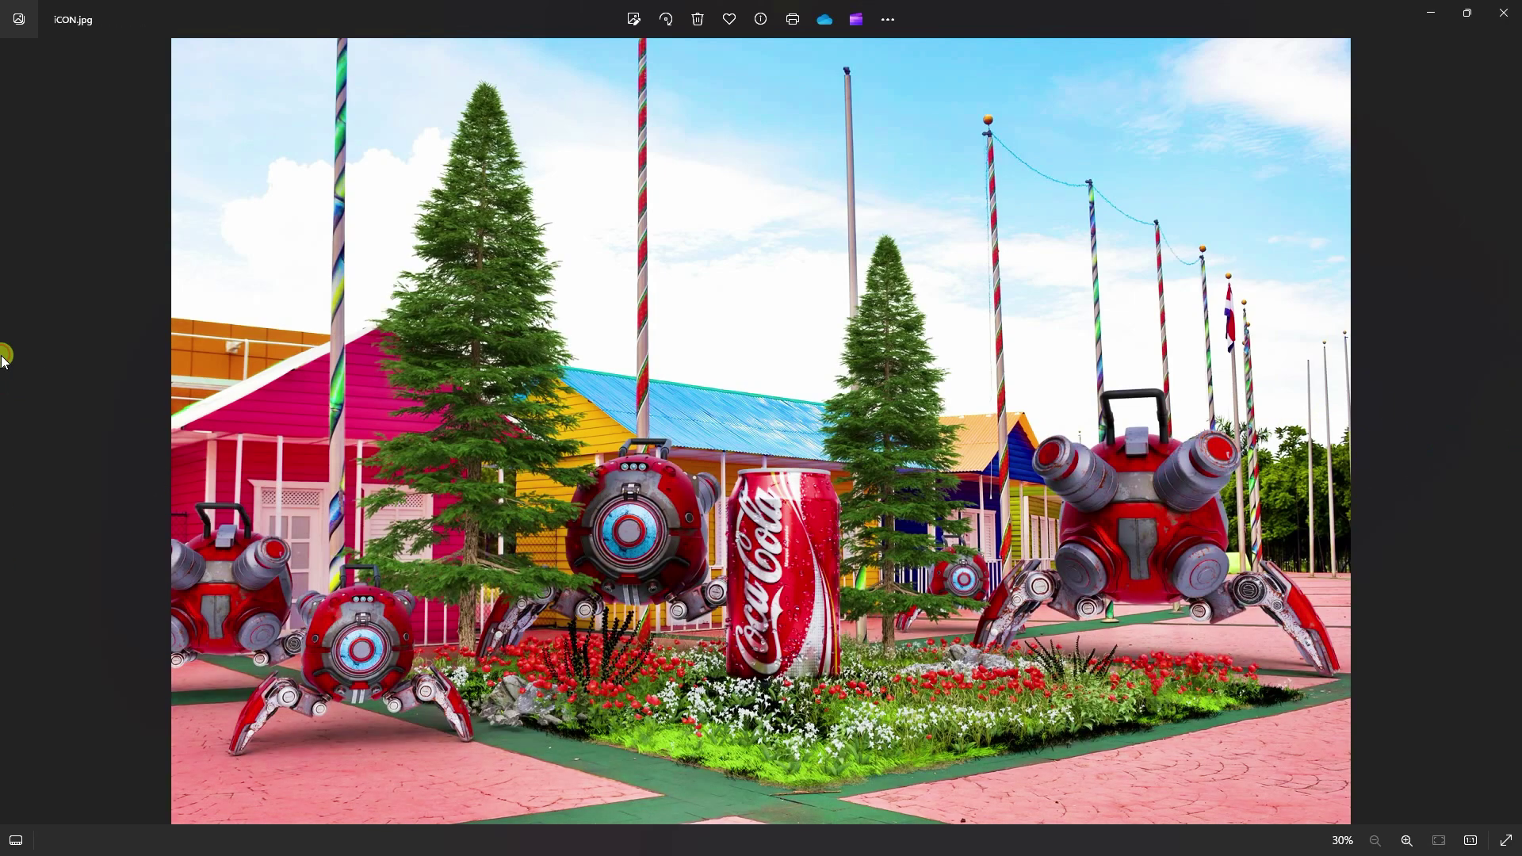
left_click(1503, 17)
left_click(235, 836)
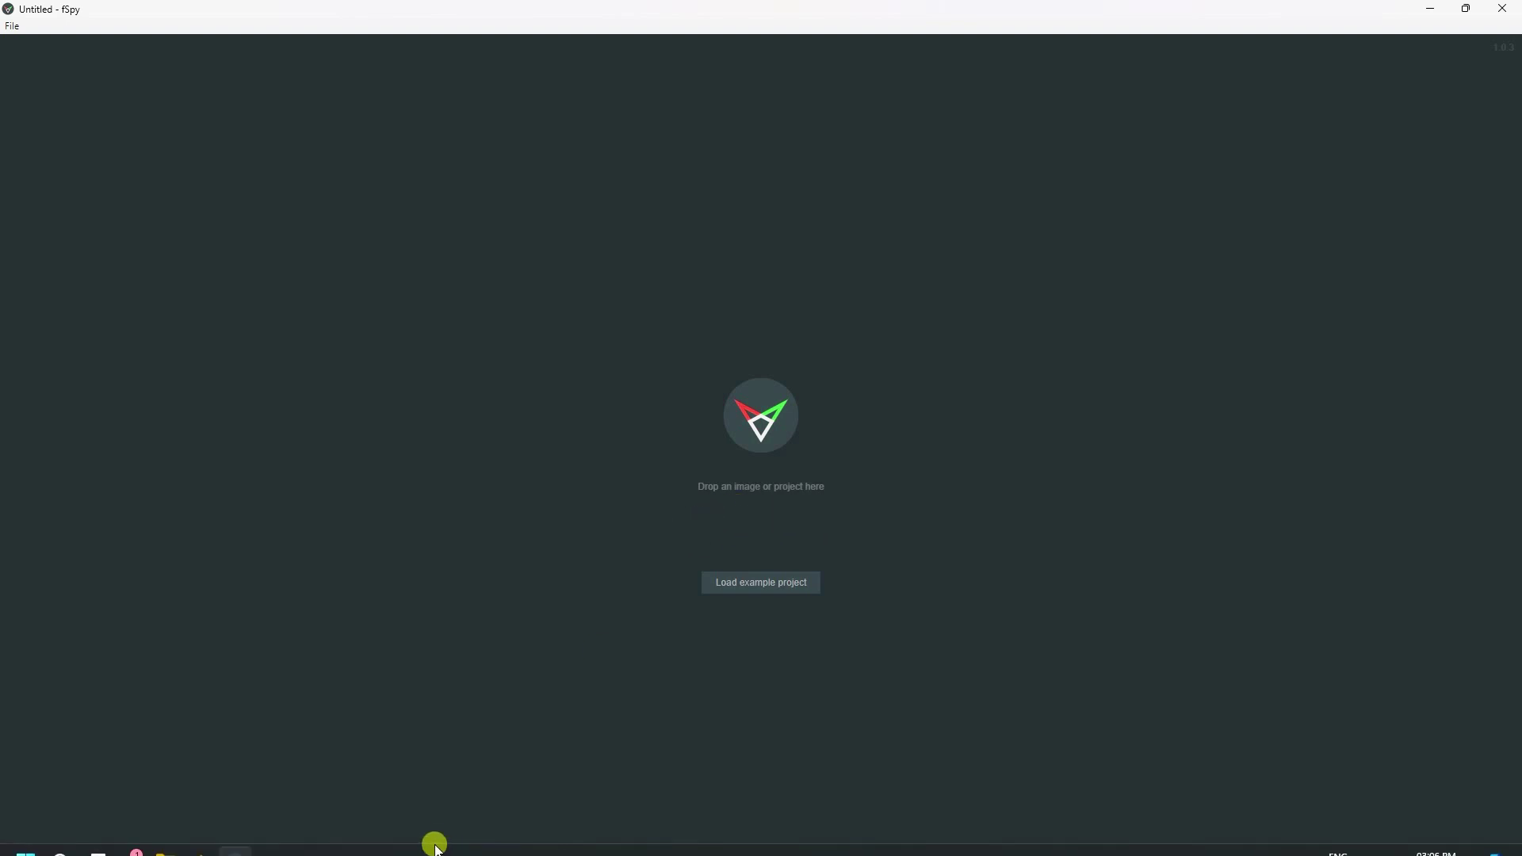
- Load pexels-pixabay-534124 from the Images folder into fSpy
left_click(165, 843)
left_click(666, 290)
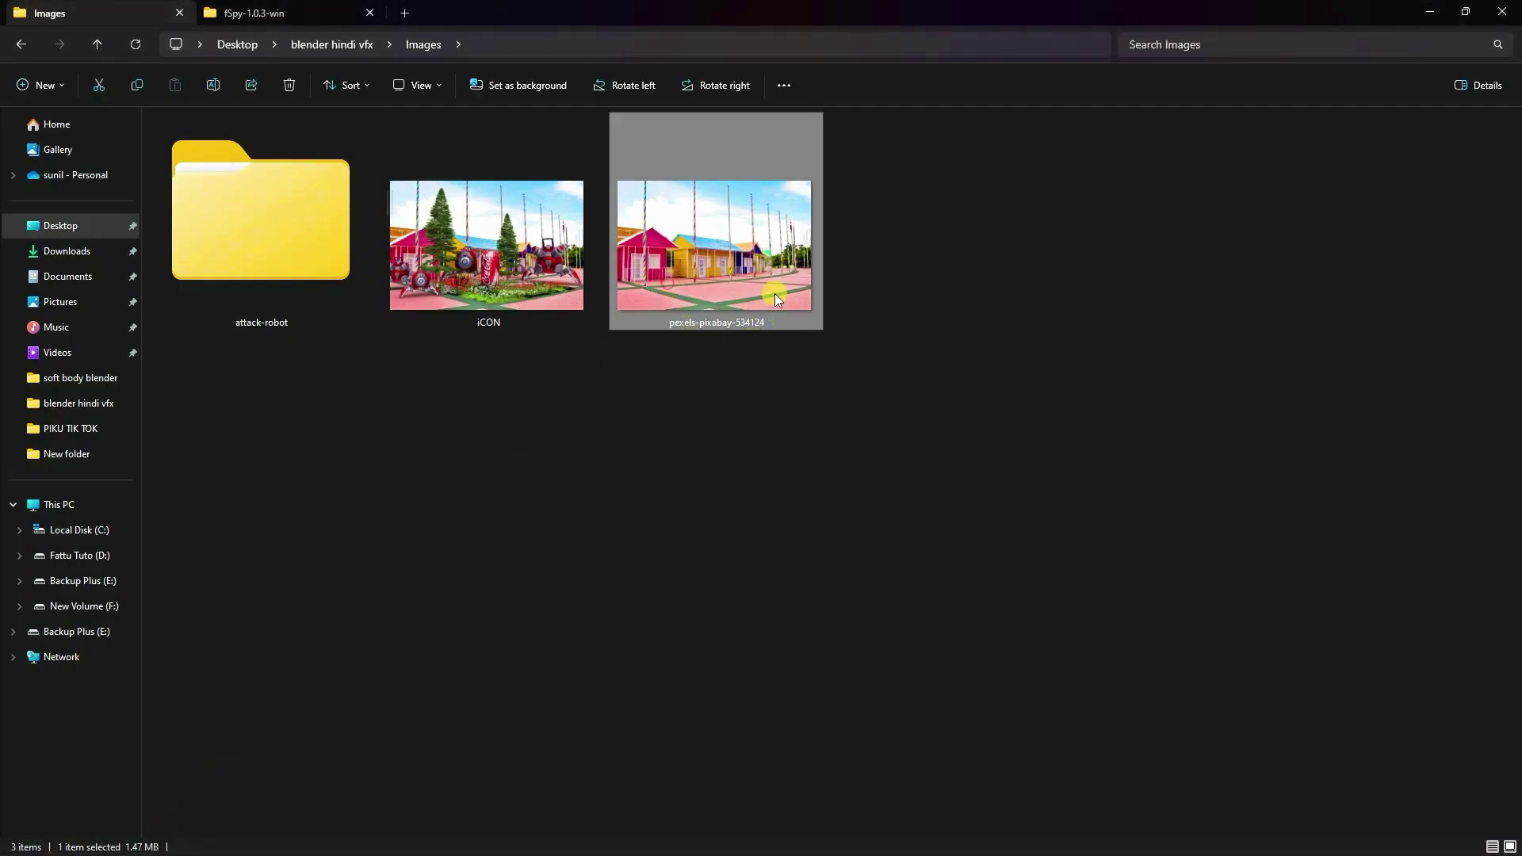
left_click_drag(688, 277, 677, 512)
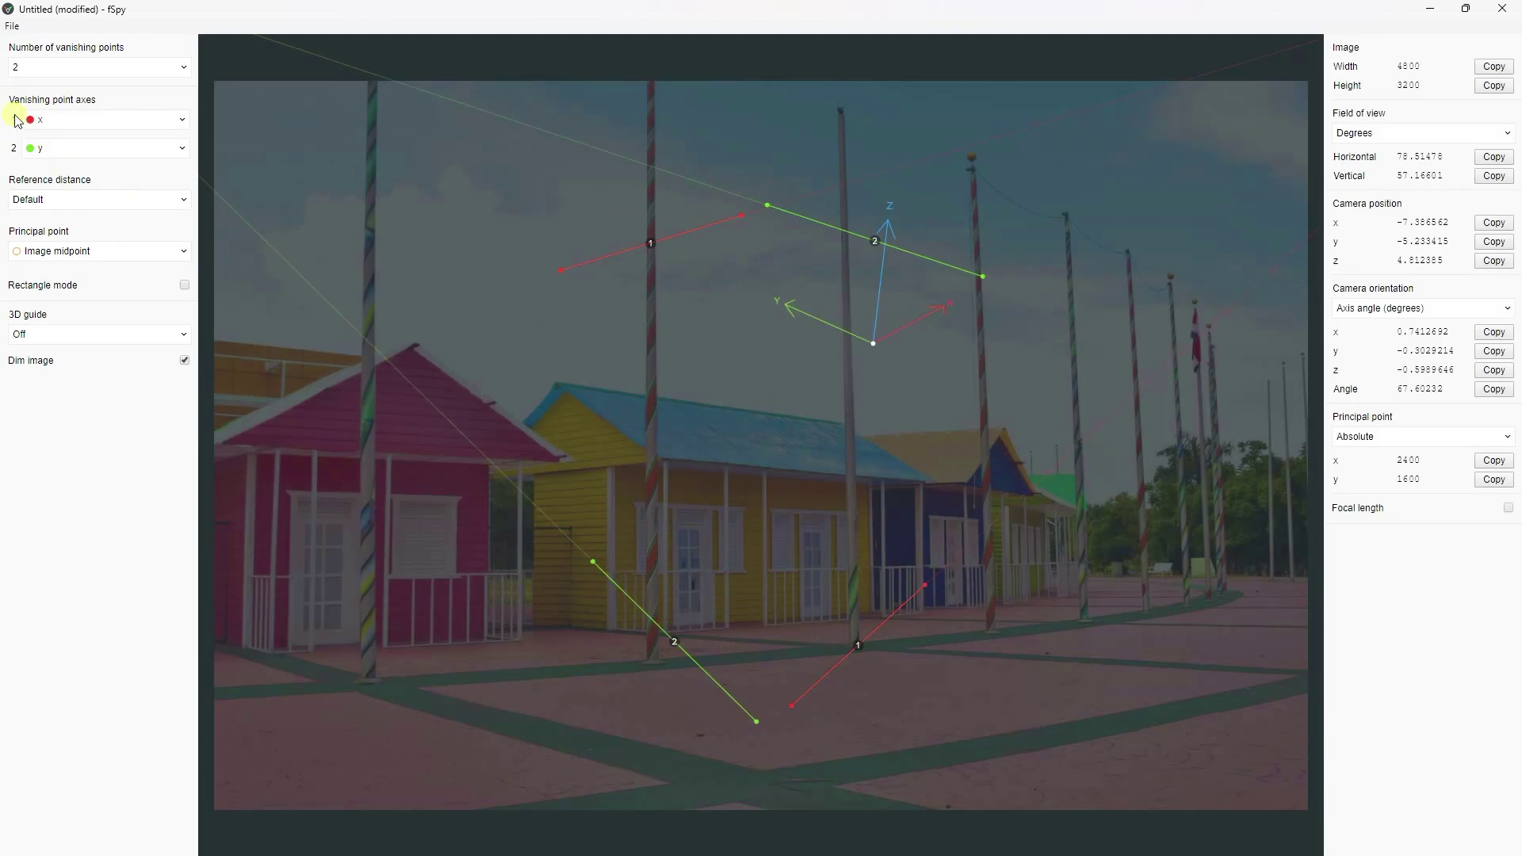
- Set vanishing point 1 to the z axis and align the green lines with the ground stripes
left_click(43, 123)
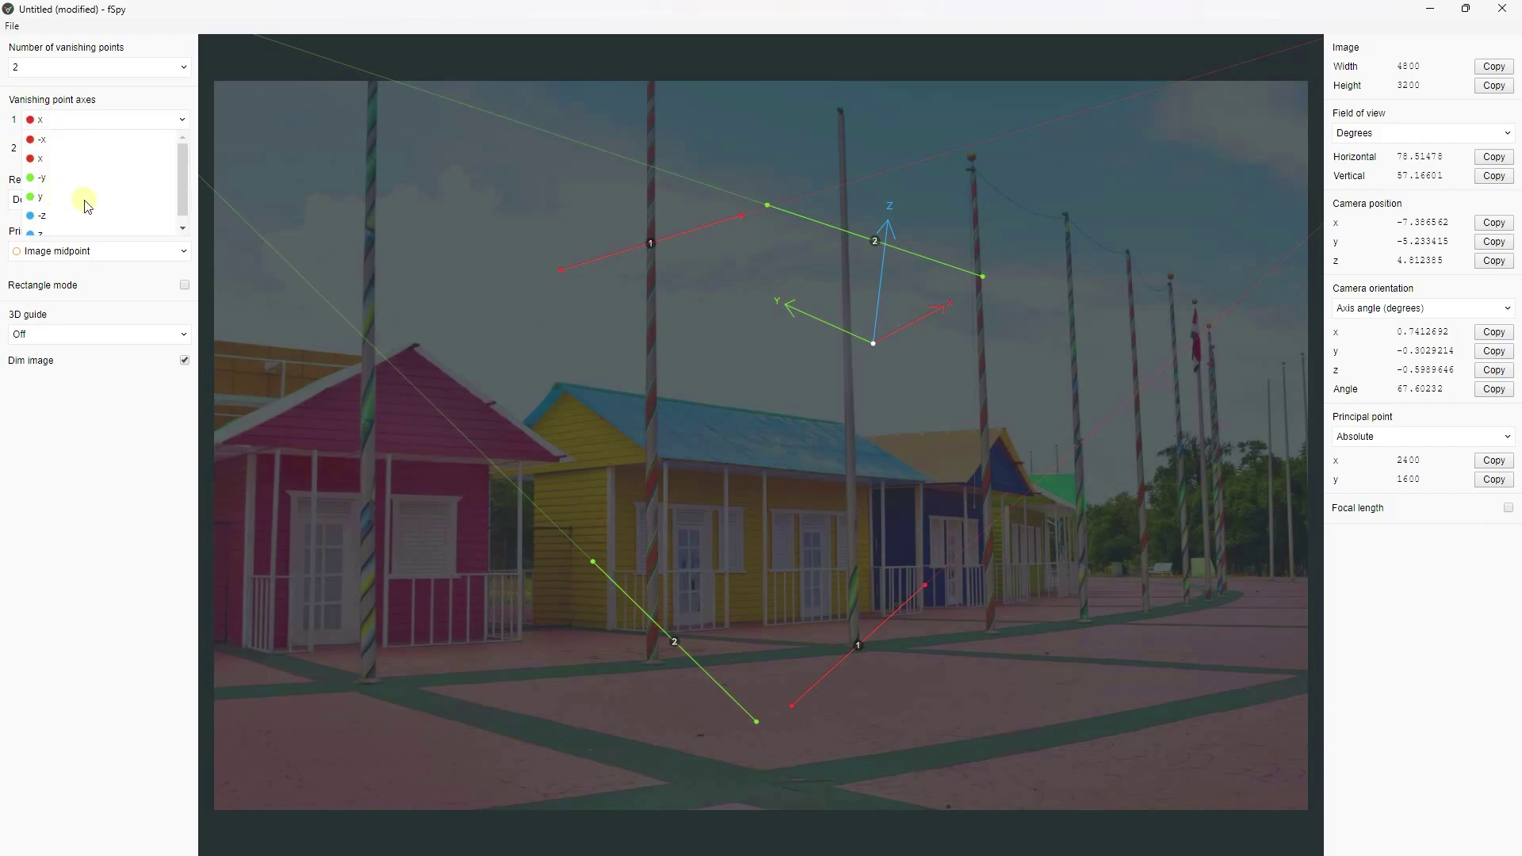
left_click(42, 228)
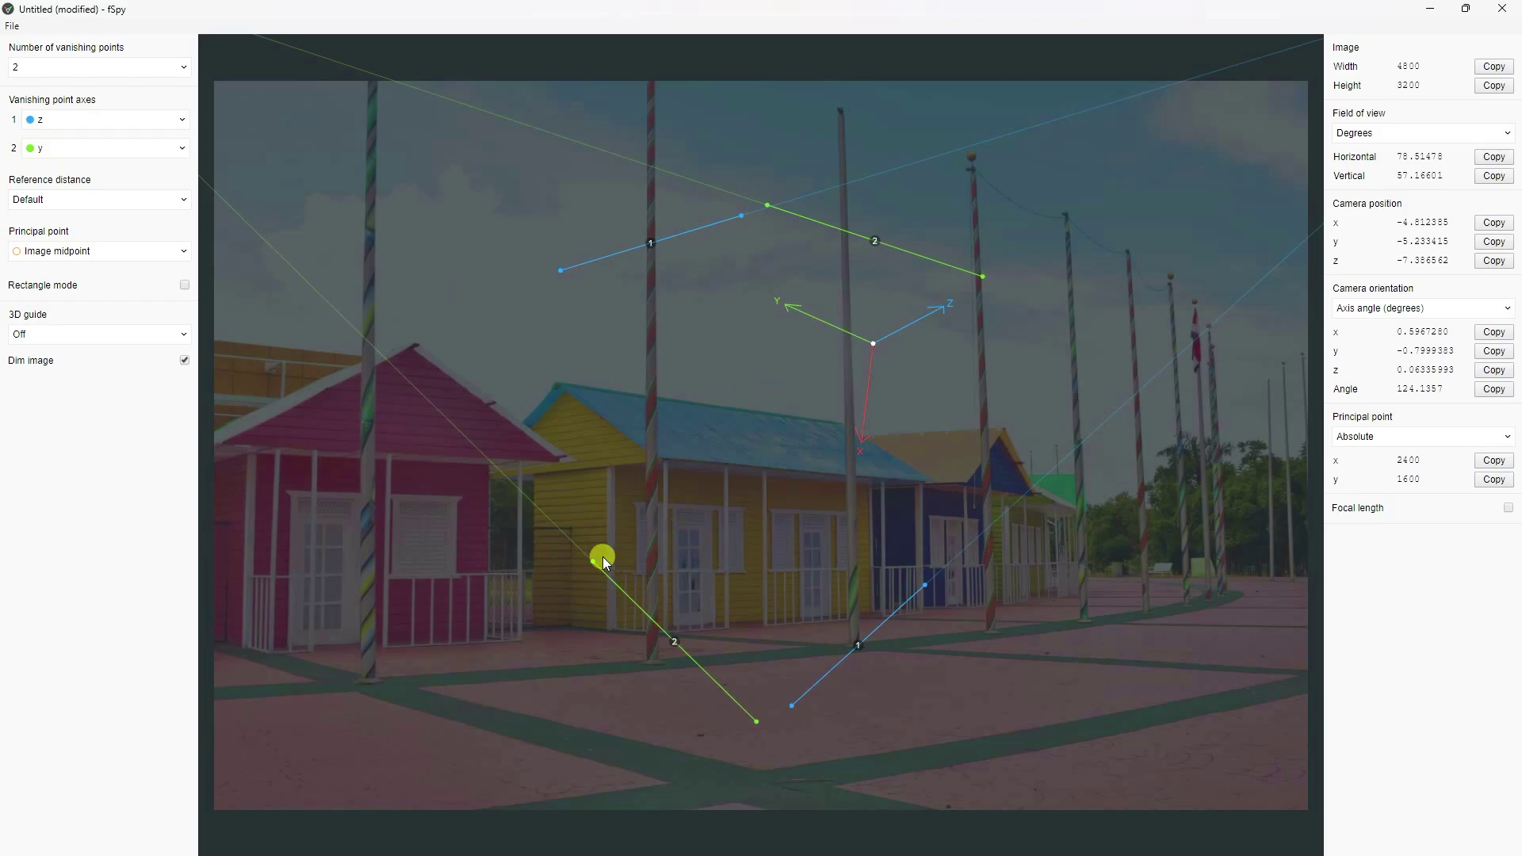
left_click_drag(588, 561, 214, 703)
left_click_drag(756, 722, 921, 649)
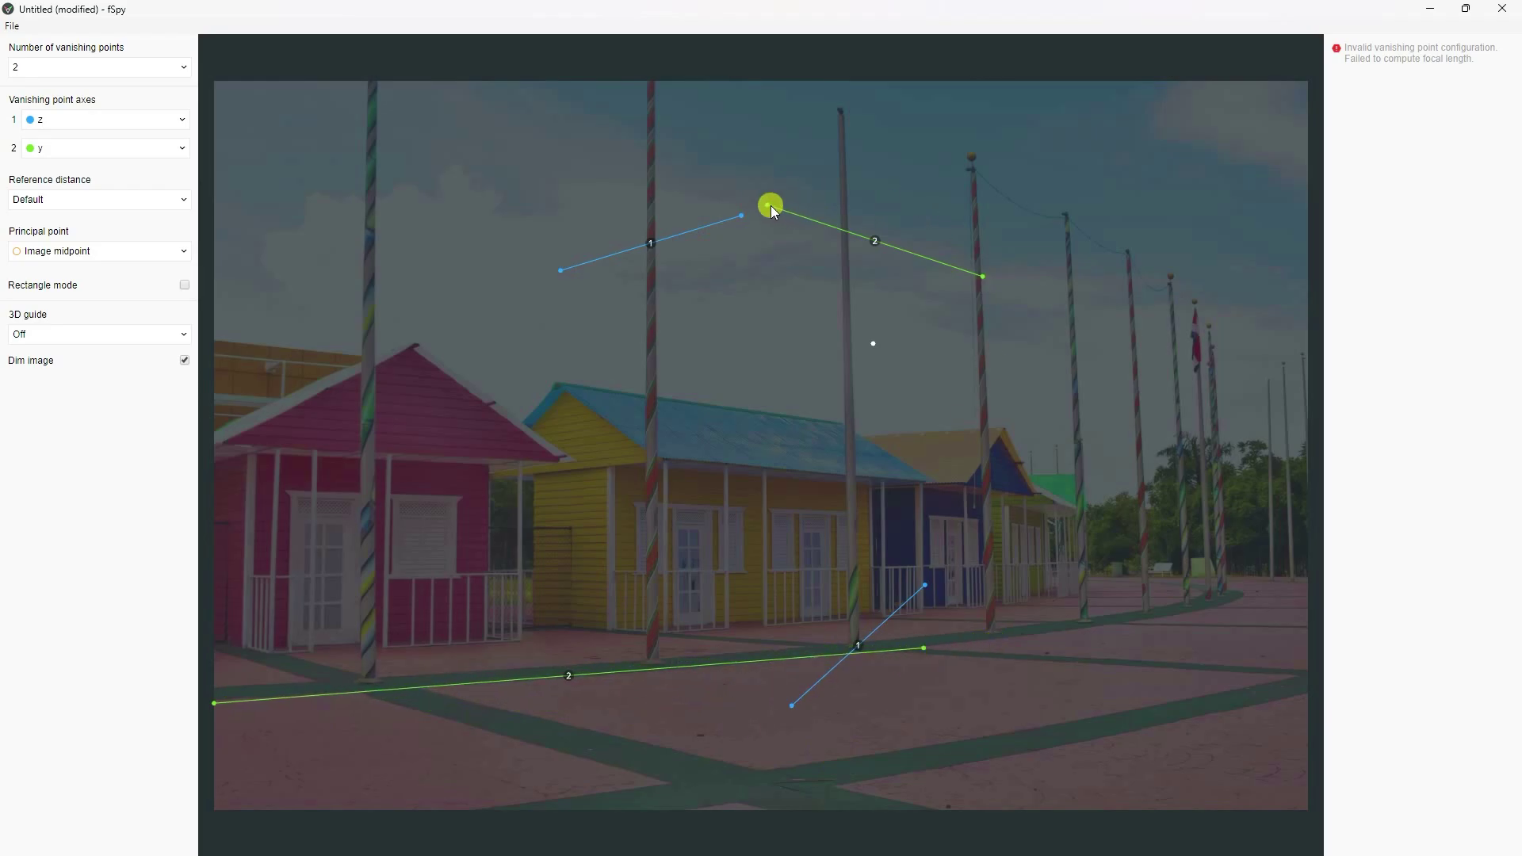
left_click_drag(769, 206, 483, 831)
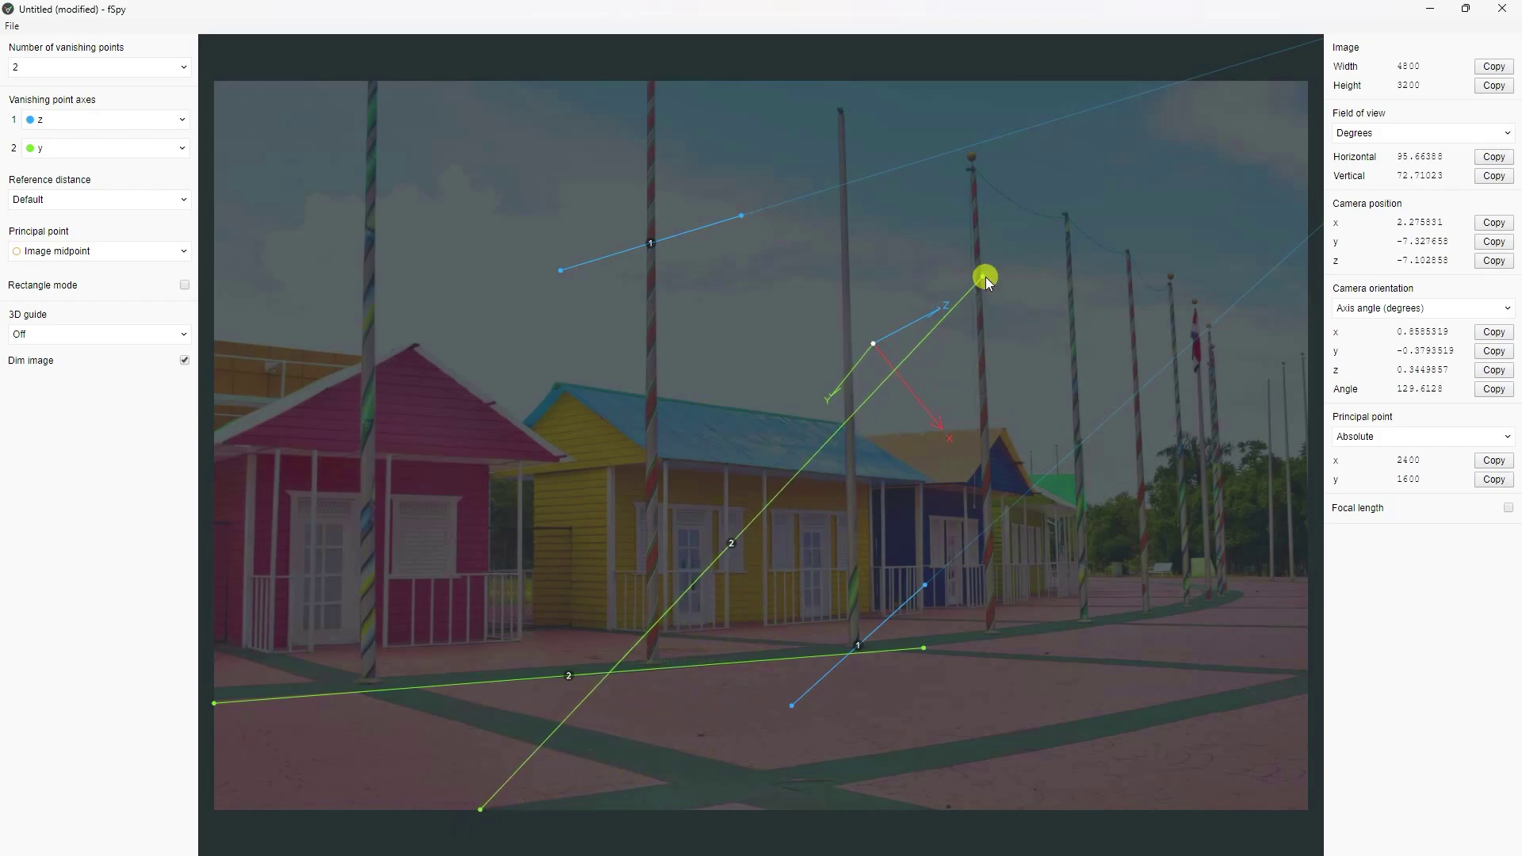
left_click_drag(987, 278, 1310, 672)
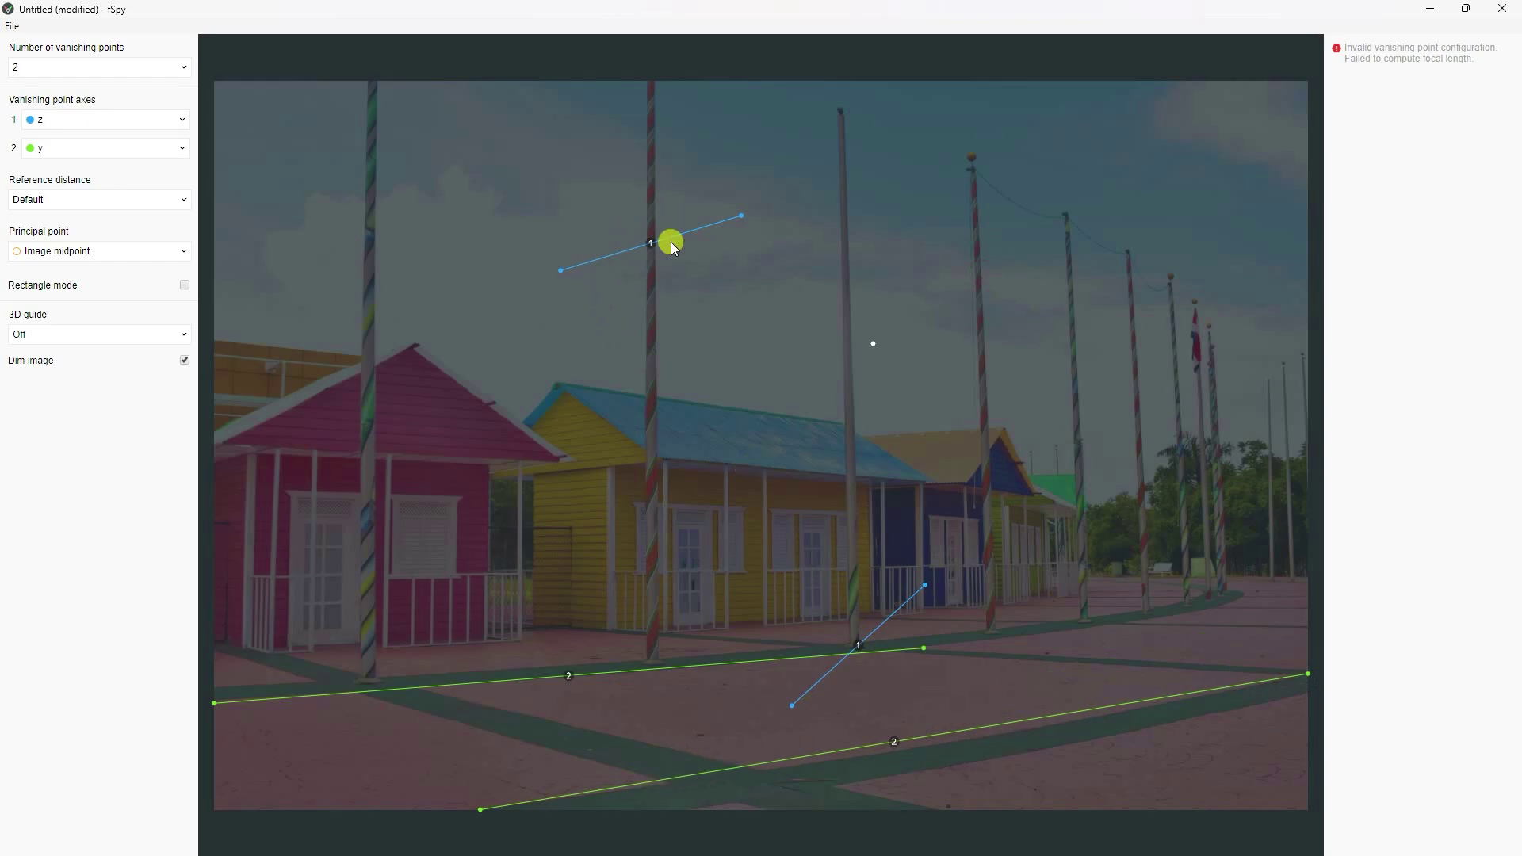
- Align the two blue lines up the vertical flagpoles
left_click_drag(558, 267, 246, 640)
left_click_drag(743, 219, 287, 107)
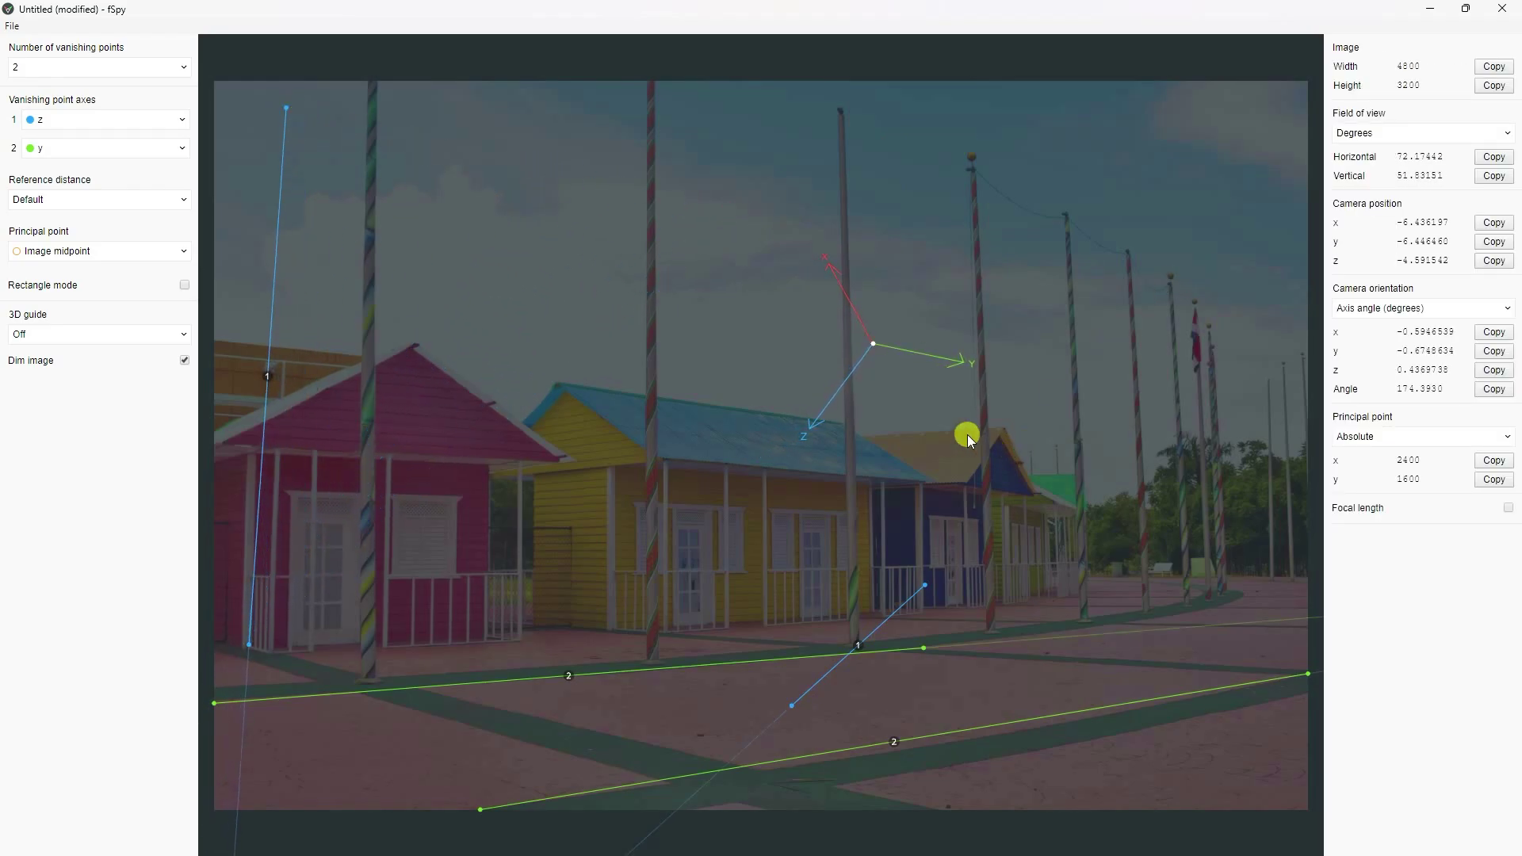
left_click_drag(926, 588, 992, 634)
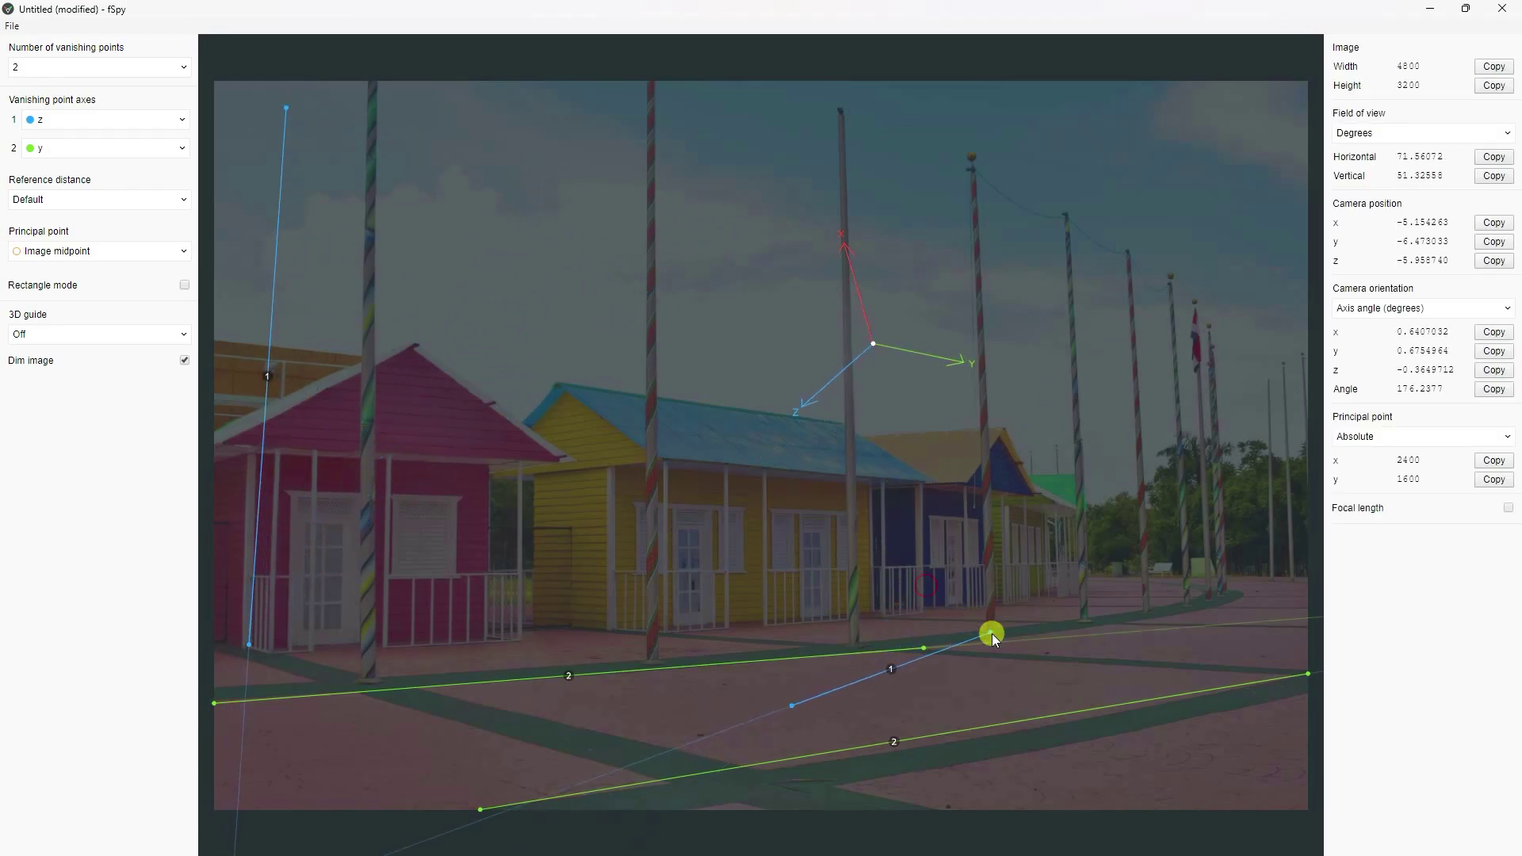
left_click_drag(791, 706, 986, 184)
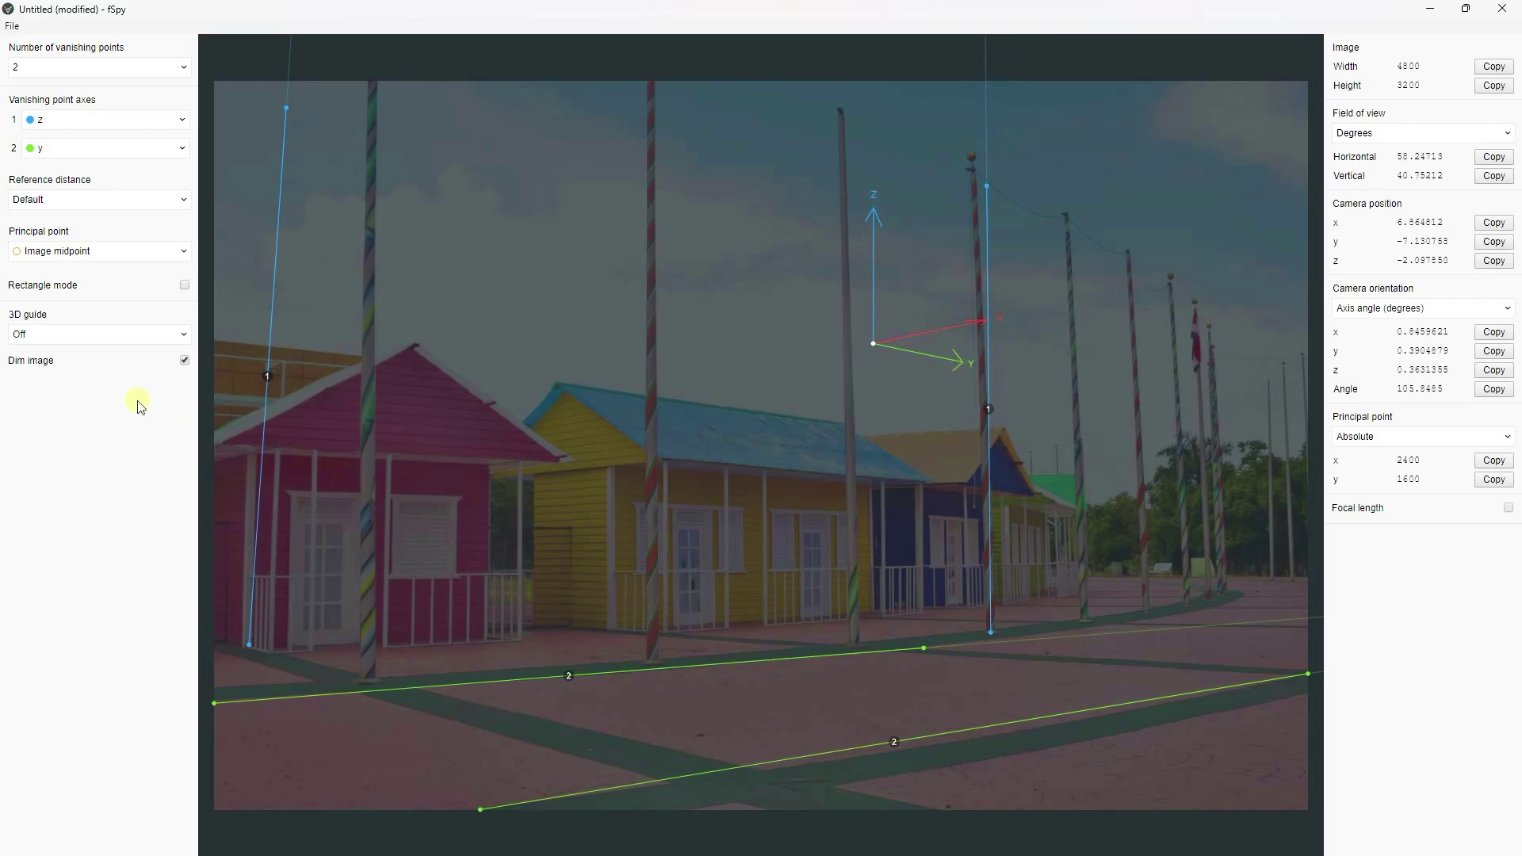
- Show an xy grid floor guide, move the origin onto the pavement, and refine the lower green line
left_click(30, 336)
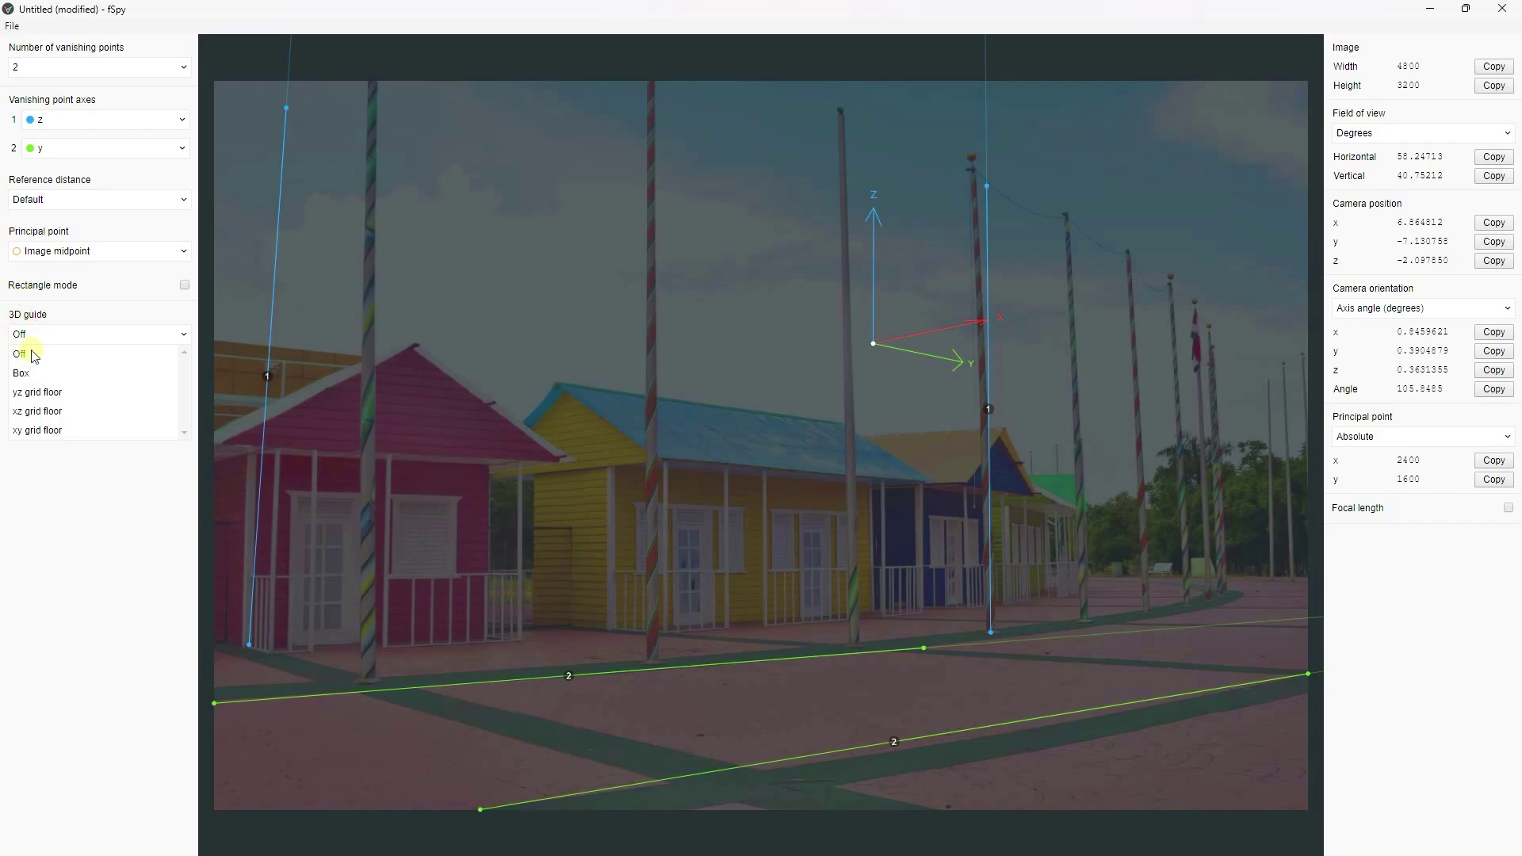
left_click(18, 431)
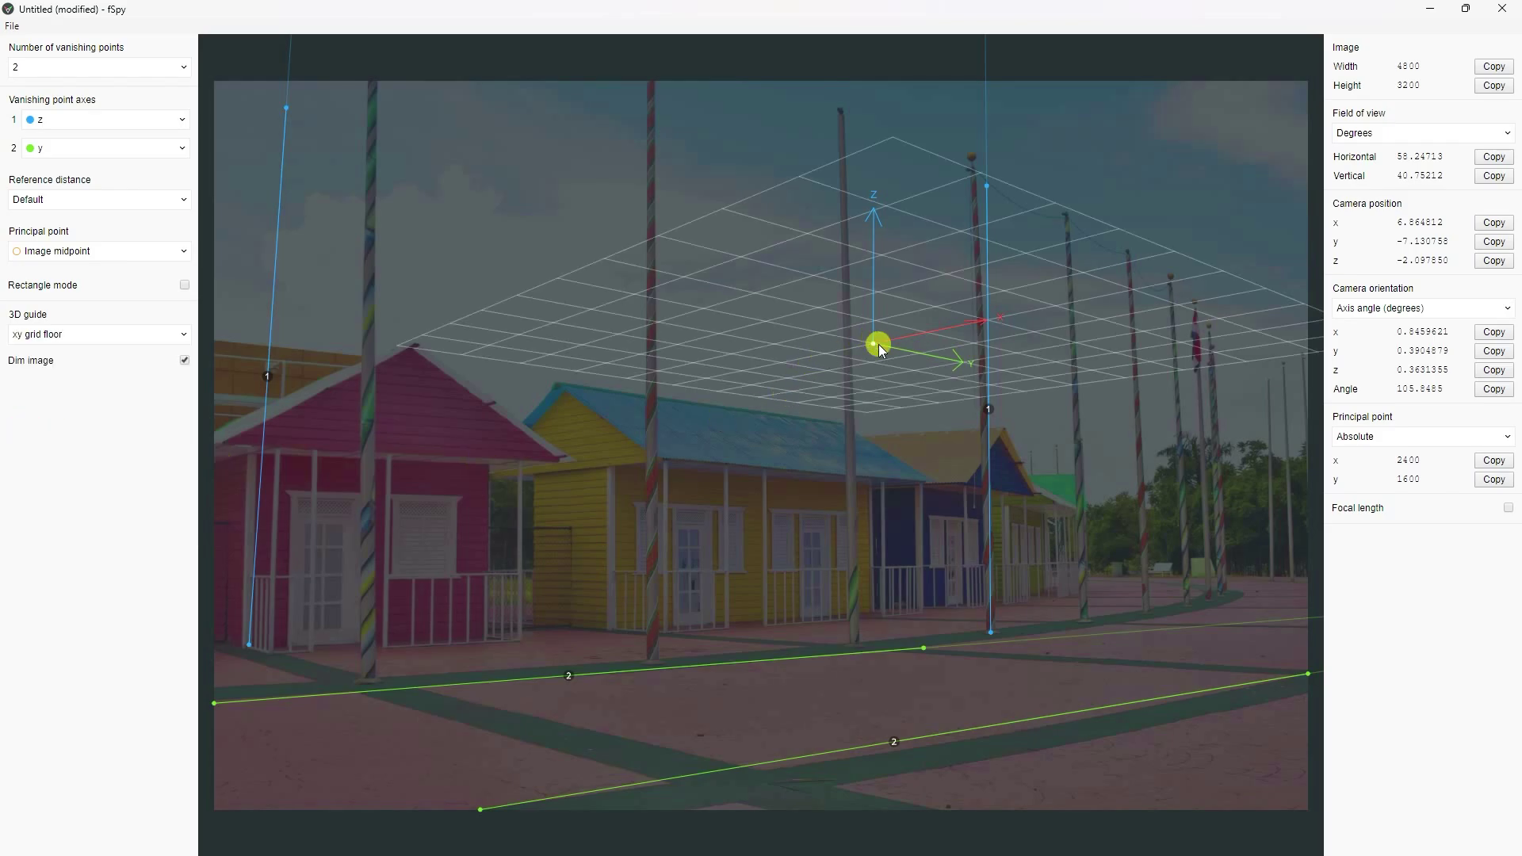
left_click_drag(874, 344, 813, 696)
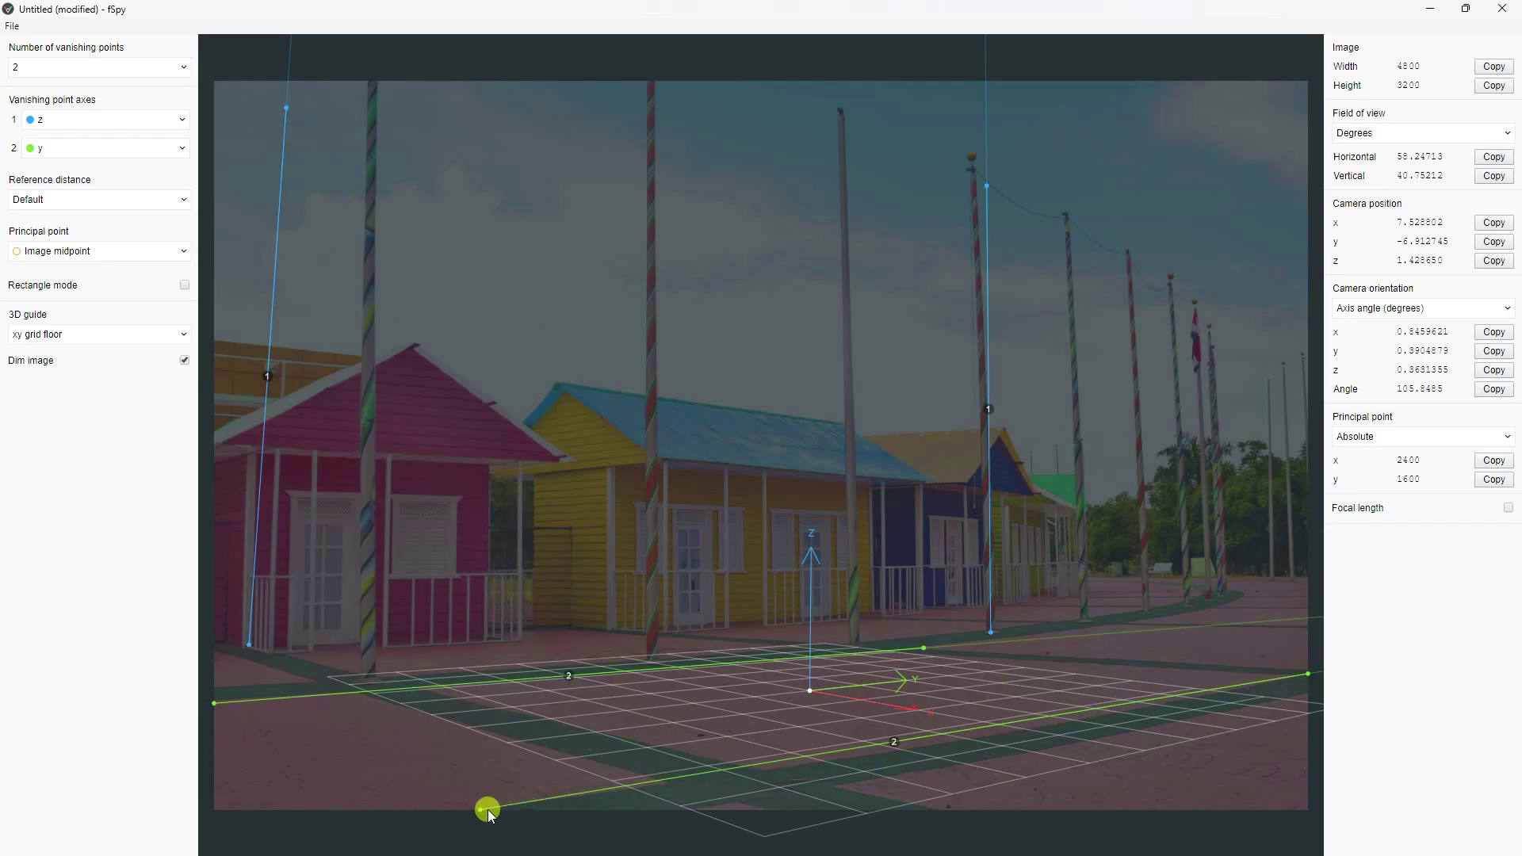
left_click_drag(480, 810, 702, 781)
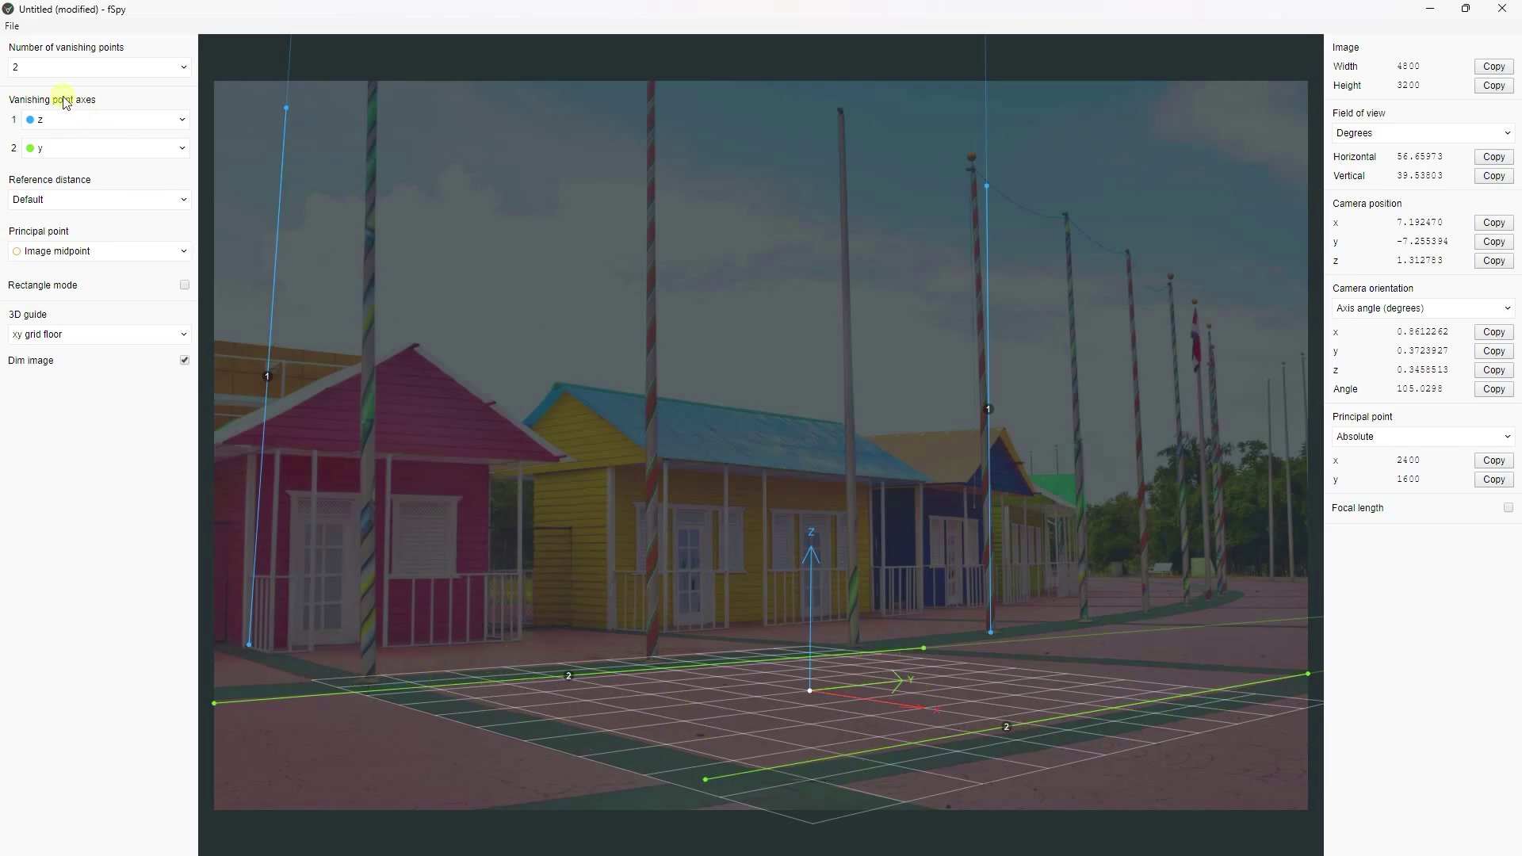
- Save the fSpy camera match as CAM EFFECTS.fspy
left_click(18, 28)
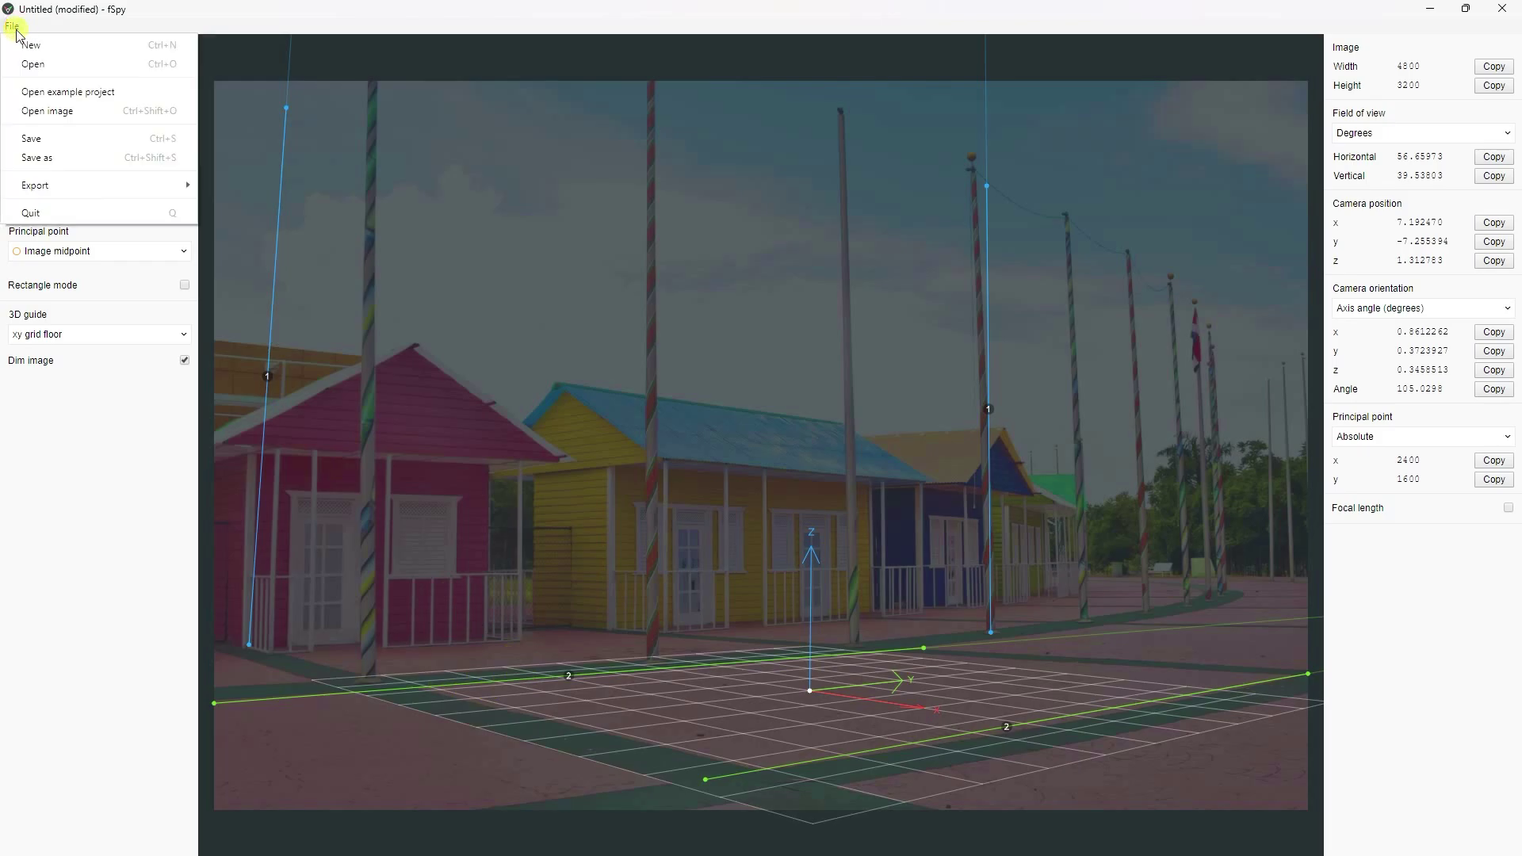
left_click(34, 157)
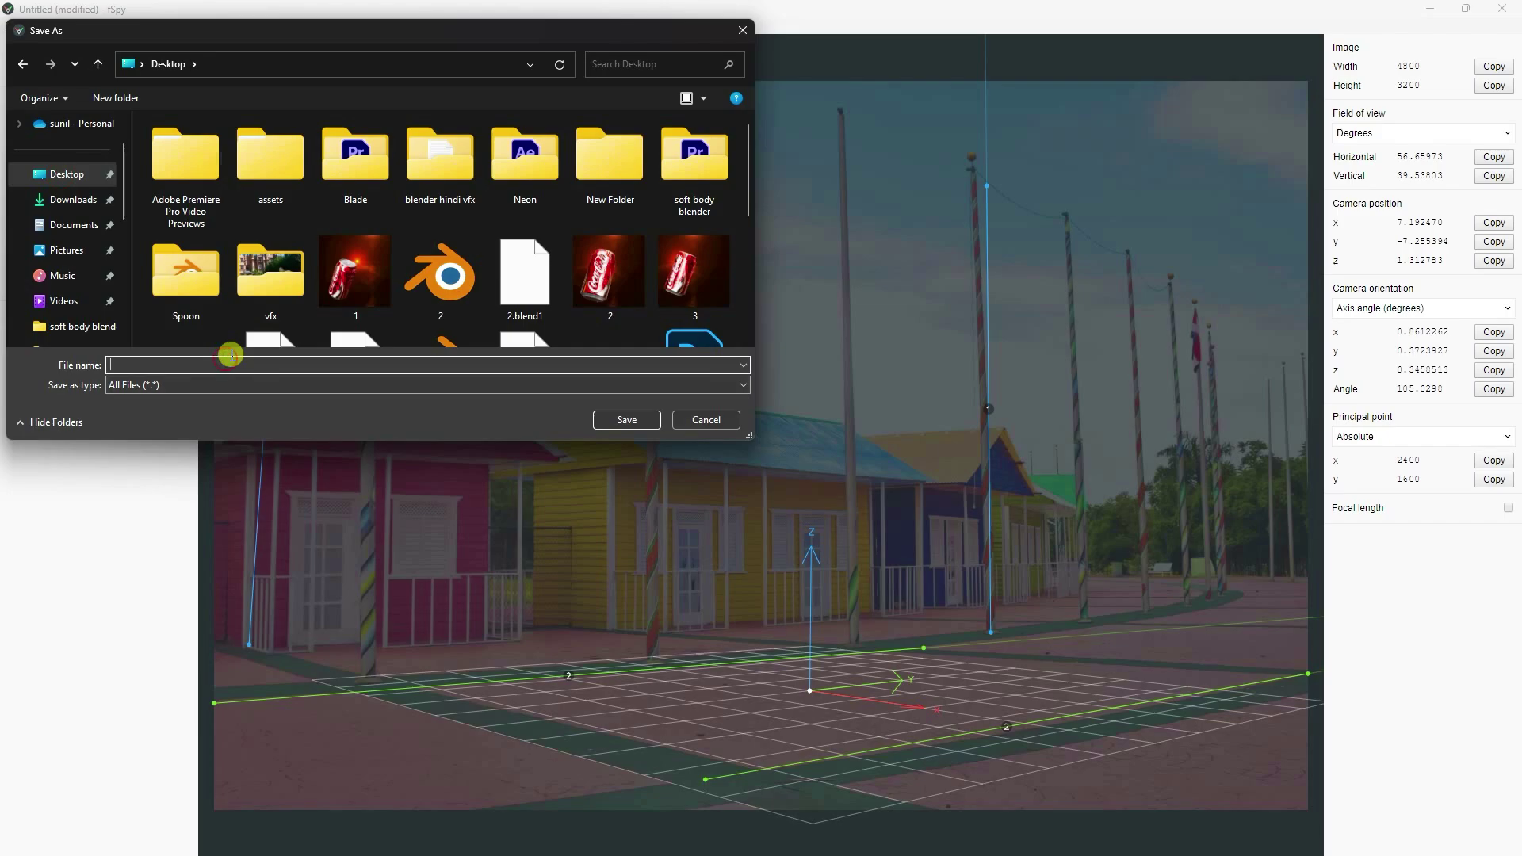
type("CAM")
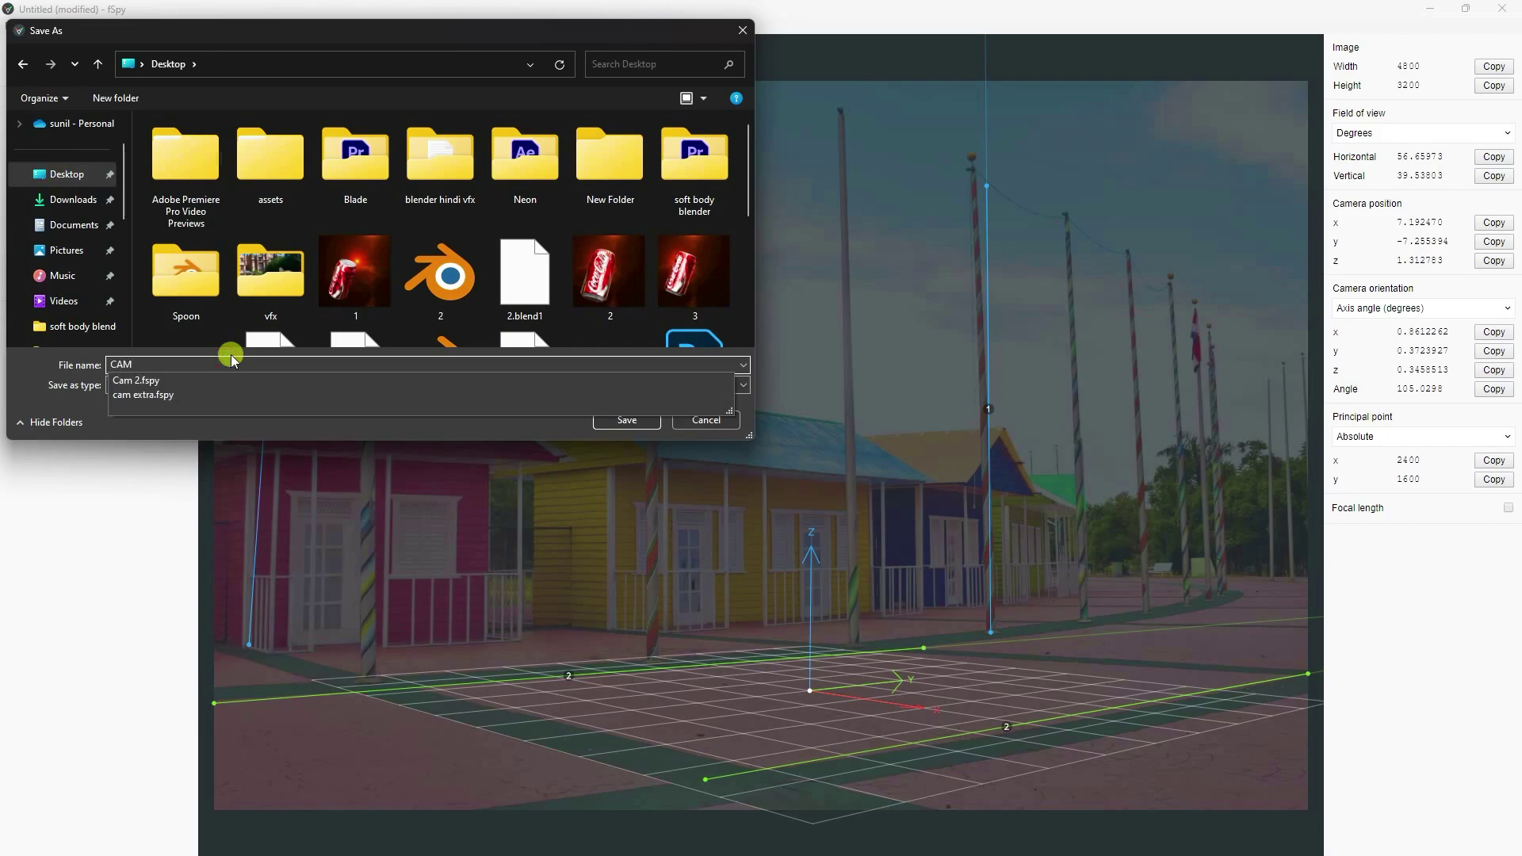
type(" EFFECTS")
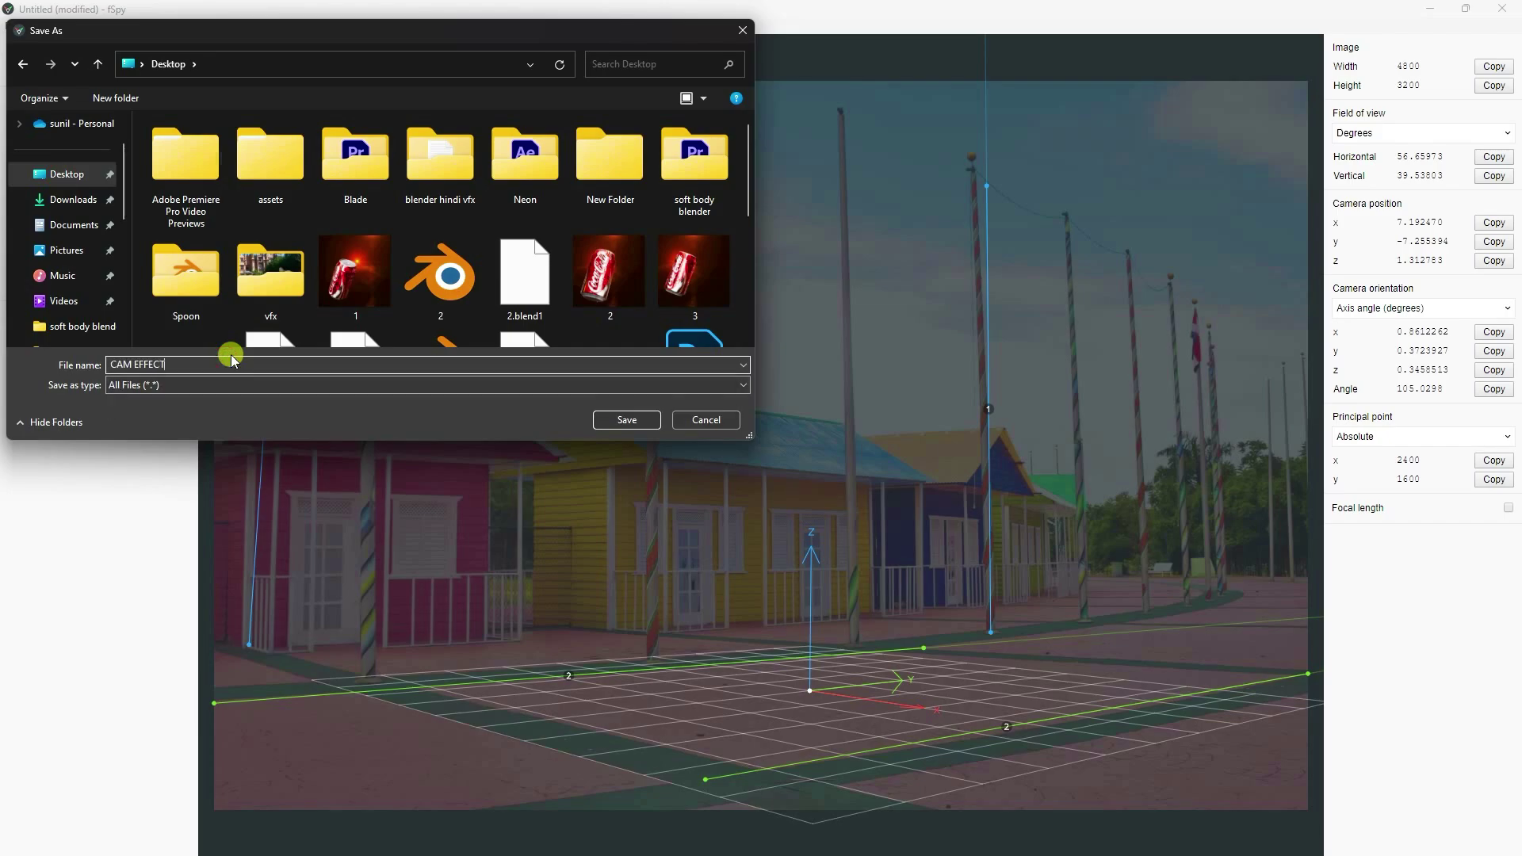
left_click(607, 418)
left_click(201, 838)
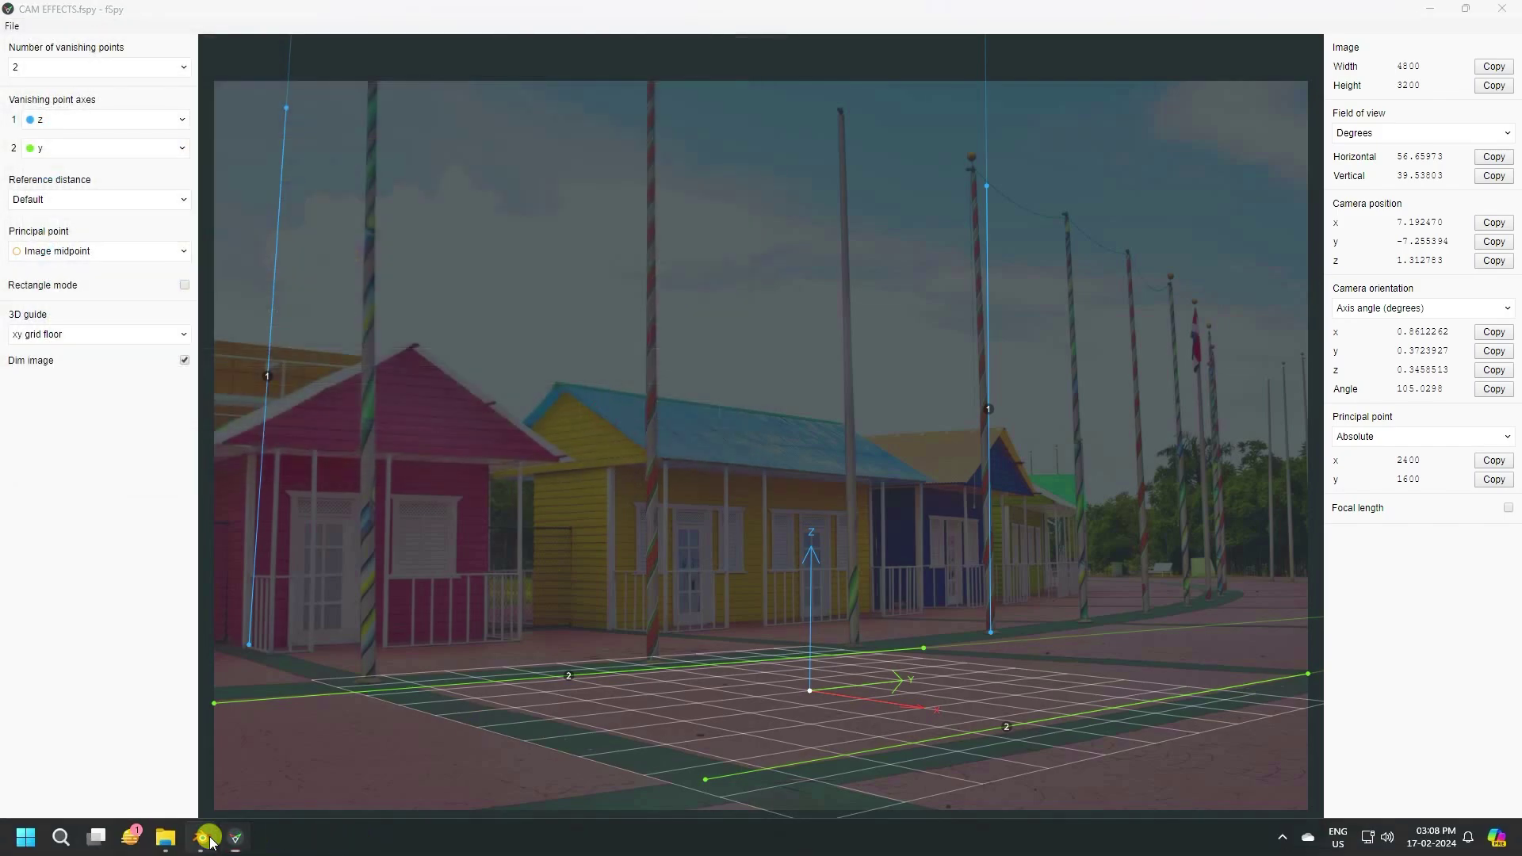
- Start a new General file without saving and delete the default camera, cube and light
left_click(36, 33)
mouse_move(47, 40)
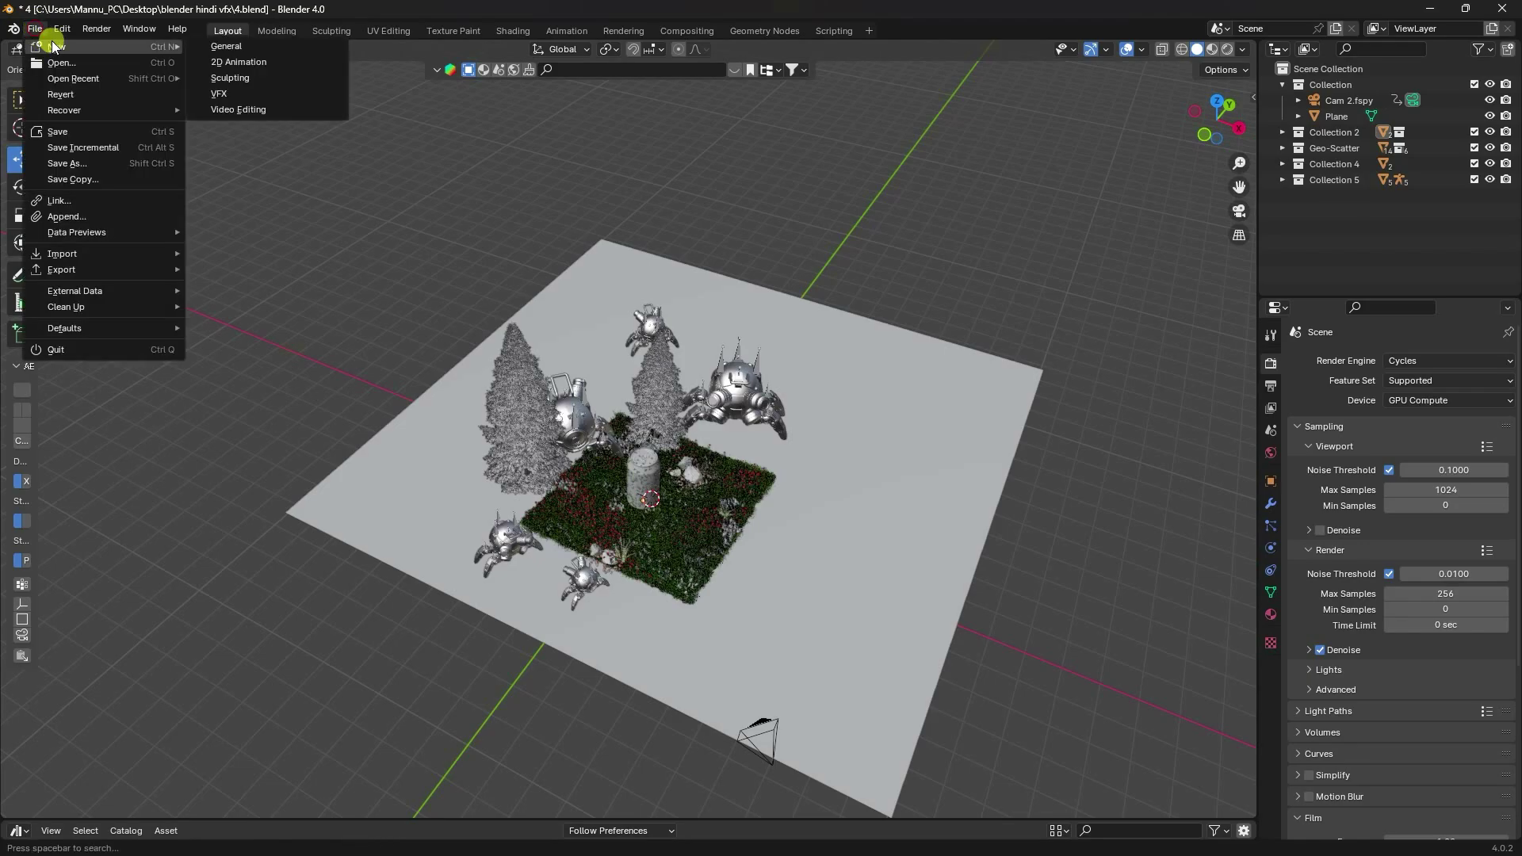
left_click(234, 45)
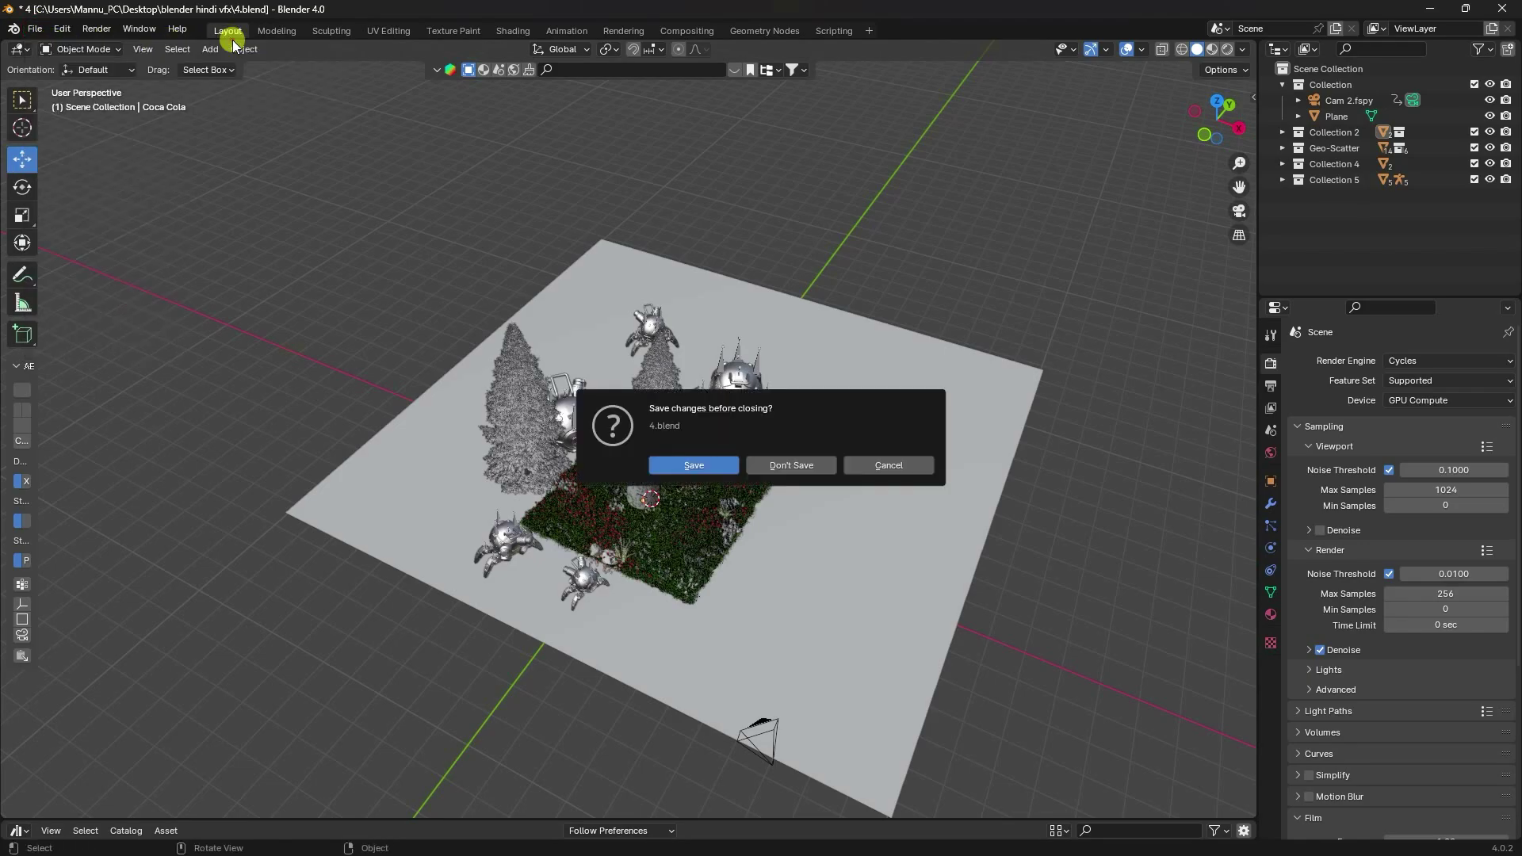
left_click(792, 465)
left_click(806, 138)
left_click_drag(207, 249, 989, 573)
key("Delete")
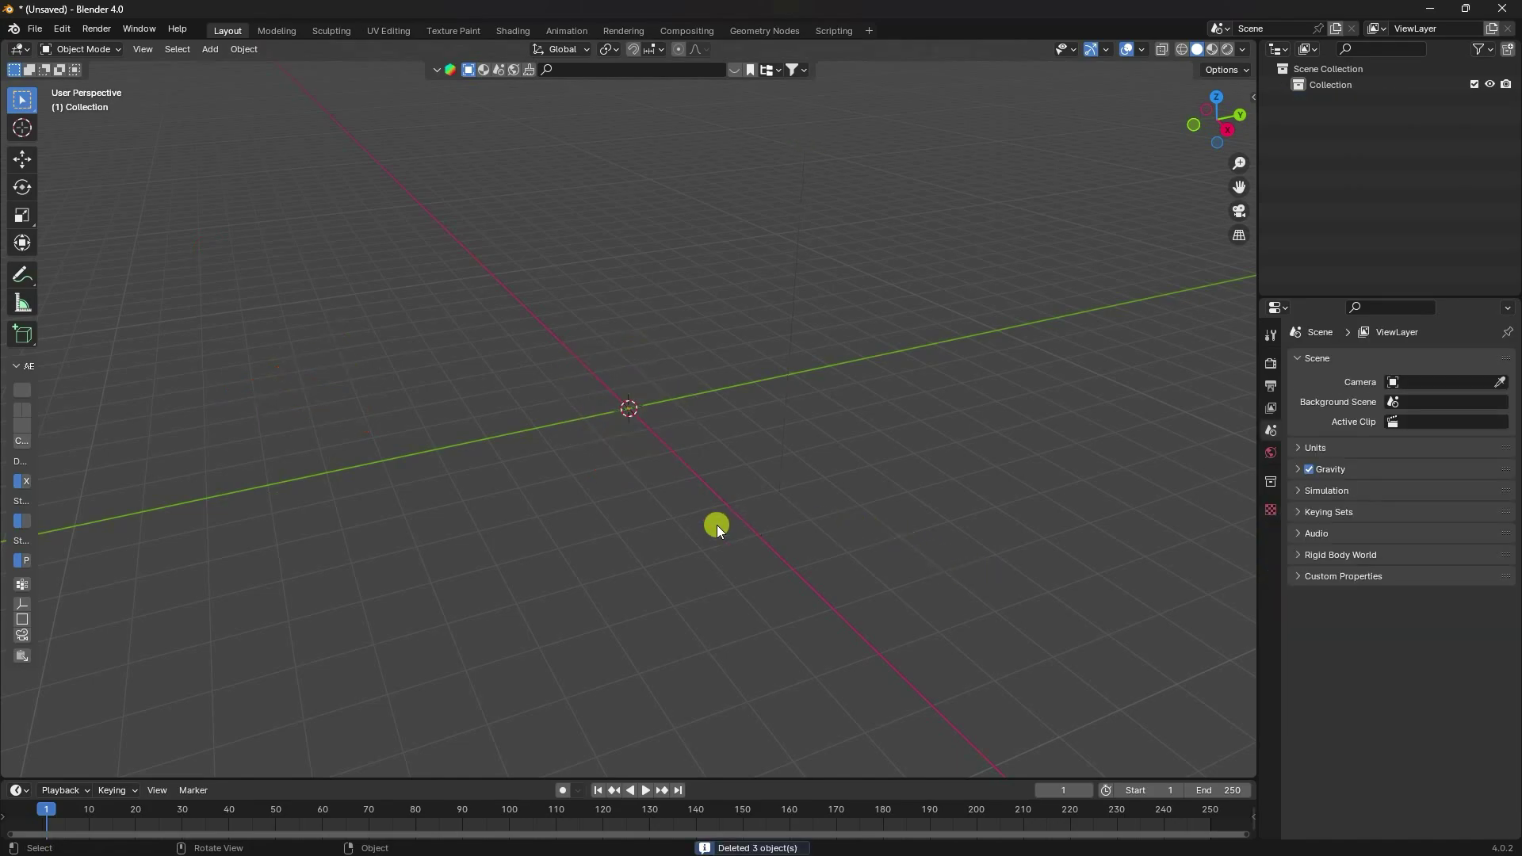
- Import the CAM EFFECTS.fspy camera project
left_click(39, 33)
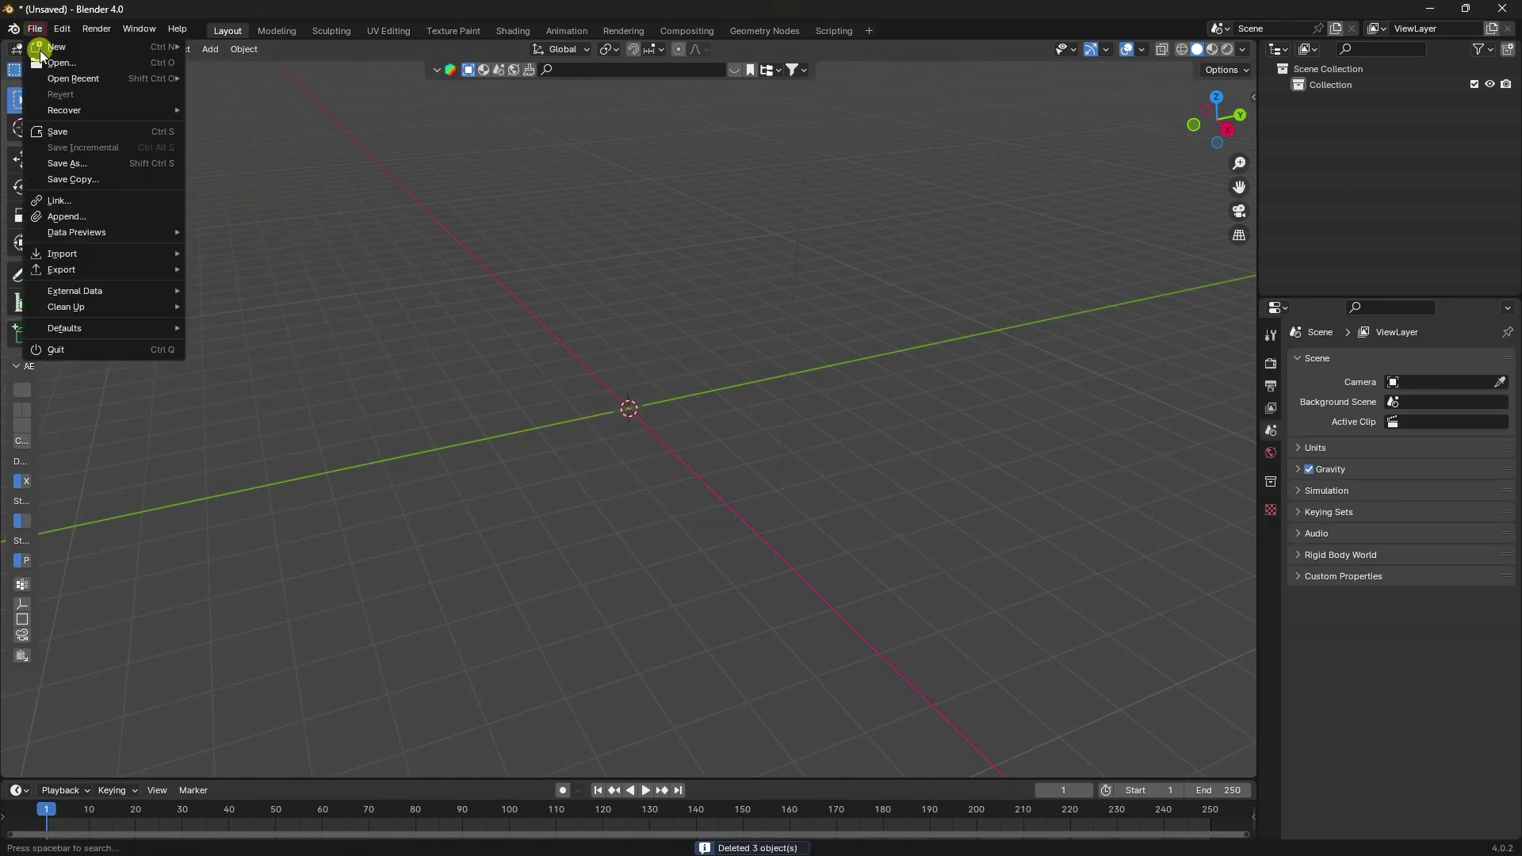
mouse_move(62, 253)
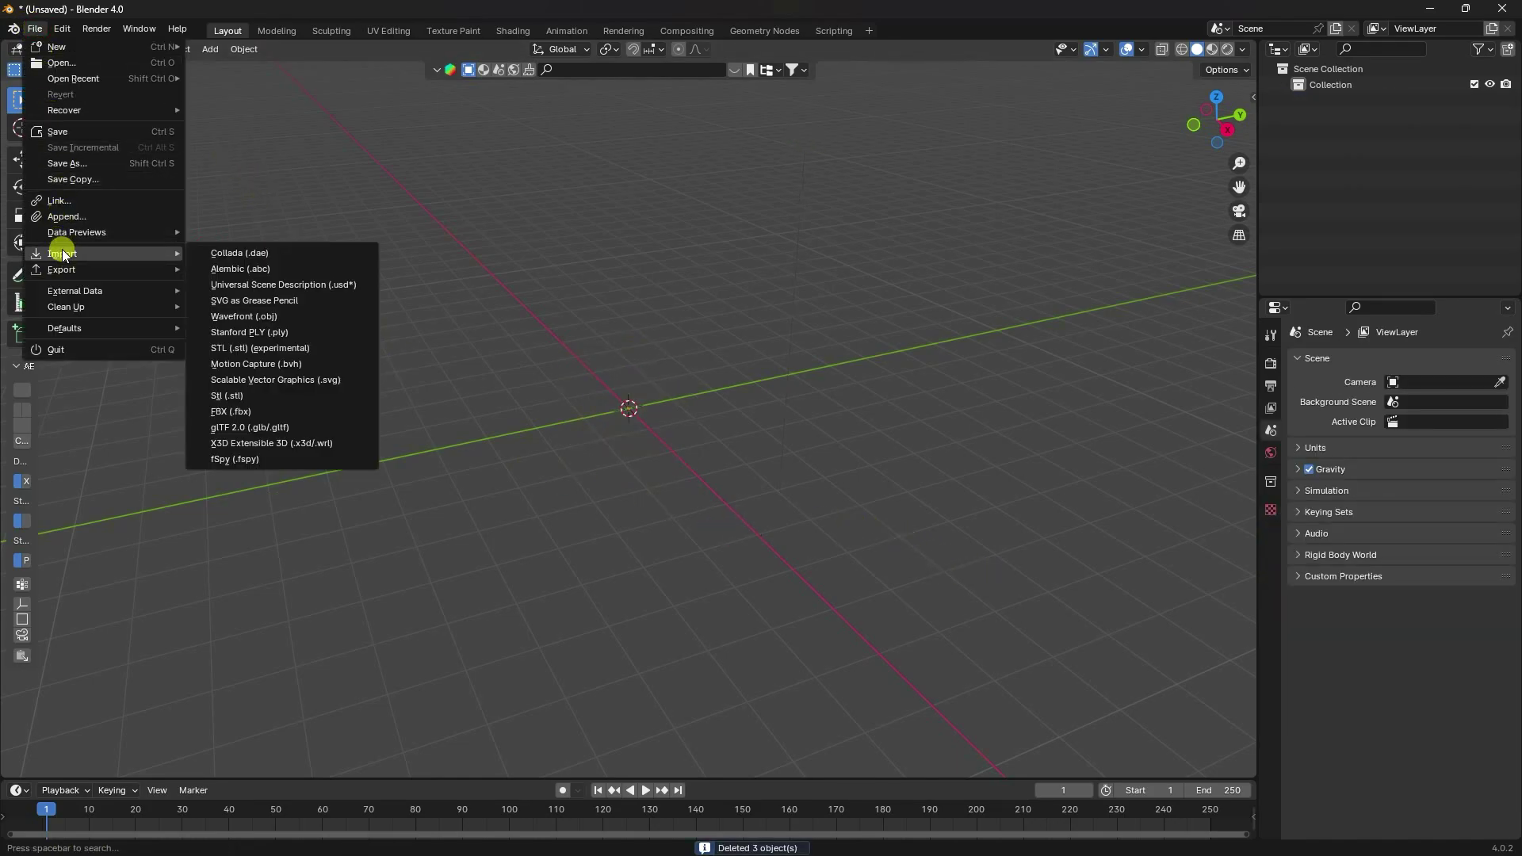
left_click(238, 460)
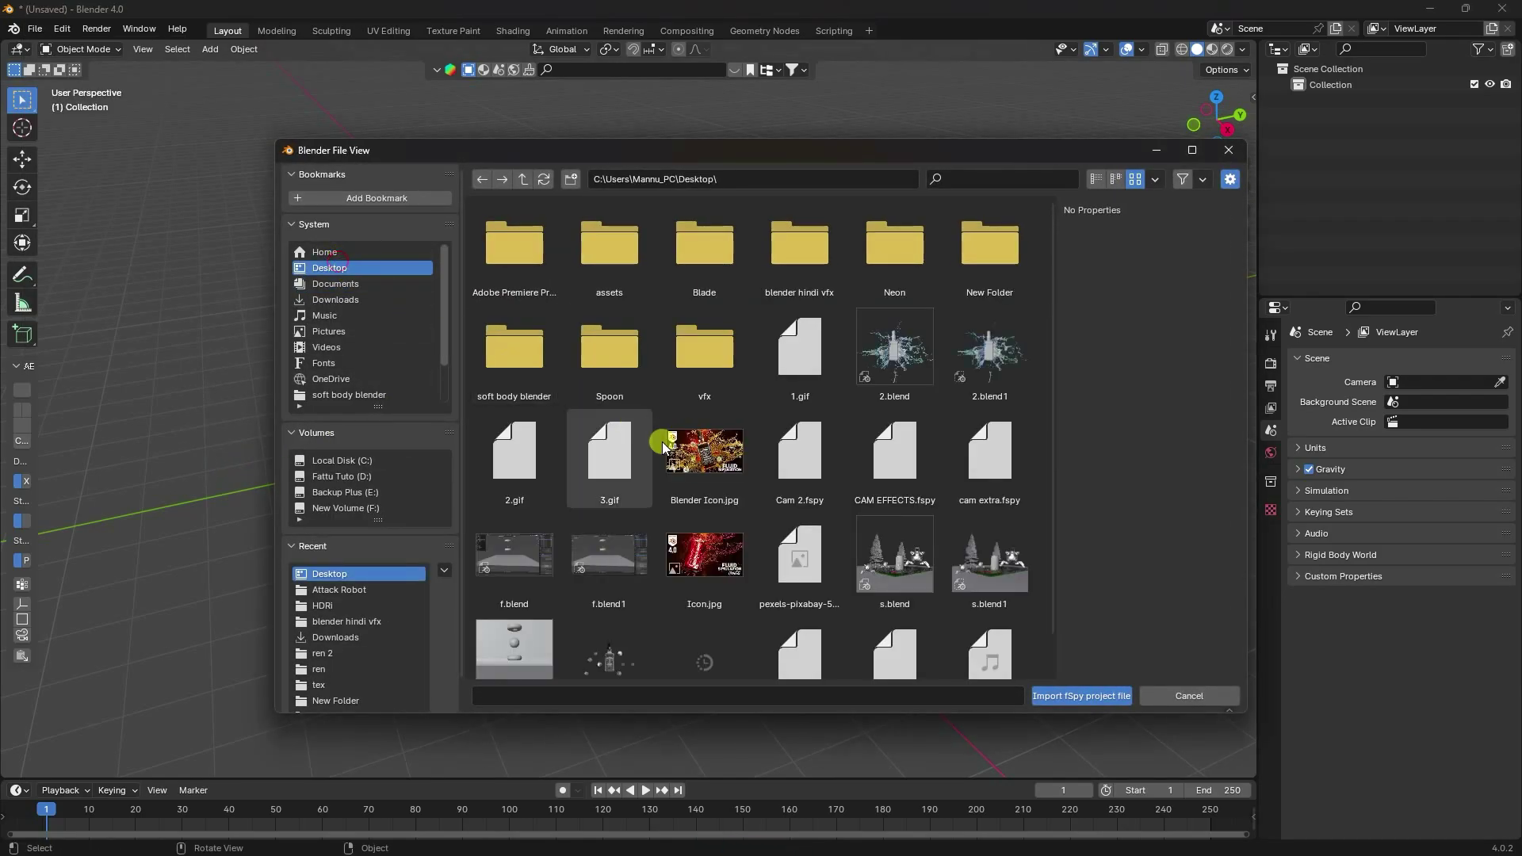
scroll(872, 448, "down", 1)
left_click(900, 421)
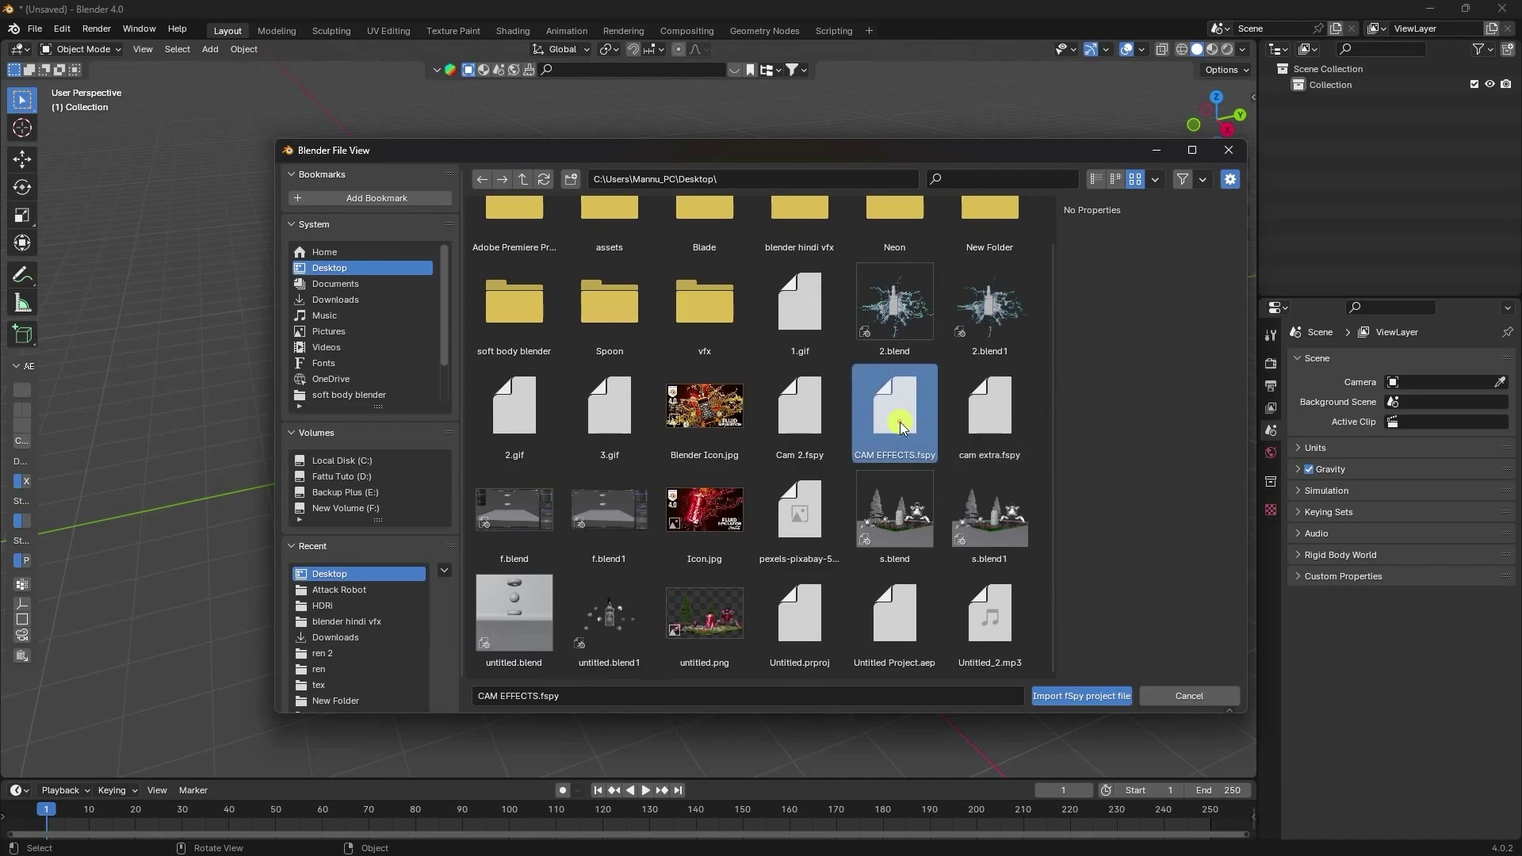
left_click(1067, 696)
scroll(659, 496, "up", 3)
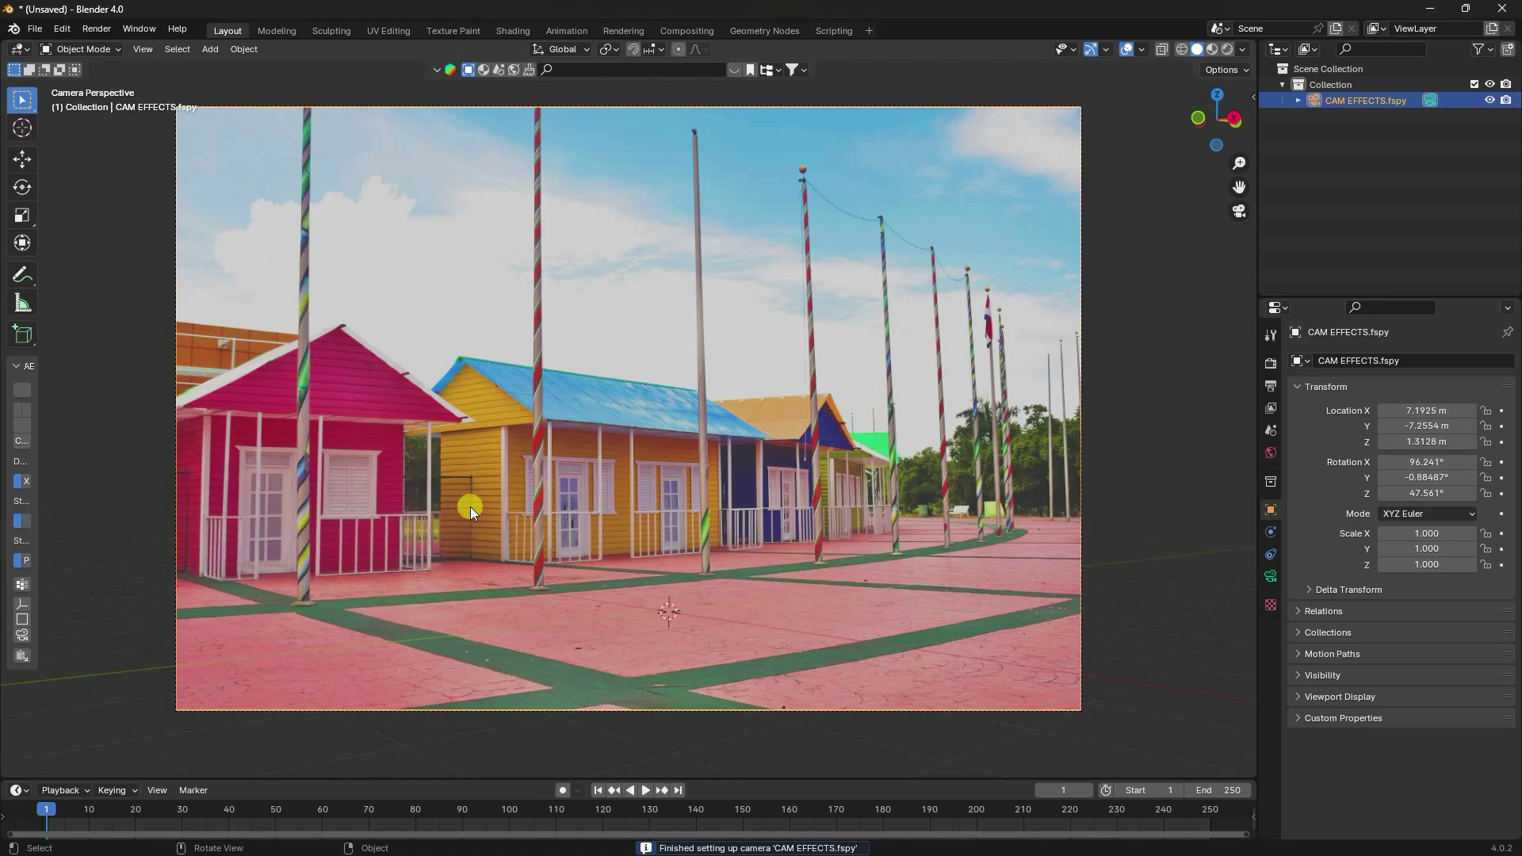
- Add a plane scaled to 2.947 on the pavement and enter Edit Mode
left_click(210, 49)
mouse_move(225, 68)
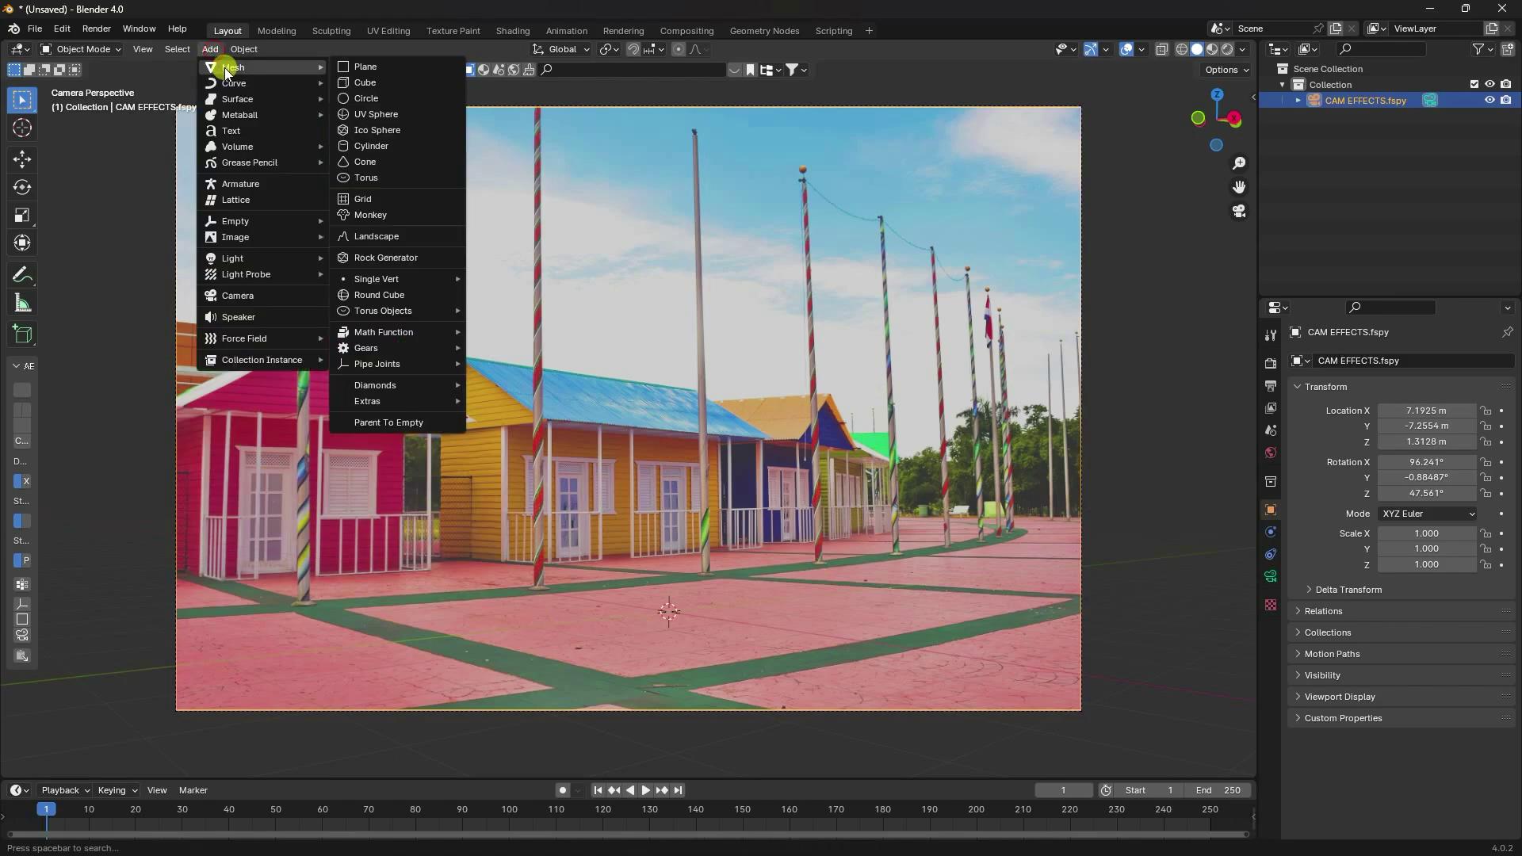
left_click(378, 71)
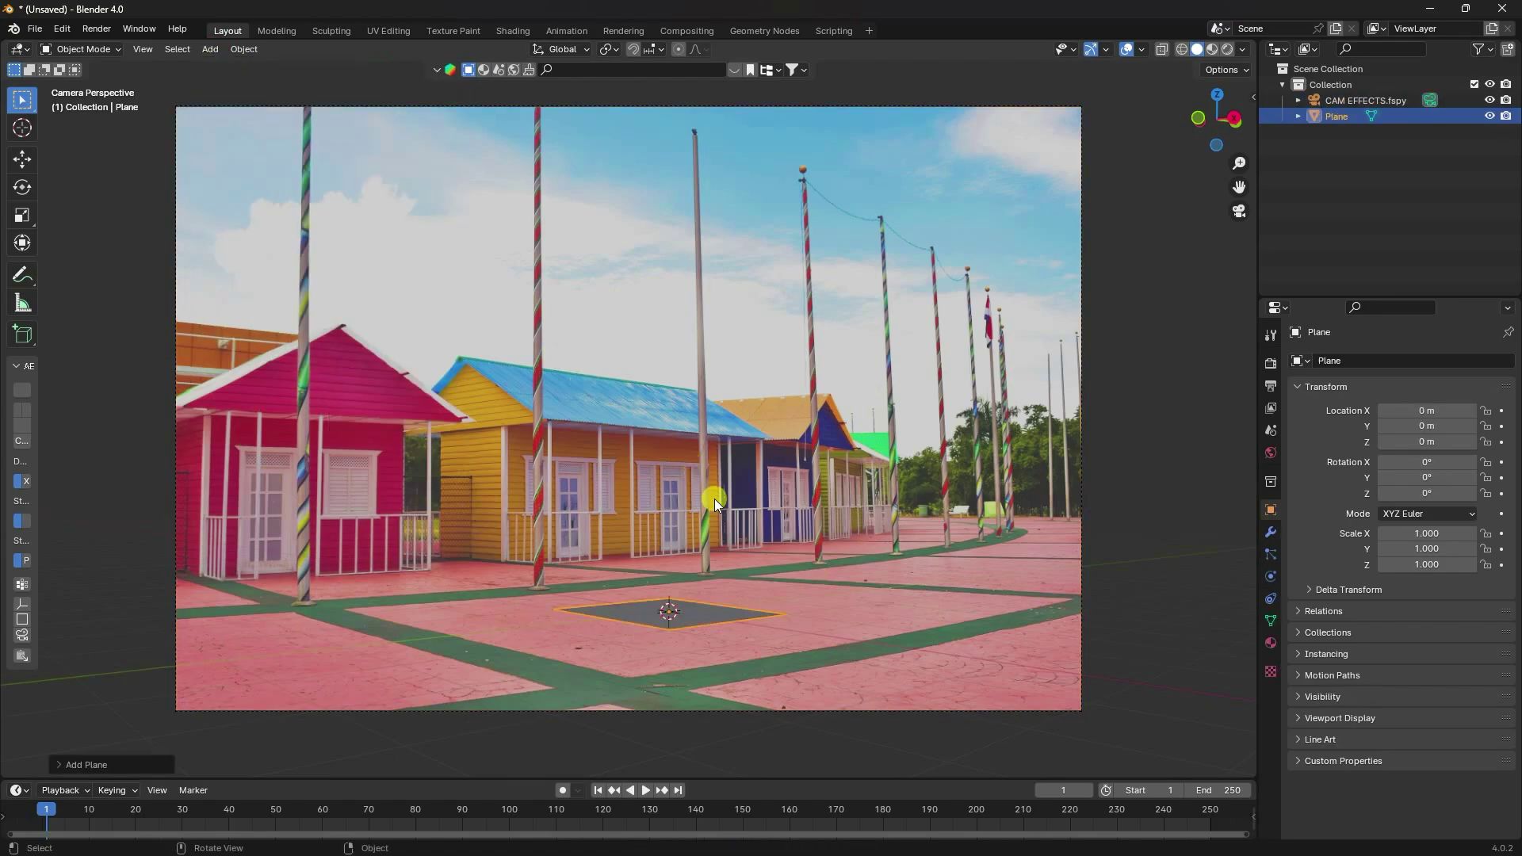
key("s")
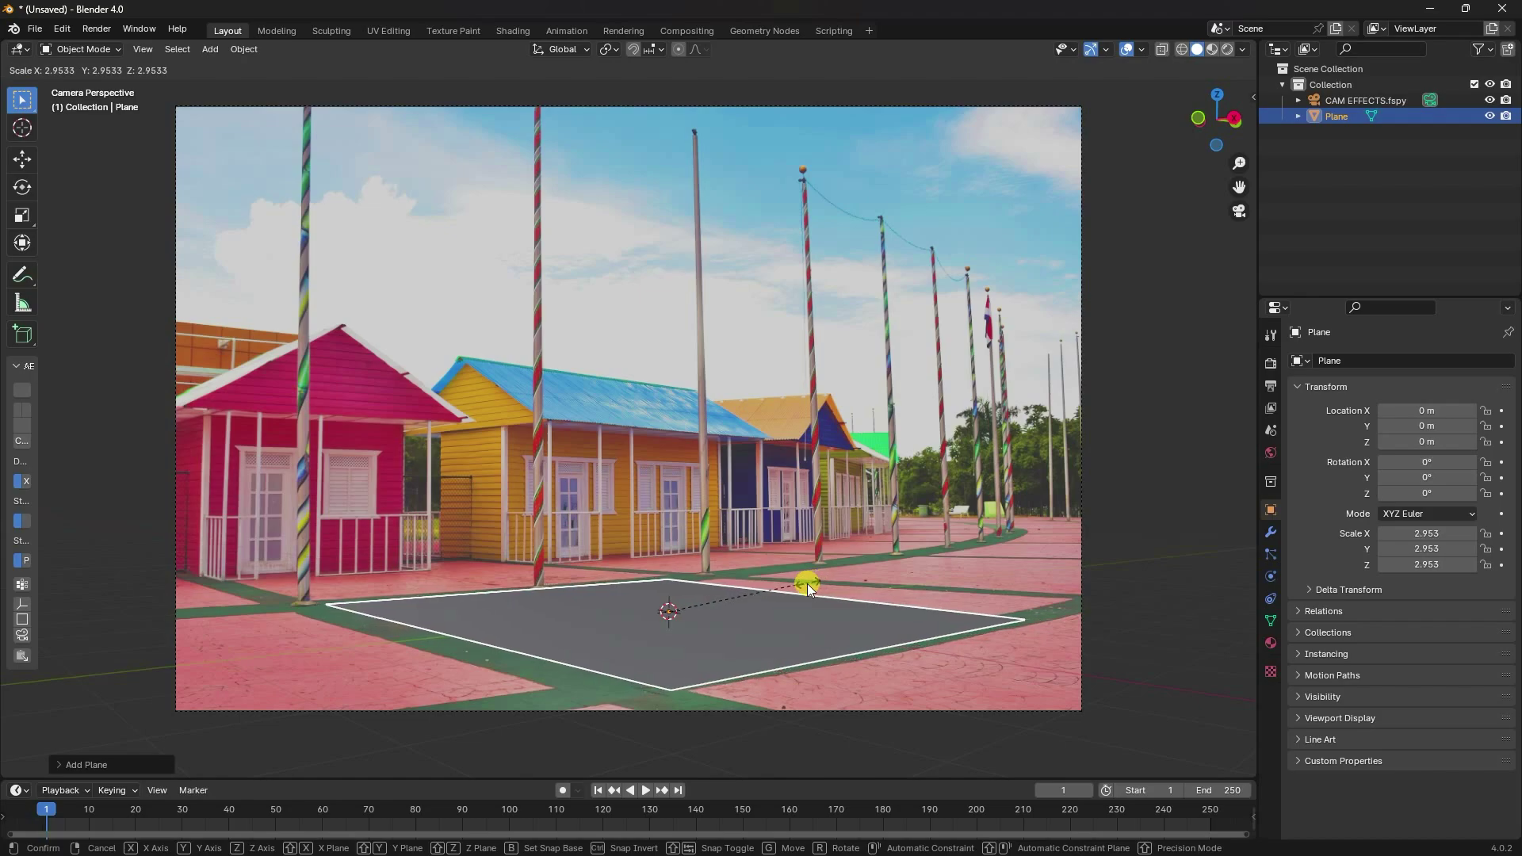
left_click(808, 583)
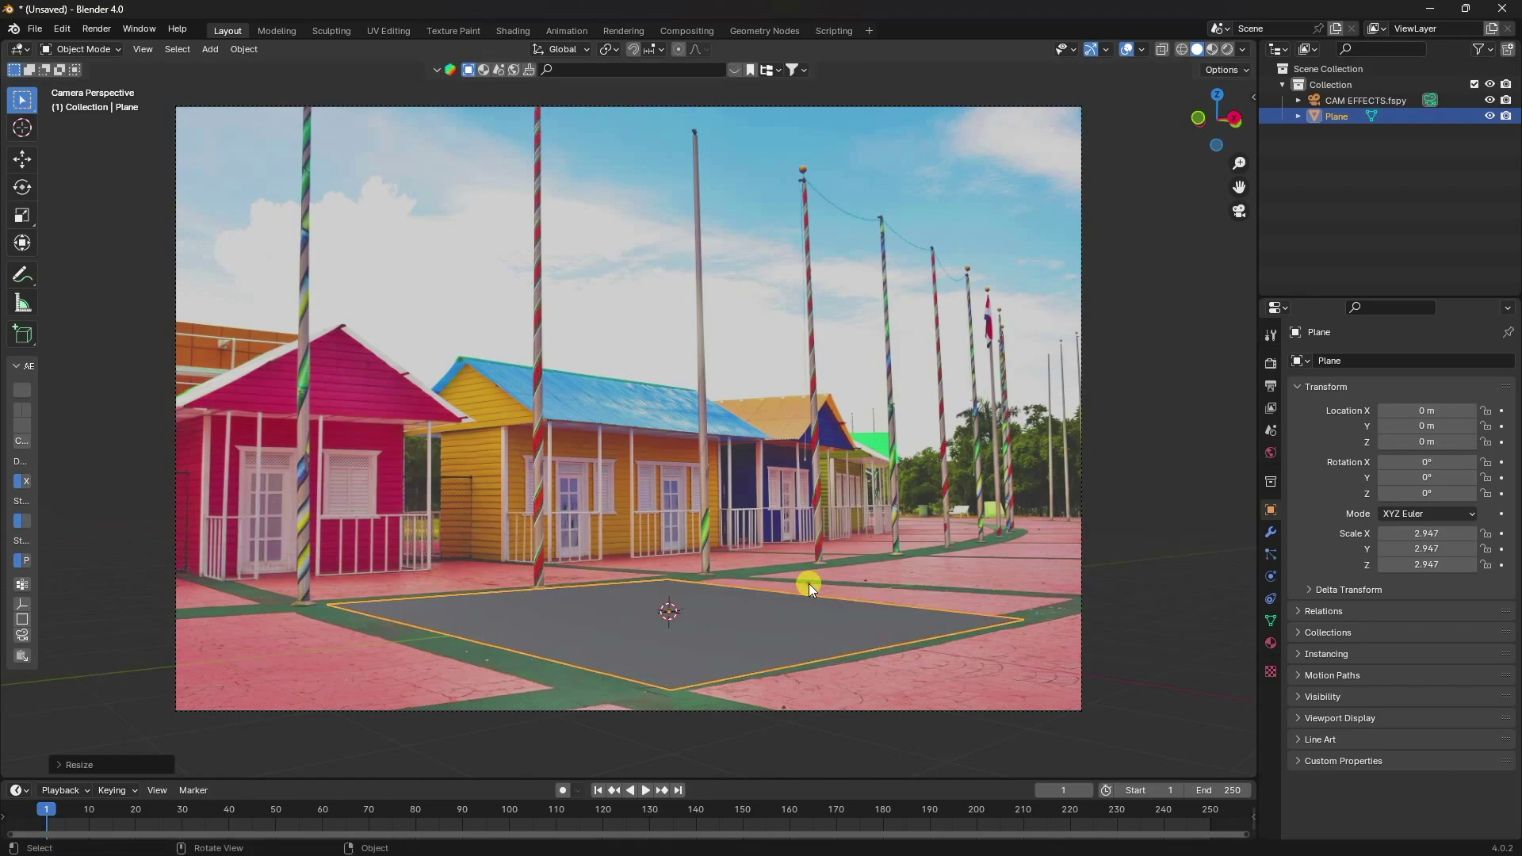
left_click(859, 616)
left_click(83, 50)
left_click(81, 88)
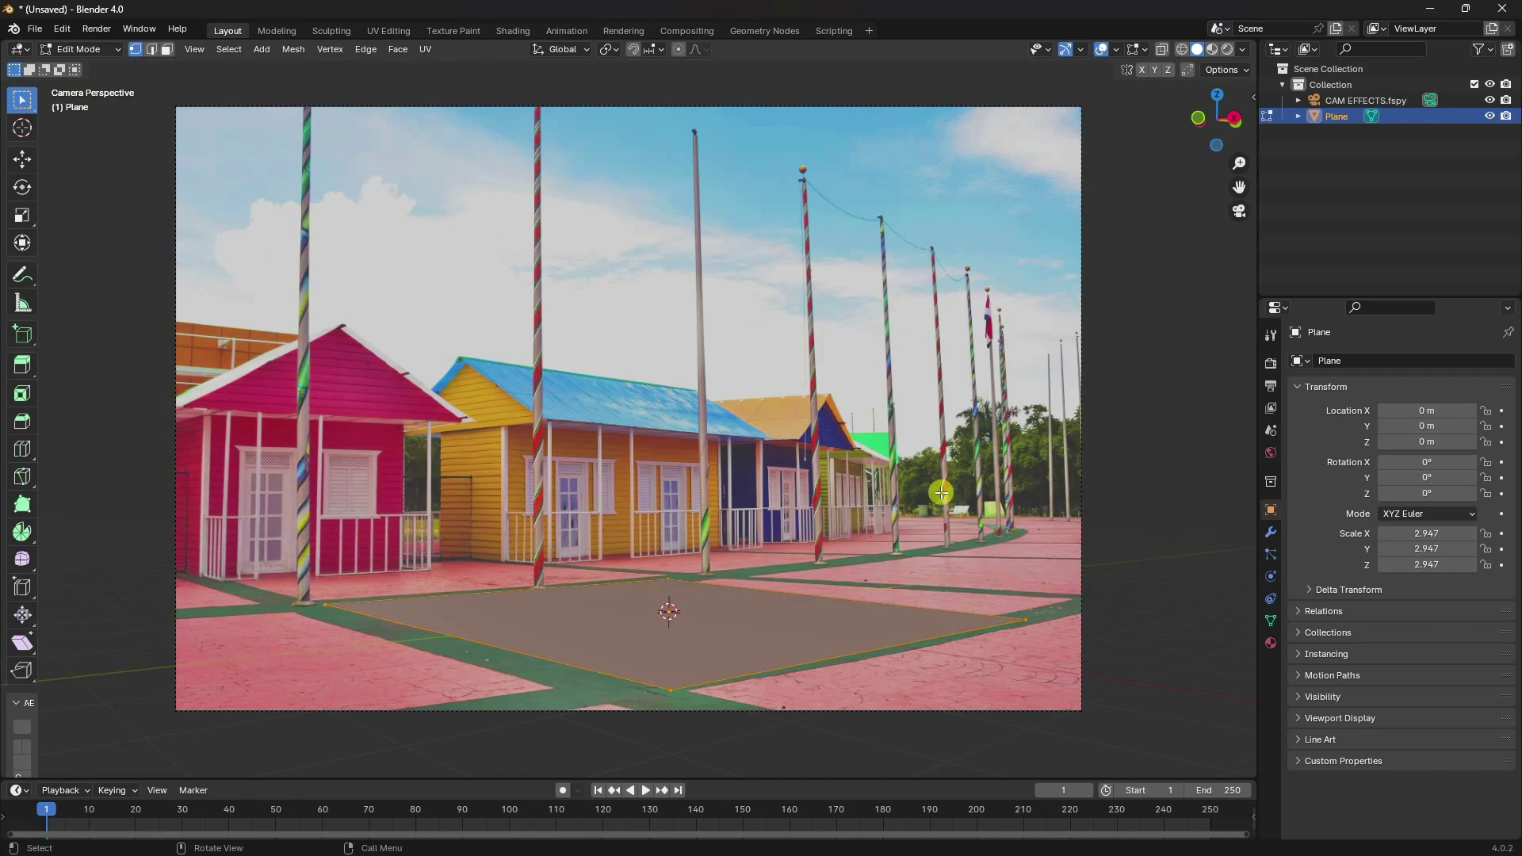
- Slide the right, back and left corner vertices onto the paving lines, then return to Object Mode
left_click(1026, 618)
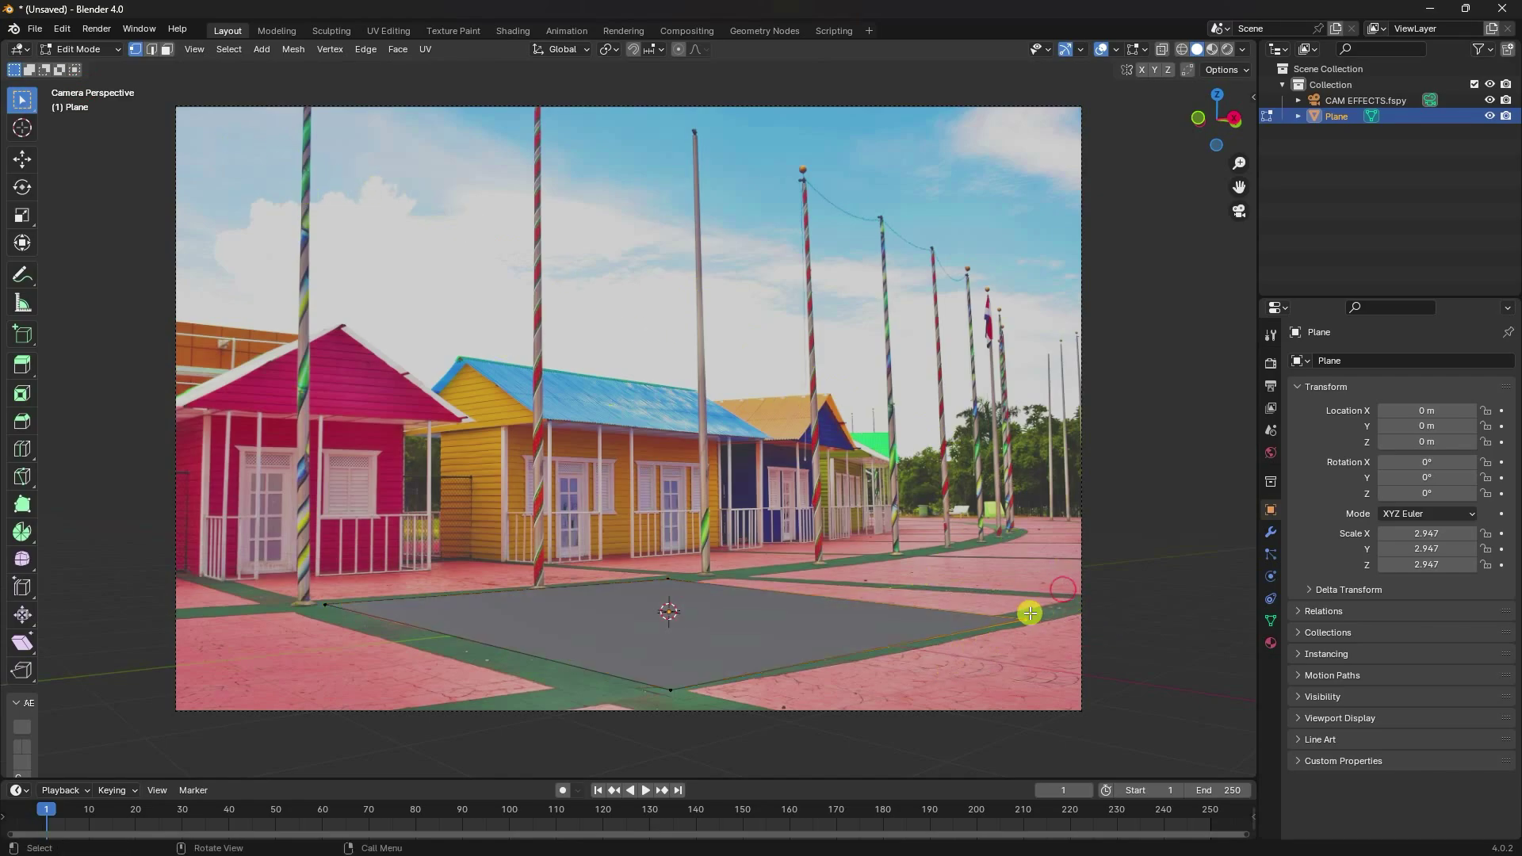
left_click(21, 158)
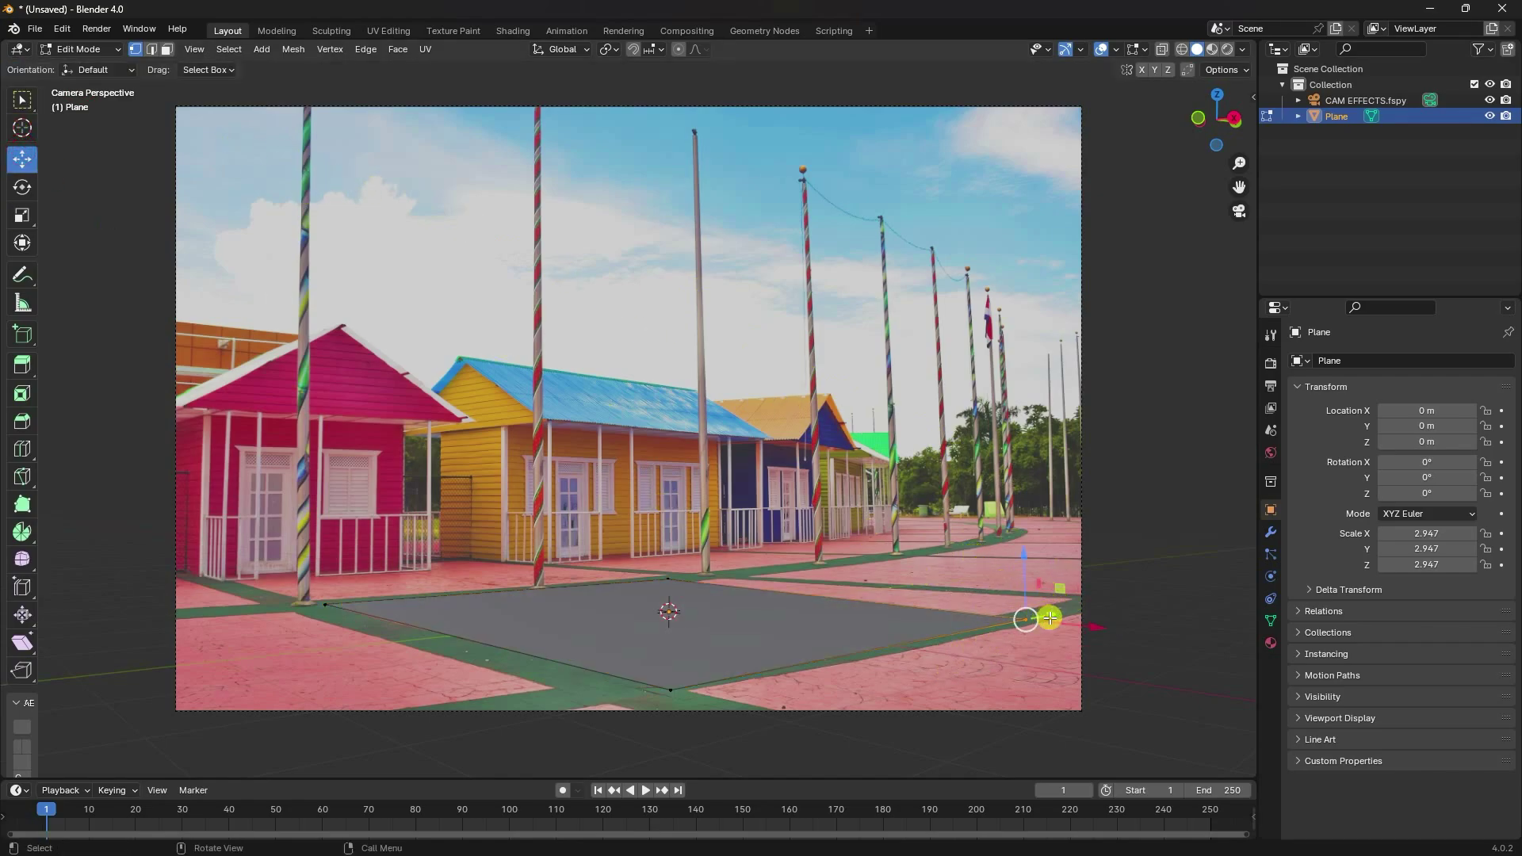
left_click_drag(1052, 615, 1146, 616)
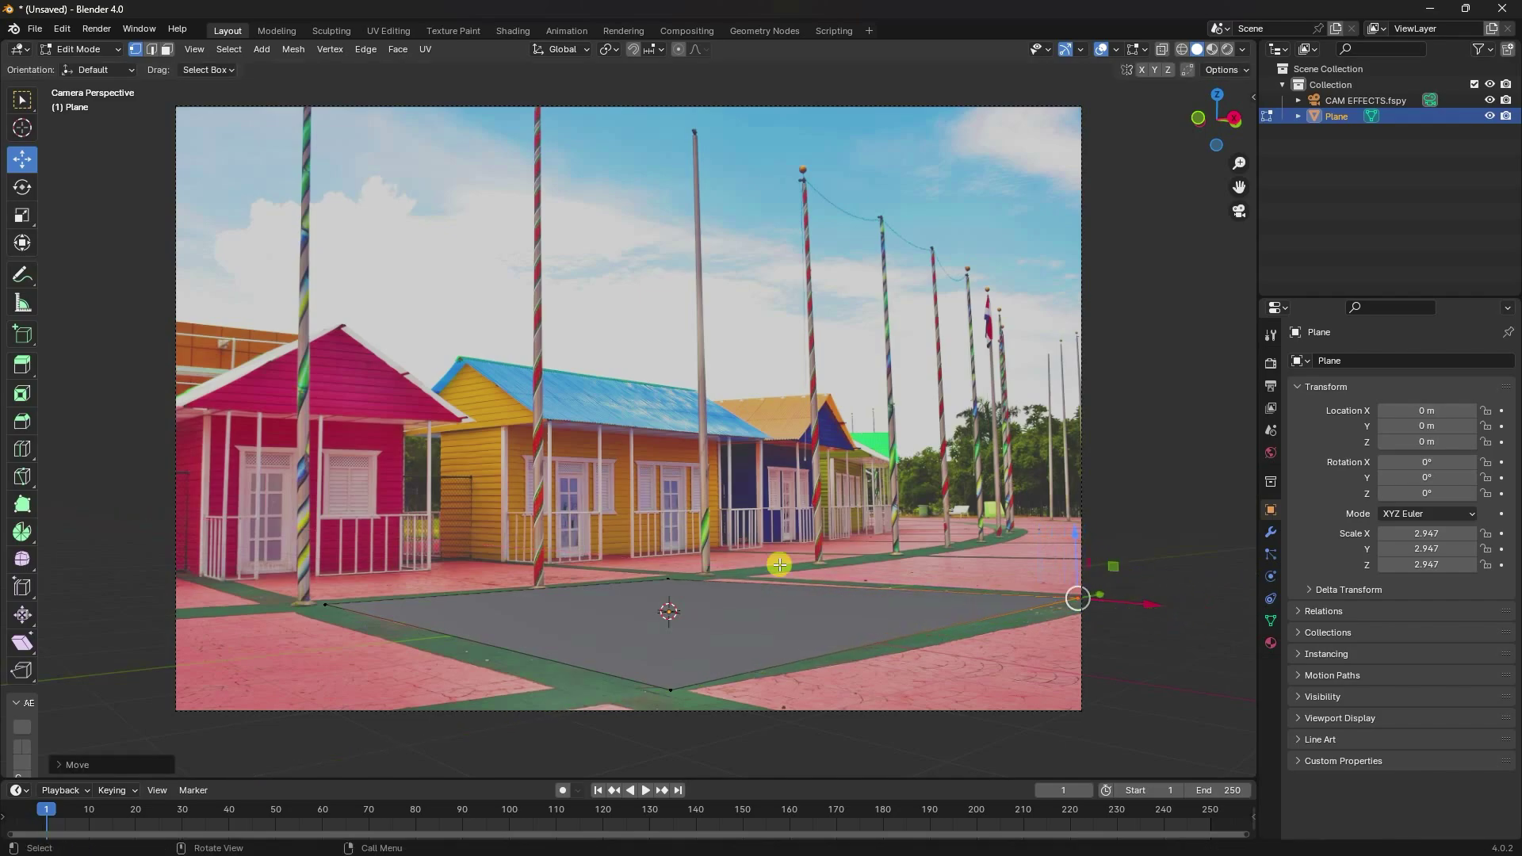
left_click(734, 583)
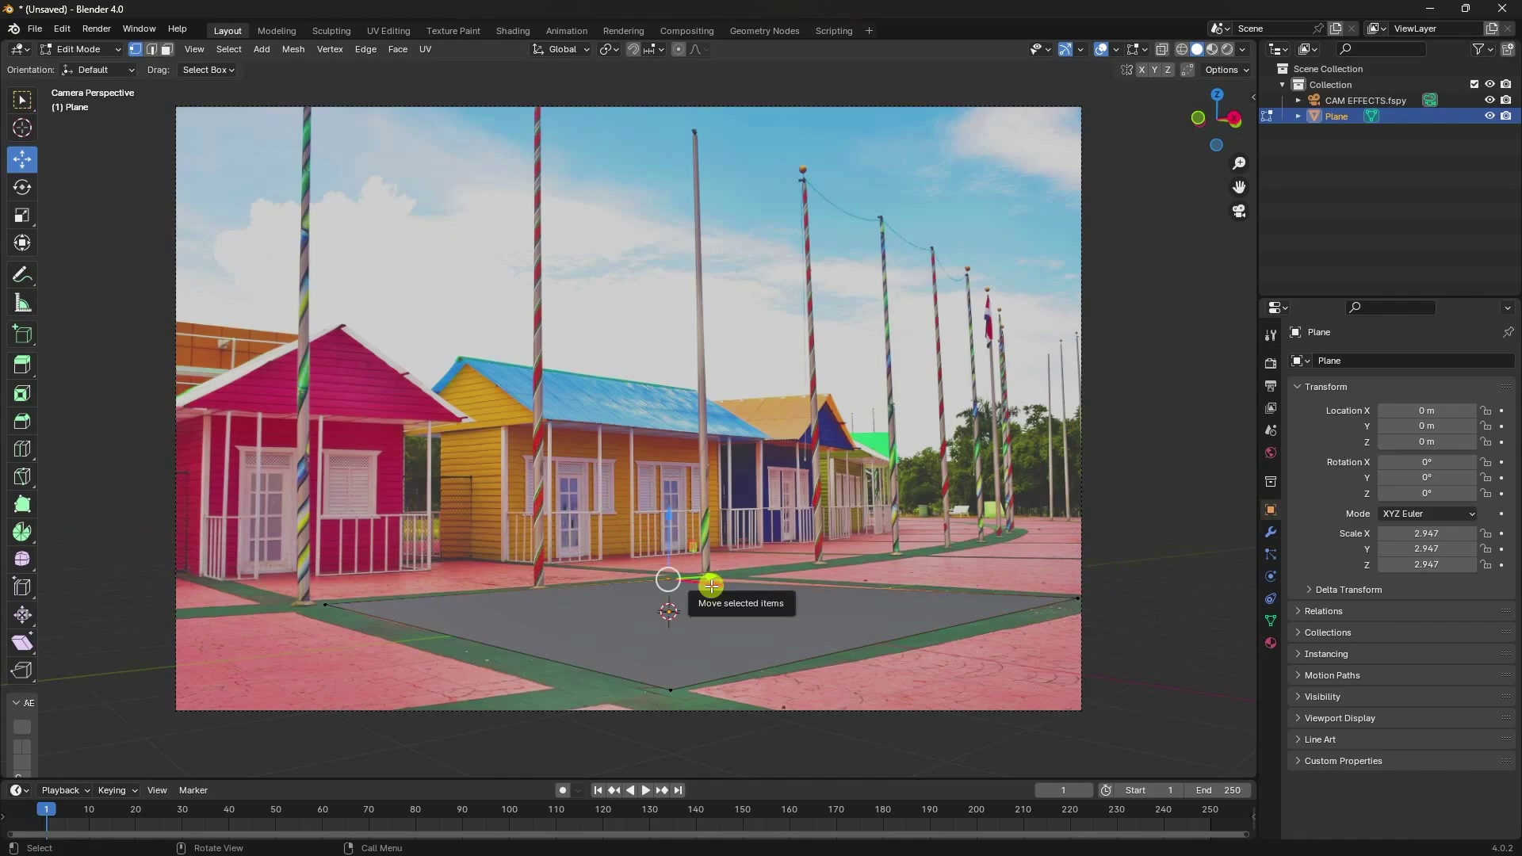
left_click_drag(711, 583, 773, 569)
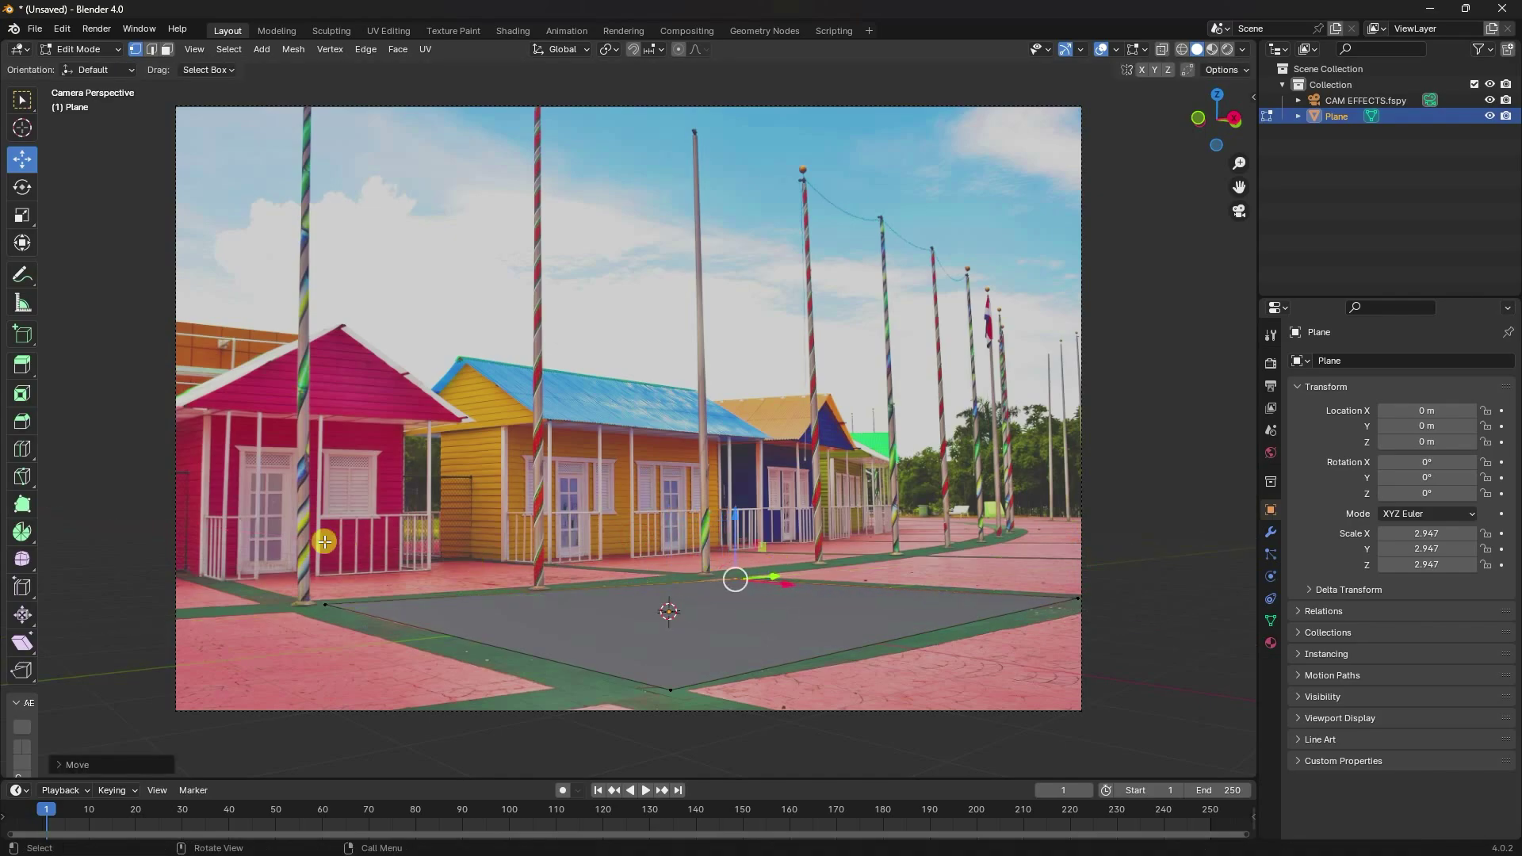
left_click(326, 605)
mouse_move(377, 600)
left_mouse_down()
mouse_move(418, 592)
mouse_move(375, 601)
left_mouse_up()
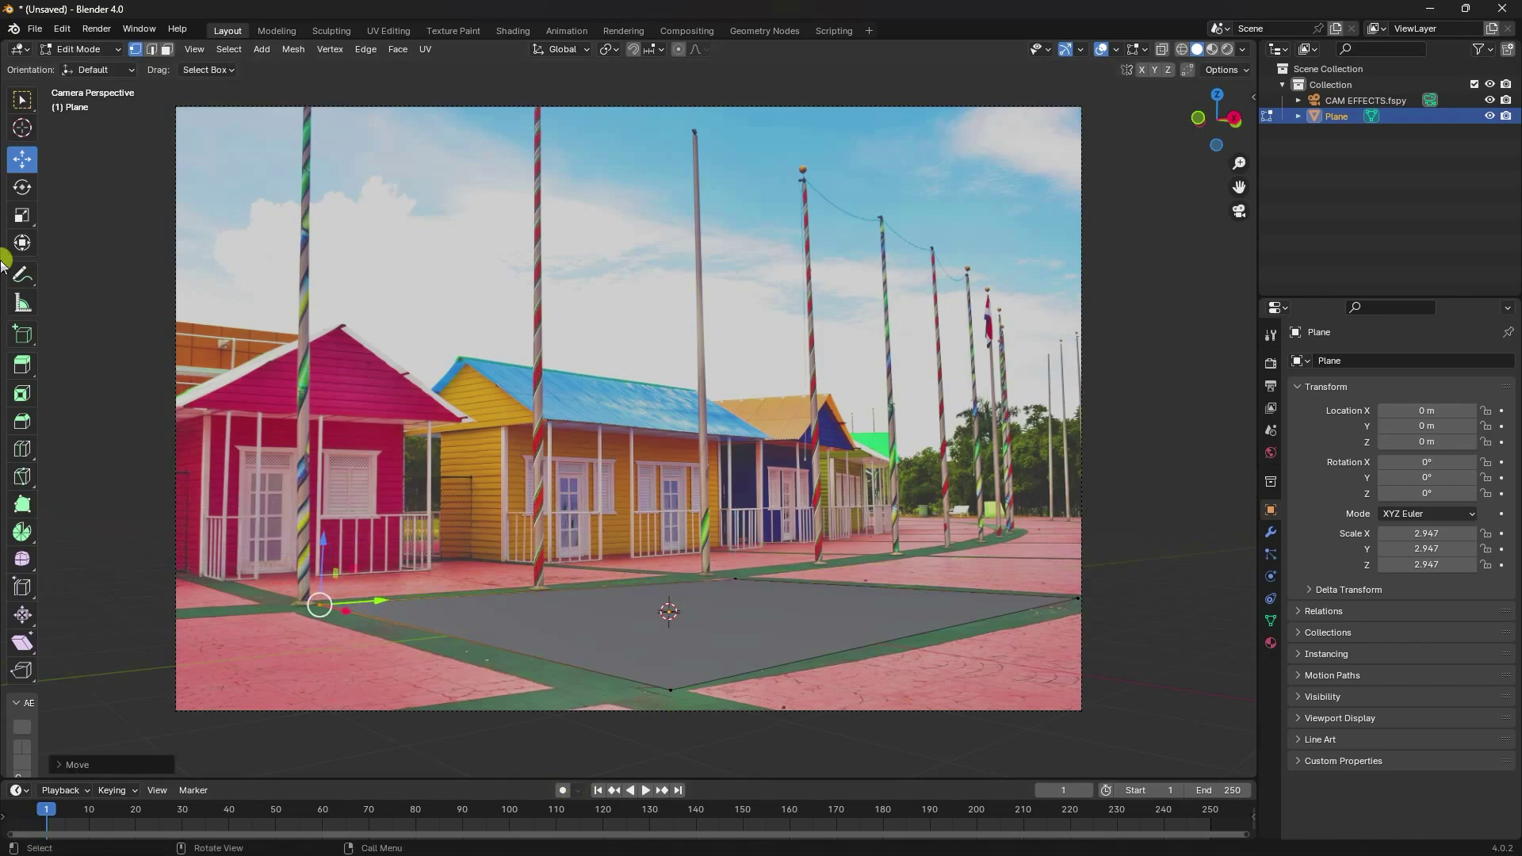
left_click(65, 49)
left_click(77, 68)
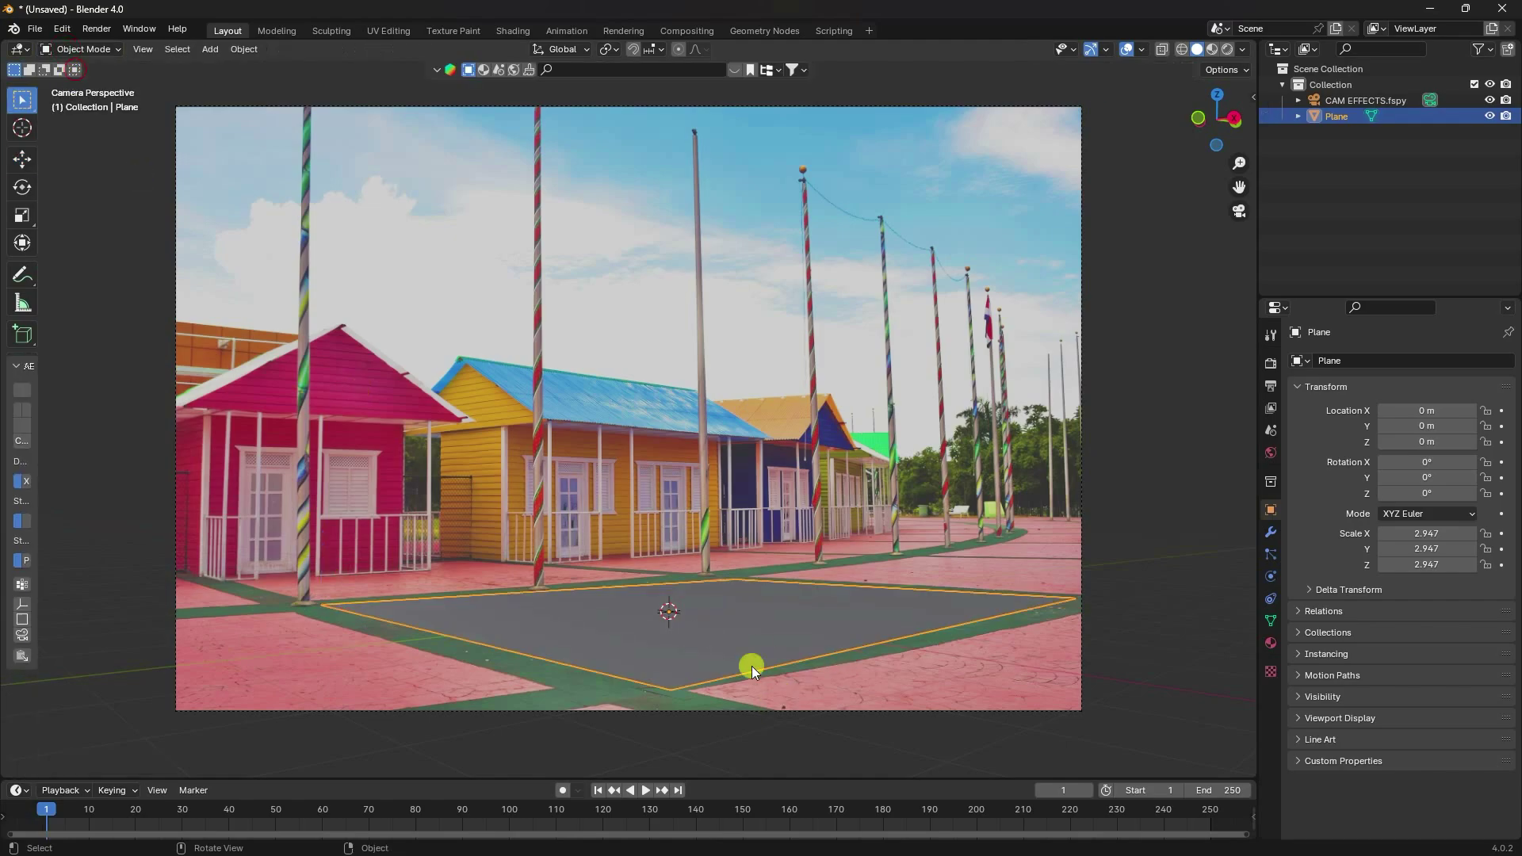
- Move the plane's front corner vertex along X and Y onto the green stripes, back in Object Mode
left_click(1120, 607)
left_click(725, 658)
left_click(79, 51)
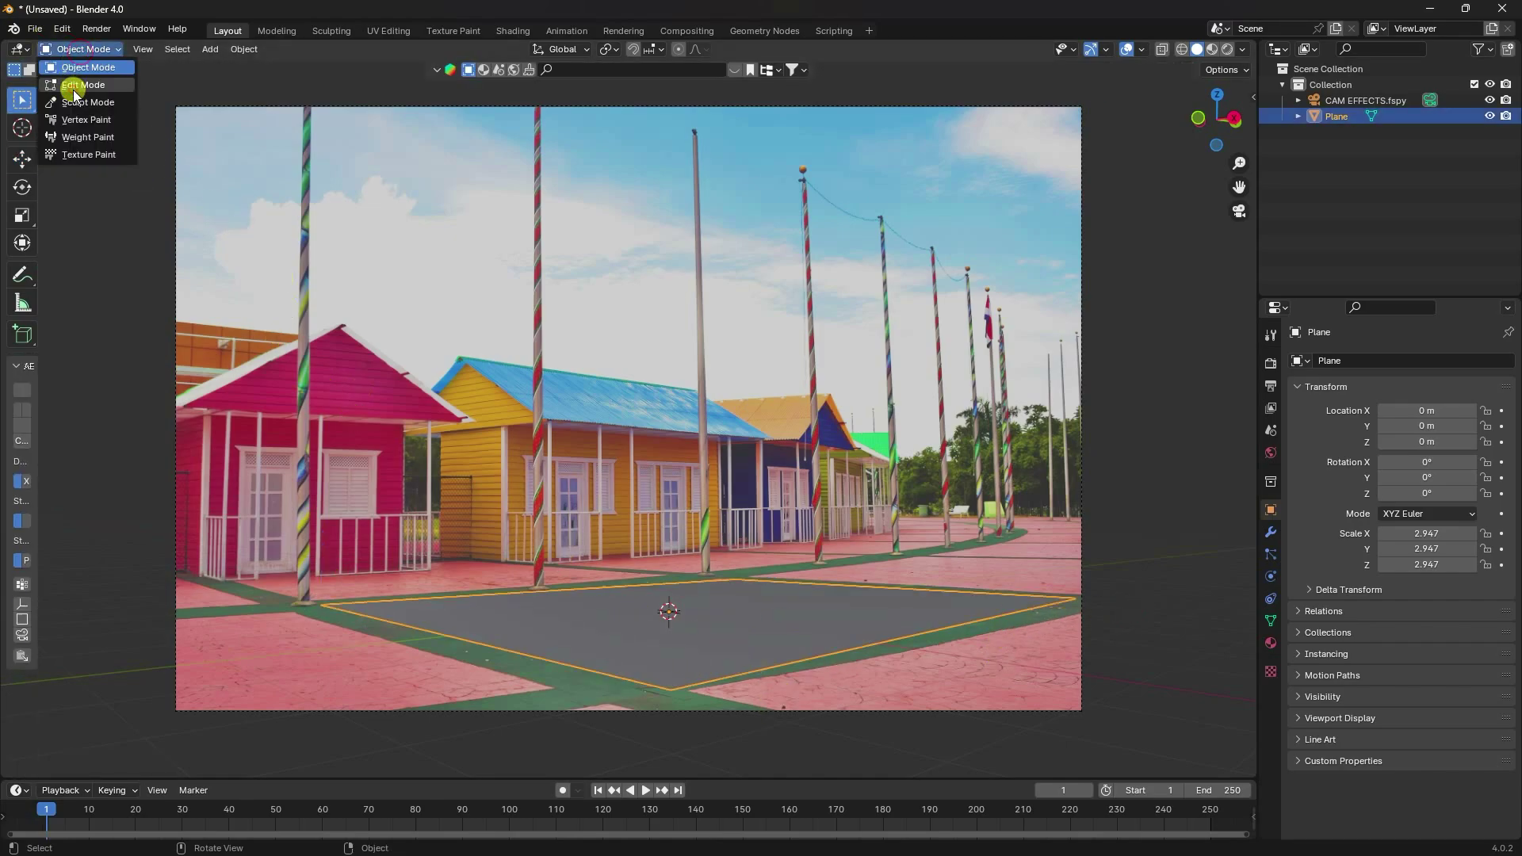
left_click(73, 89)
left_click_drag(648, 636, 726, 712)
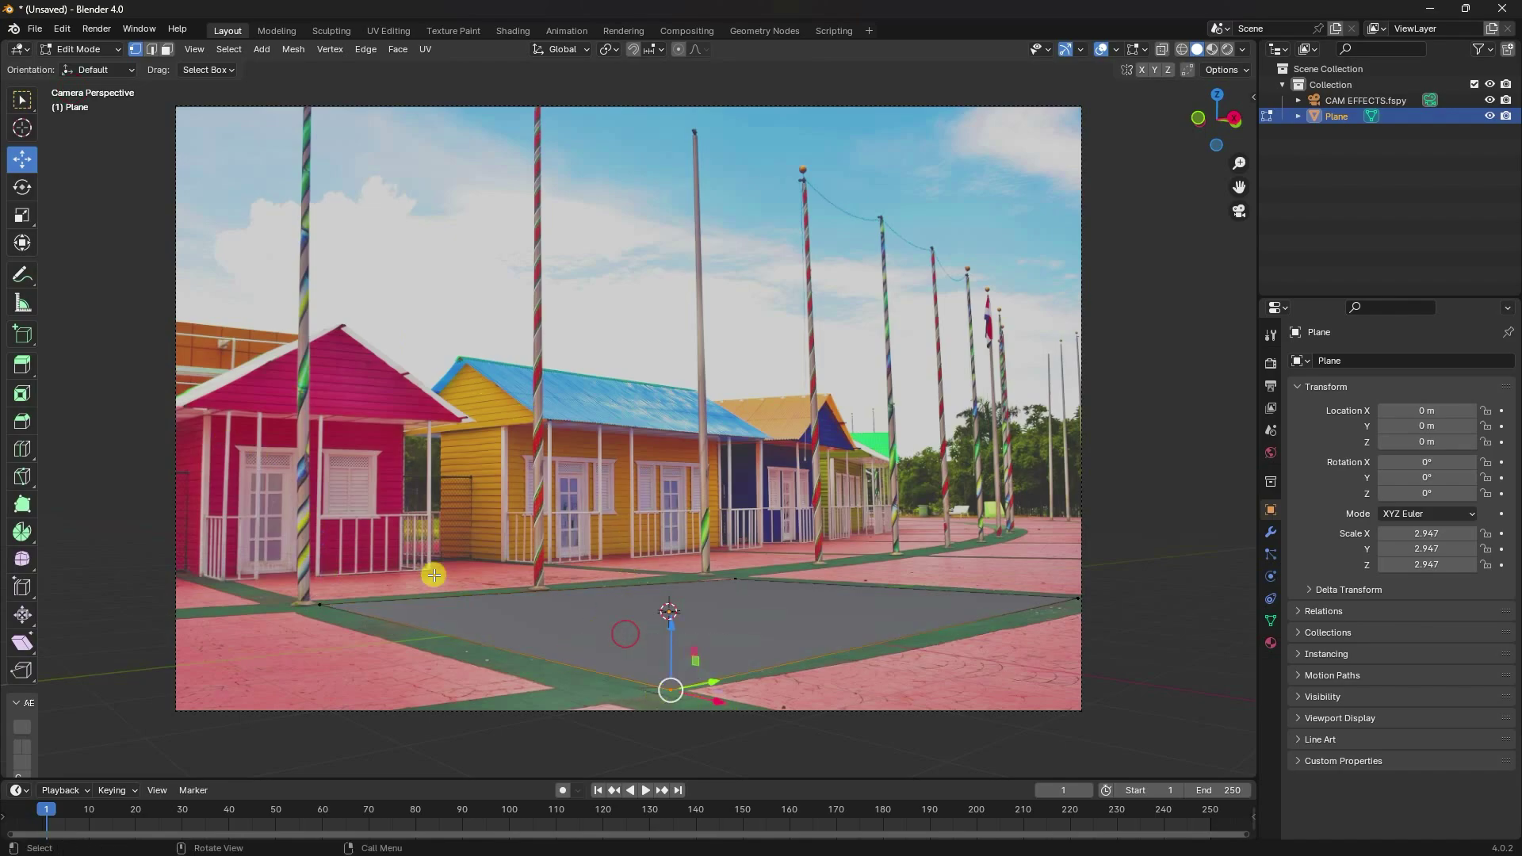
key("g")
key("x")
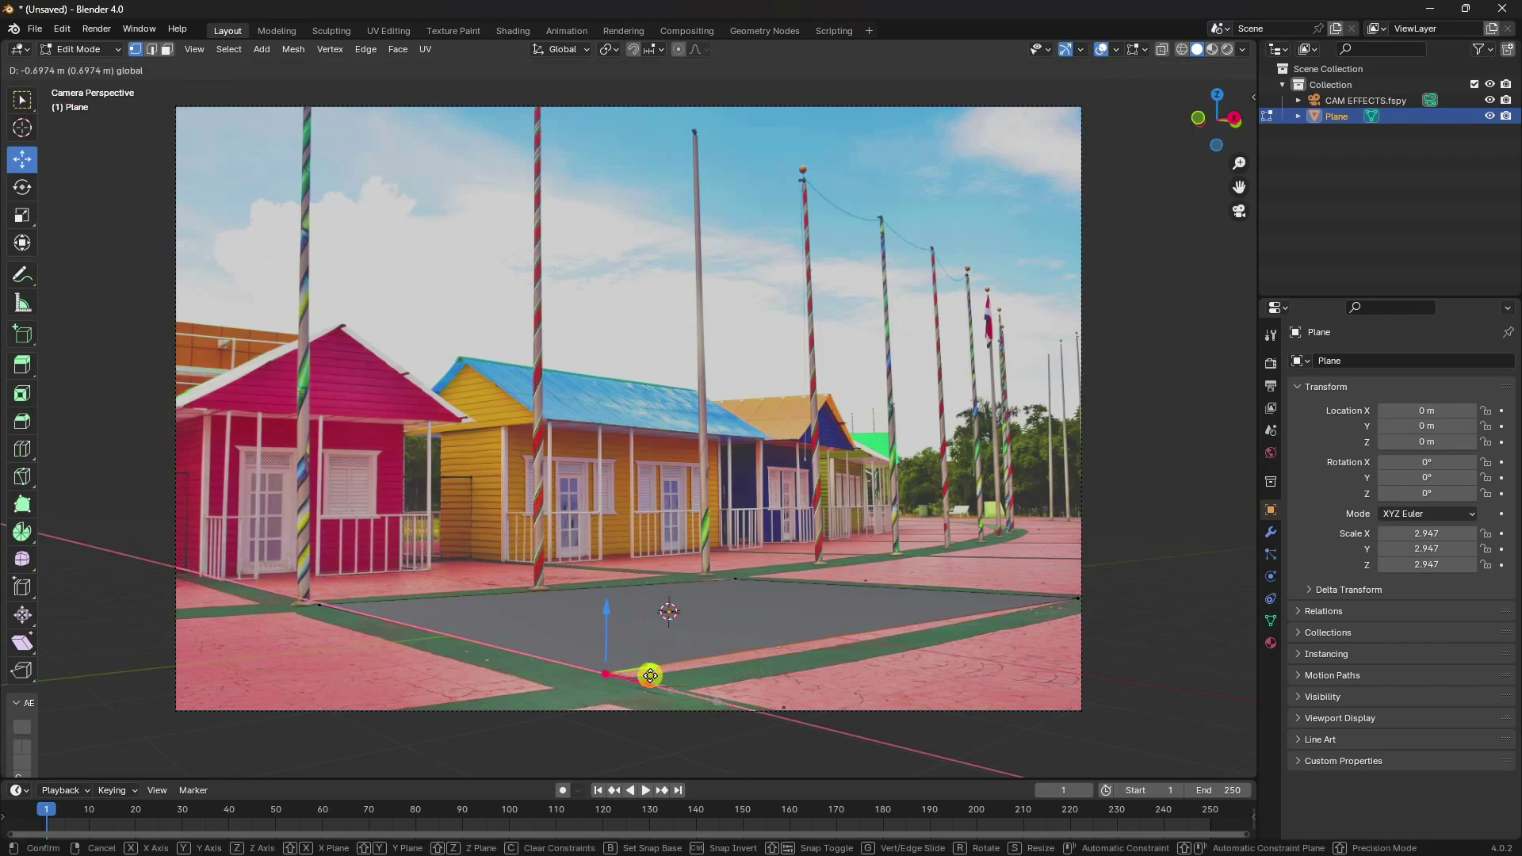
left_click(666, 683)
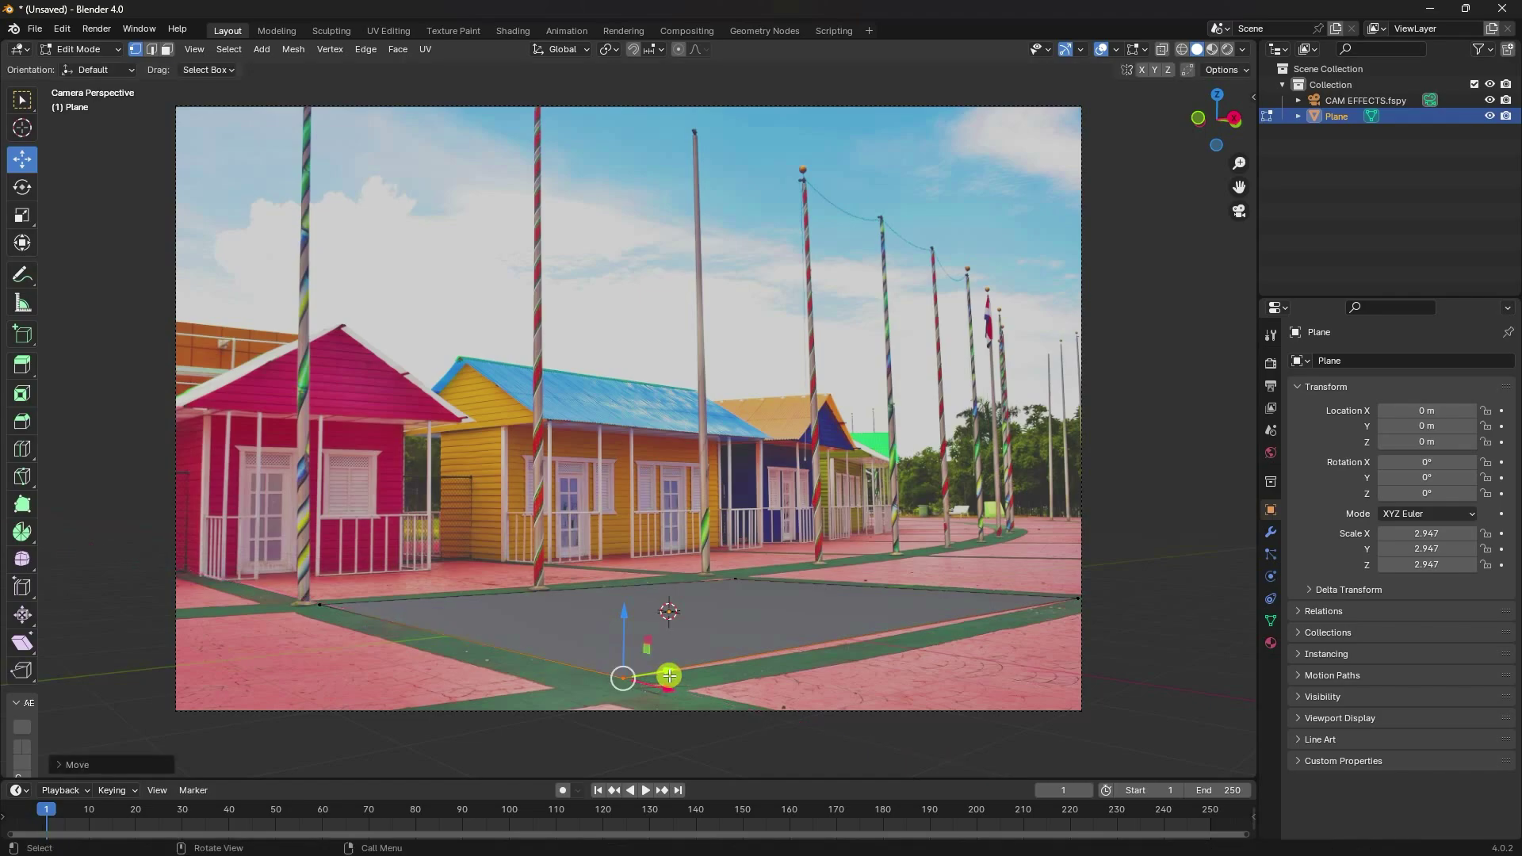
key("g")
key("y")
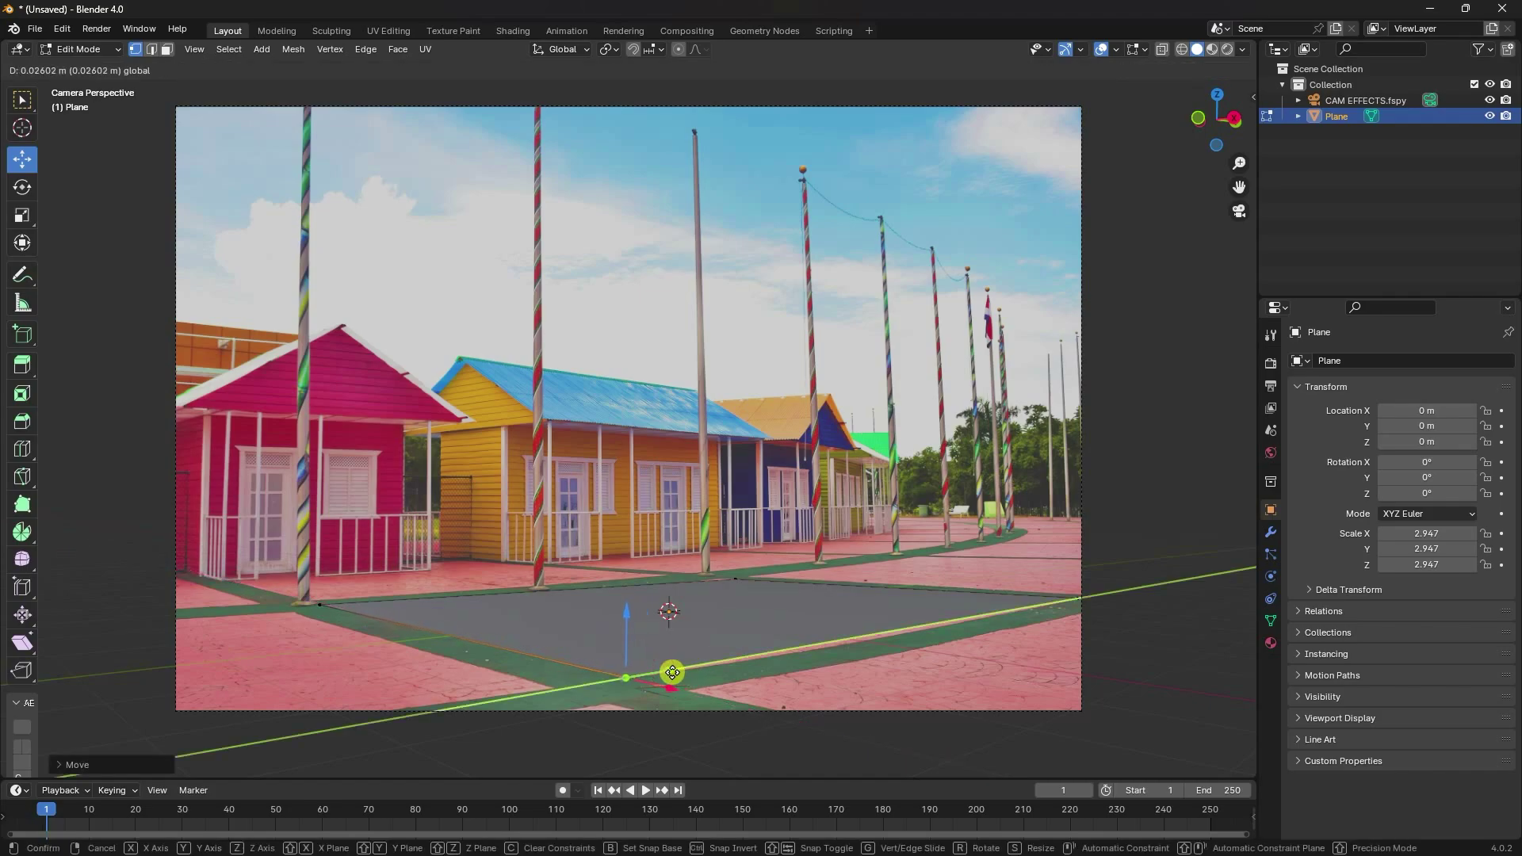
left_click(672, 673)
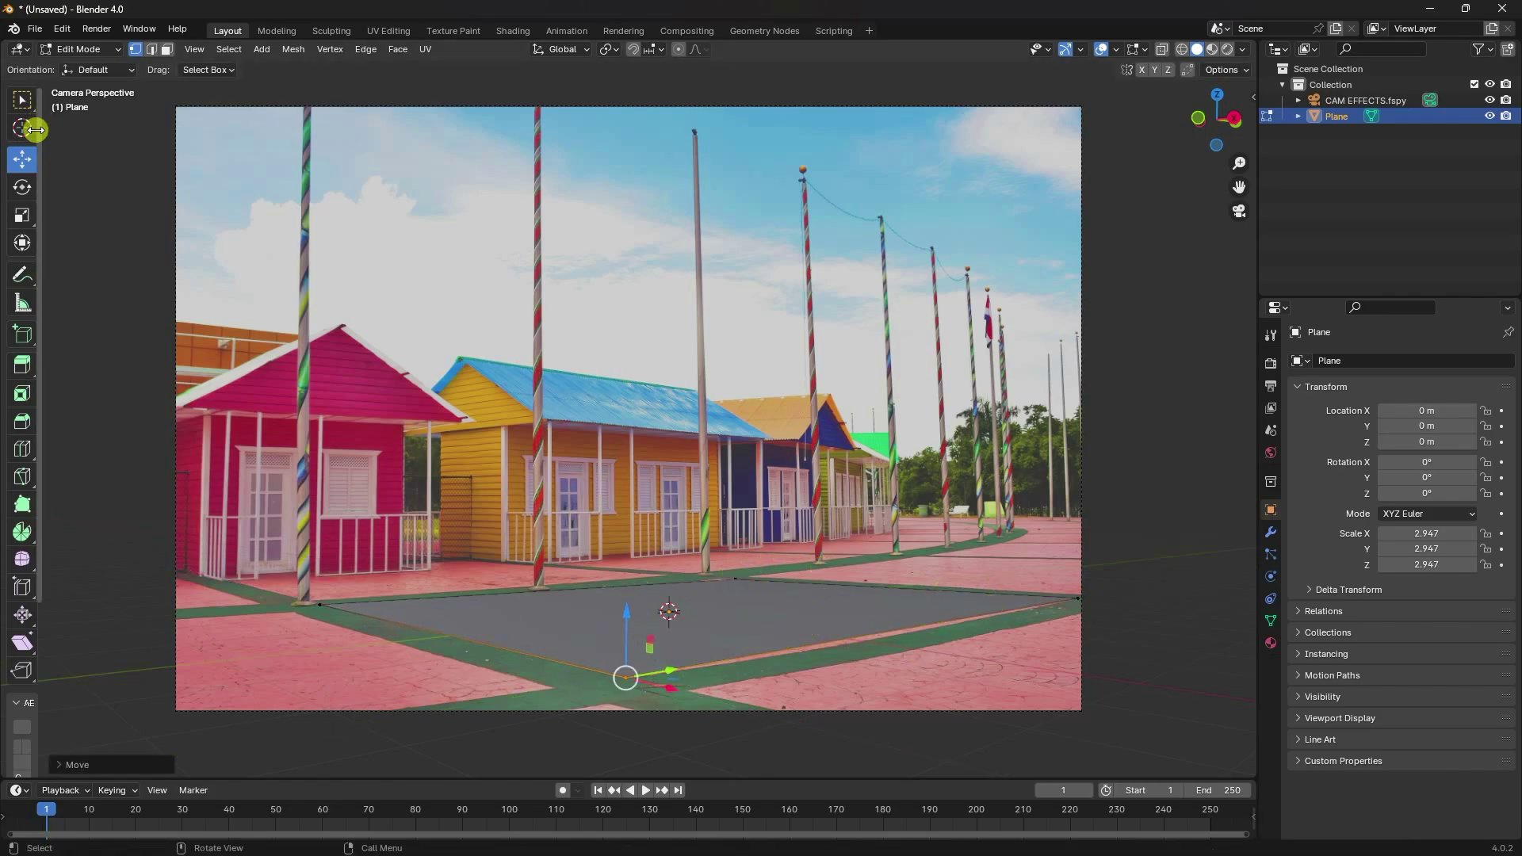
left_click(79, 49)
left_click(79, 68)
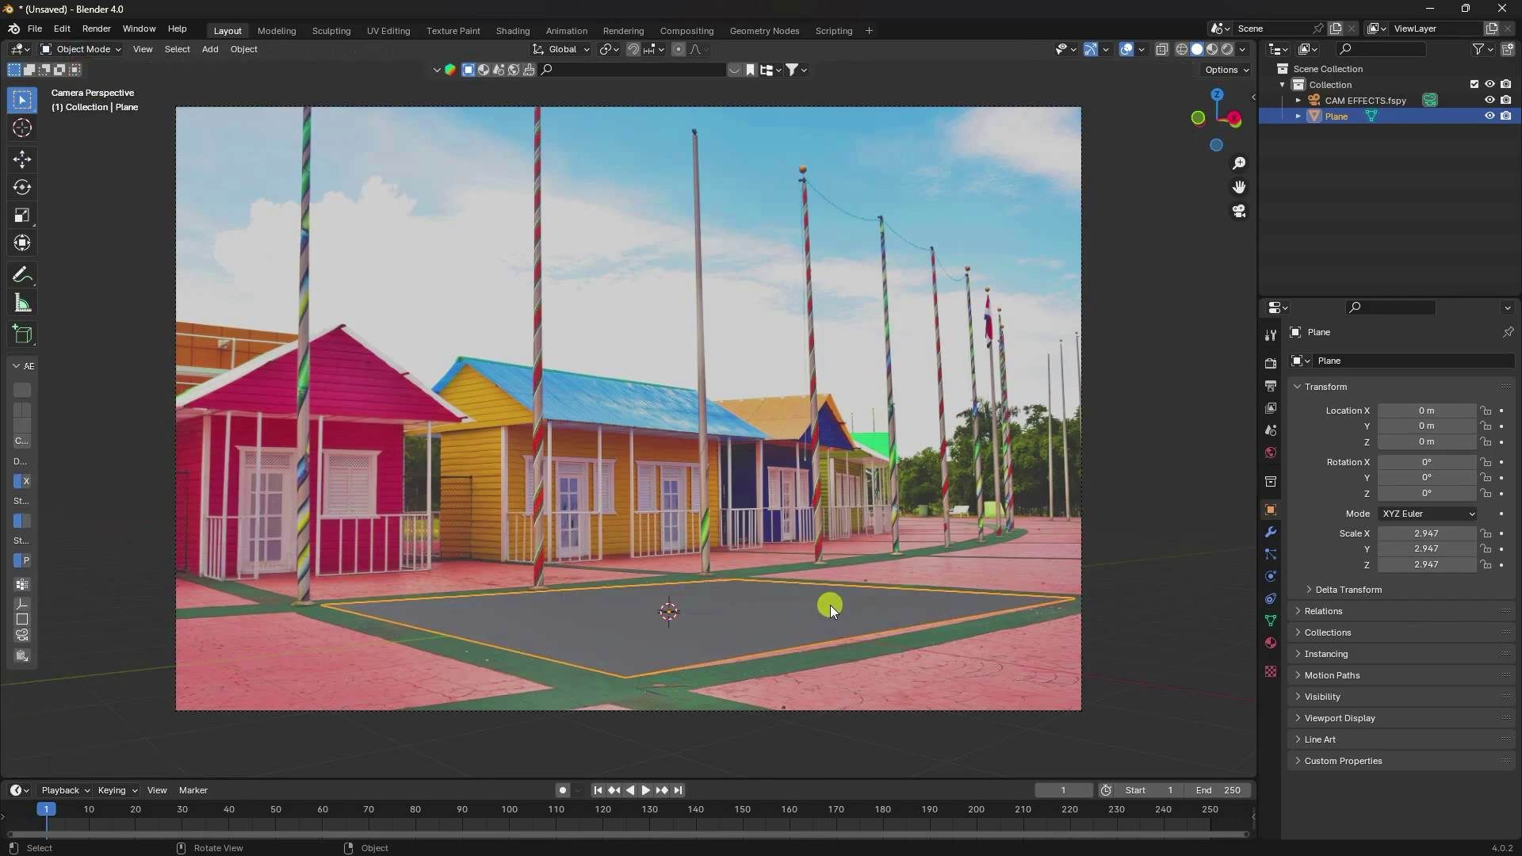
left_click(1116, 574)
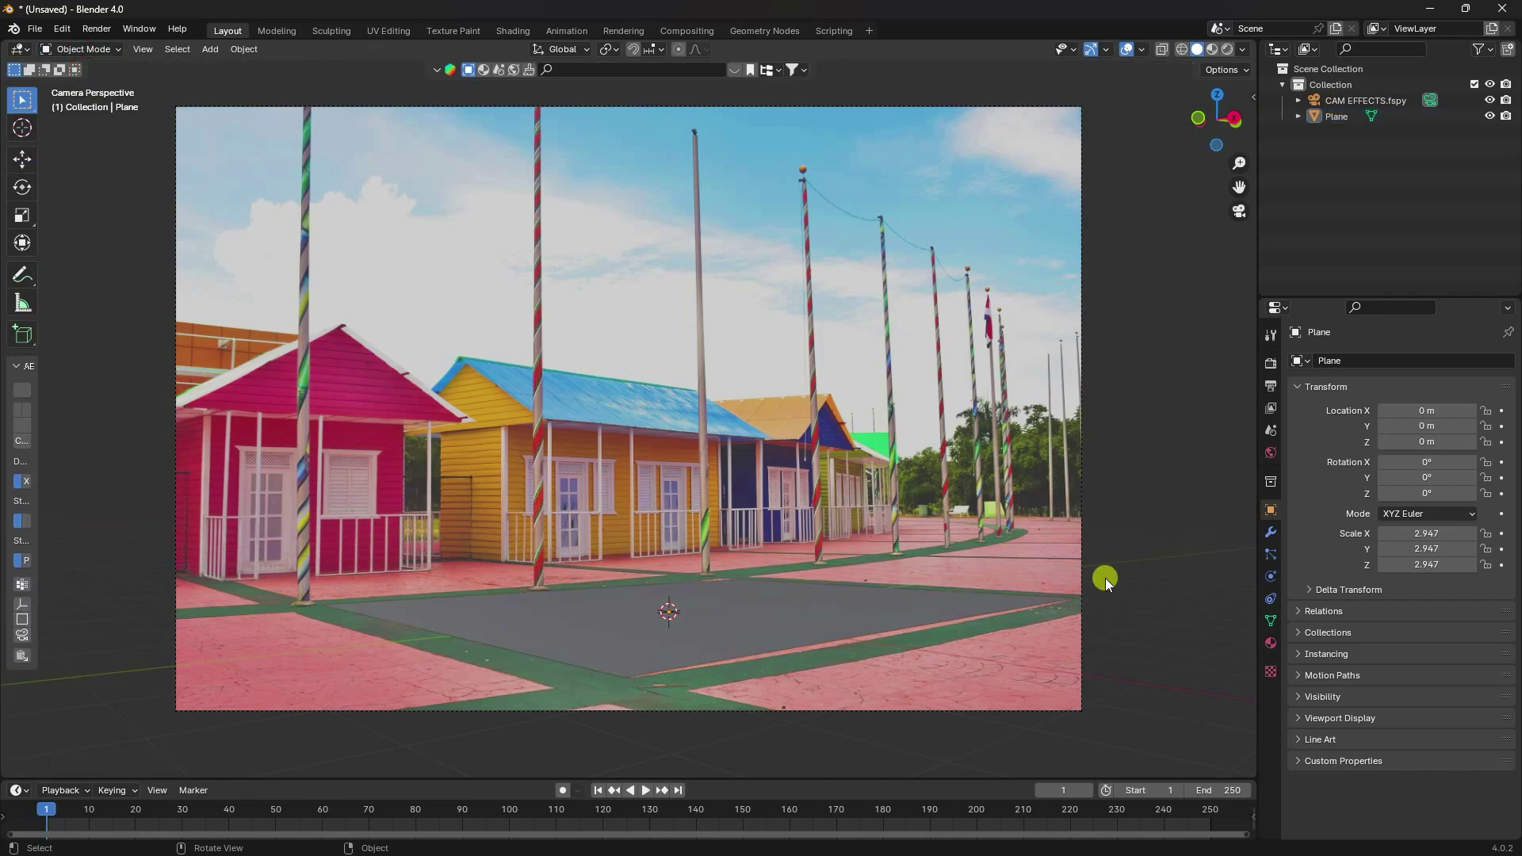
- Search the assets for 'coke' and drop a Coca-Cola can into the scene
middle_click_drag(1105, 578, 1045, 634)
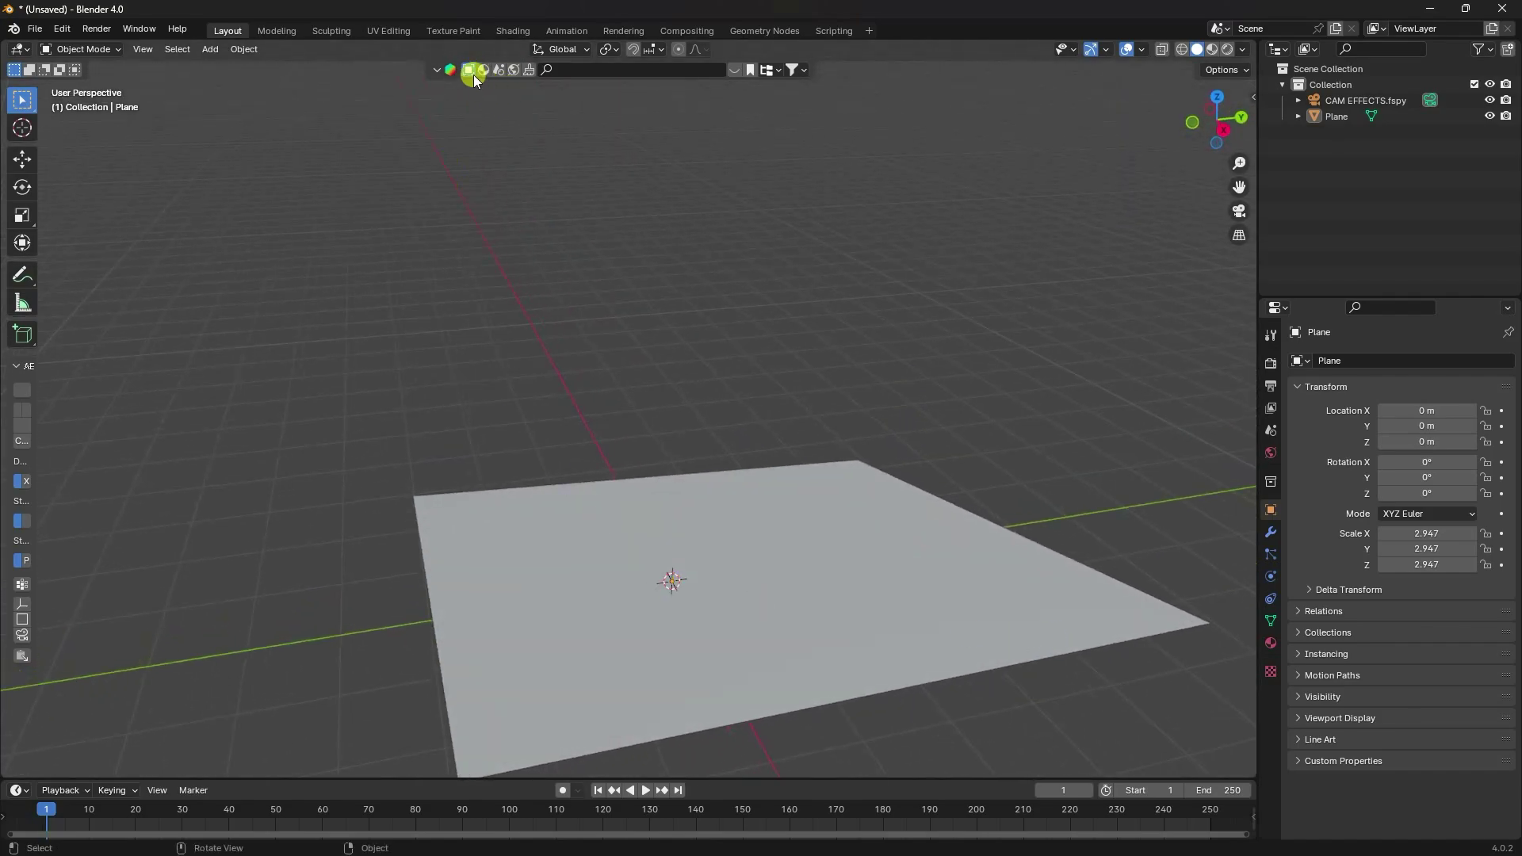
left_click(592, 69)
type("coke")
key("Return")
left_click_drag(427, 166, 674, 583)
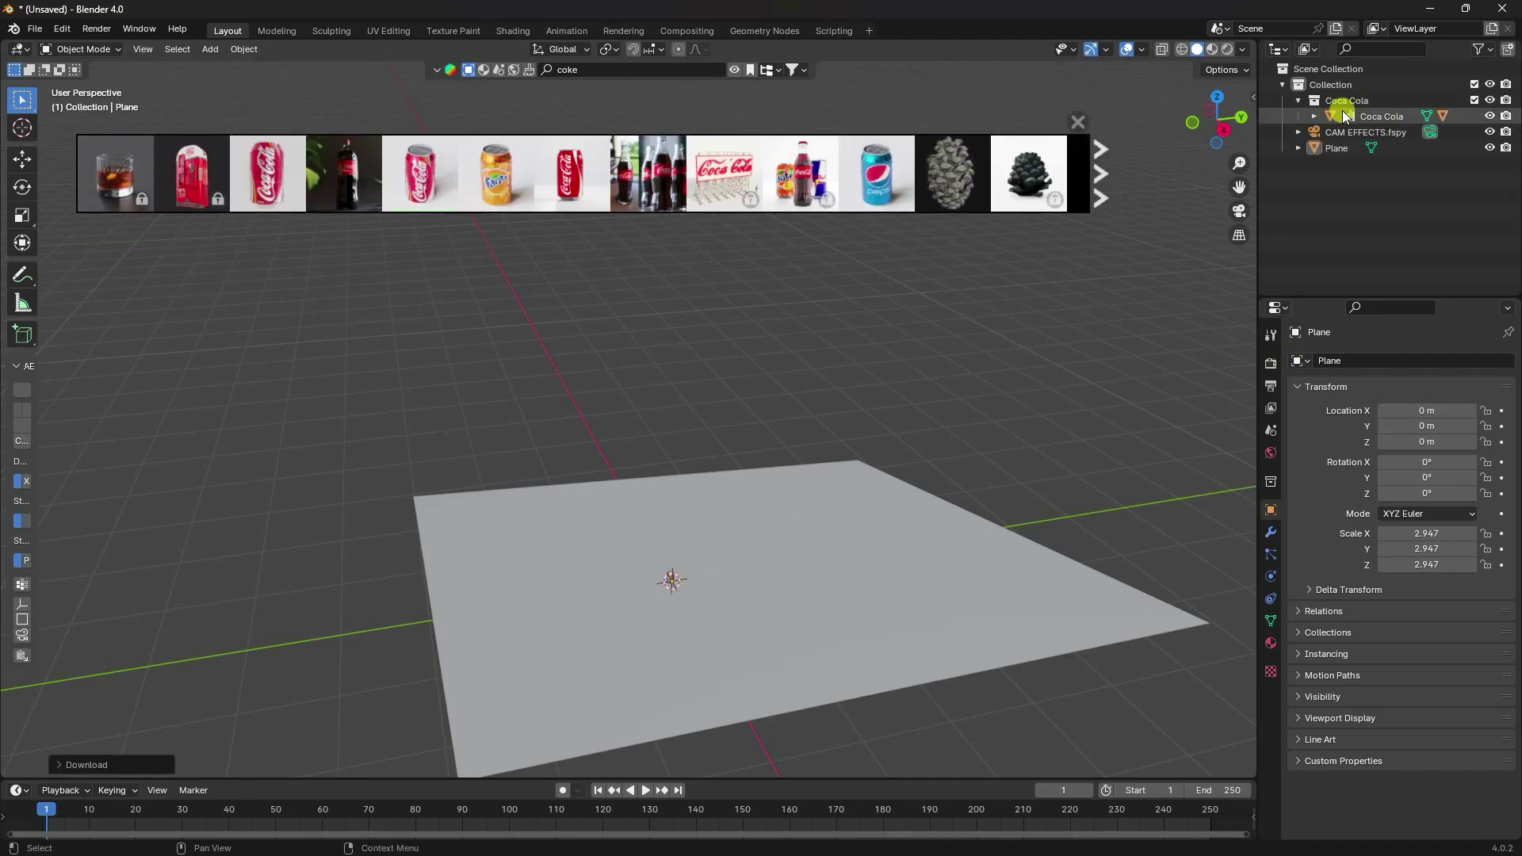
- Move the Coca Cola collection to the top level and scale the can hierarchy to 0.488
left_click_drag(1342, 101, 1349, 254)
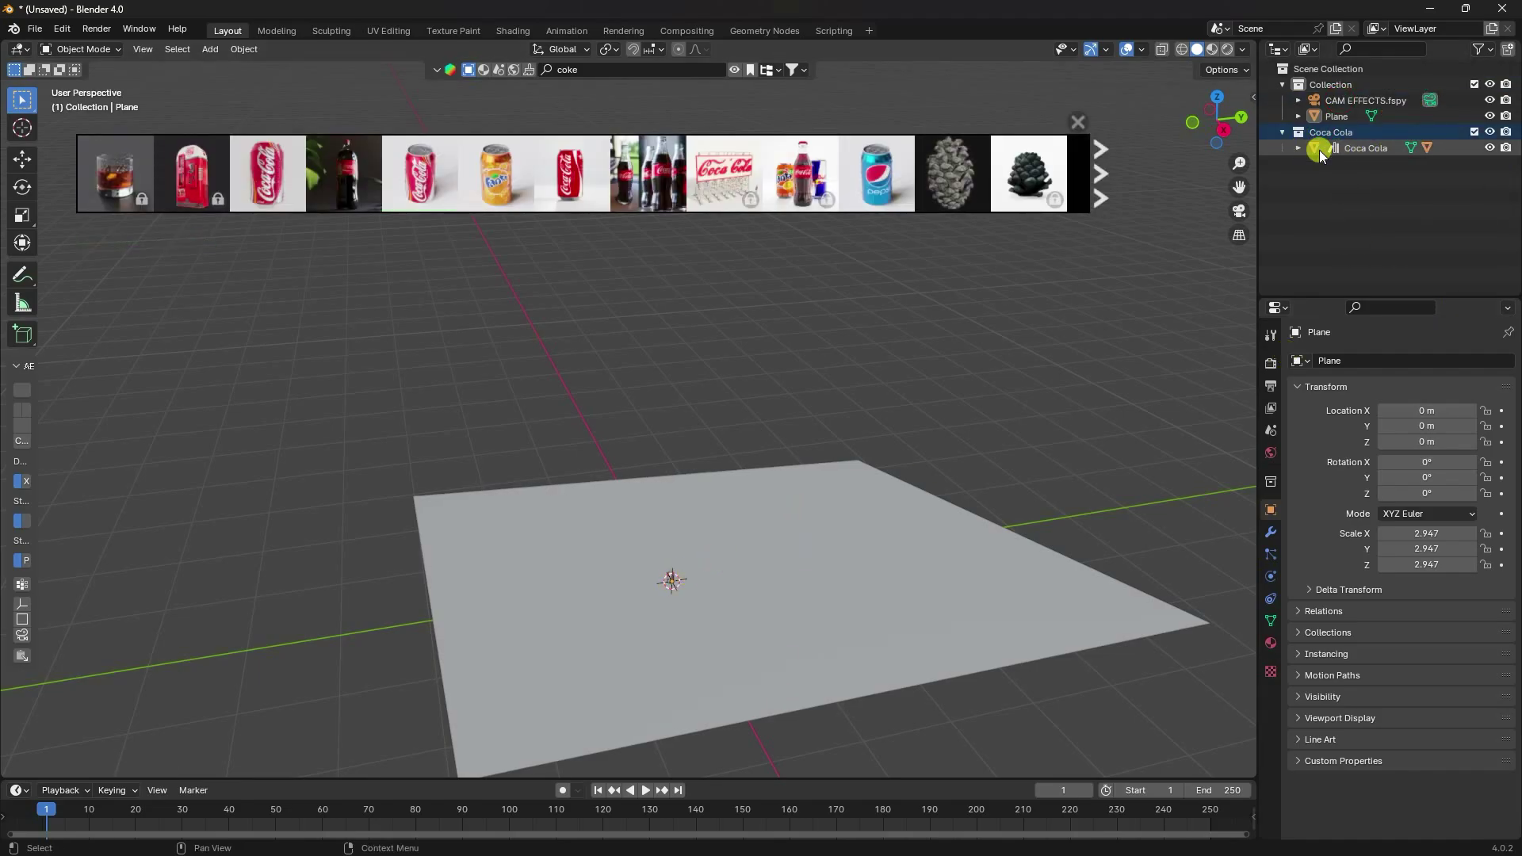
left_click(1382, 149)
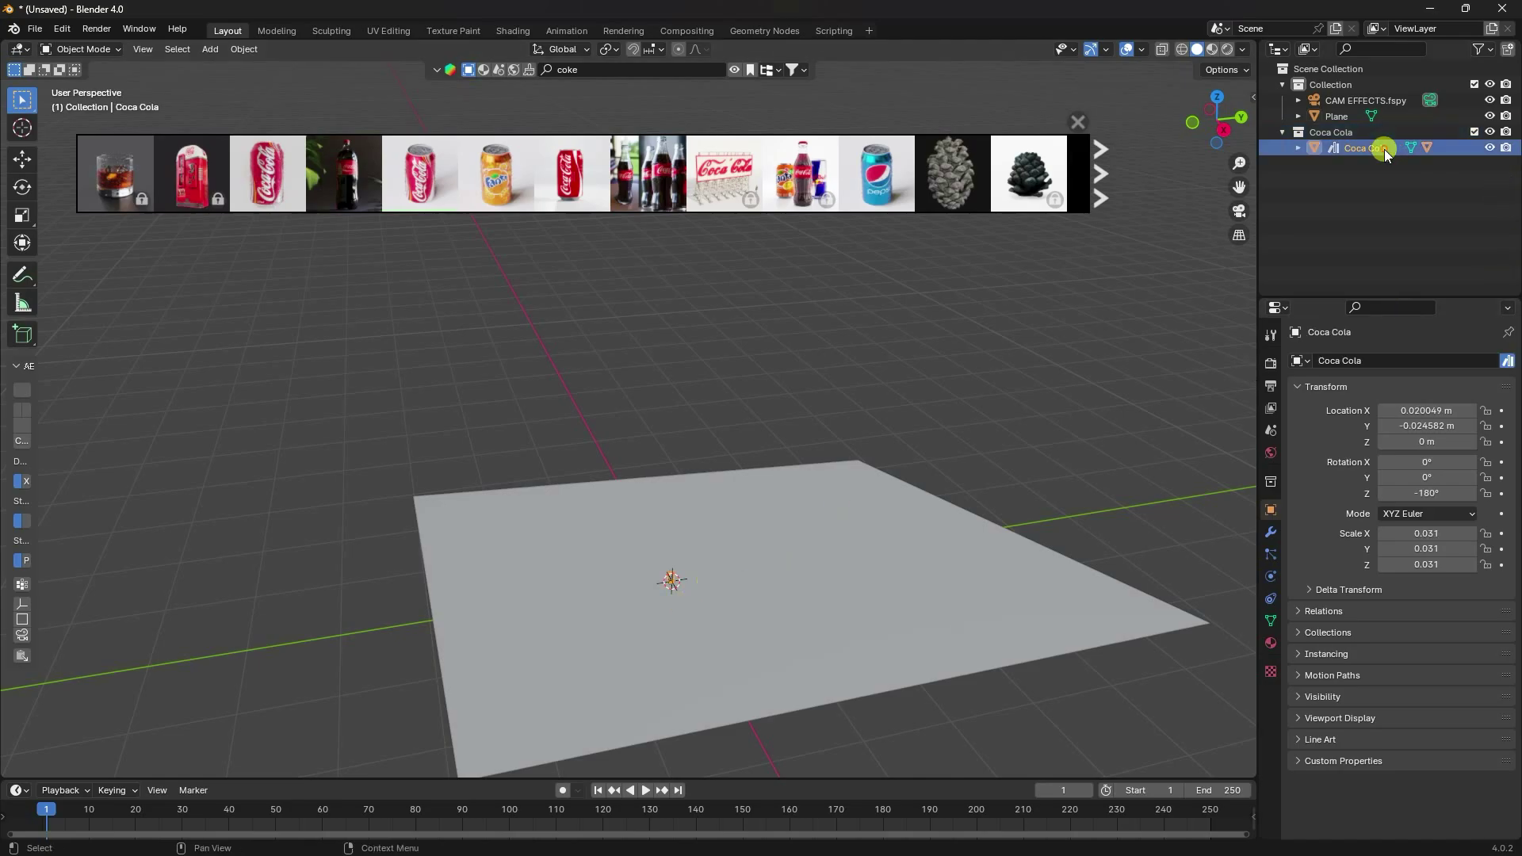
right_click(1384, 152)
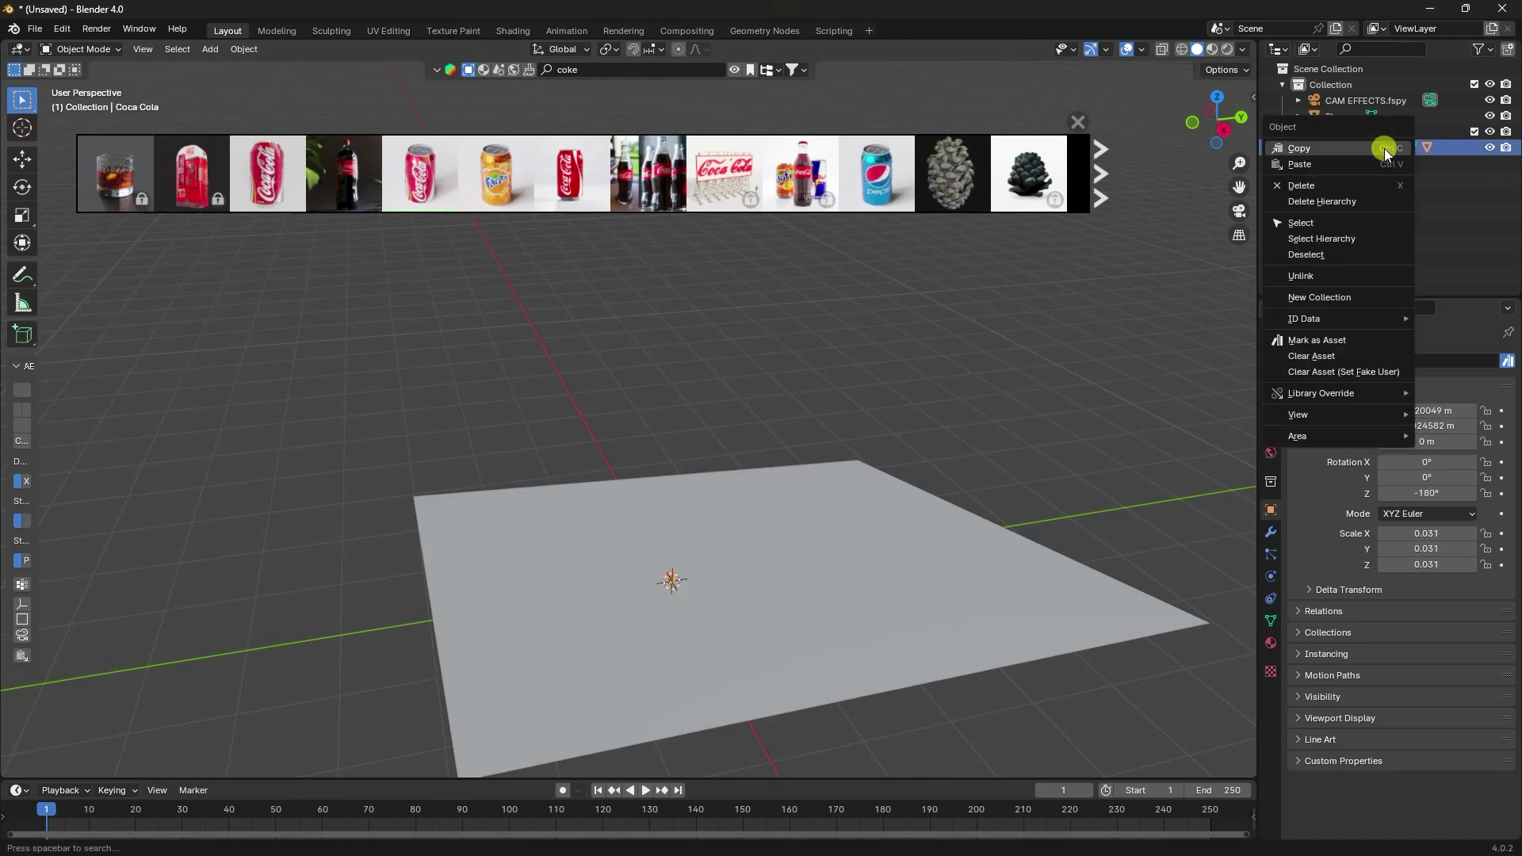
left_click(1315, 240)
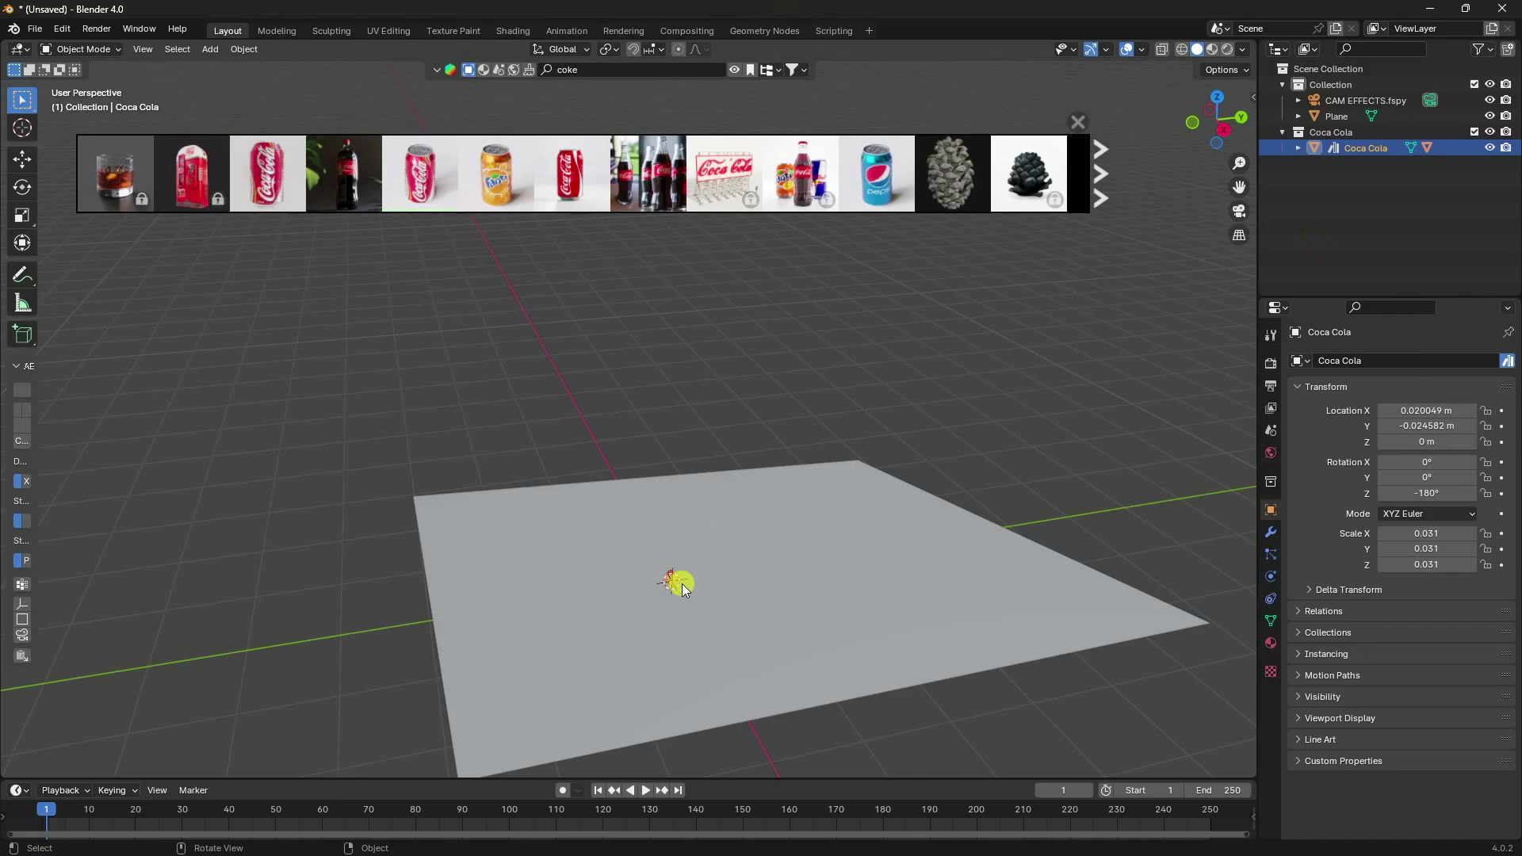
key("s")
left_click(834, 502)
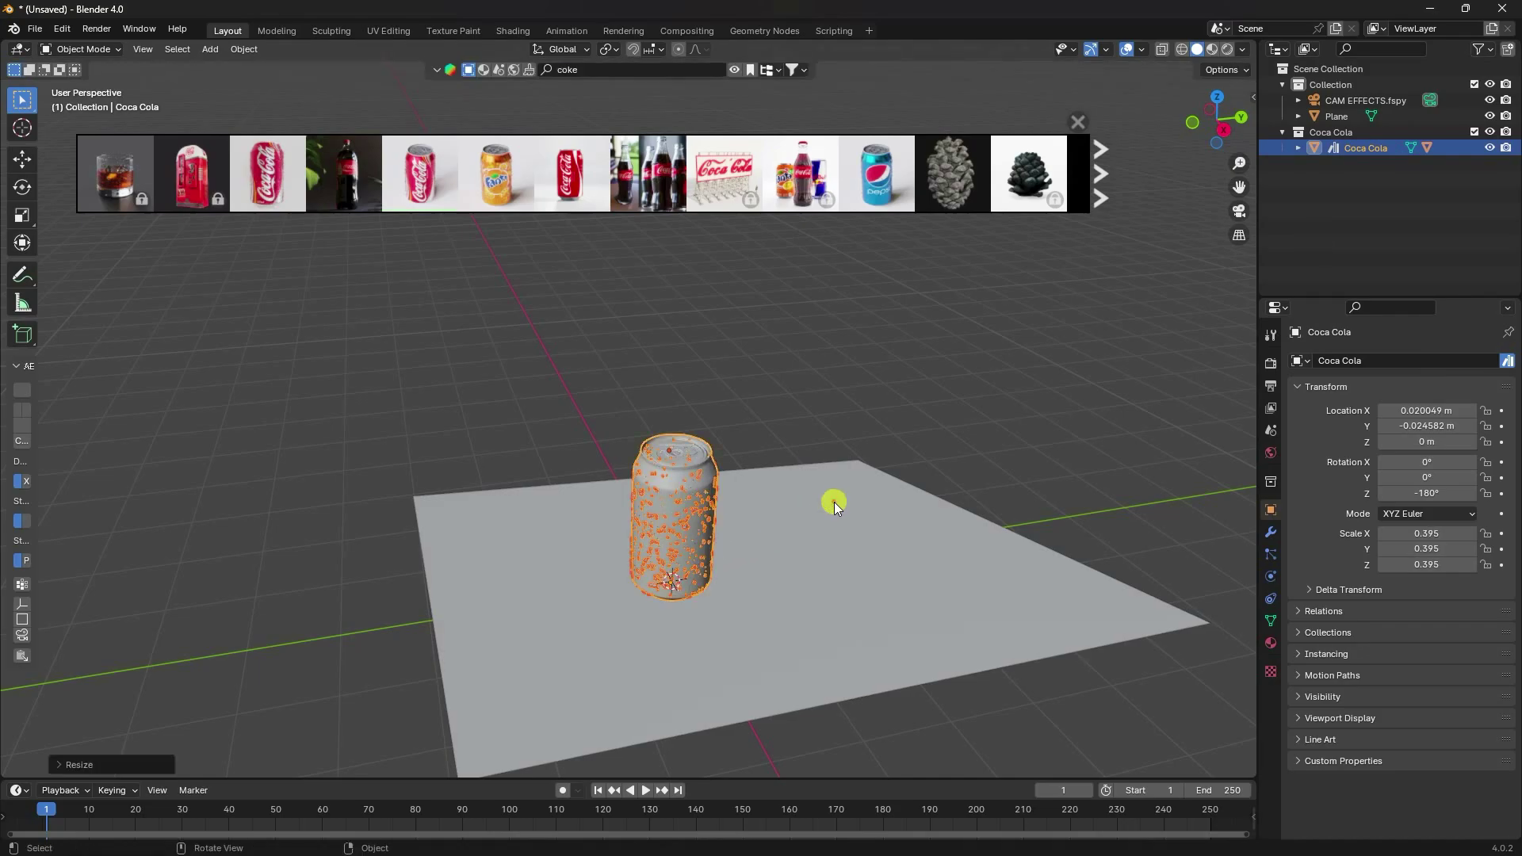
key("KP_0")
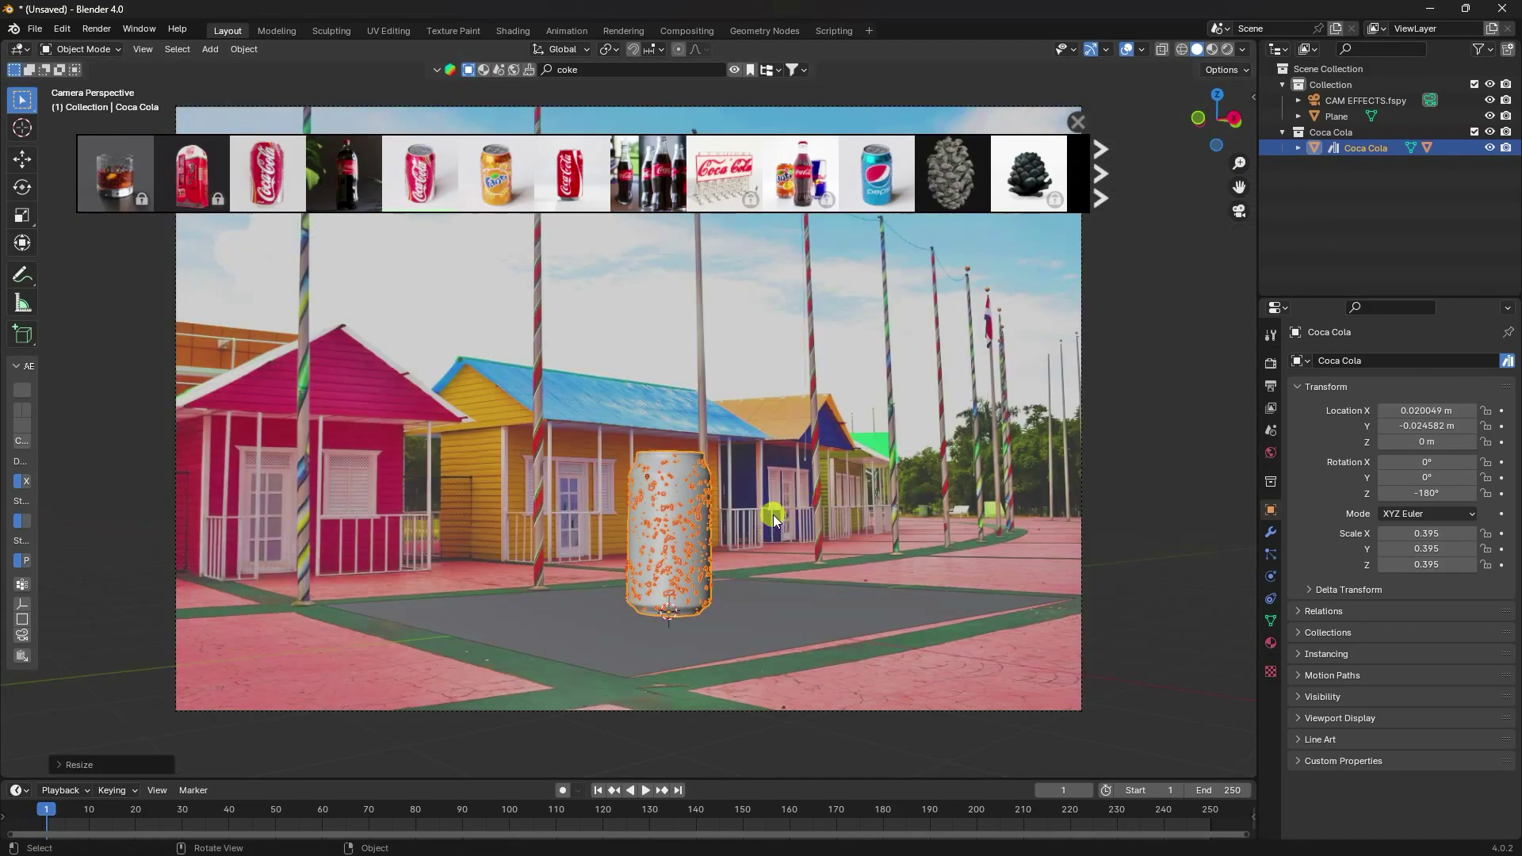
key("s")
left_click(806, 501)
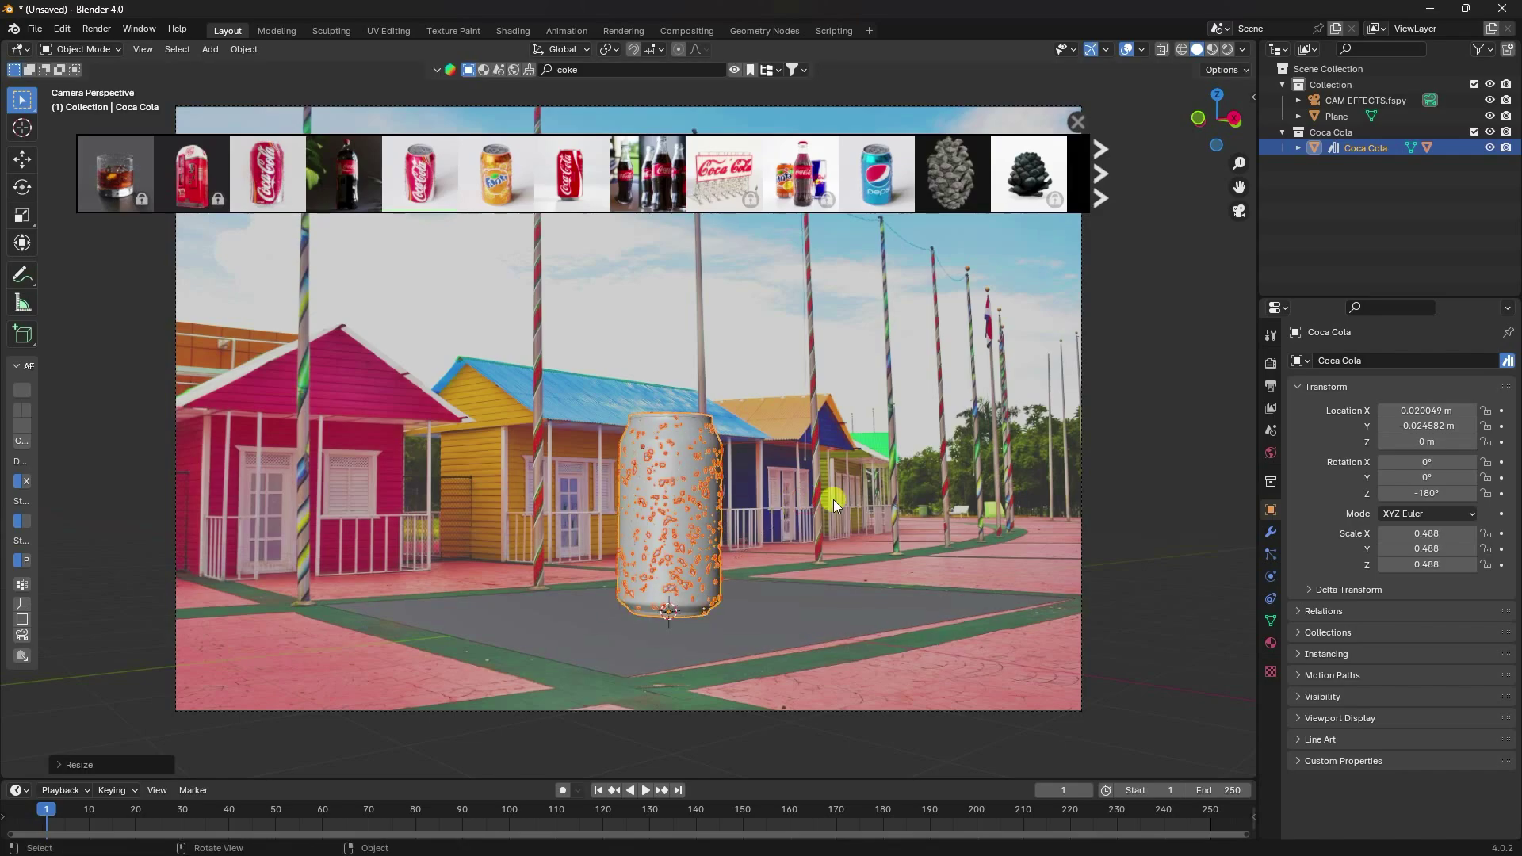
- Preview the can's Coca-Cola material, close the asset strip, and return to grey solid shading
left_click(1212, 50)
mouse_move(961, 144)
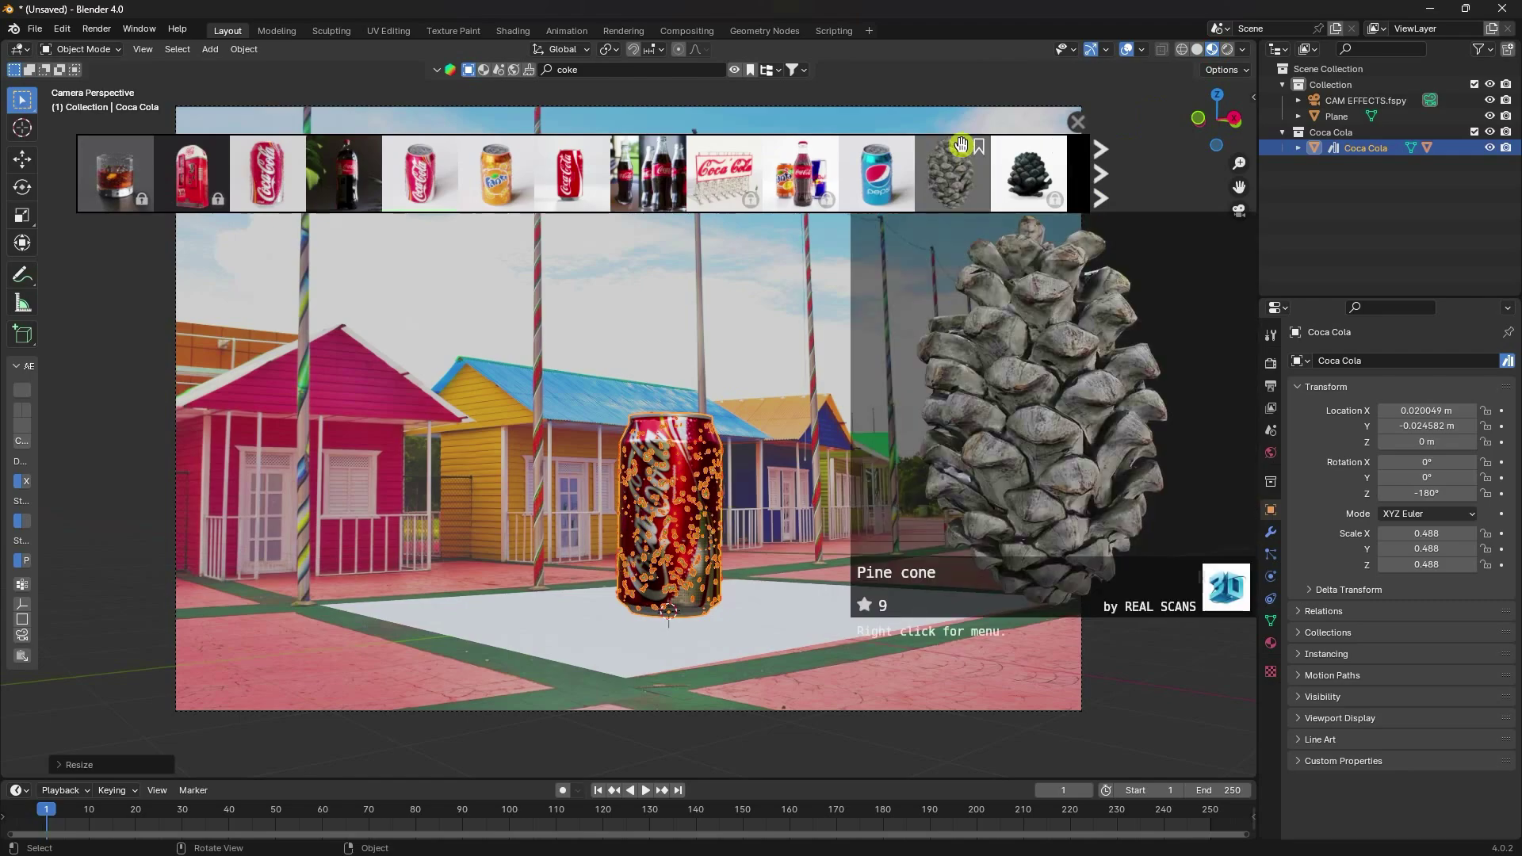
left_click(1079, 122)
left_click(1158, 258)
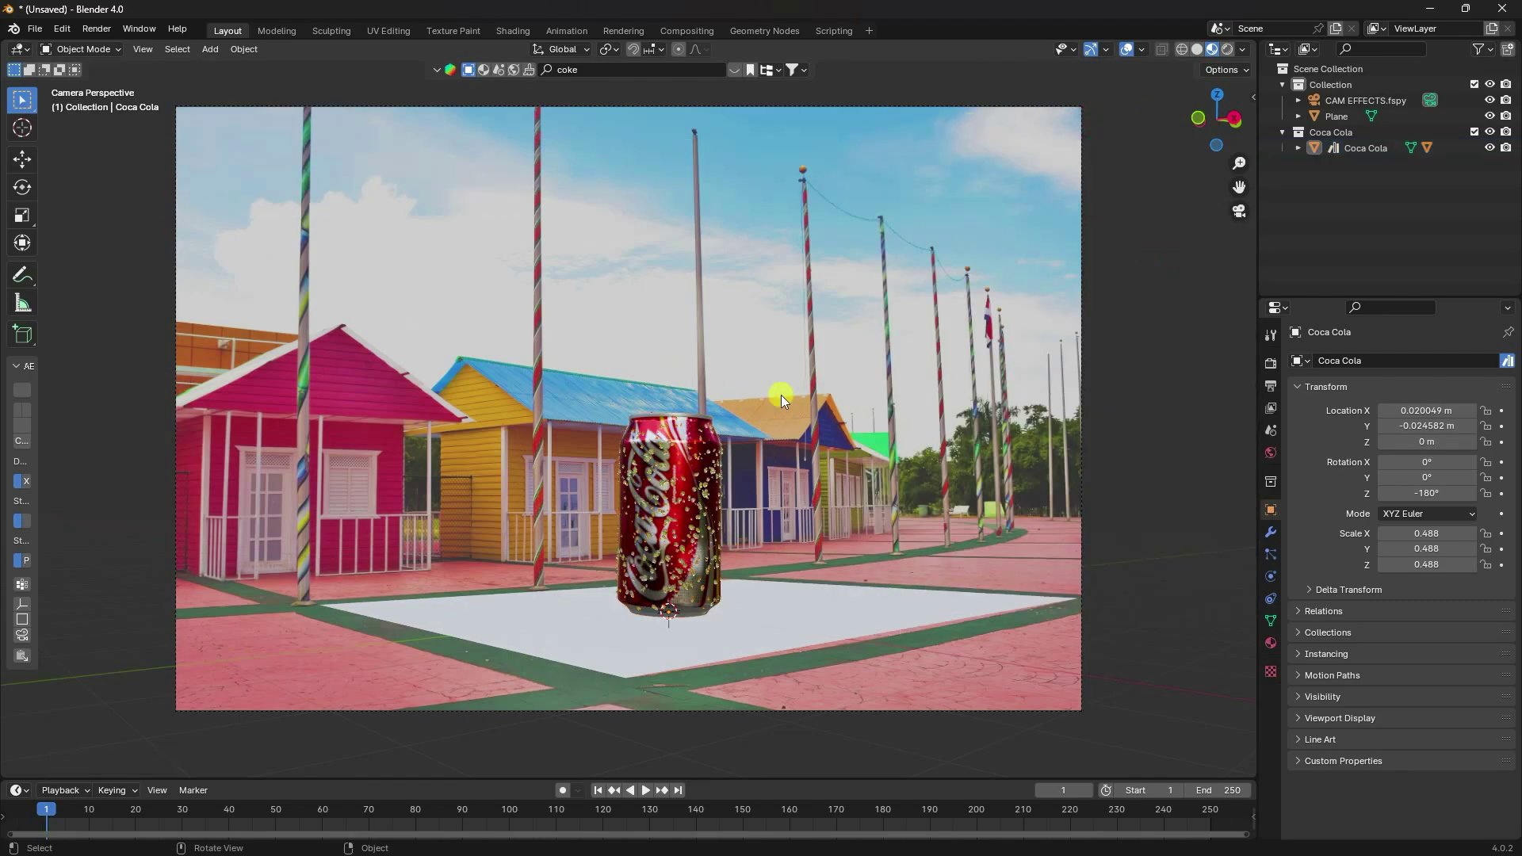
left_click(1198, 50)
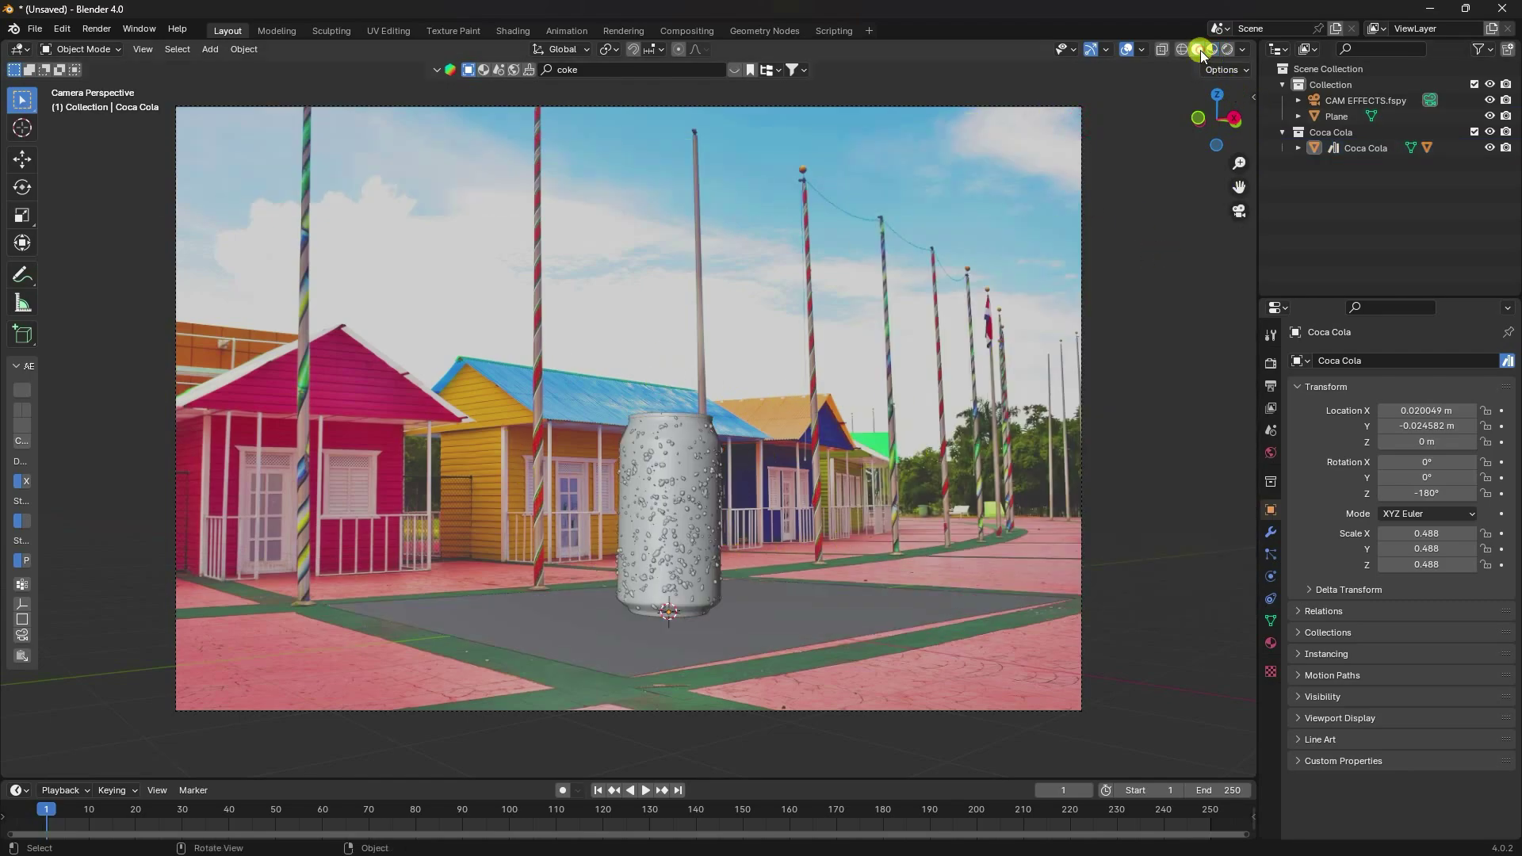
- Set the Plane as the emitter in the Biome-Reader sidebar tab
left_click(829, 616)
middle_click_drag(816, 584, 773, 581)
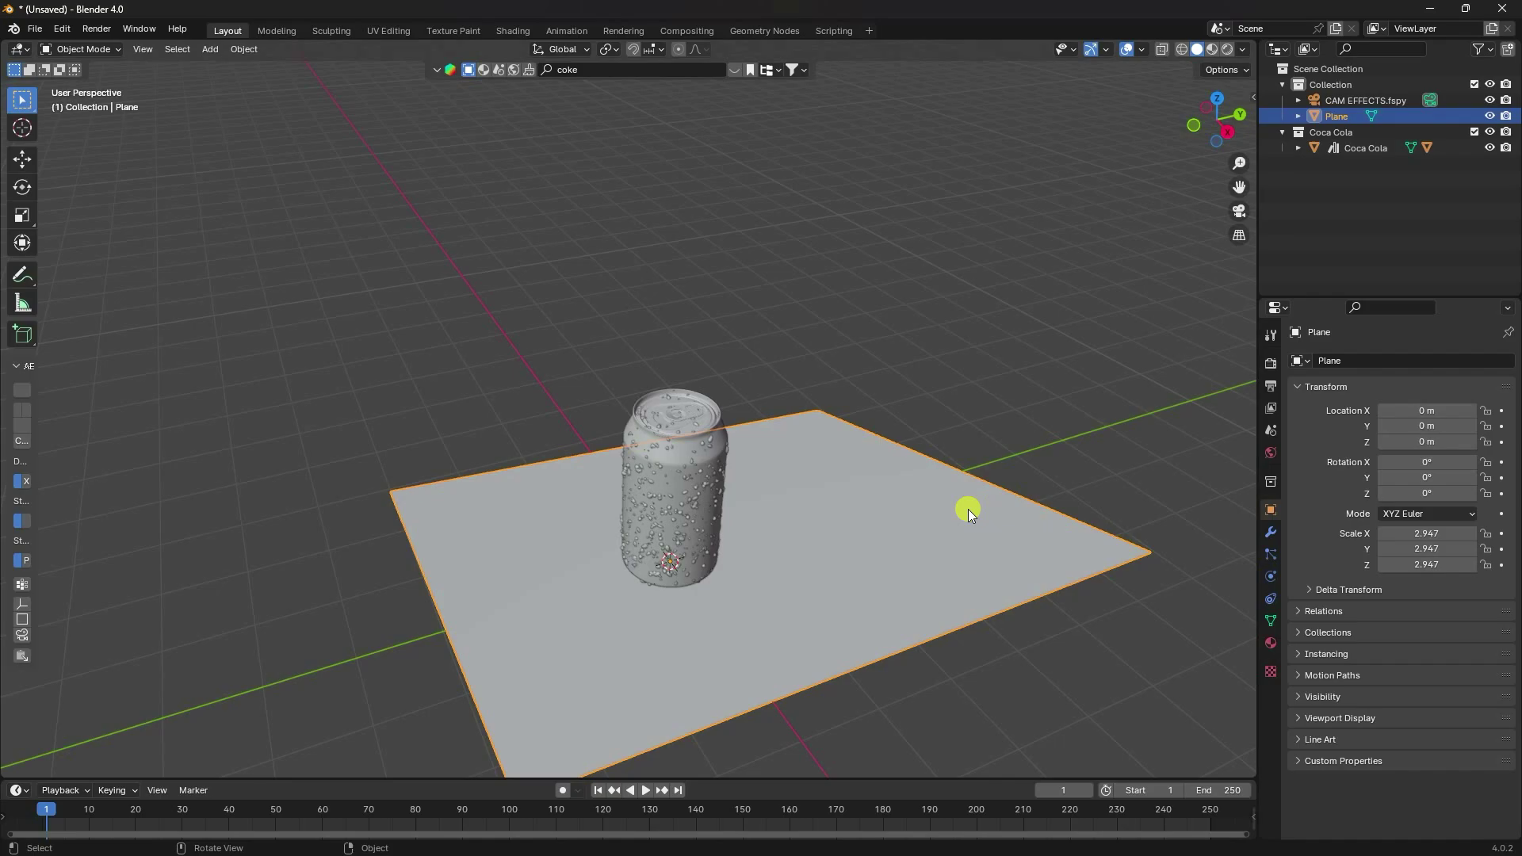
left_click(921, 514)
left_click(1255, 95)
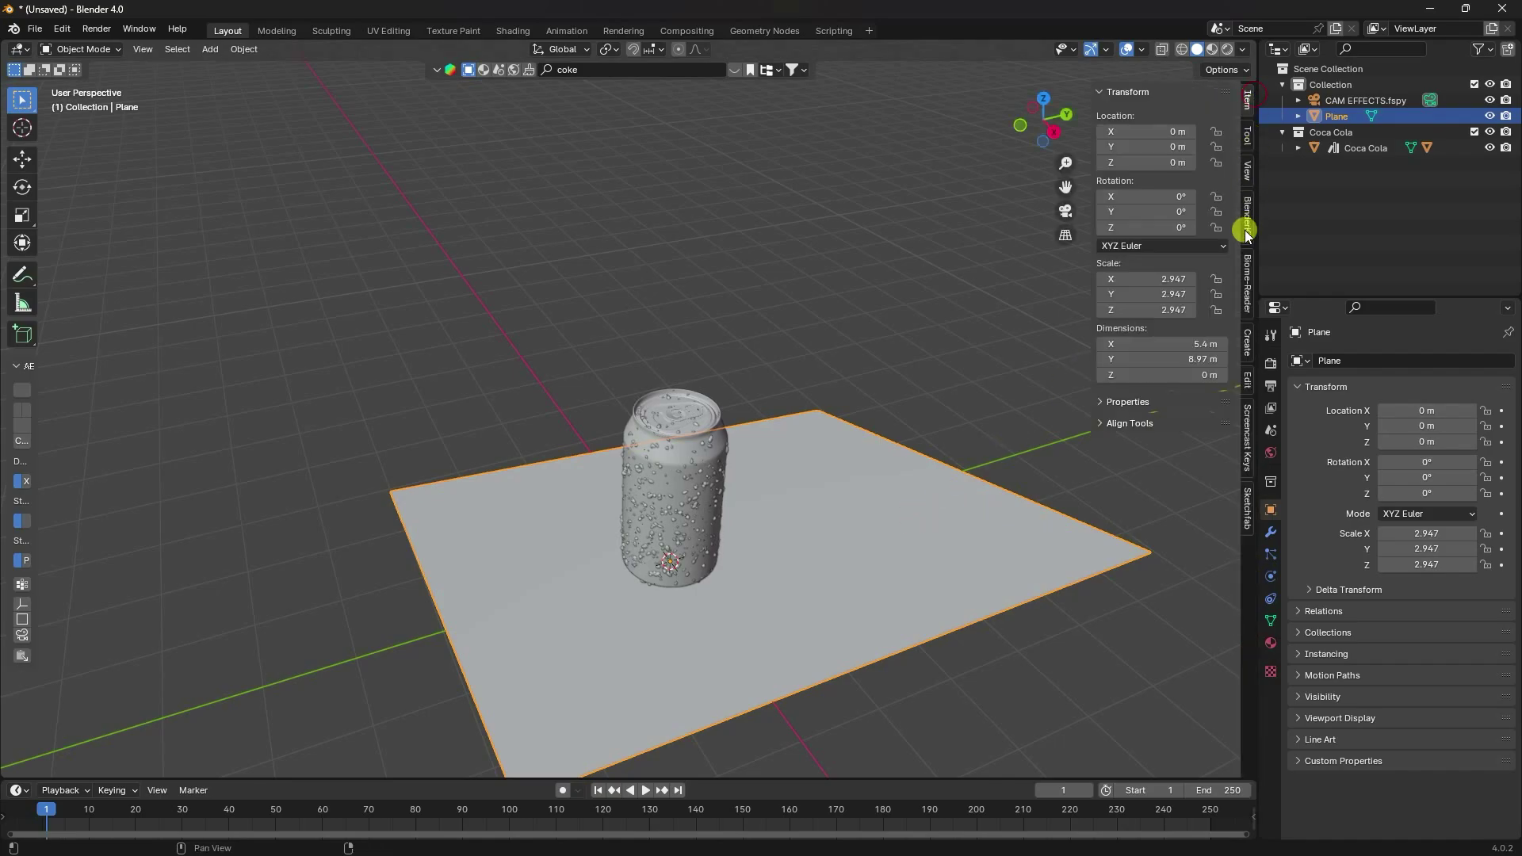
left_click(1245, 279)
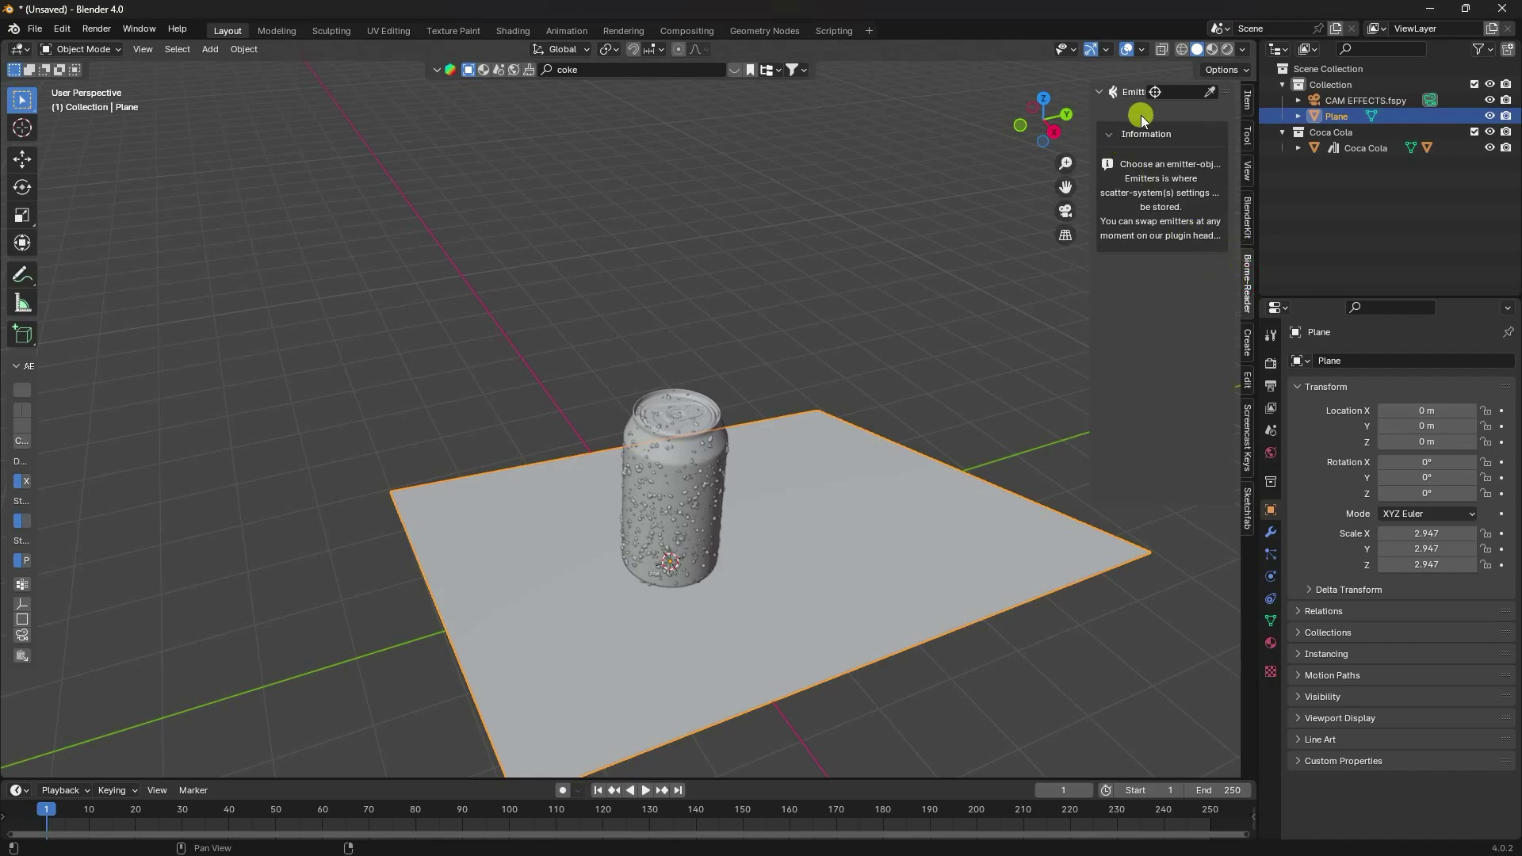
left_click(1158, 92)
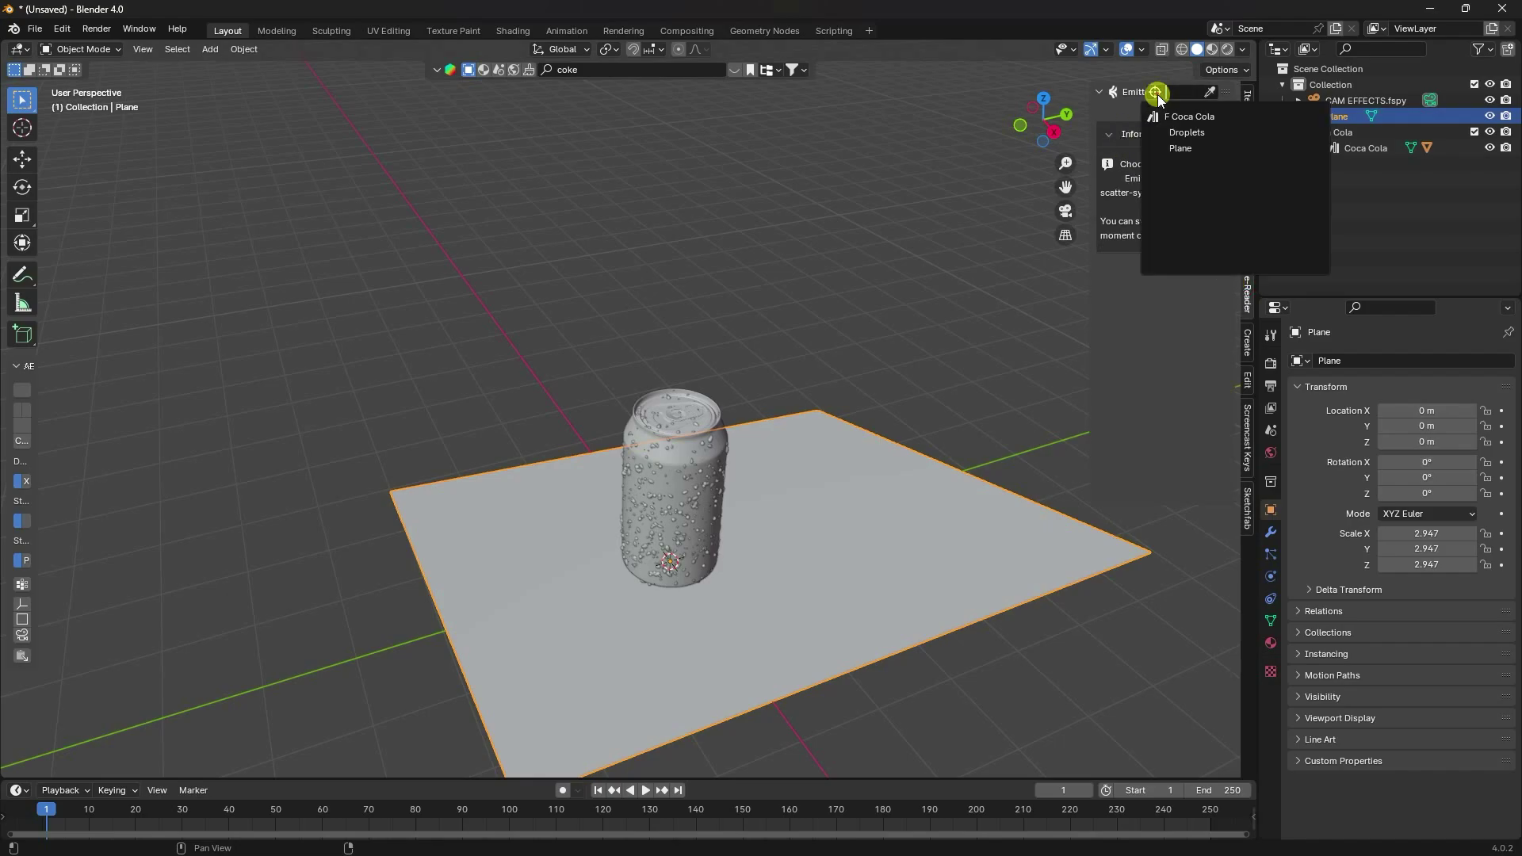
left_click(1182, 150)
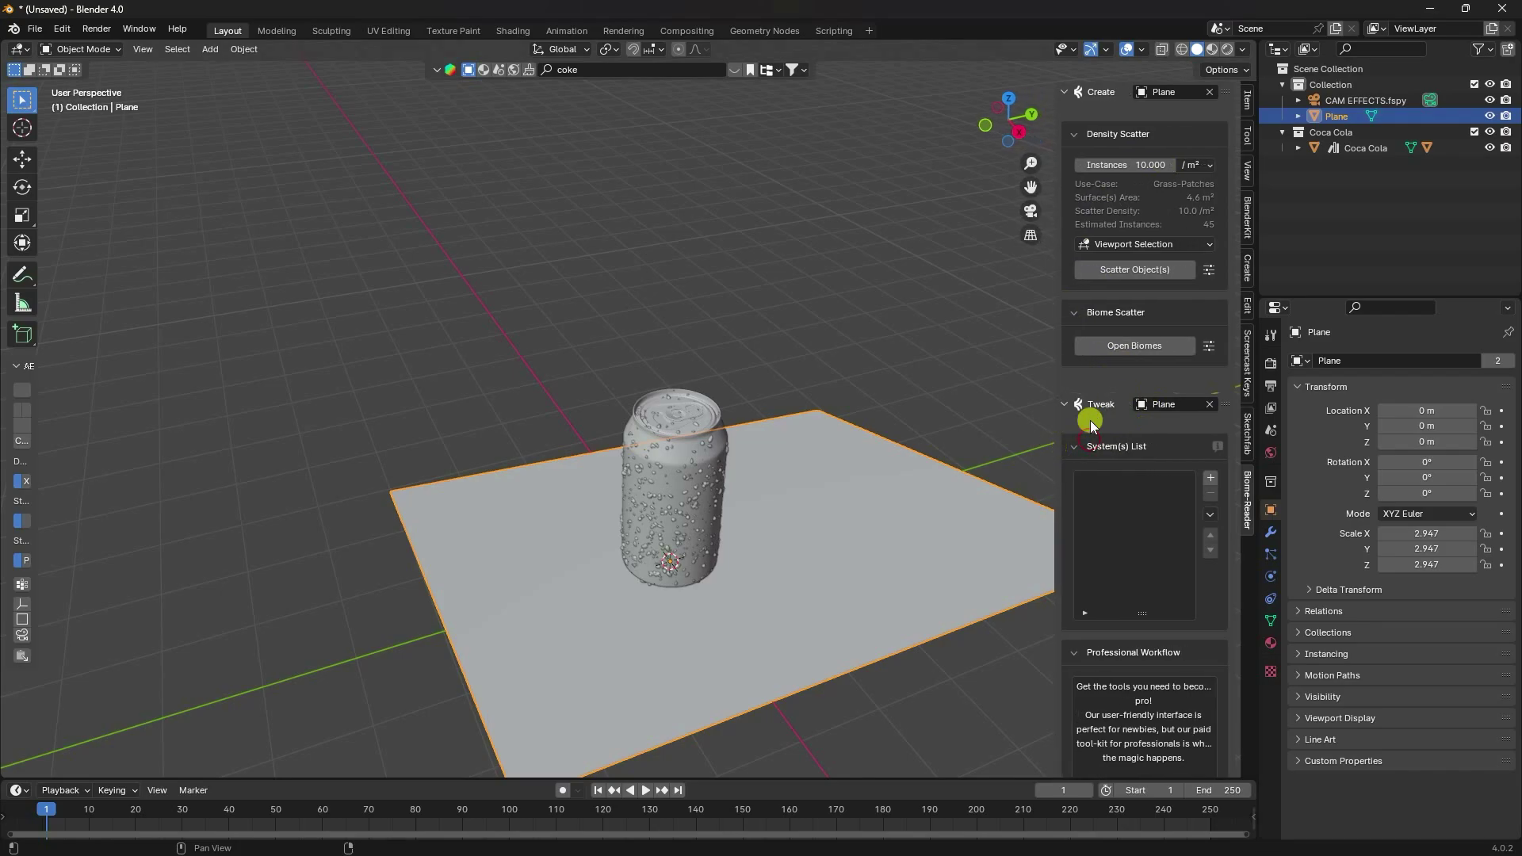
- Scatter the Lawn 01 grass biome onto the plane from the biome browser
left_click(1118, 345)
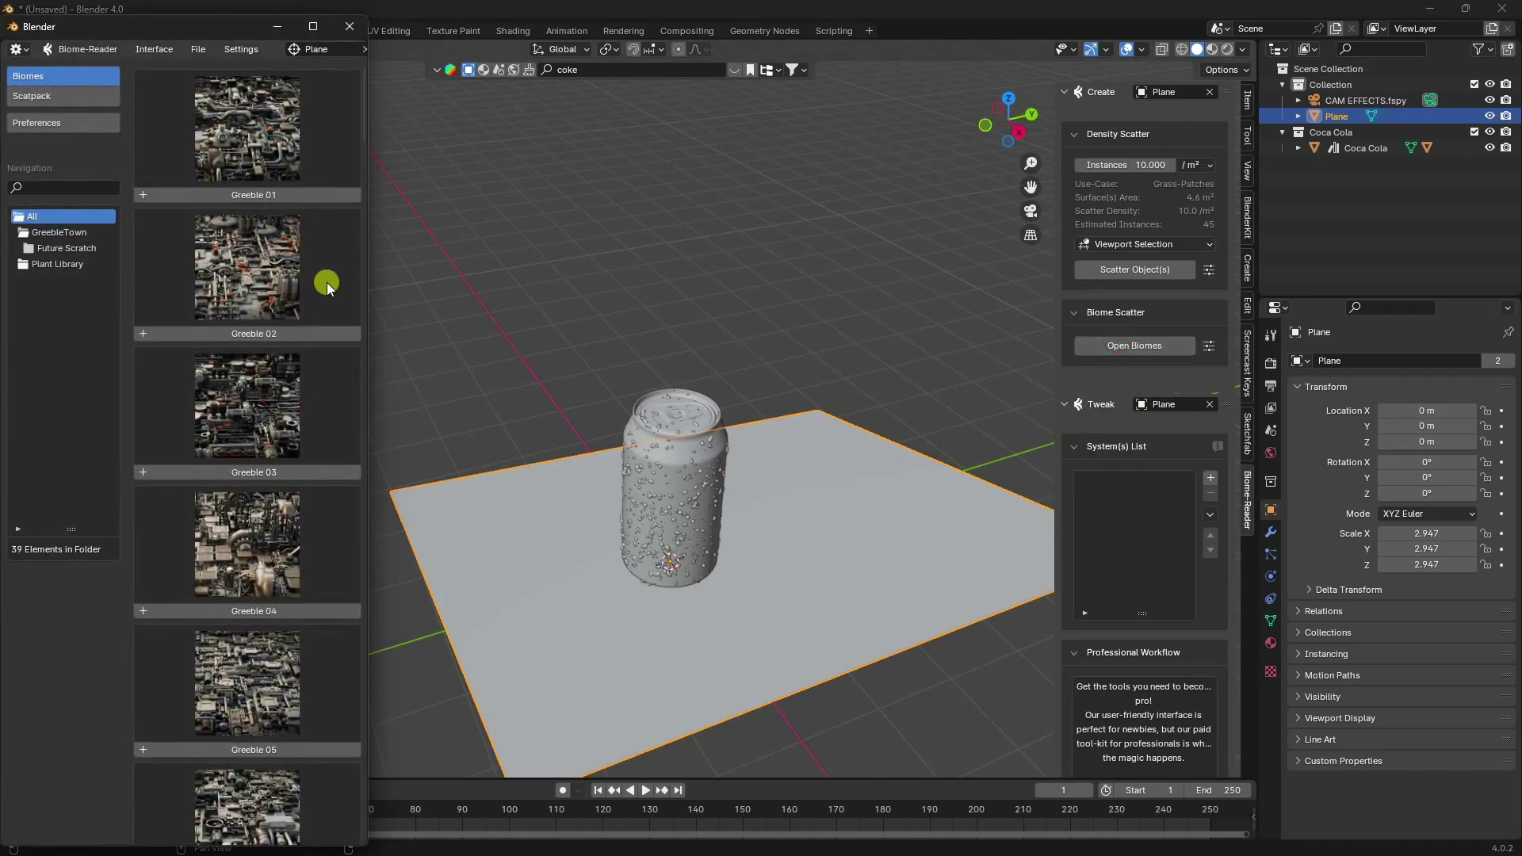
left_click_drag(370, 283, 486, 283)
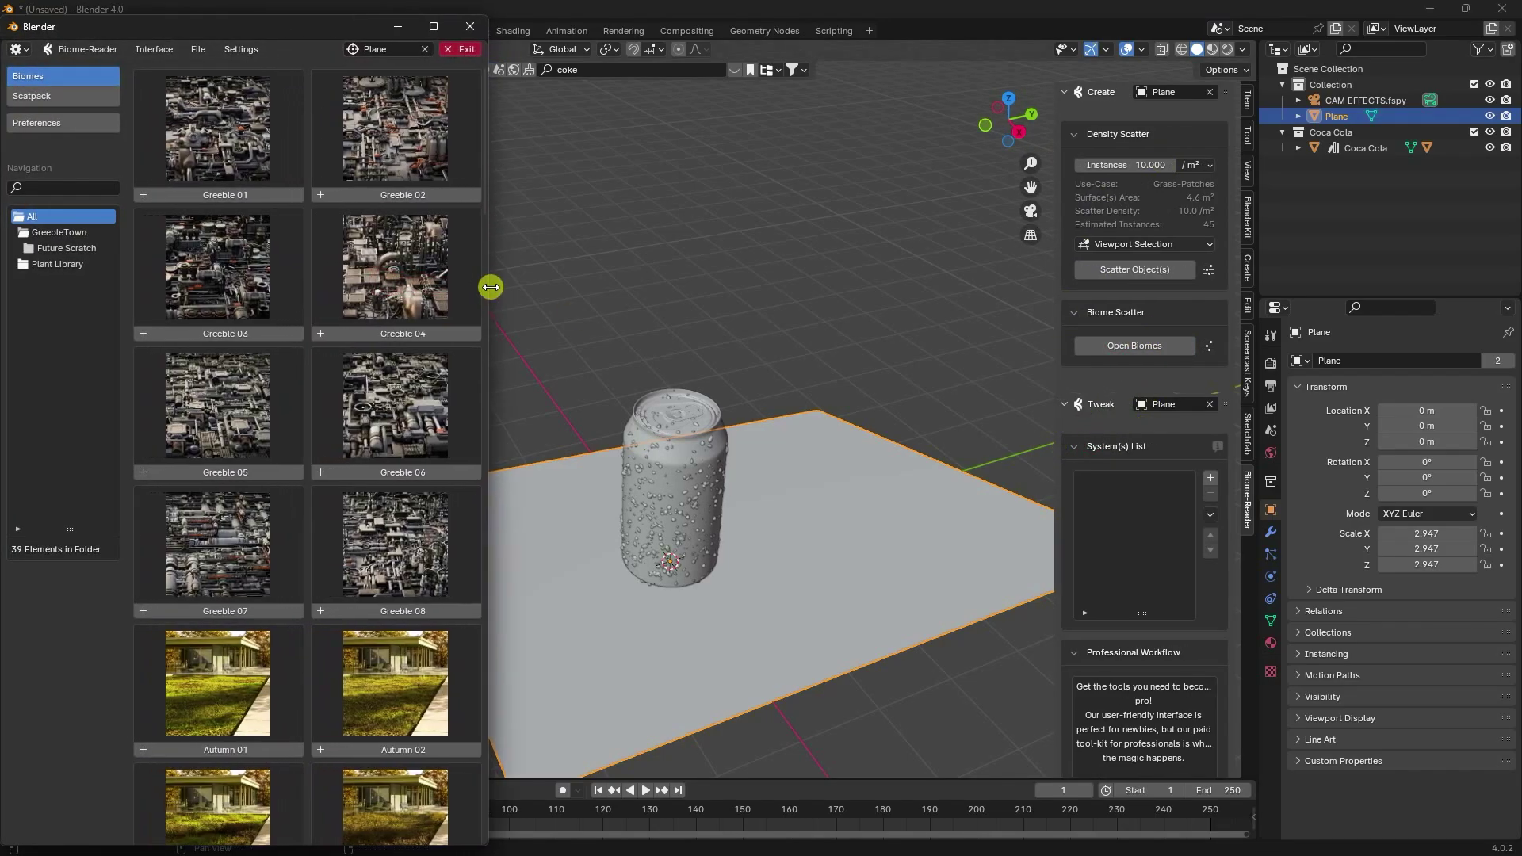
scroll(417, 487, "down", 10)
scroll(417, 282, "down", 8)
left_click(260, 235)
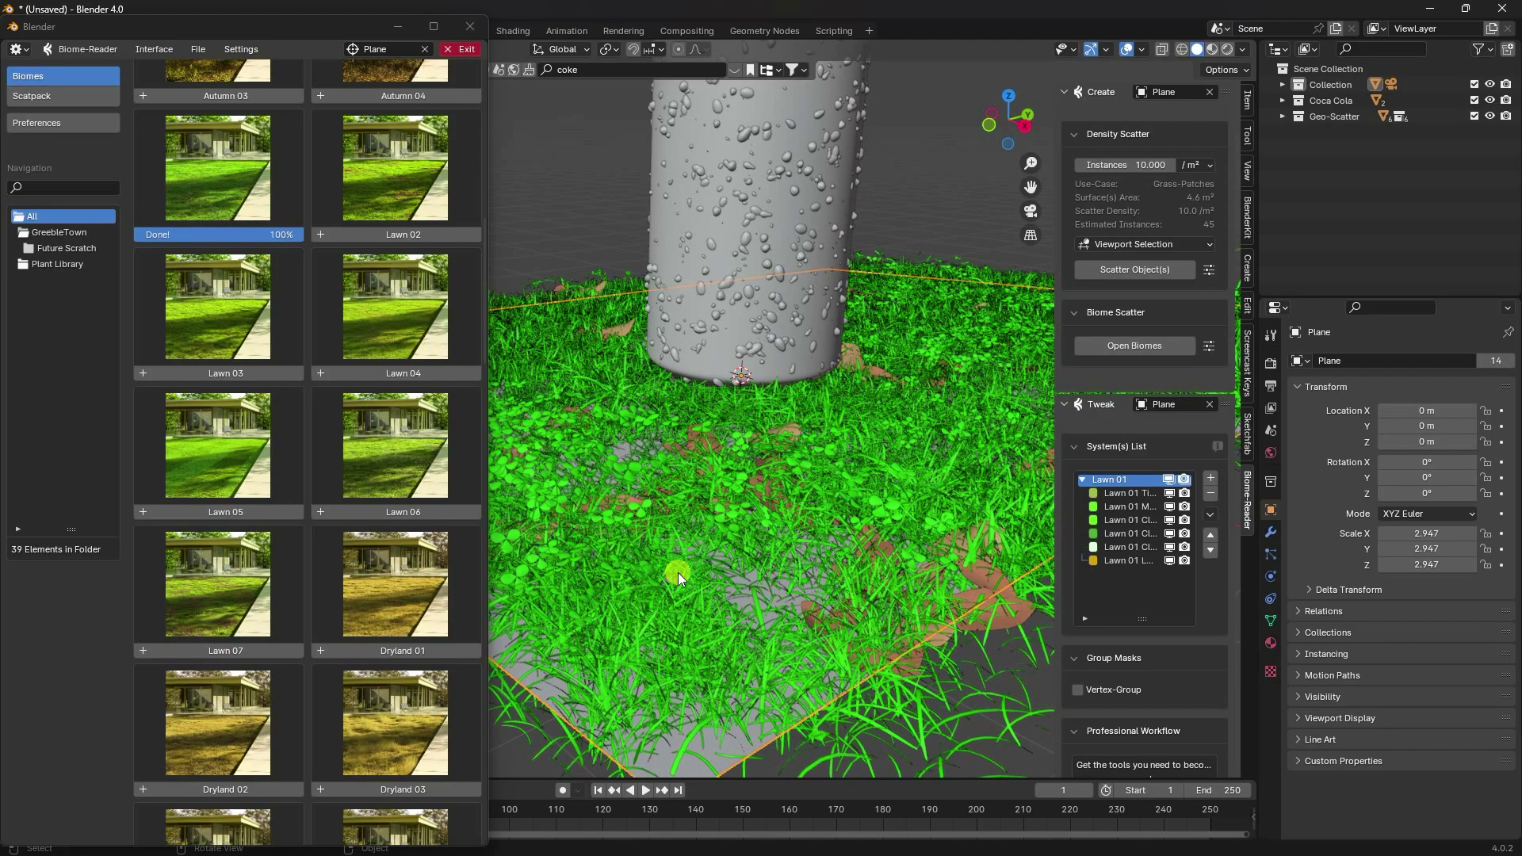
left_click(457, 26)
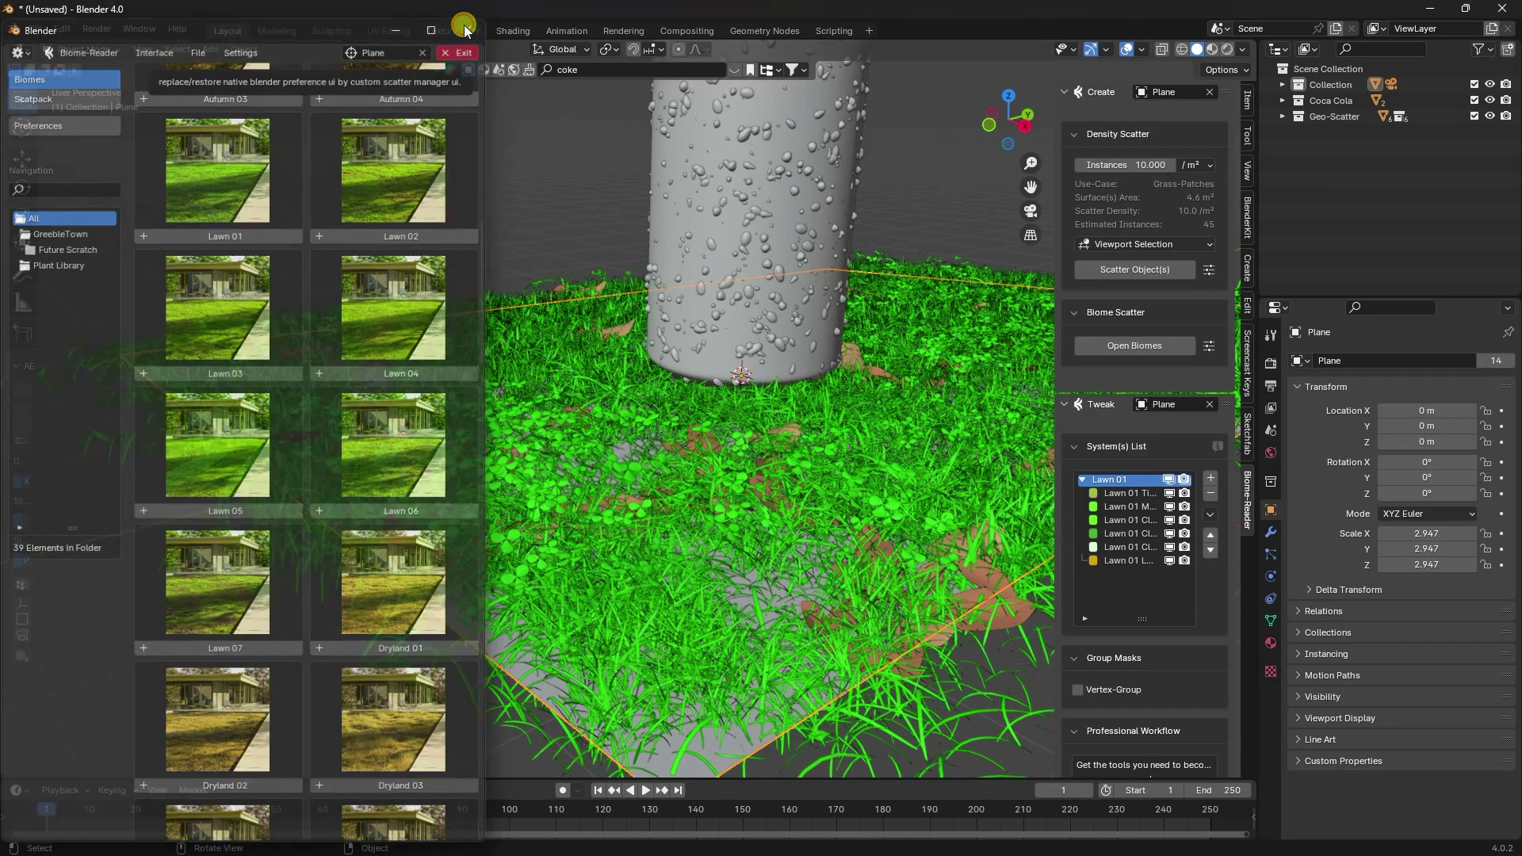
- Apply all transforms to the plane so its scale becomes 1.000
left_click(244, 49)
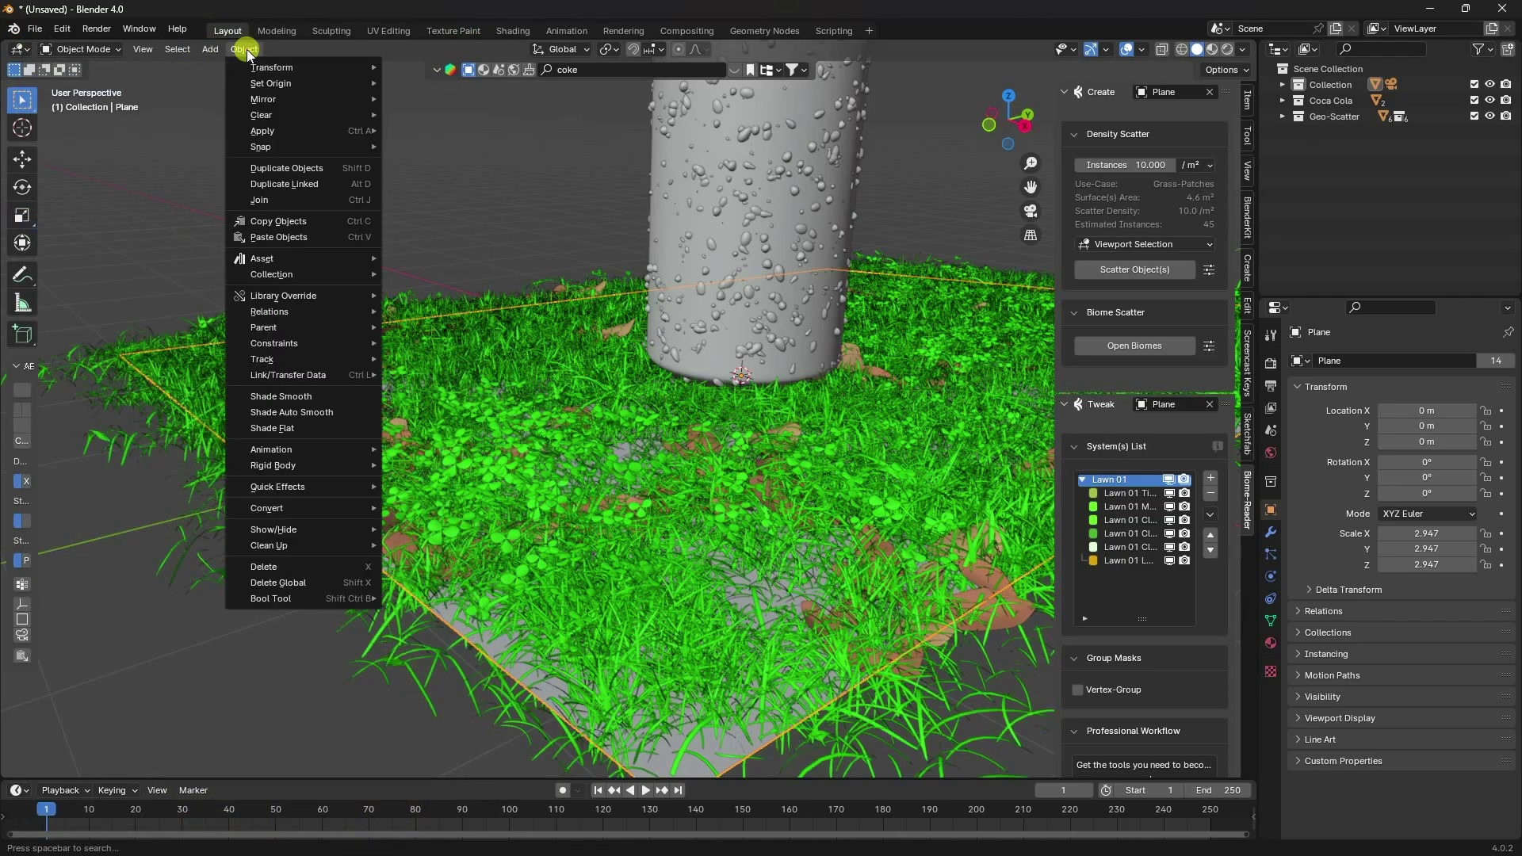
mouse_move(270, 134)
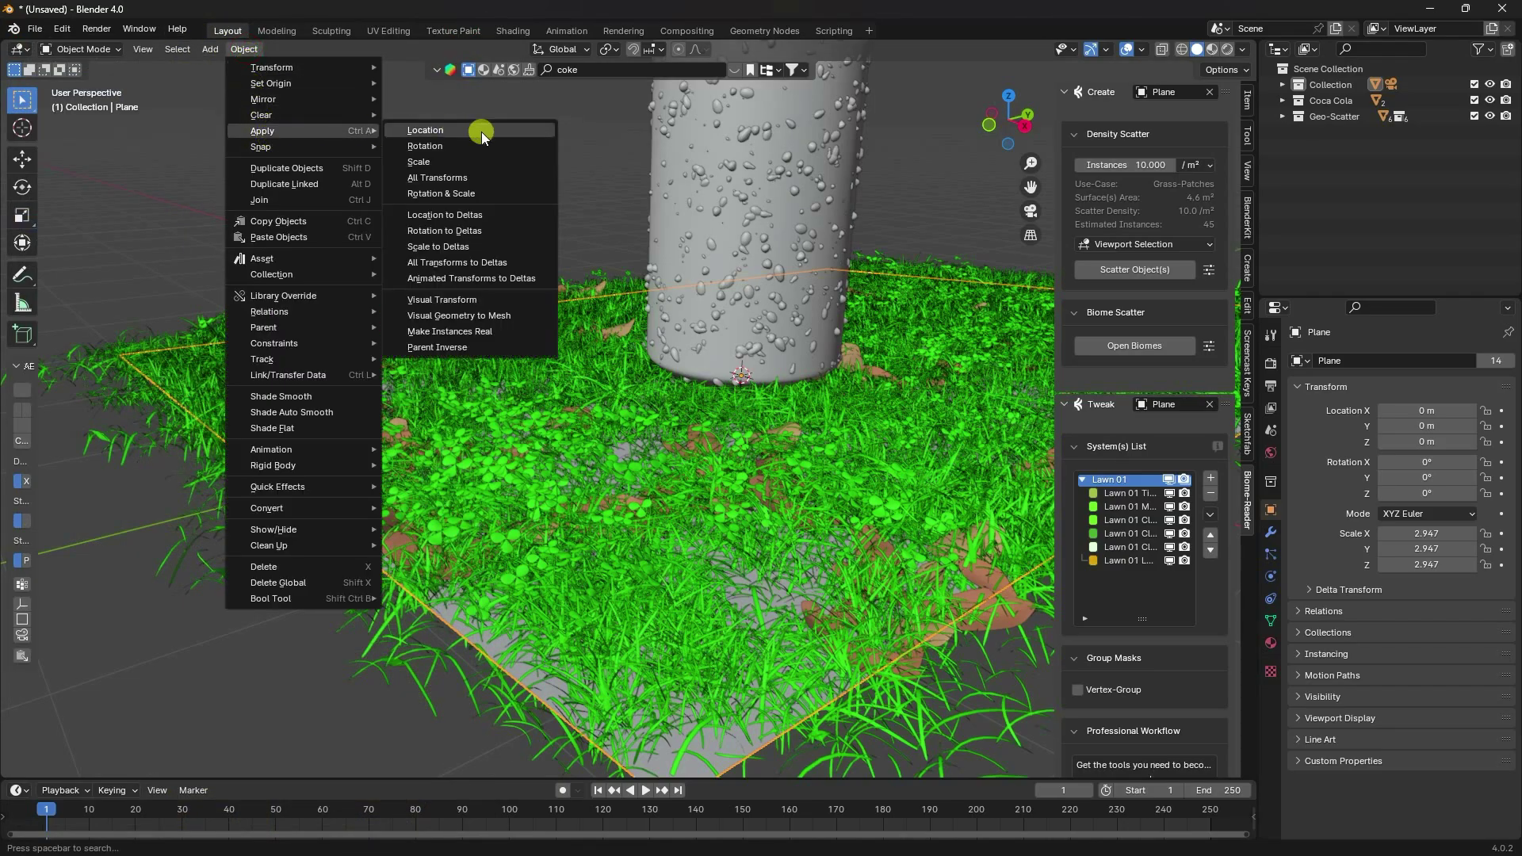
left_click(424, 177)
mouse_move(457, 224)
middle_mouse_down()
mouse_move(460, 291)
mouse_move(468, 251)
mouse_move(416, 202)
mouse_move(474, 226)
mouse_move(462, 227)
middle_mouse_up()
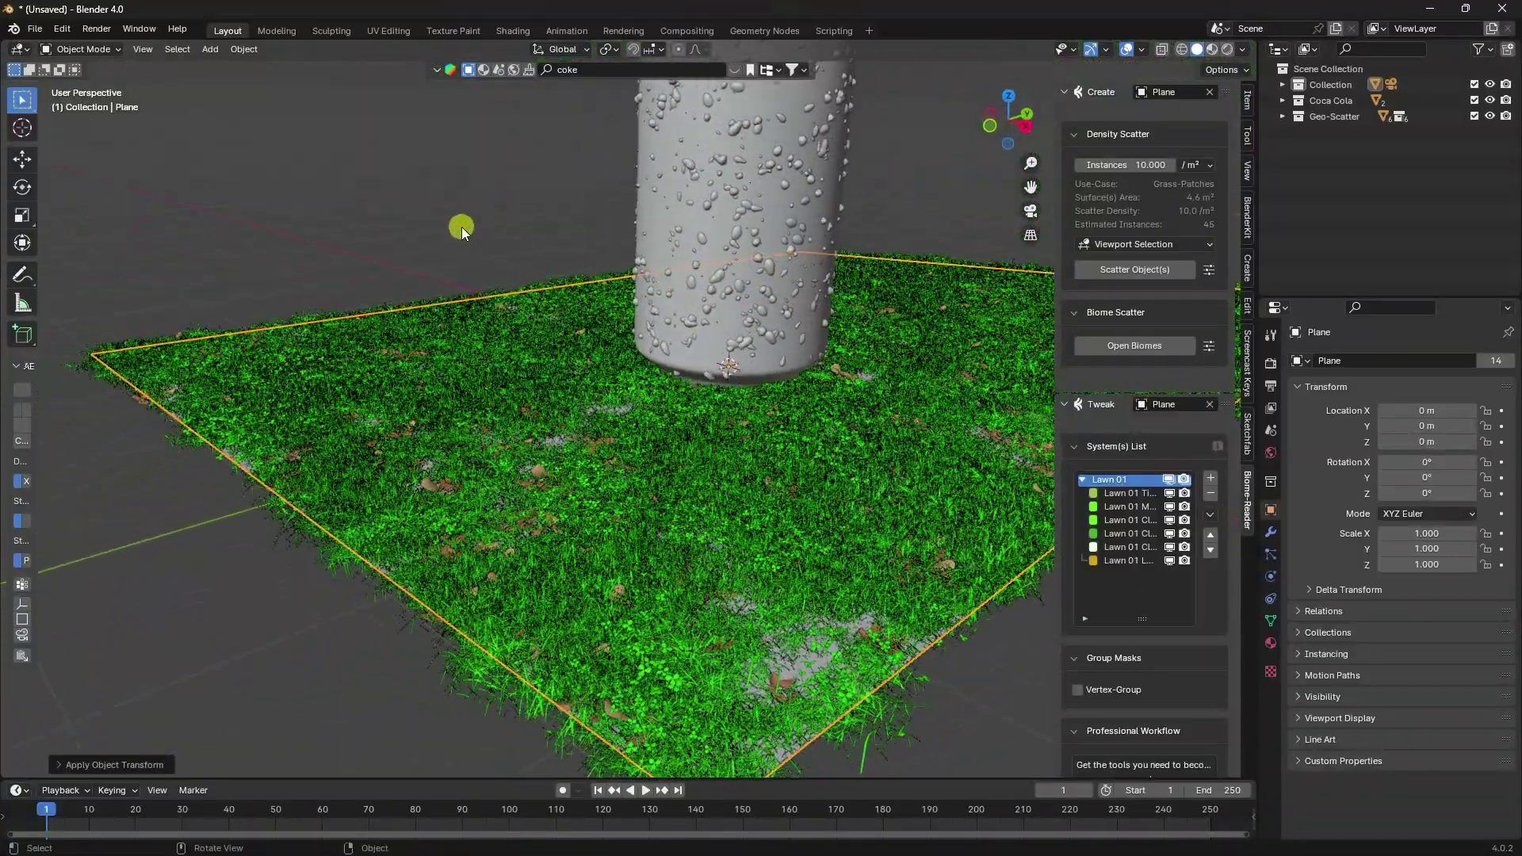
- Add the Wild Grass 04 red wildflower scatter, dismissing the missing object warning
left_click(1130, 346)
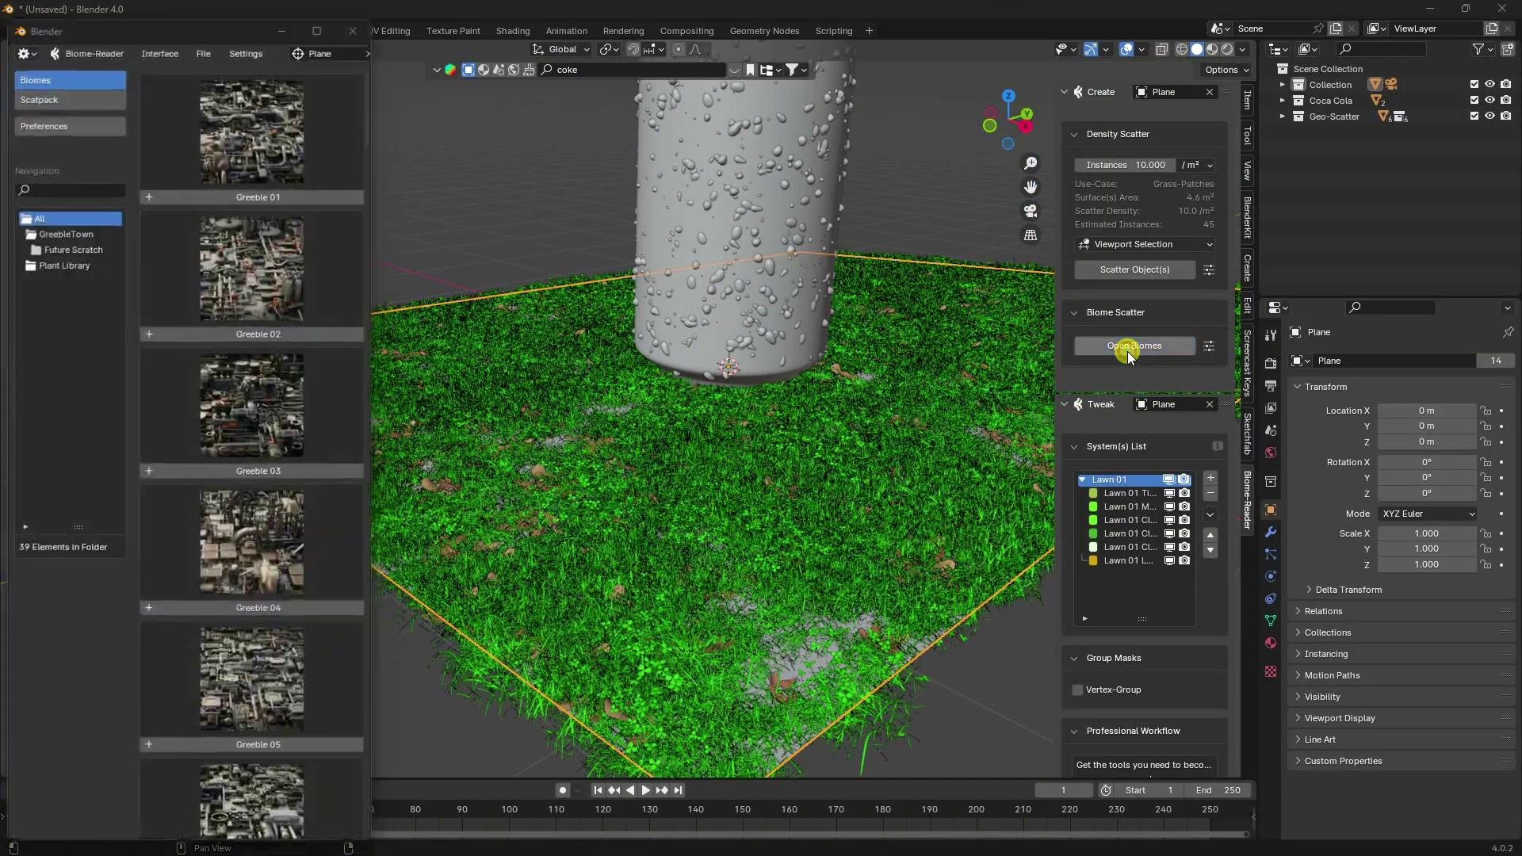
left_click_drag(364, 328, 585, 355)
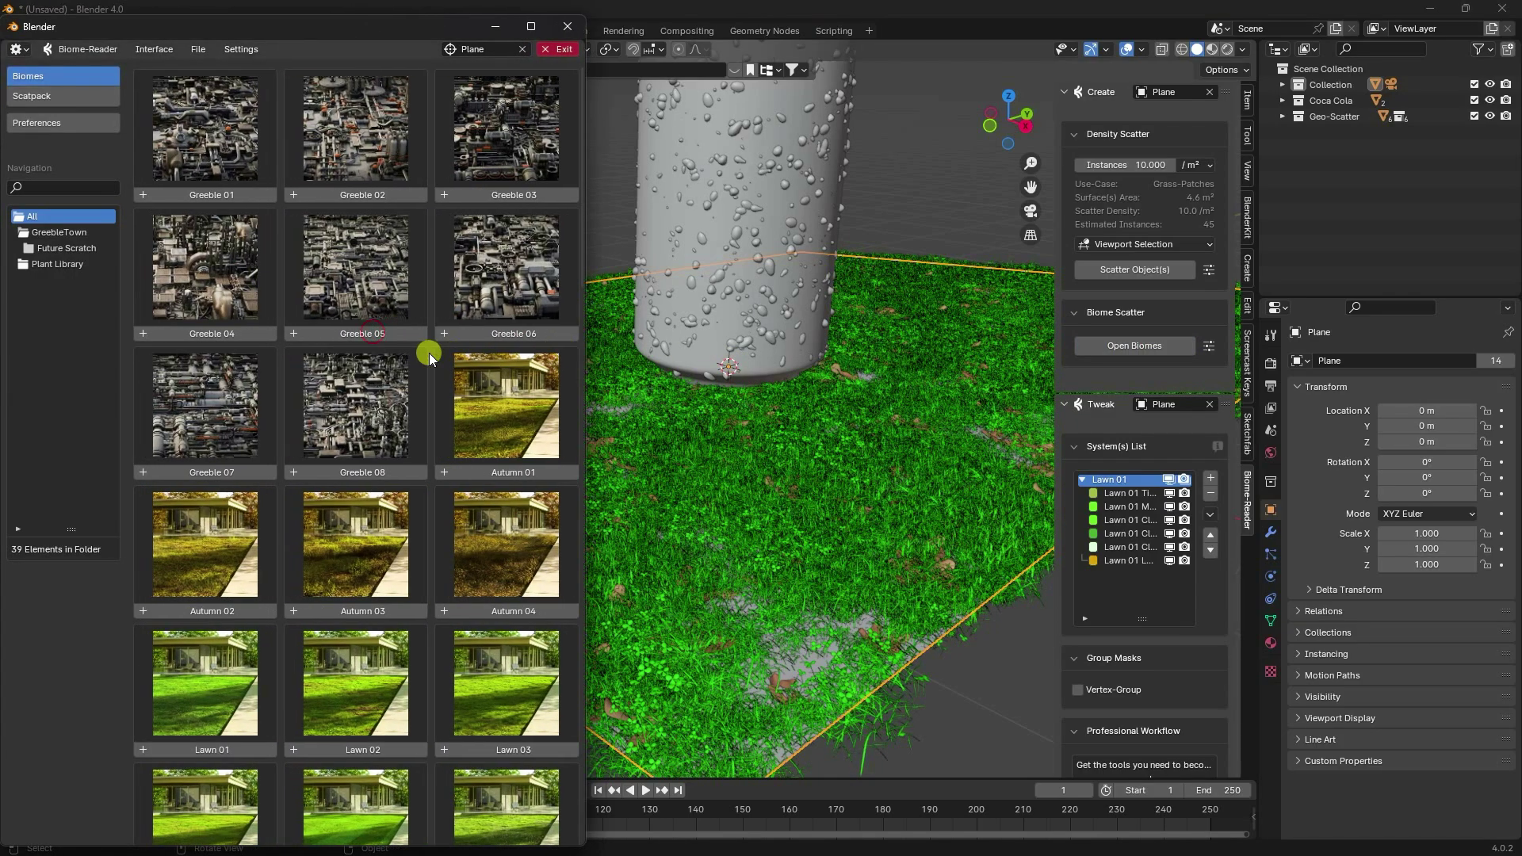
scroll(429, 353, "down", 10)
scroll(431, 356, "down", 5)
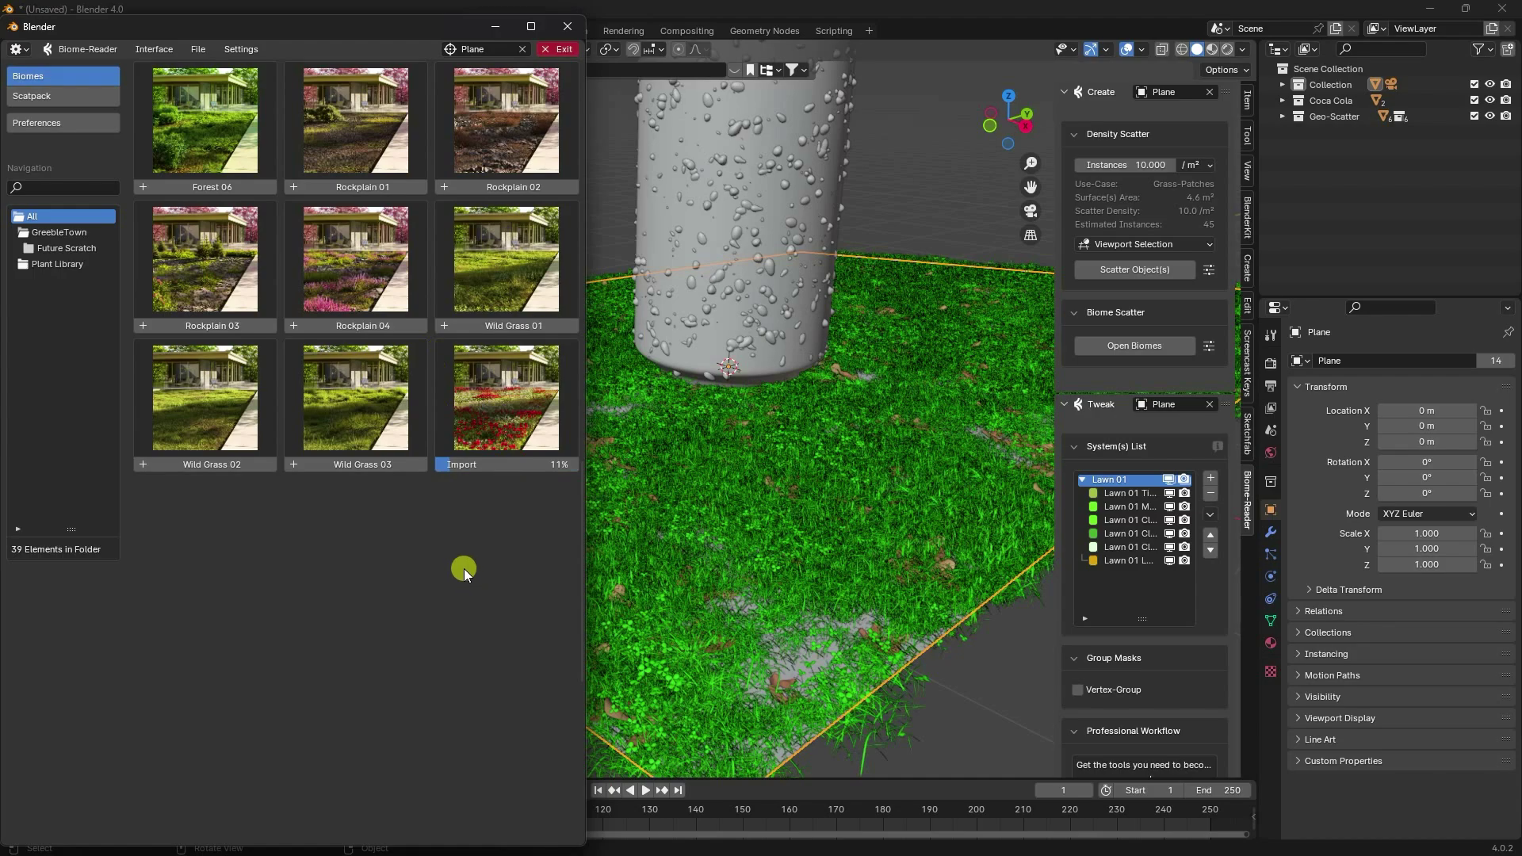
left_click(453, 646)
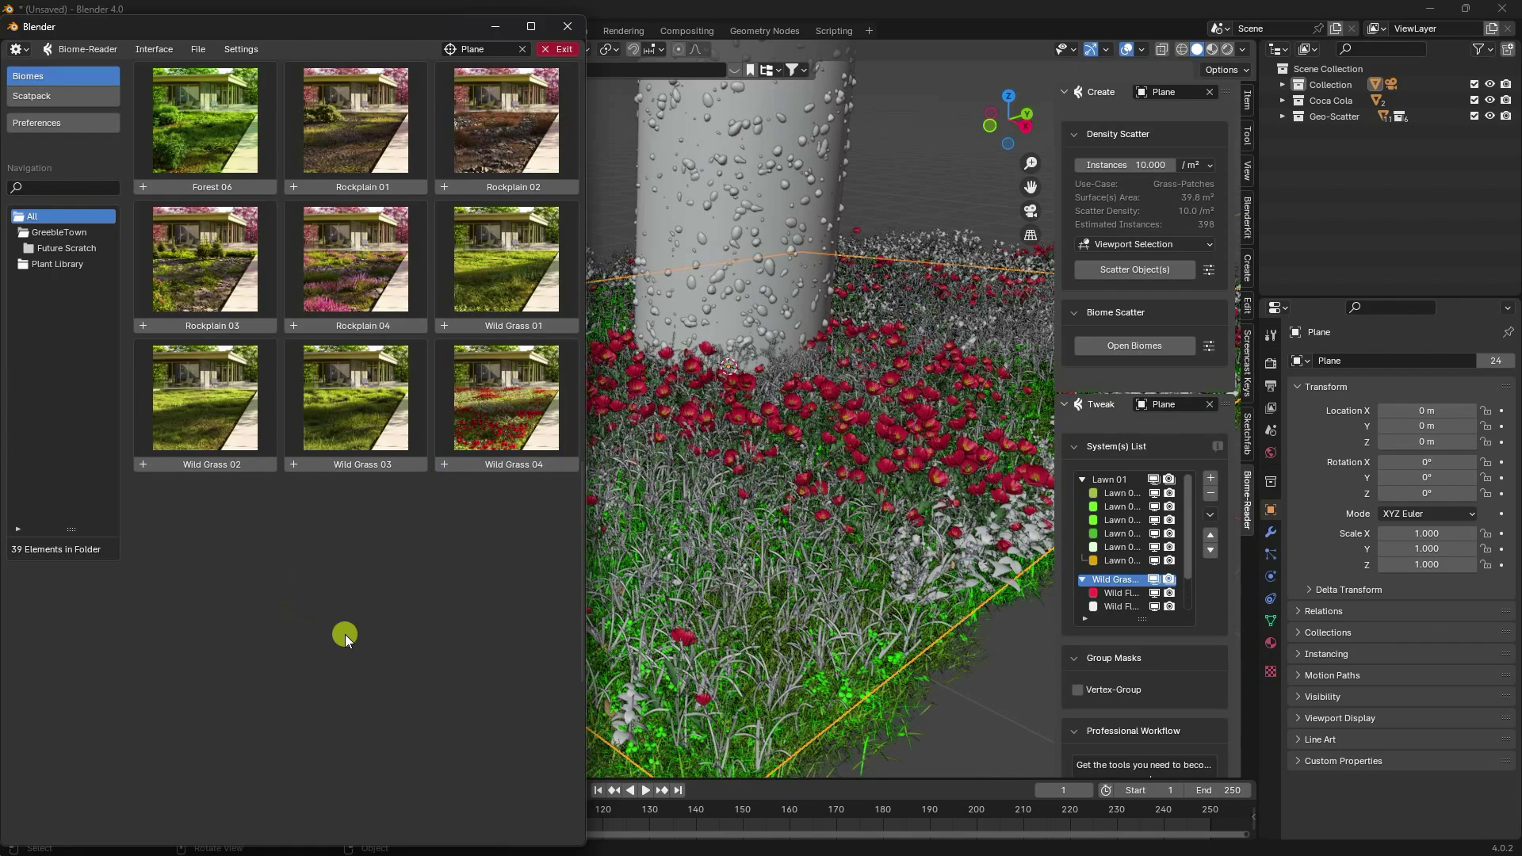
left_click(565, 48)
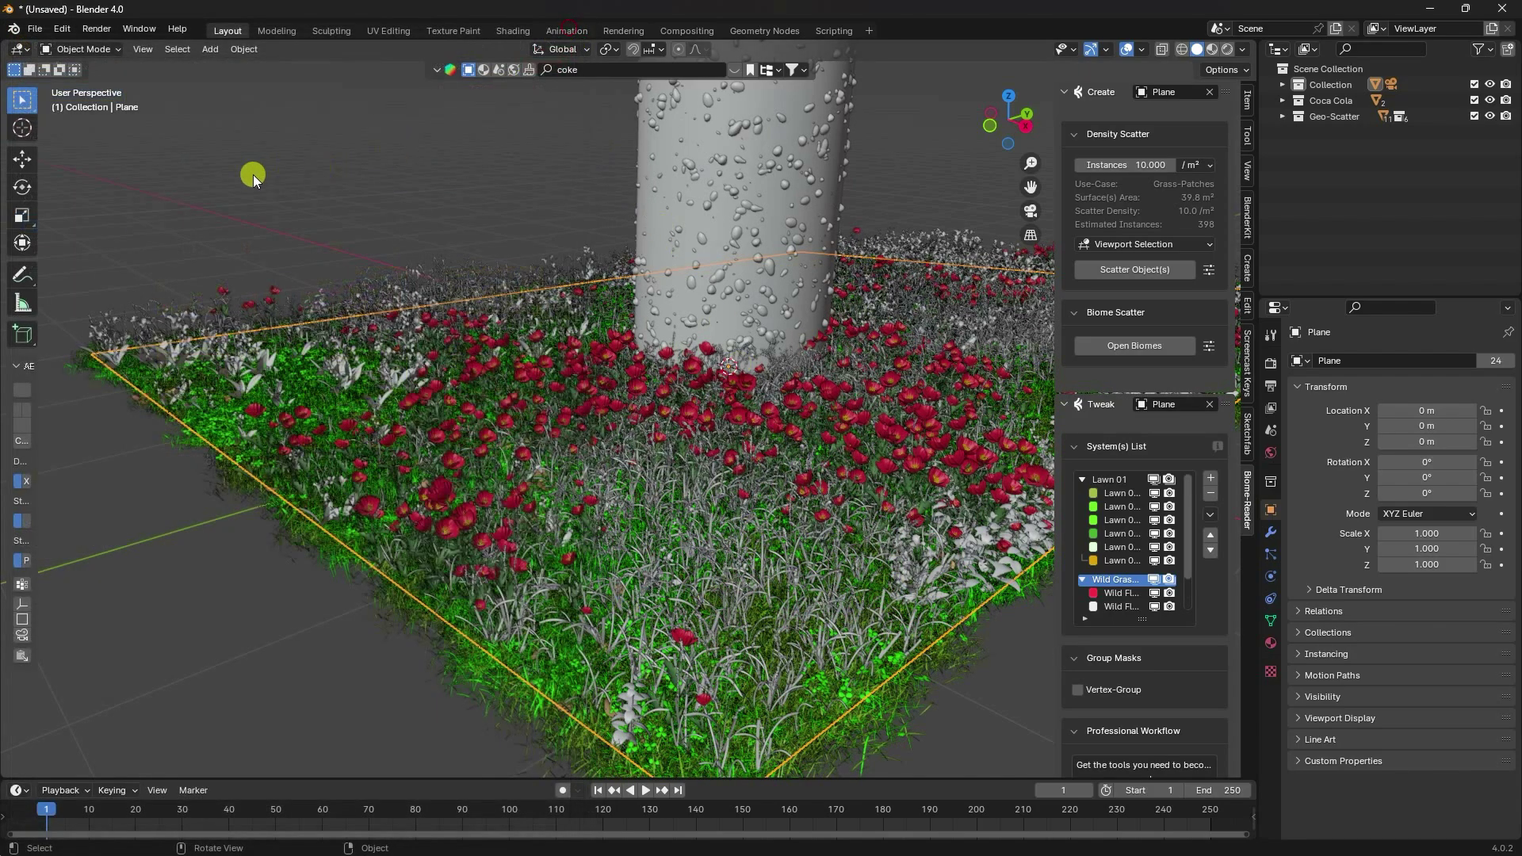
- Apply all transforms to the plane again
left_click(240, 47)
mouse_move(262, 130)
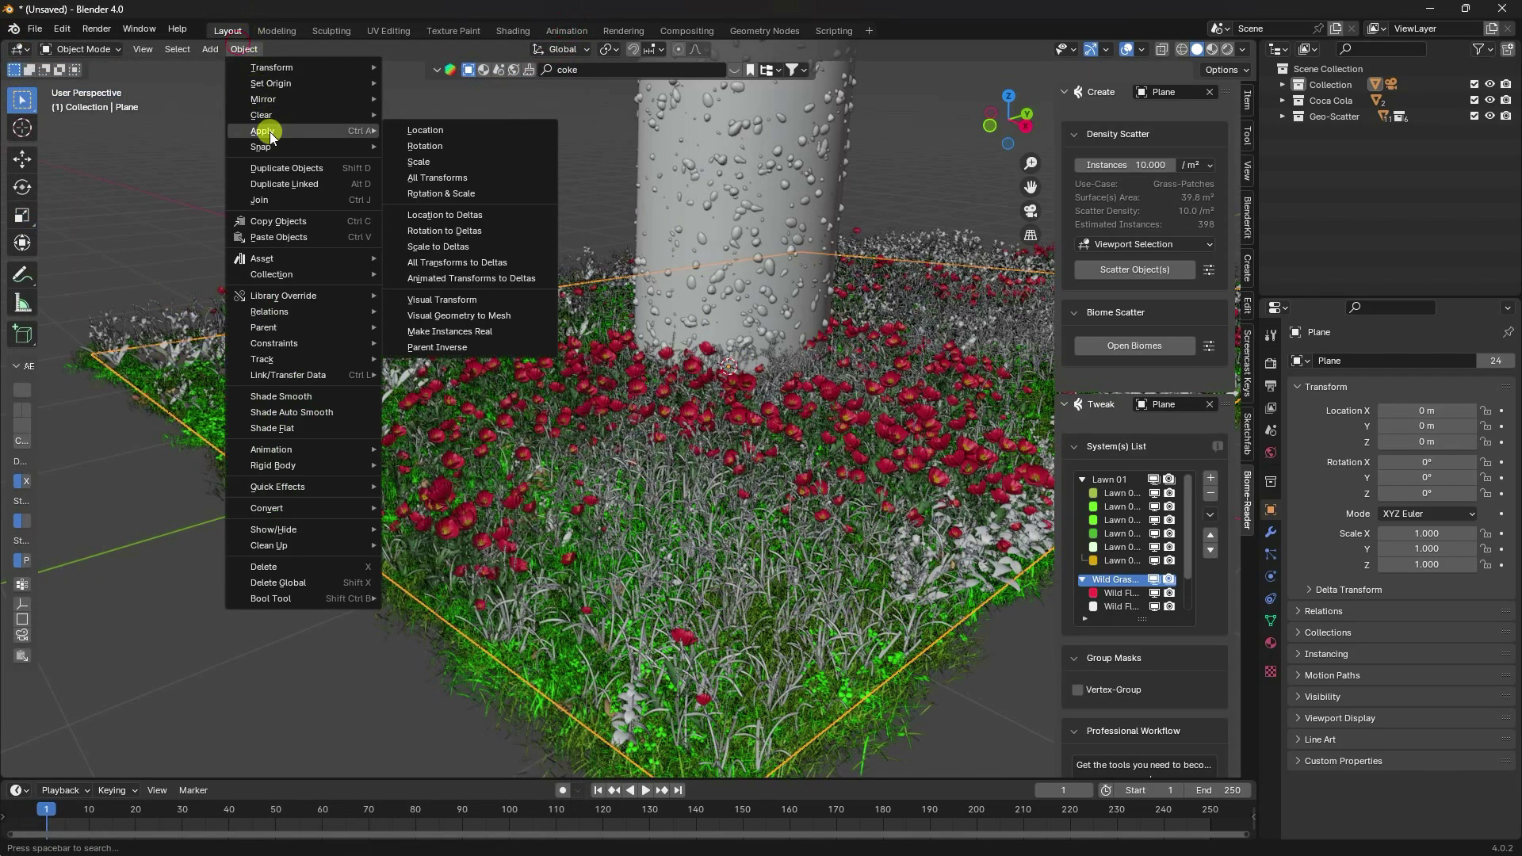
left_click(452, 177)
- Close the side panel and frame the can and flower bed from above
middle_click_drag(592, 383, 785, 397)
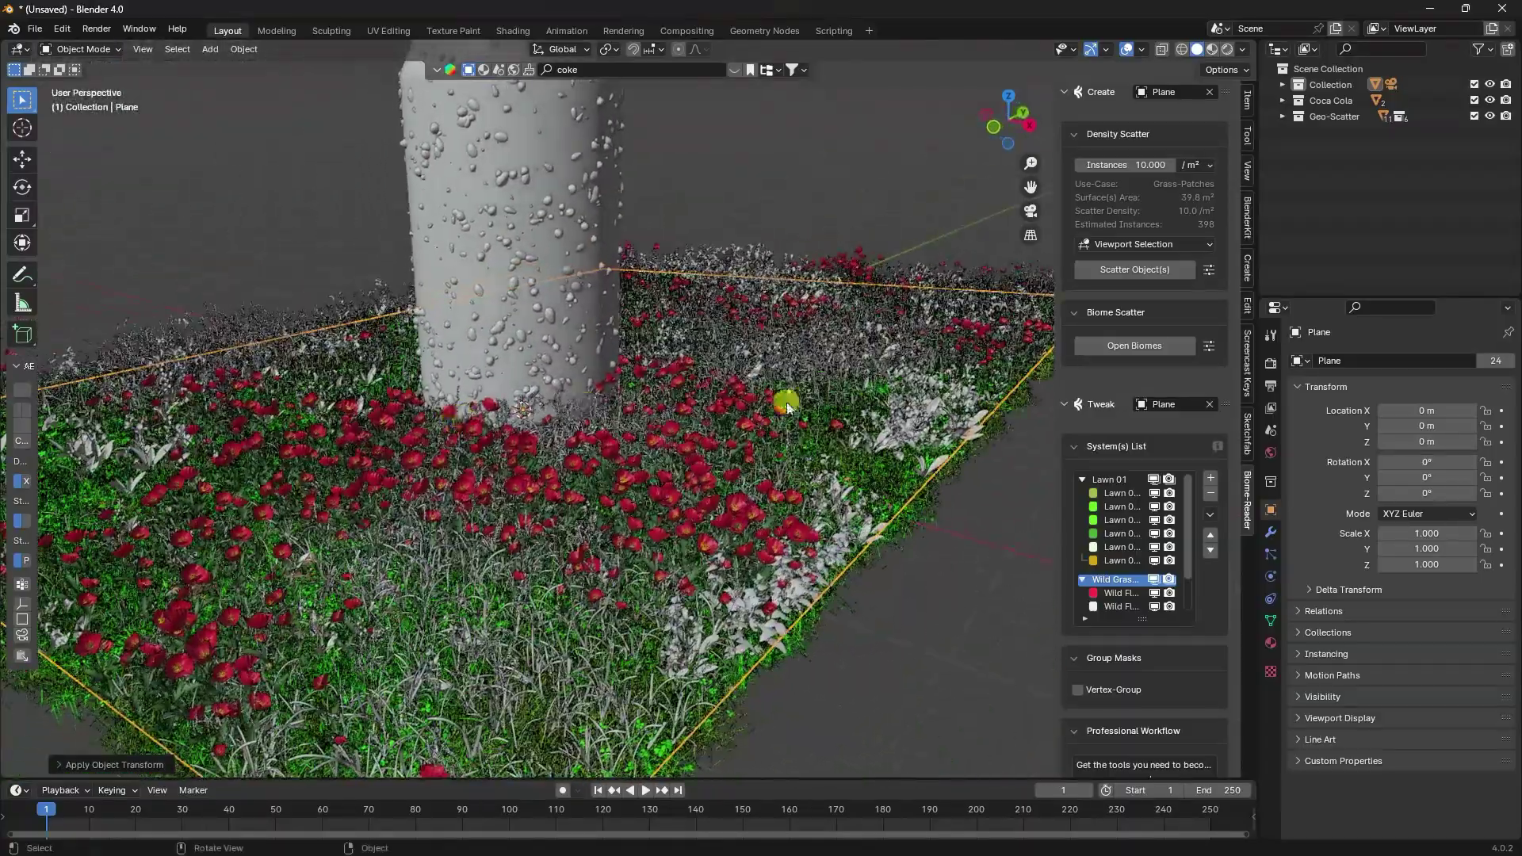
left_click_drag(1054, 392, 1206, 415)
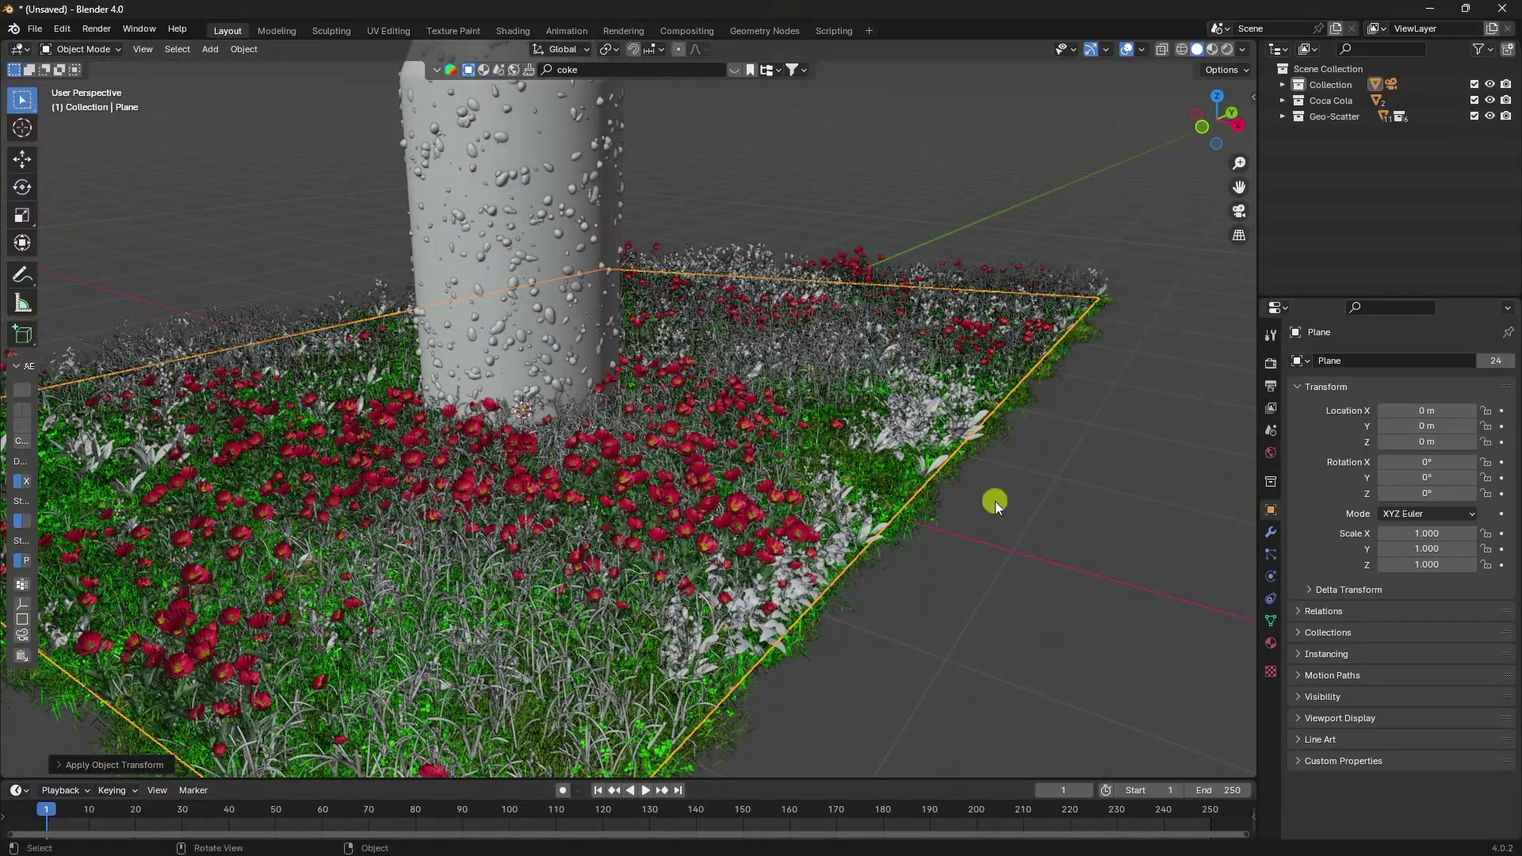
scroll(996, 501, "down", 5)
middle_click_drag(558, 454, 277, 113)
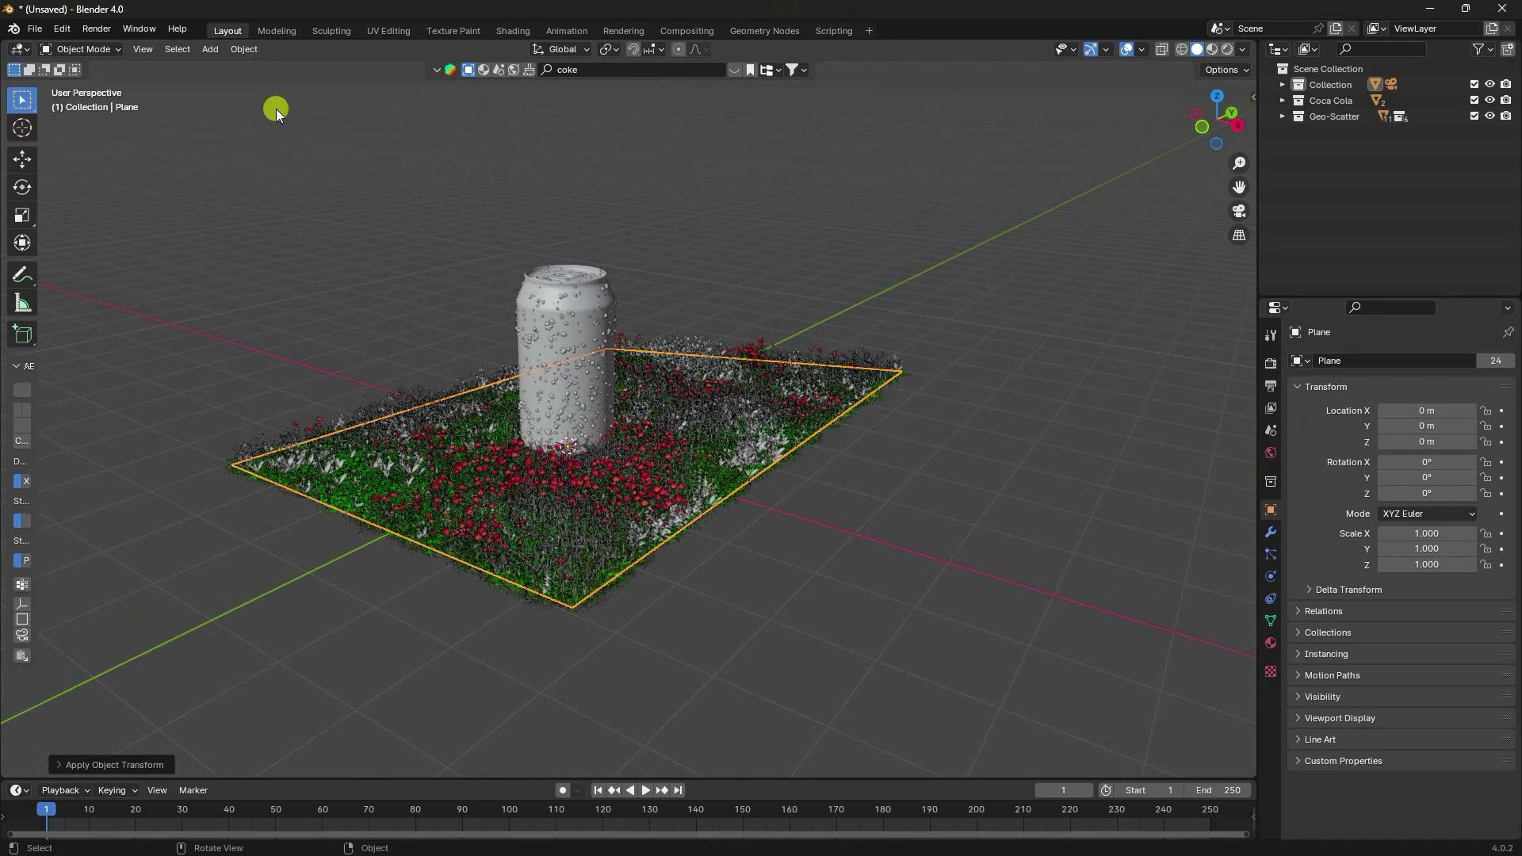
- Add Plane.001 at the origin and scale it up to 11.709 as a large ground
left_click(219, 54)
mouse_move(223, 69)
left_click(379, 64)
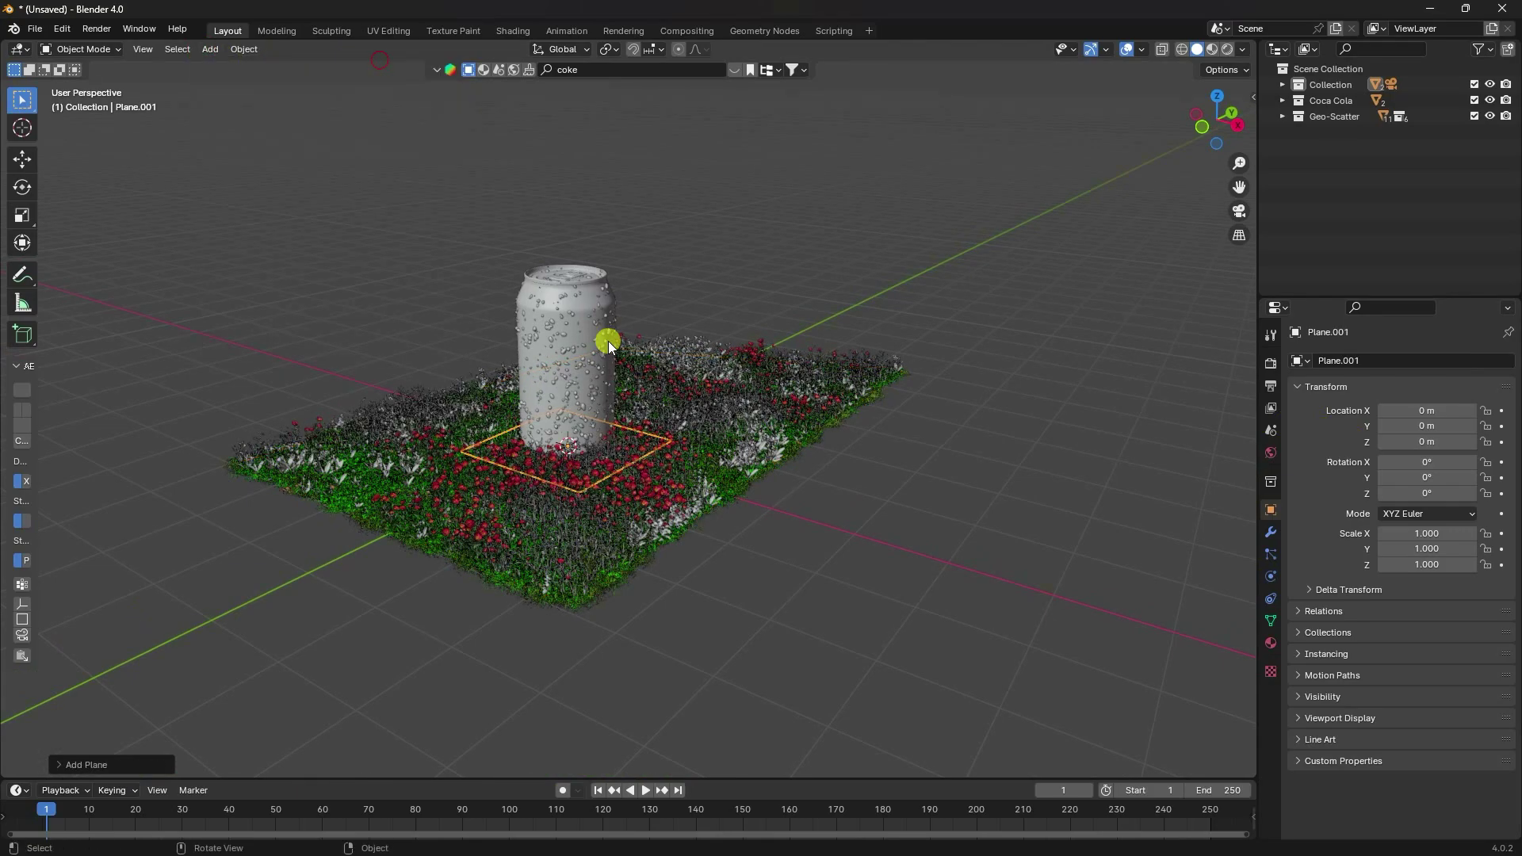
key("s")
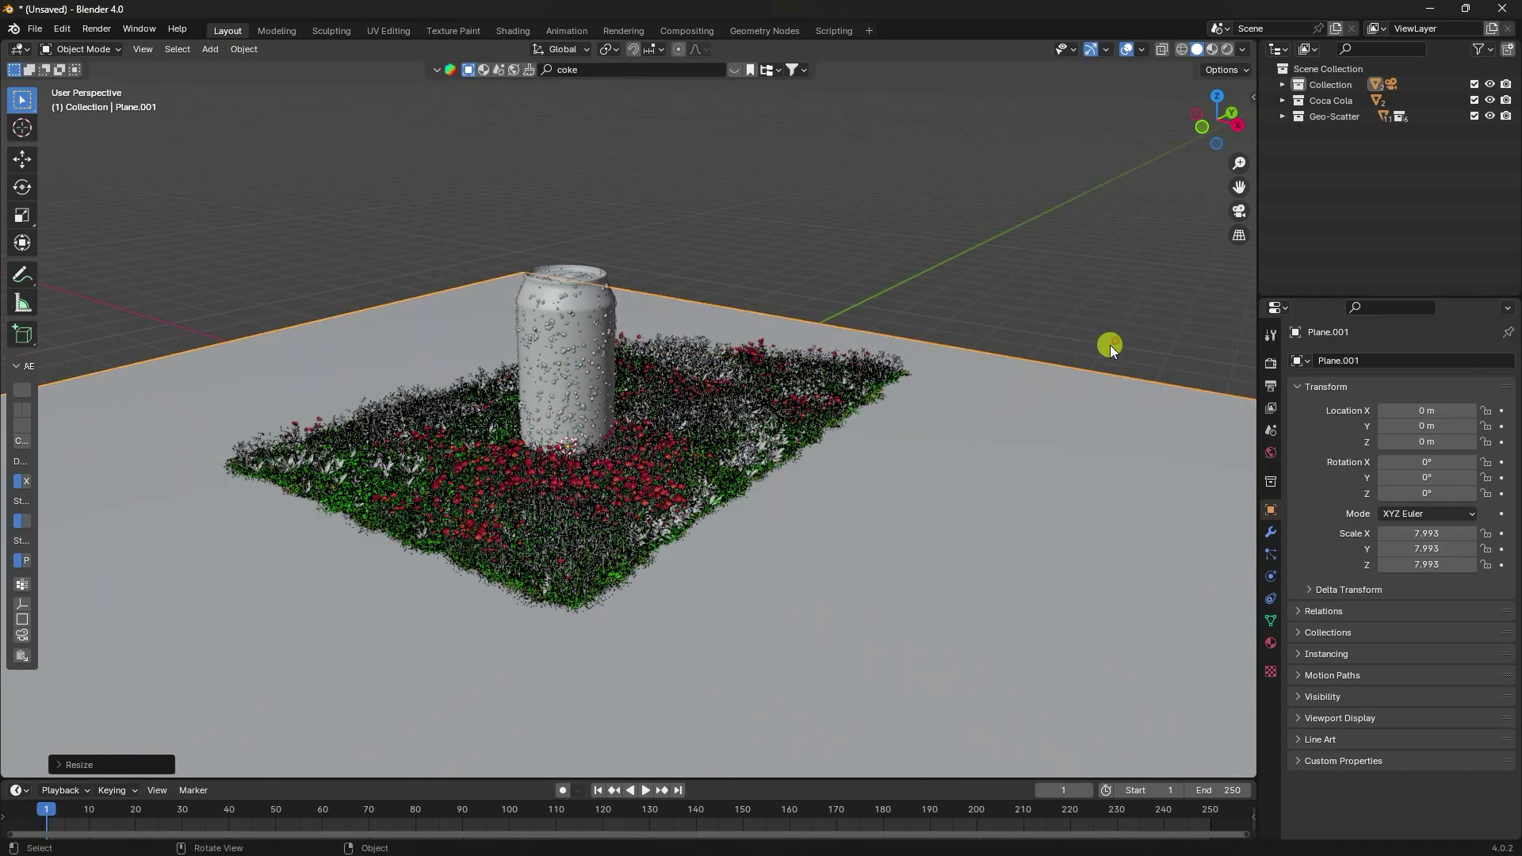
left_click(1115, 340)
middle_click_drag(750, 427, 725, 444)
key("s")
left_click(788, 429)
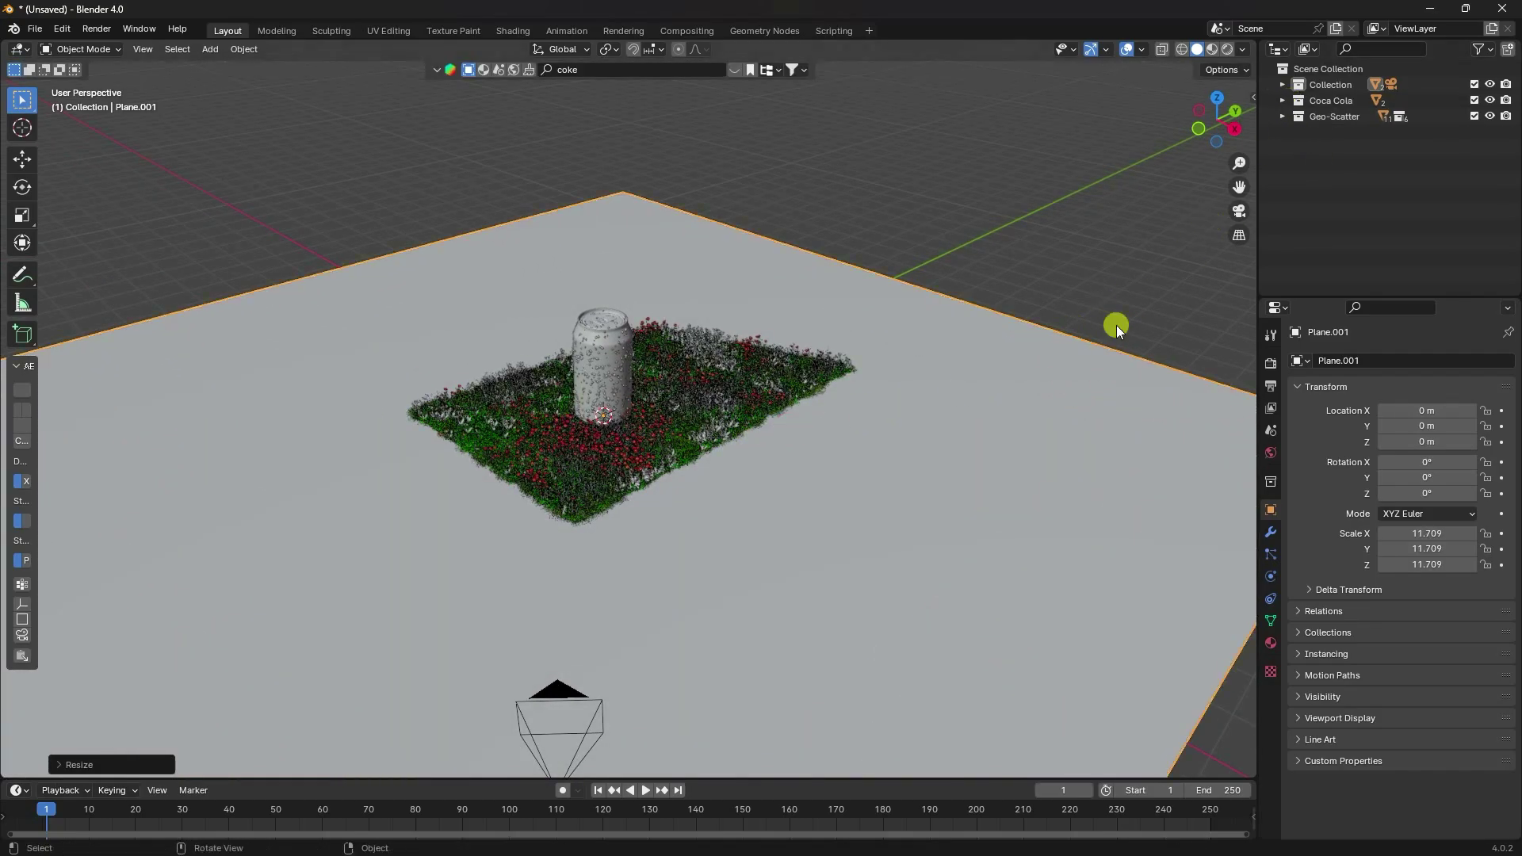
left_click(1055, 379)
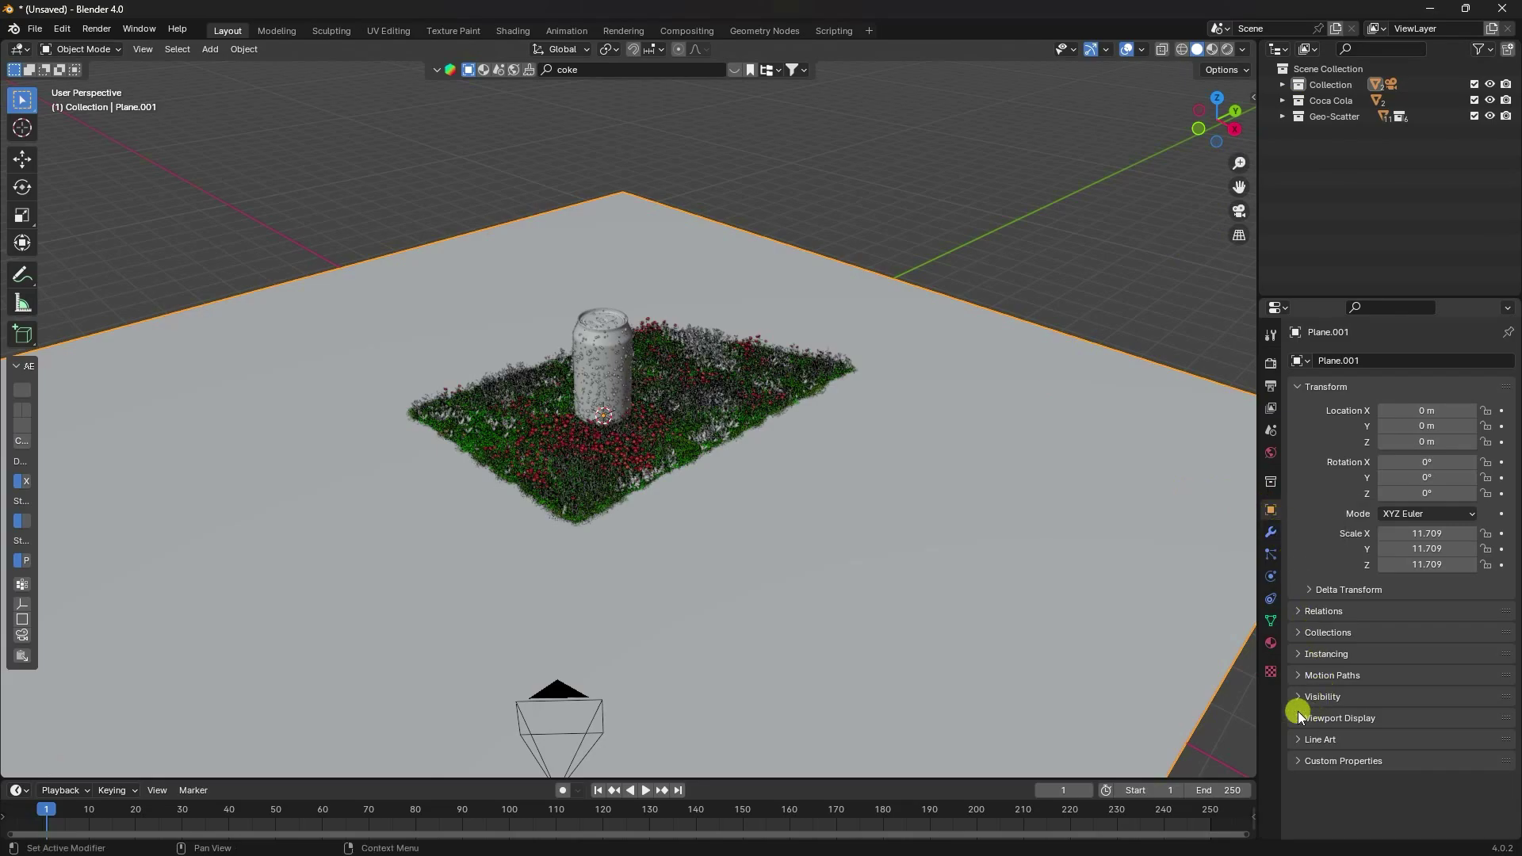
- Expand the Visibility and Viewport Display panels in Plane.001's Object Properties
left_click(1324, 698)
scroll(1303, 696, "down", 1)
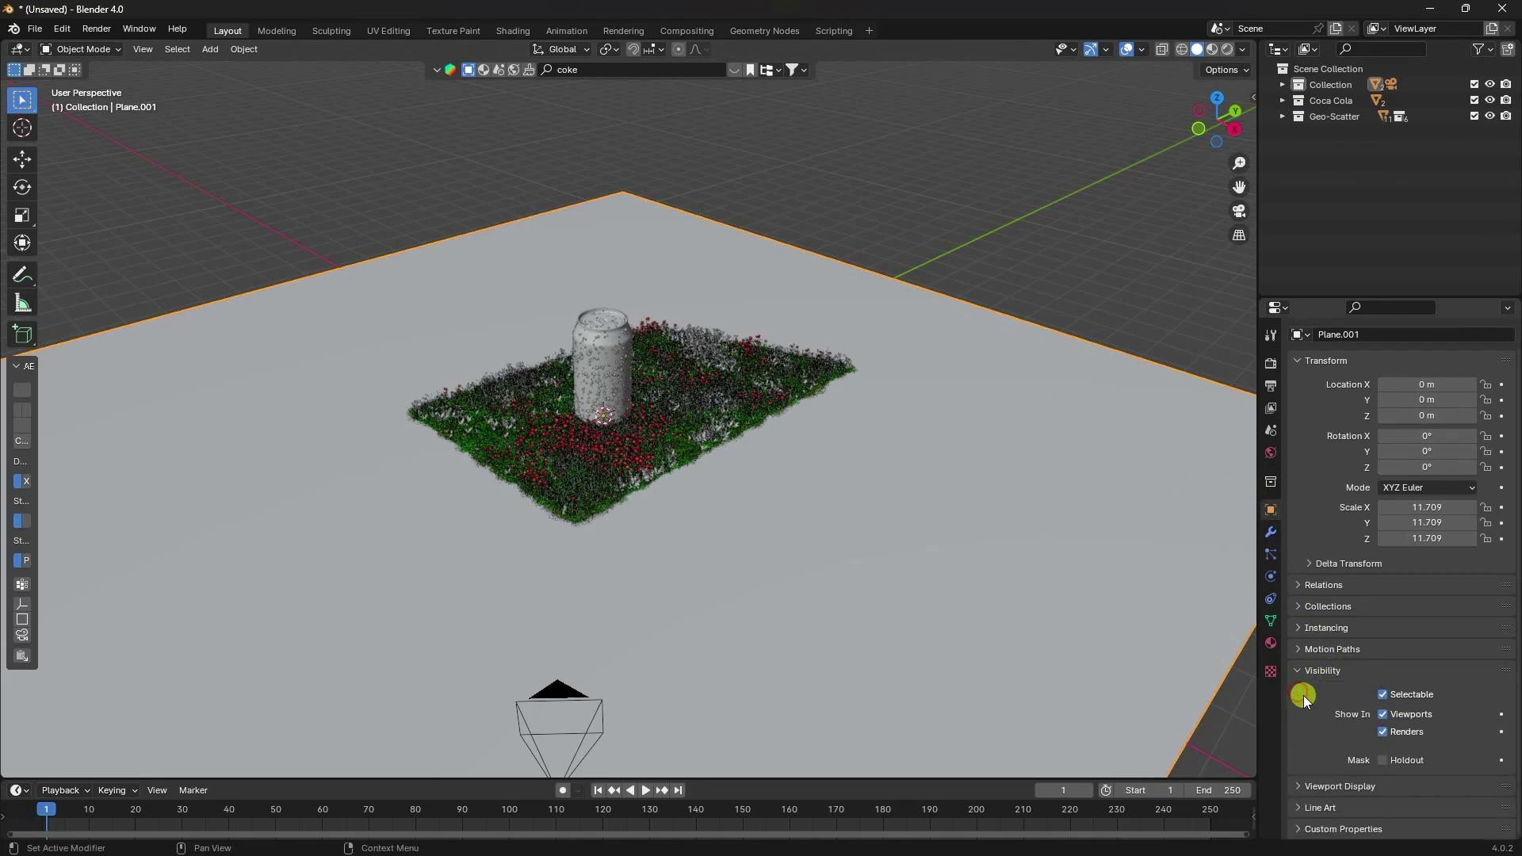
left_click(1300, 786)
scroll(1298, 711, "down", 6)
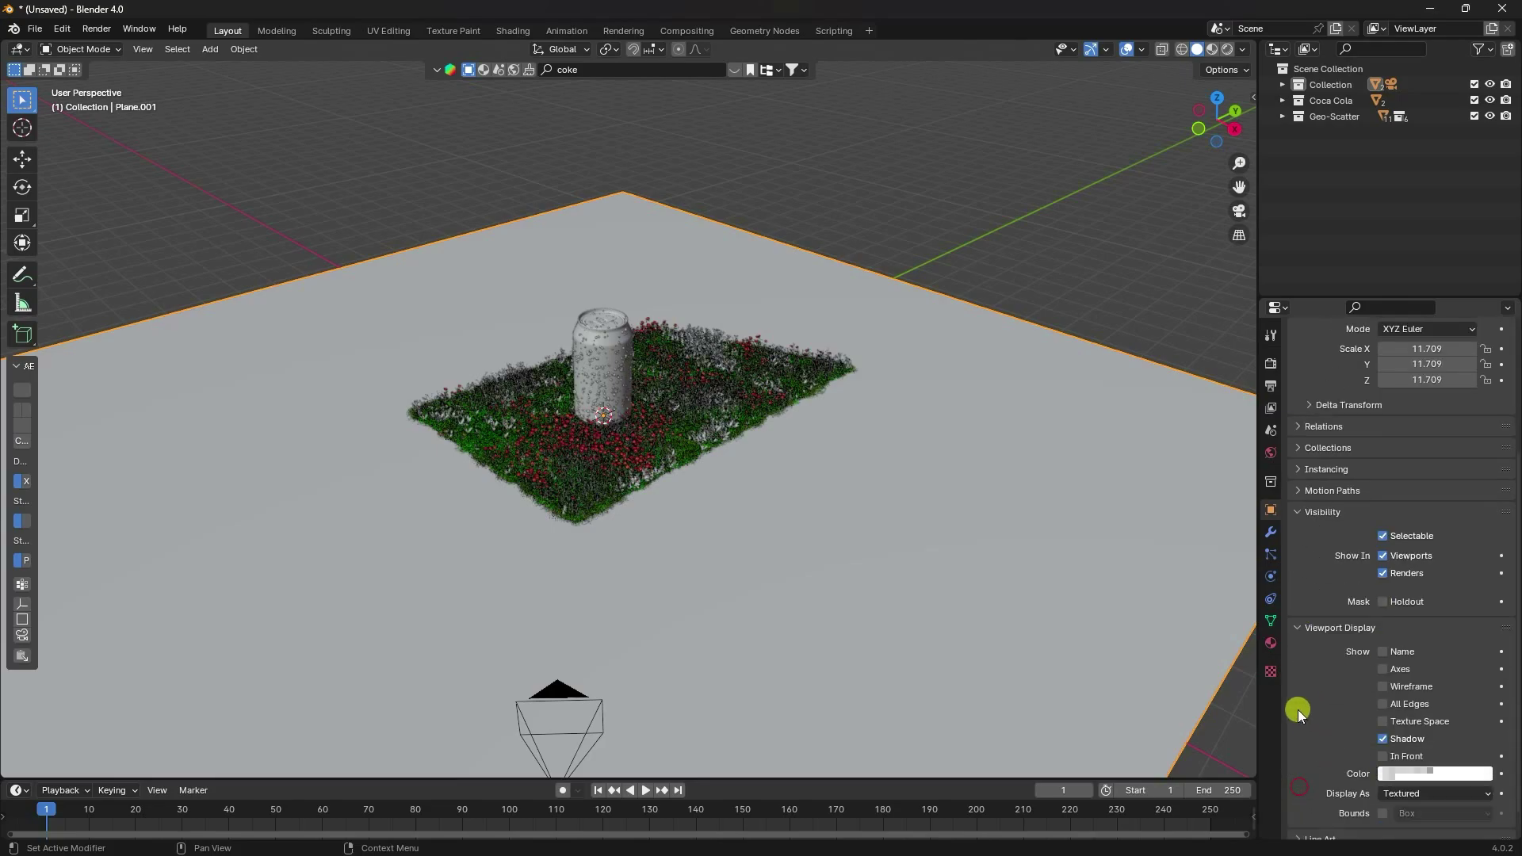
scroll(1309, 619, "up", 8)
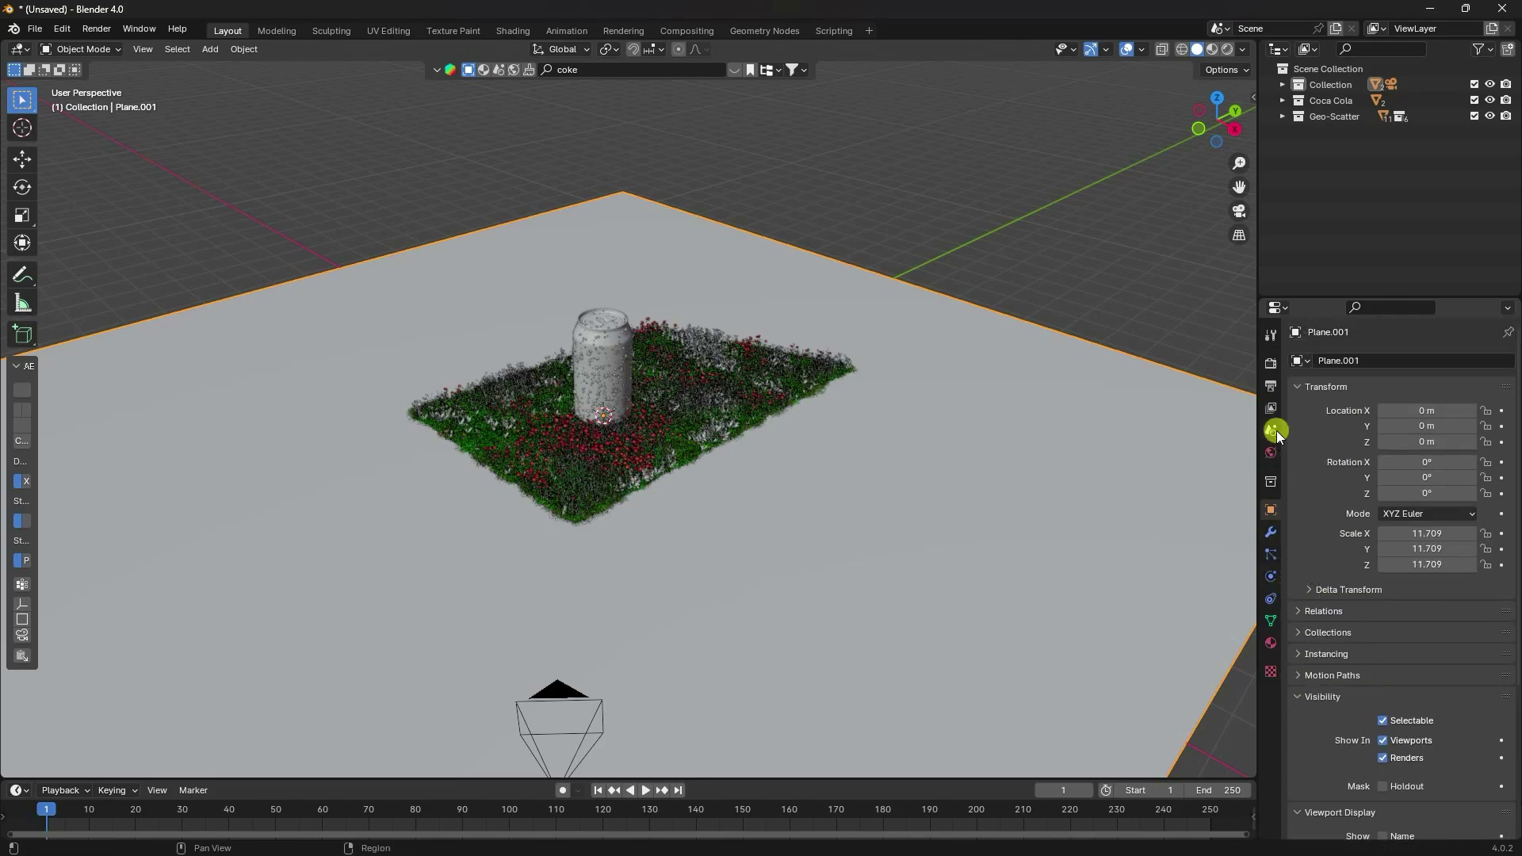
- Set the render engine to Cycles on GPU Compute with 256 render max samples
left_click(1268, 364)
left_click(1416, 358)
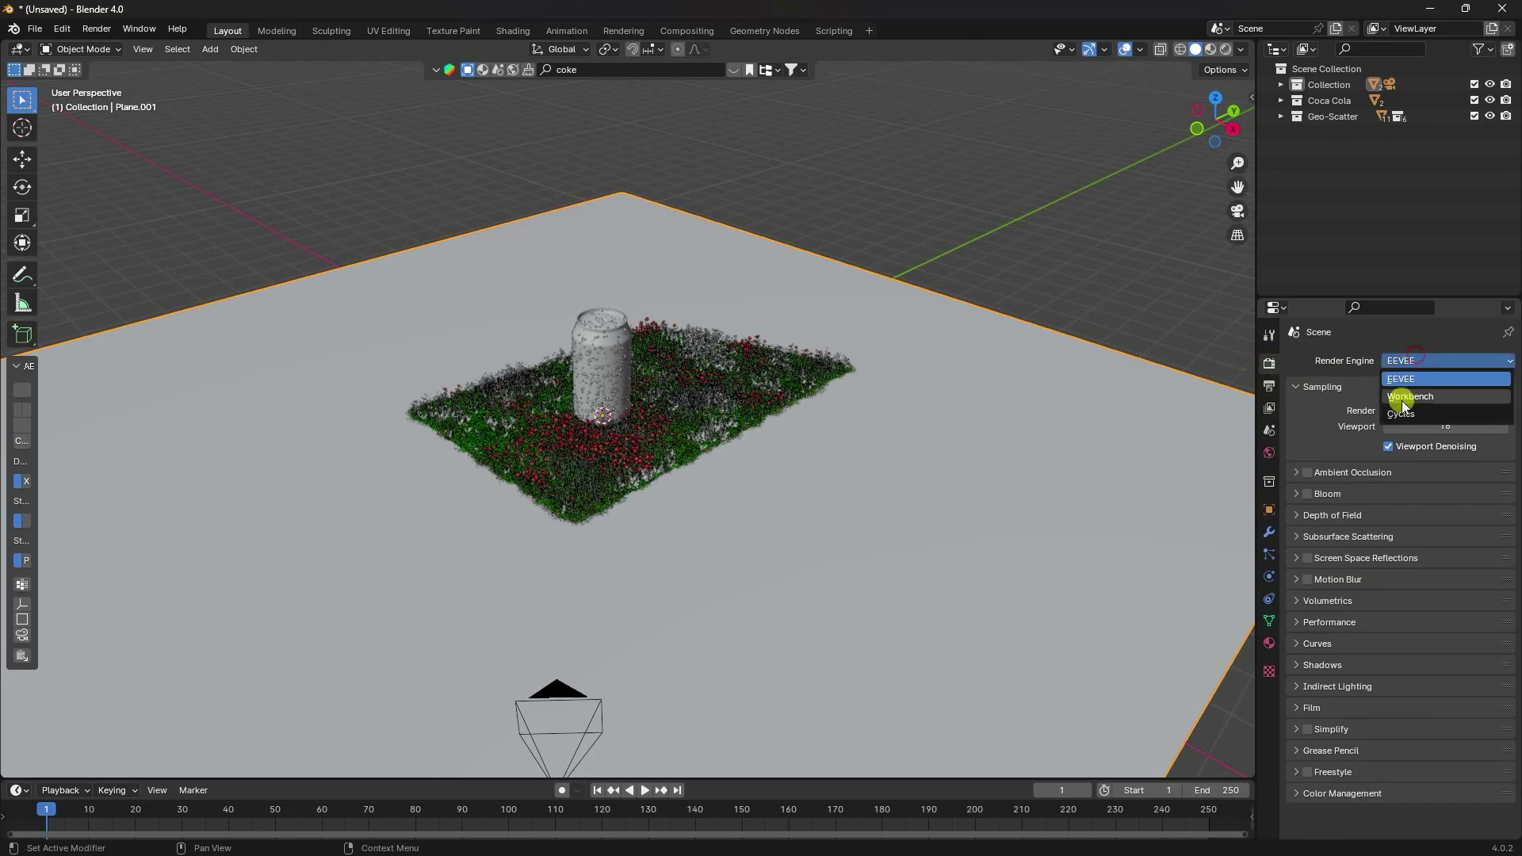
left_click(1402, 401)
left_click(1408, 401)
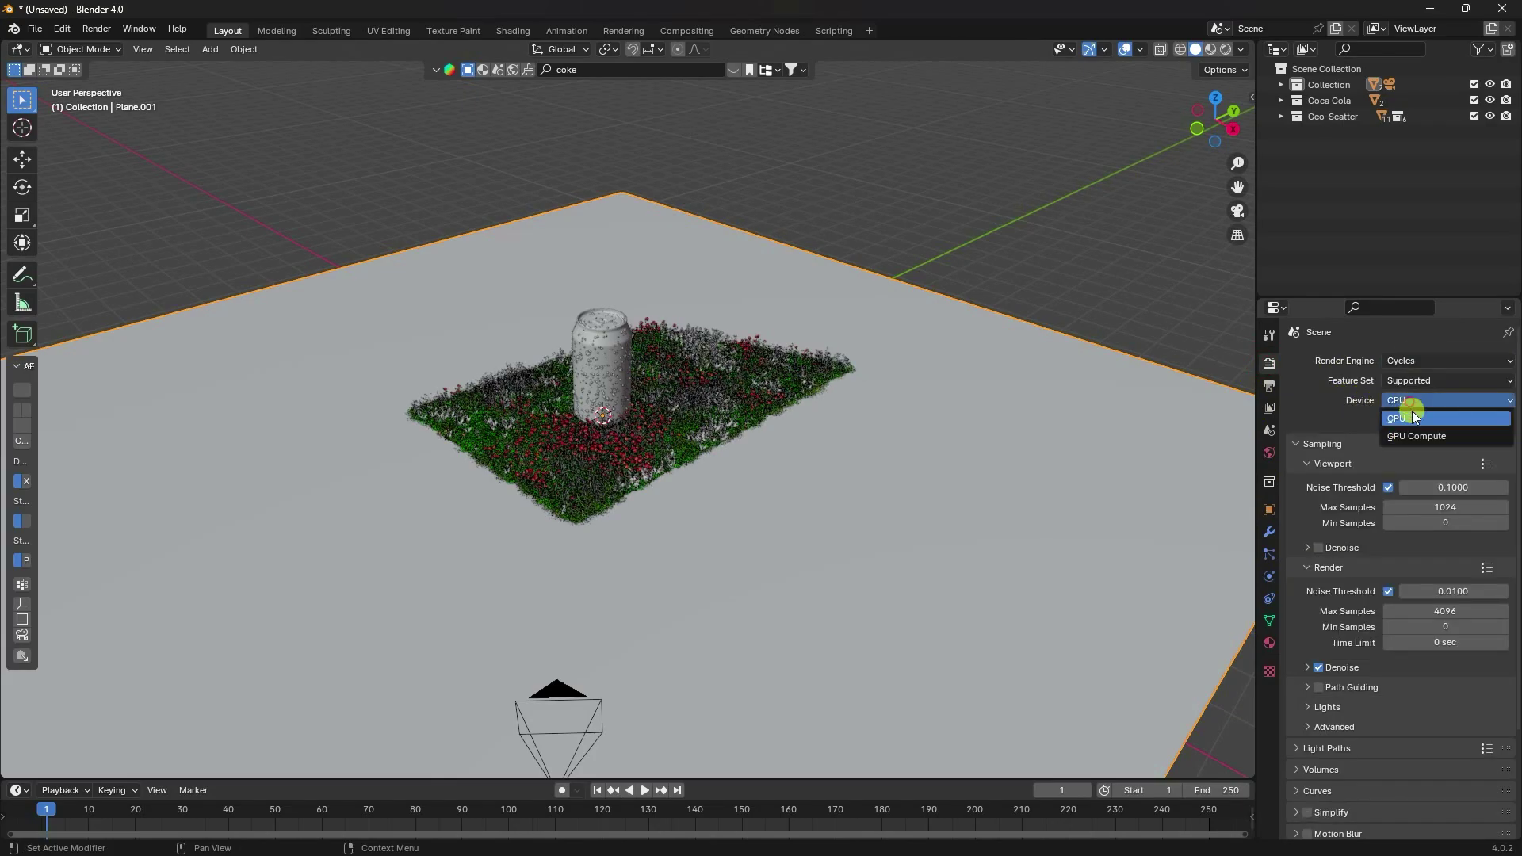
left_click(1413, 437)
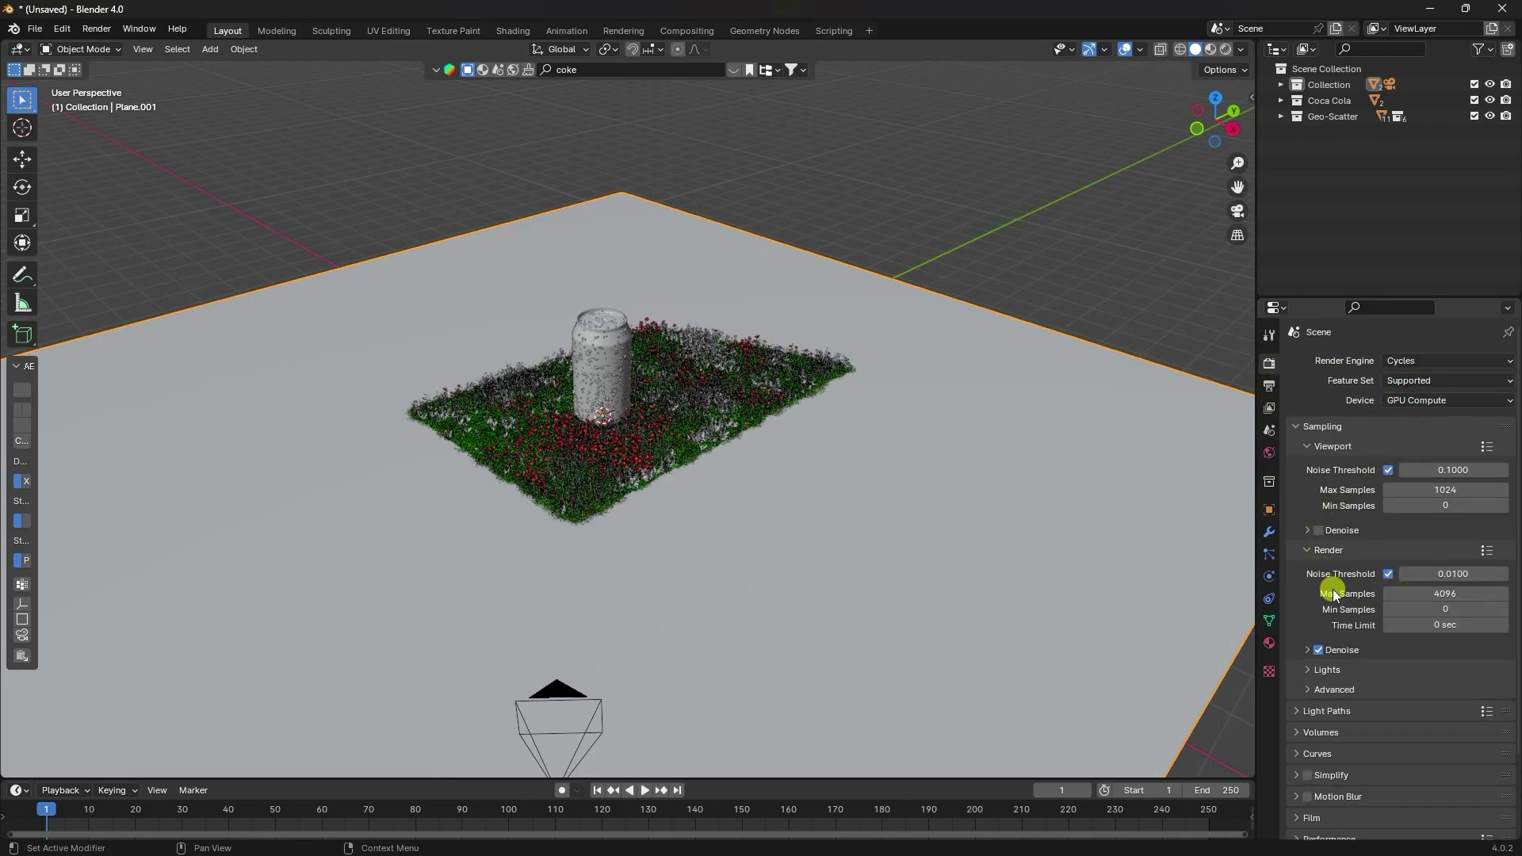
left_click(1451, 598)
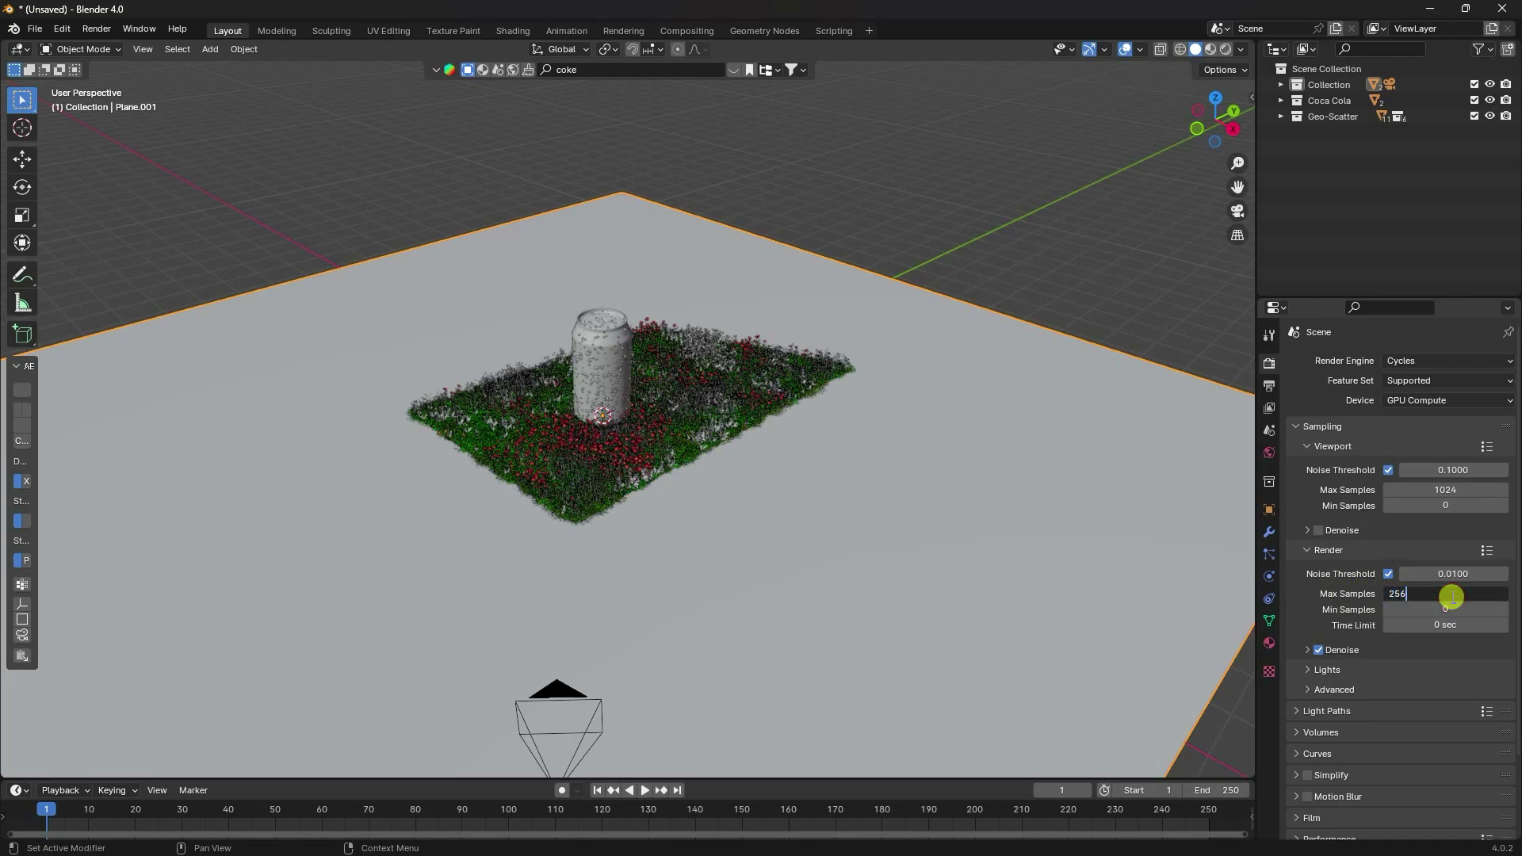
key("Return")
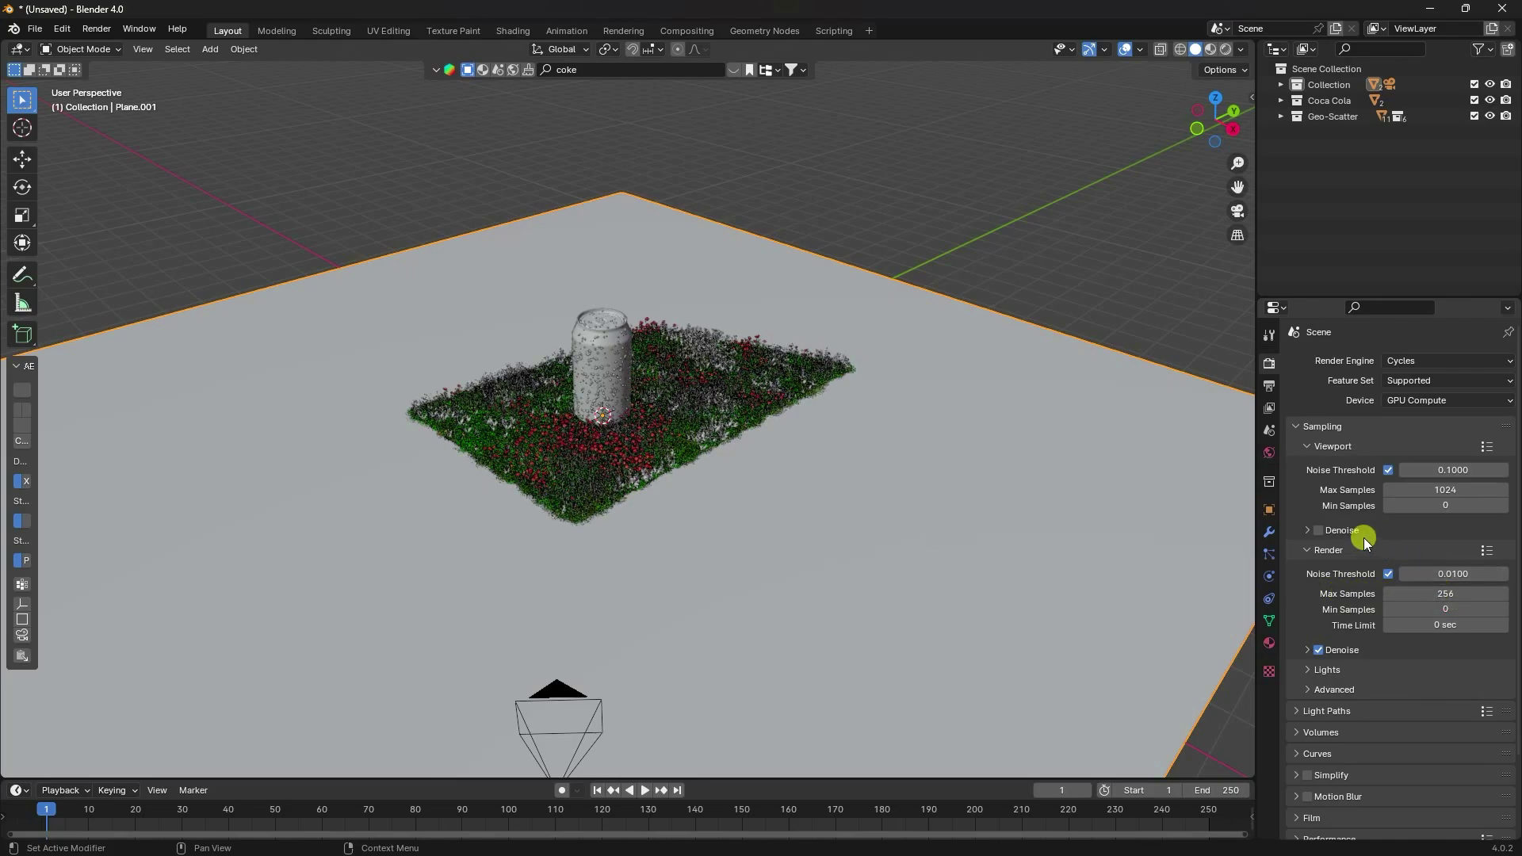
- Return to the plane's Object Properties and expand Viewport Display
left_click(1269, 510)
scroll(1332, 555, "down", 8)
left_click(1301, 585)
scroll(1347, 687, "down", 2)
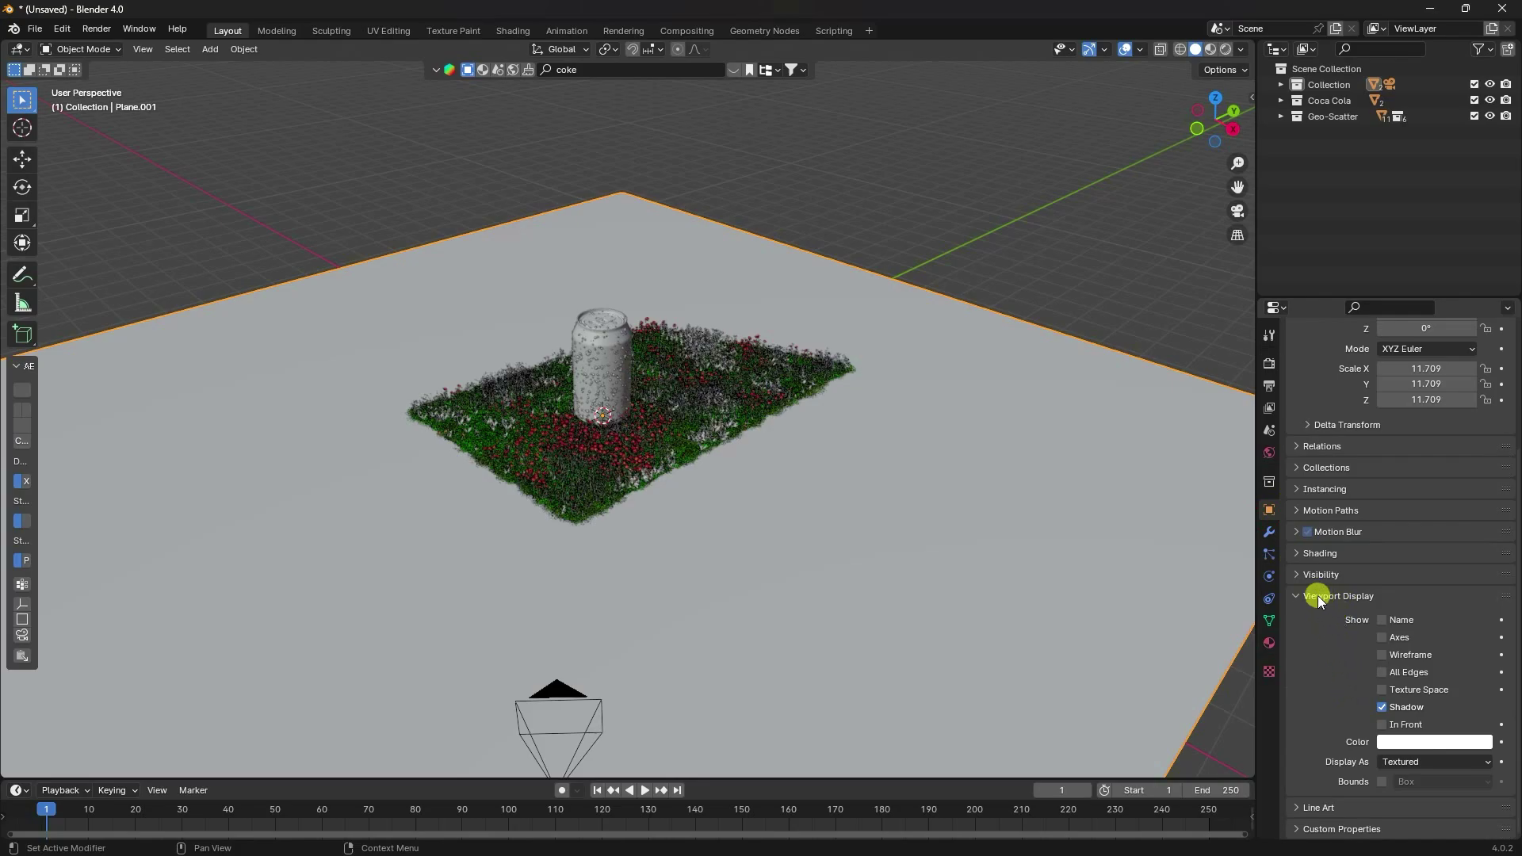
- Enable Shadow Catcher under the plane's Visibility > Mask settings
left_click(1298, 574)
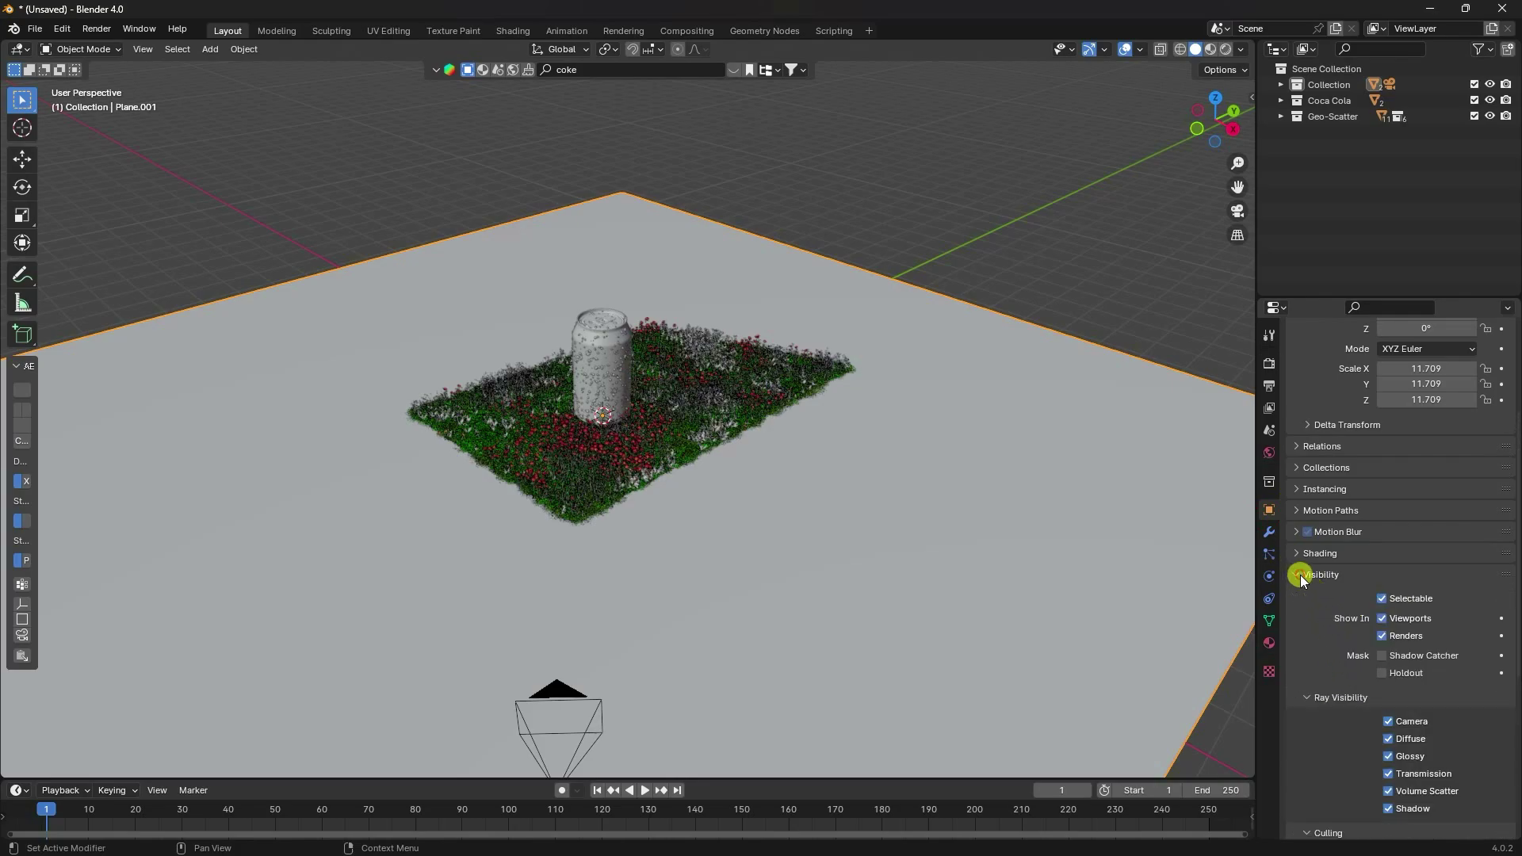
left_click(1384, 658)
key("KP_0")
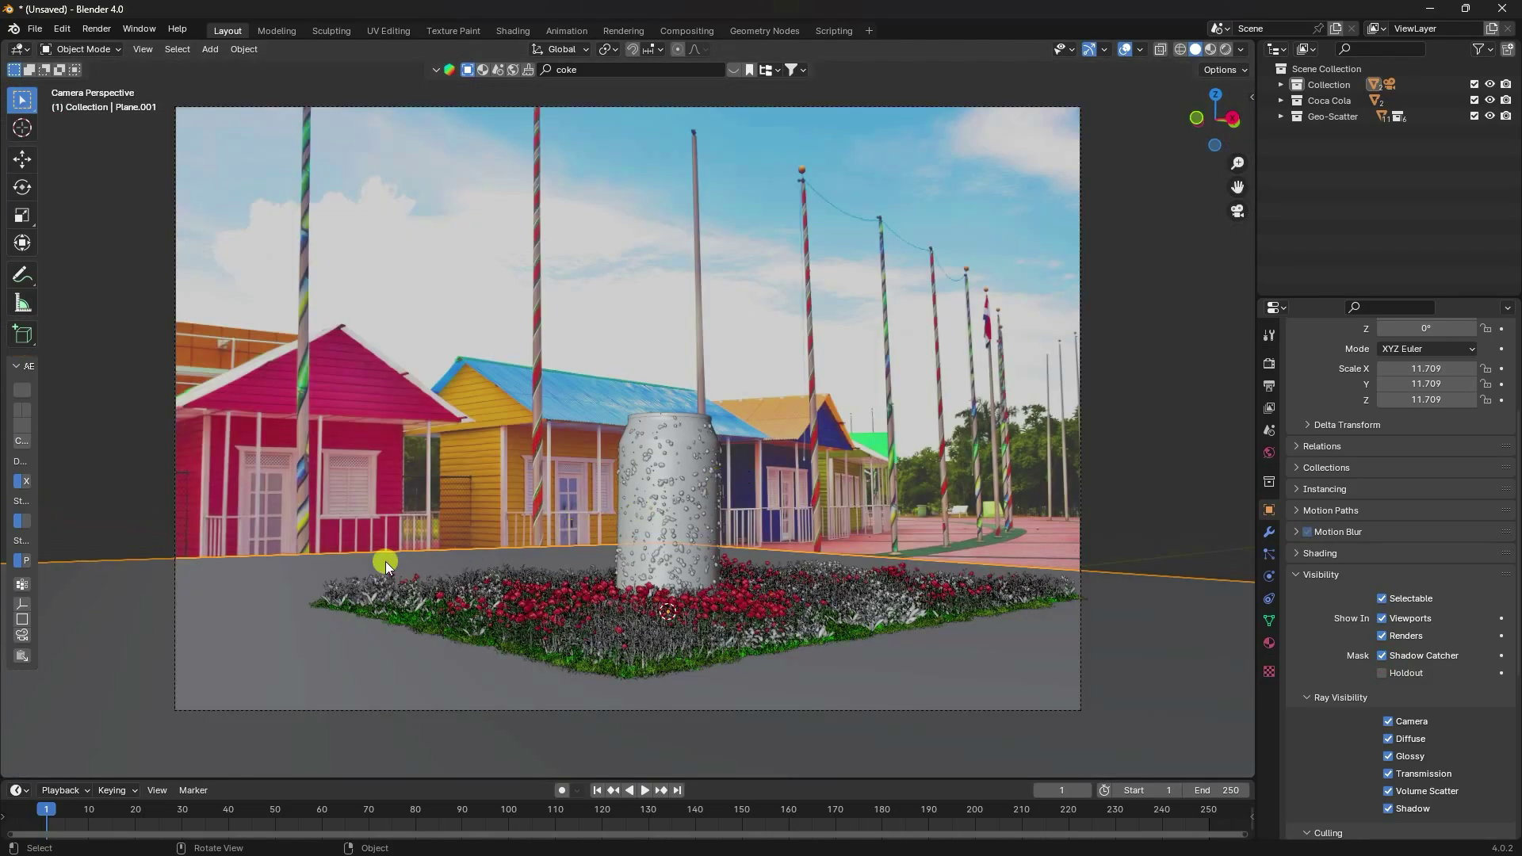
middle_click_drag(625, 516, 555, 428)
- Move the ground plane along Y and return to the camera view
left_click(22, 158)
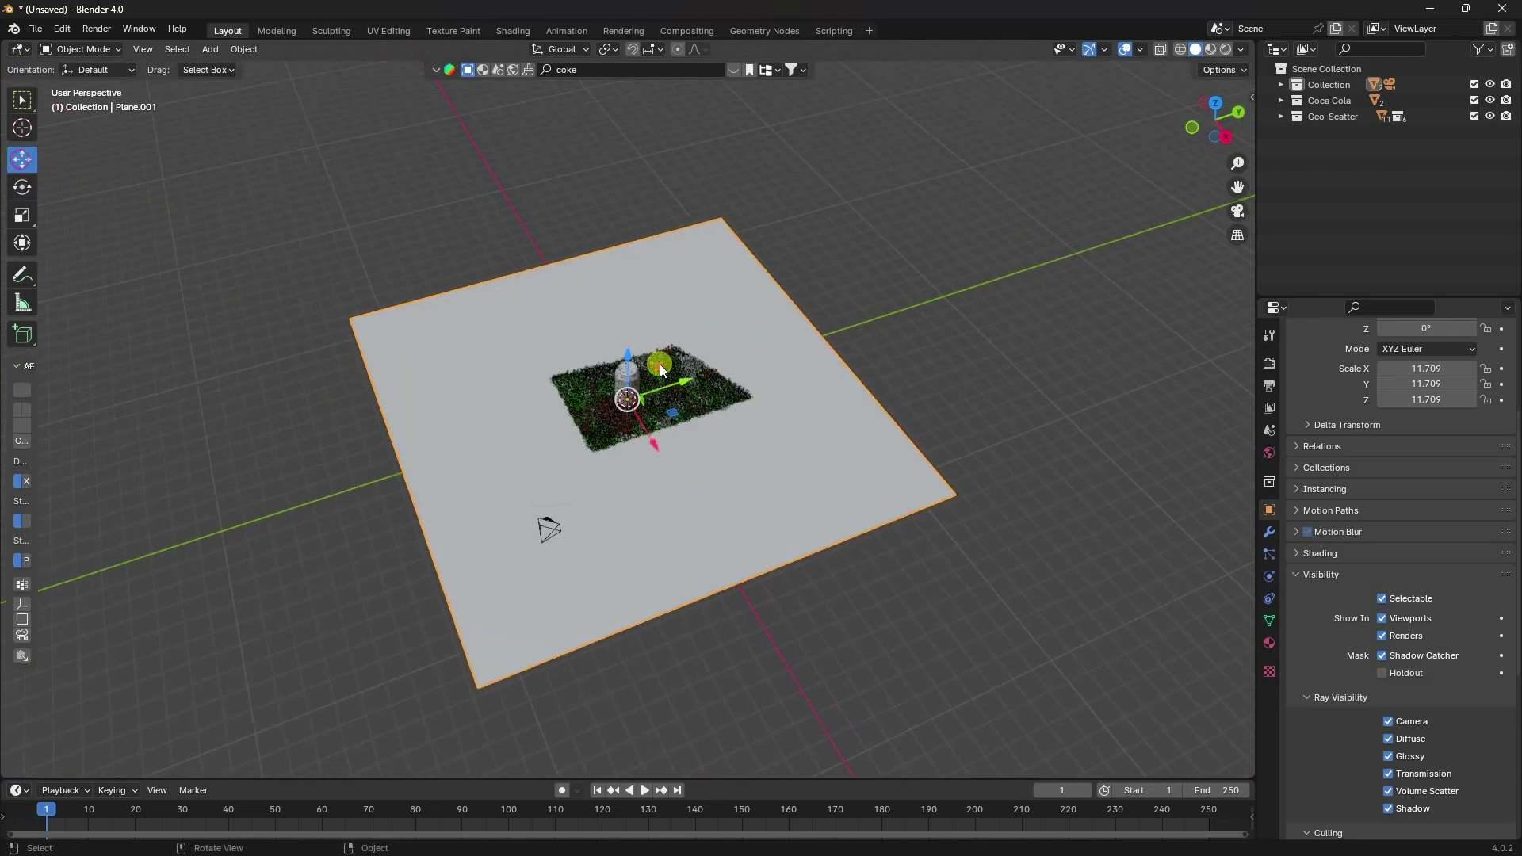
left_click_drag(686, 379, 748, 364)
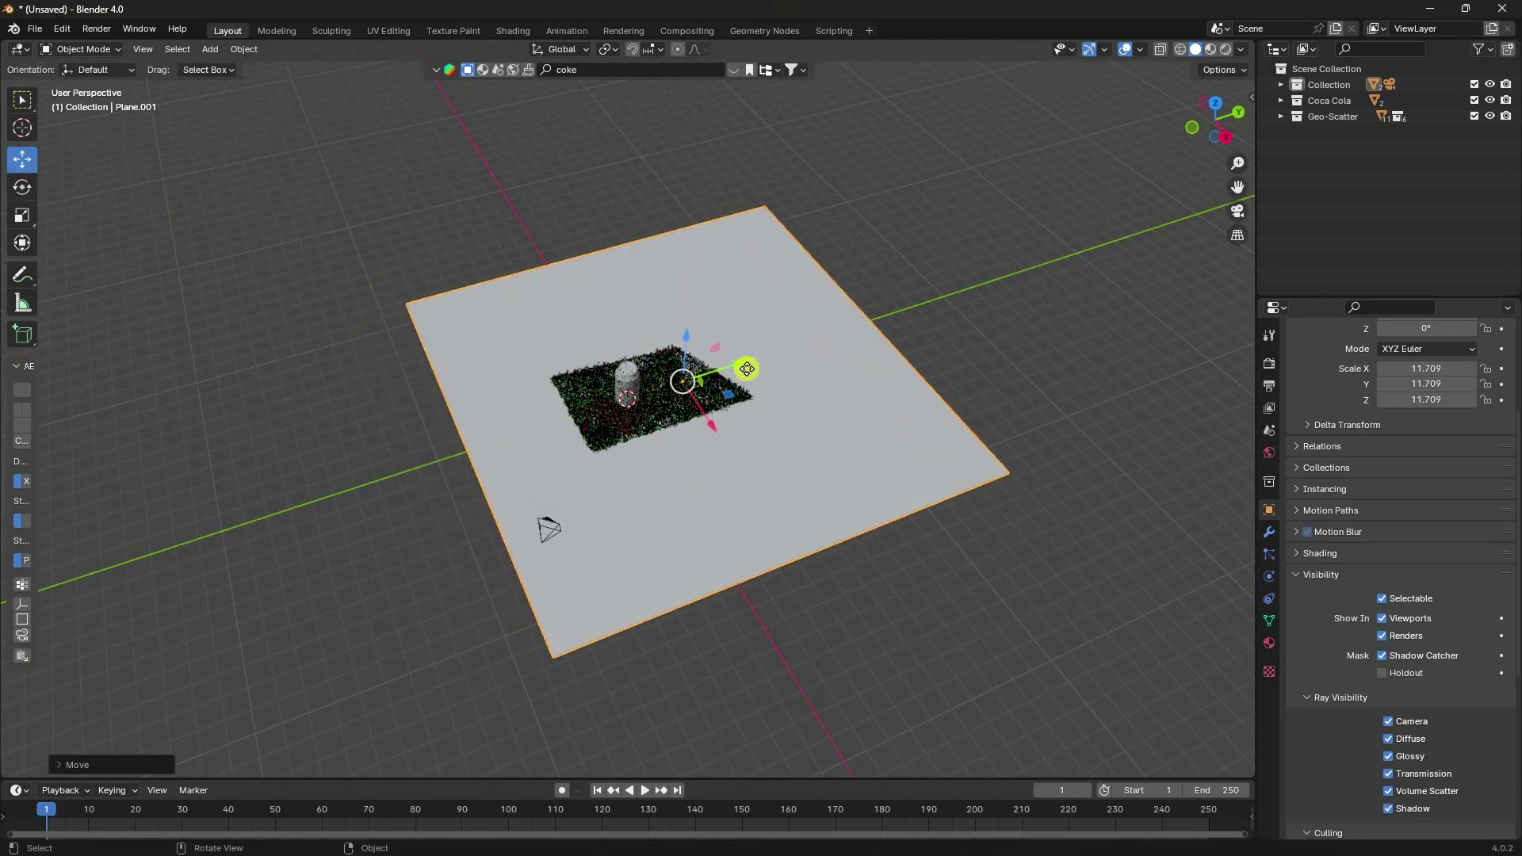
middle_click_drag(747, 364, 747, 369)
key("KP_0")
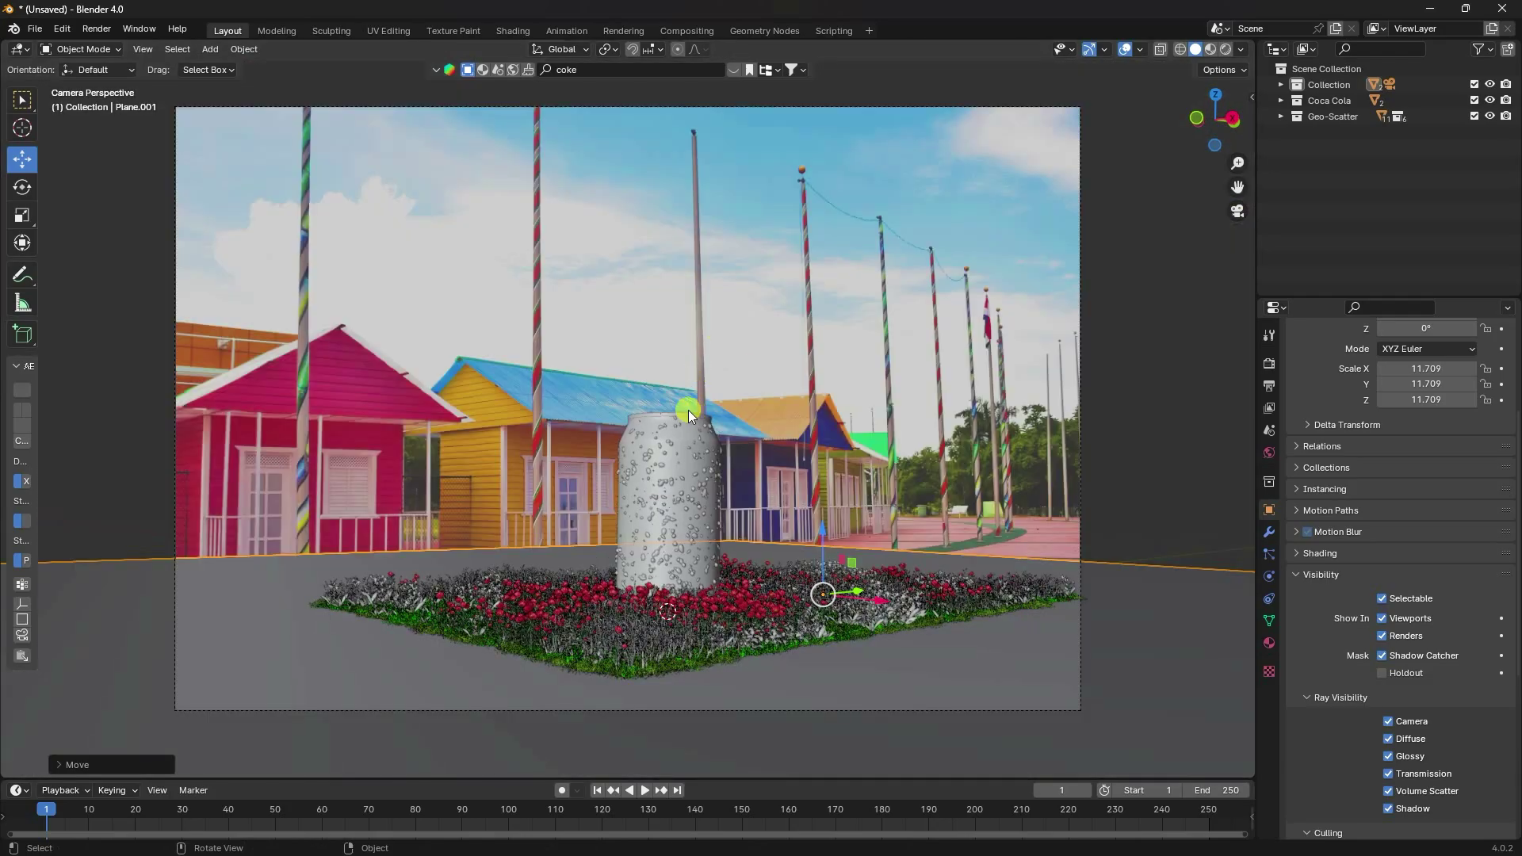
- Append Tree_Red-spruce_B from Desktop/blender hindi vfx/TREE 3D MODEL/Tree_Red-spruce.blend
left_click(35, 29)
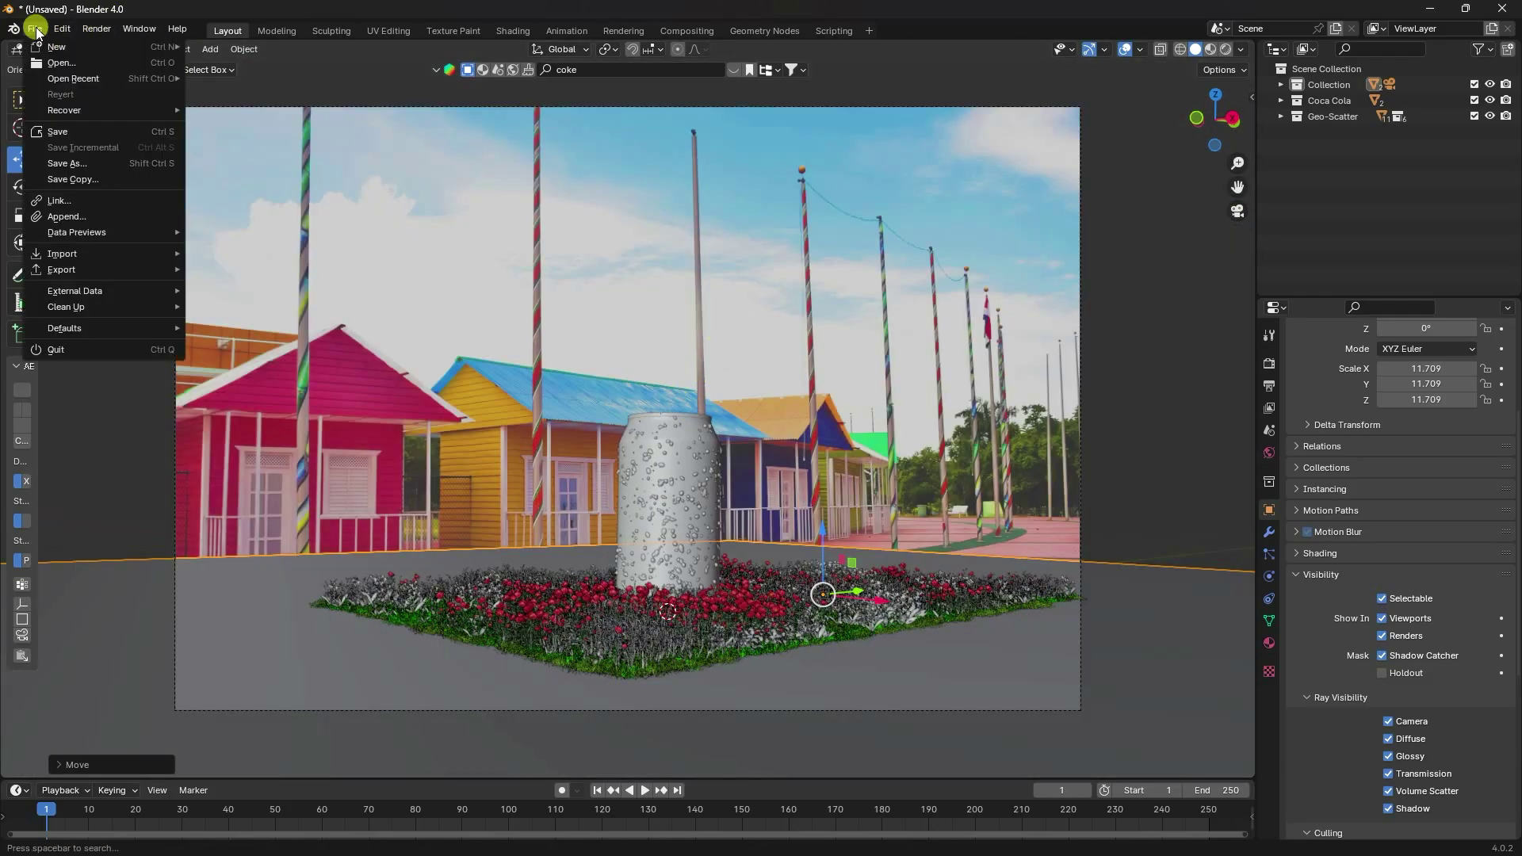
left_click(76, 208)
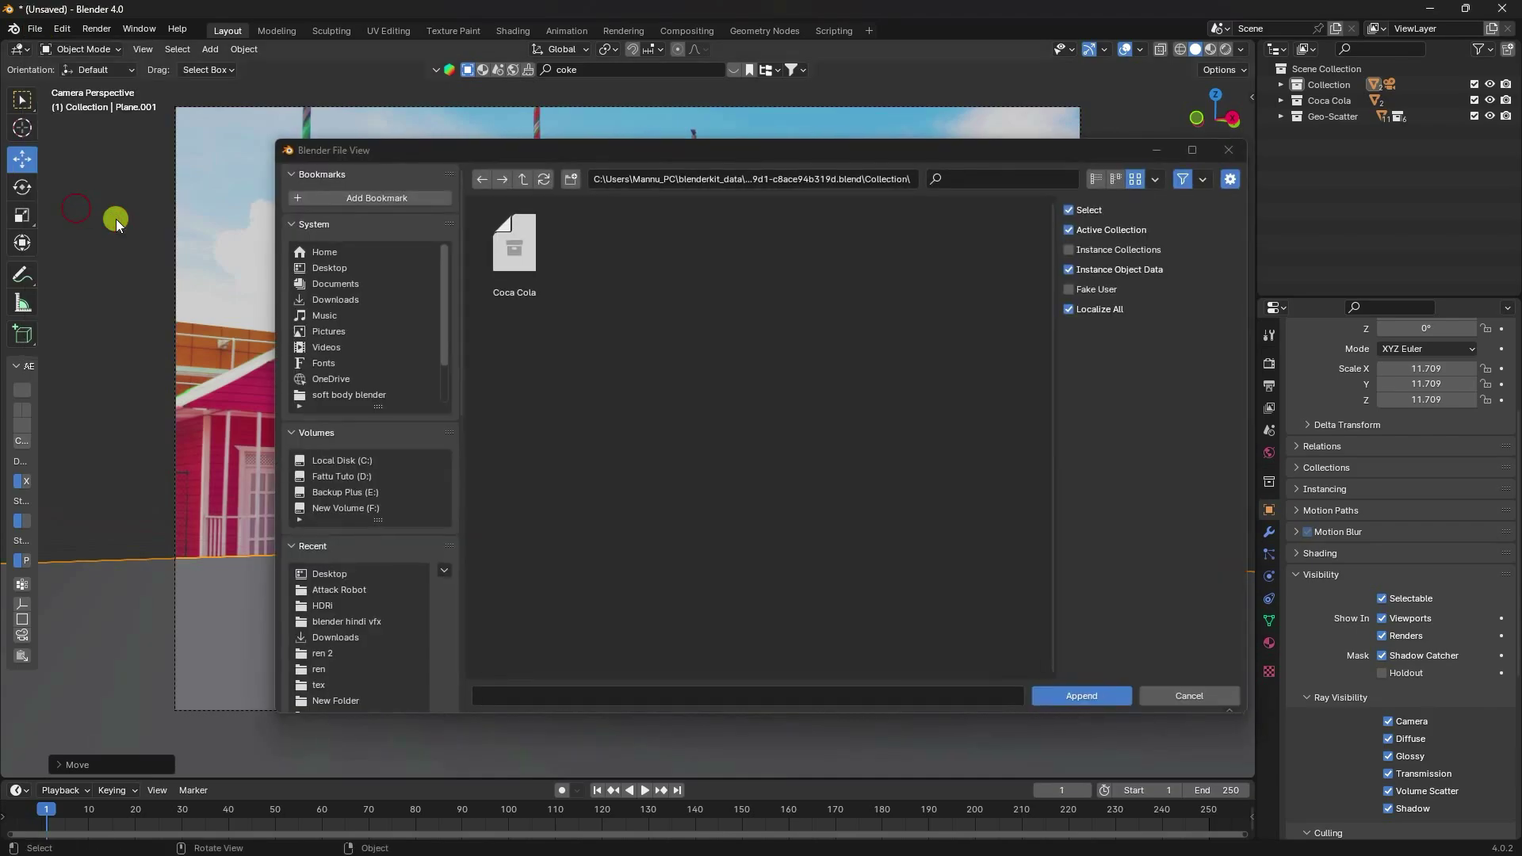
left_click(519, 179)
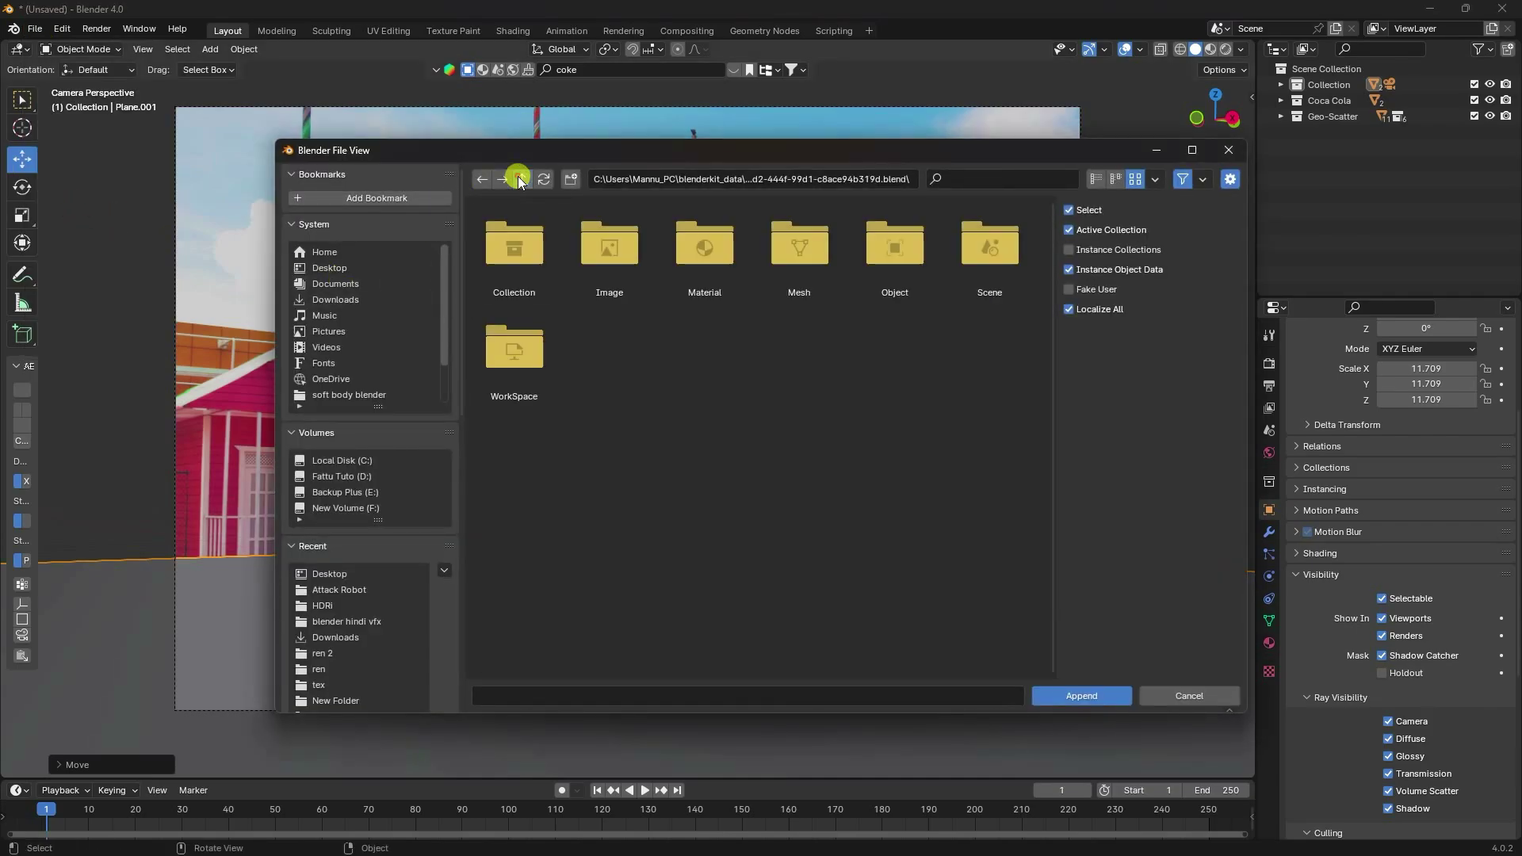
left_click(349, 268)
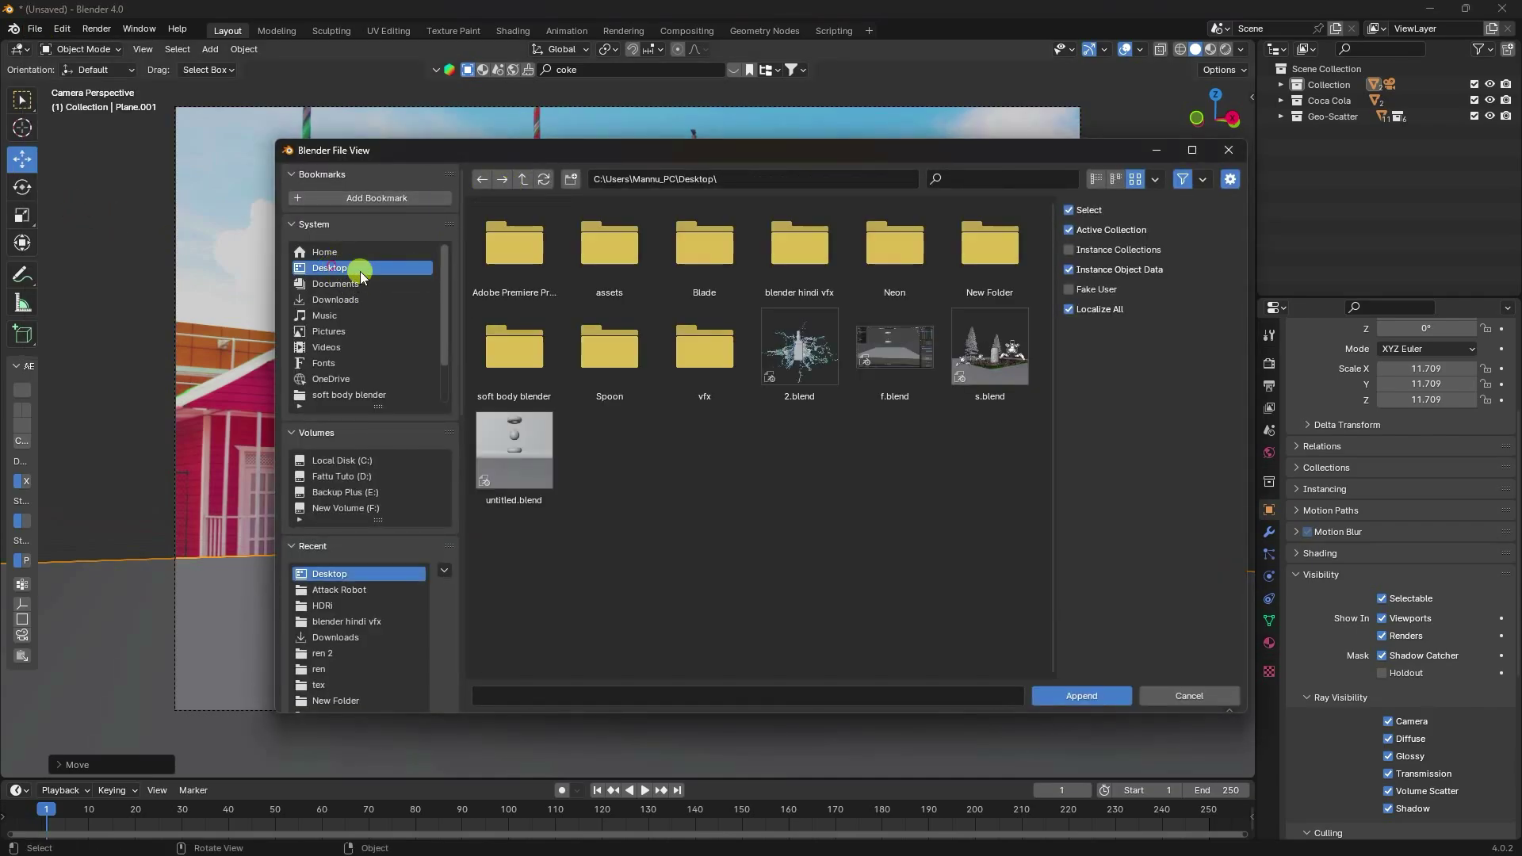
double_click(770, 245)
double_click(619, 385)
left_click(609, 271)
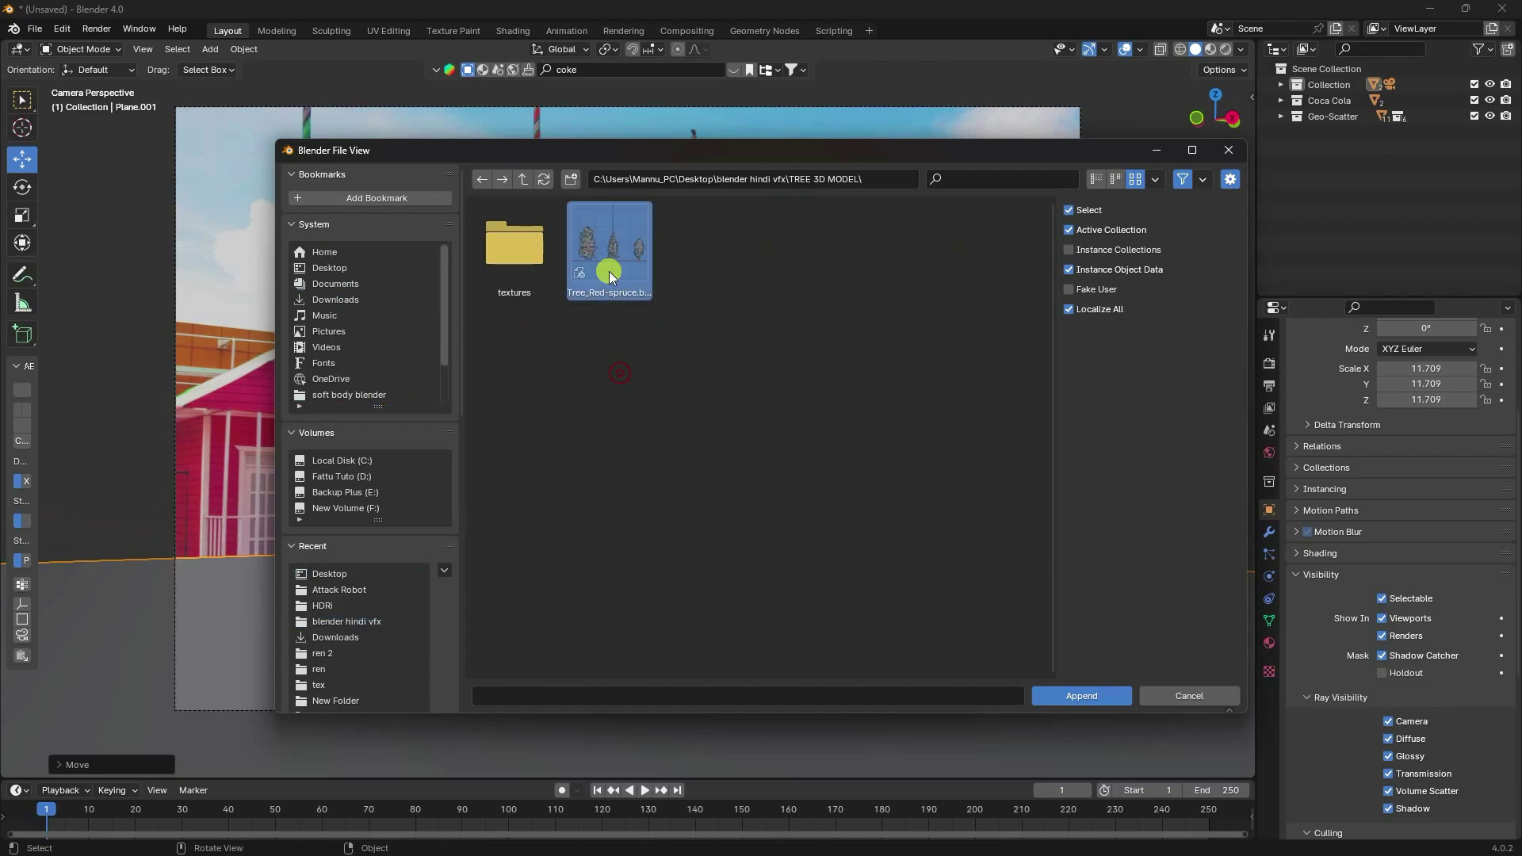
double_click(608, 271)
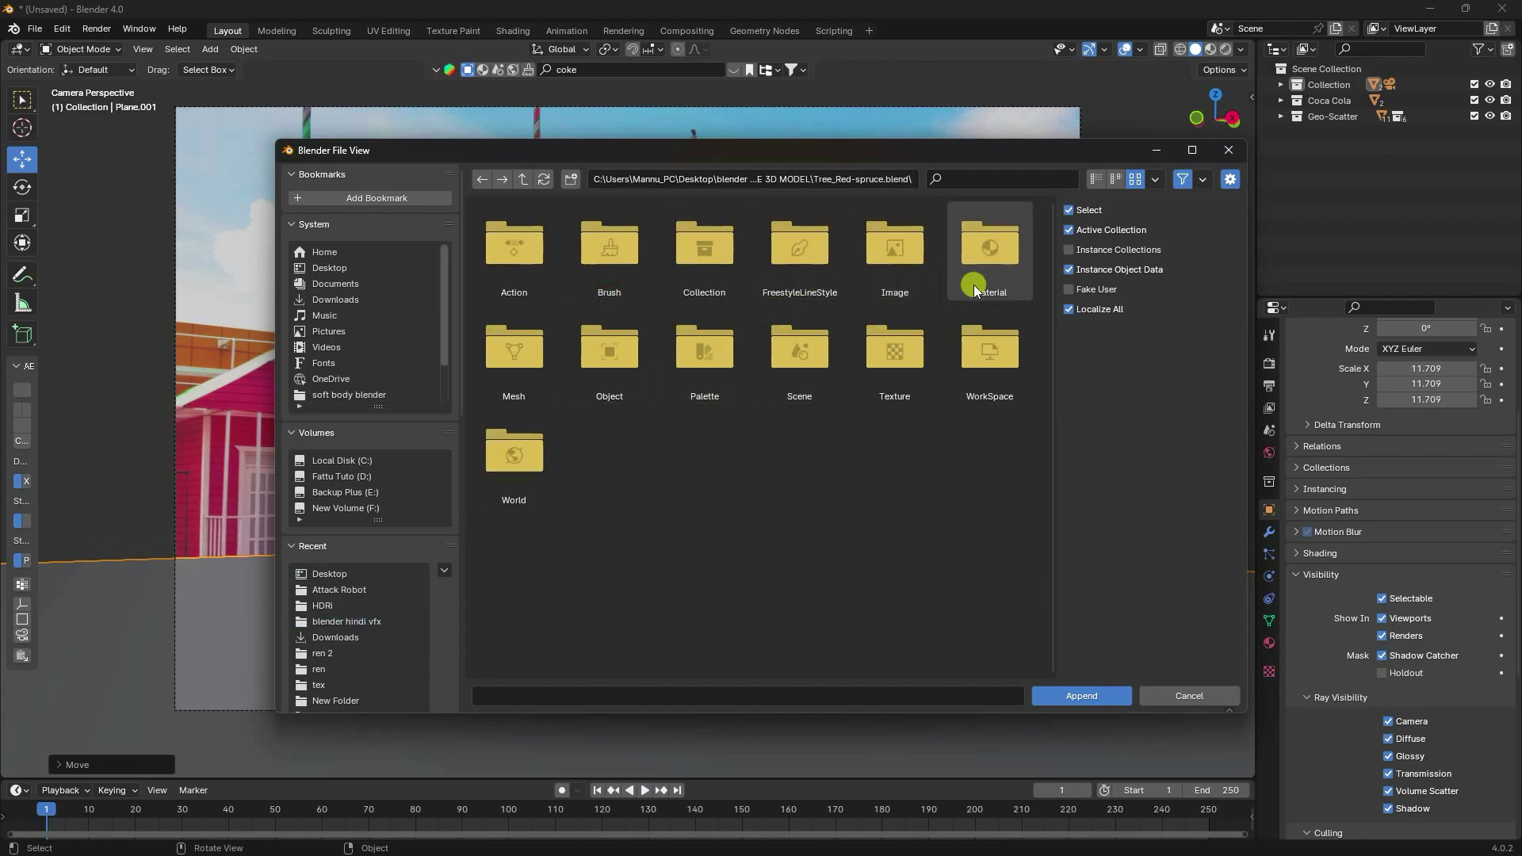
double_click(602, 358)
left_click(613, 270)
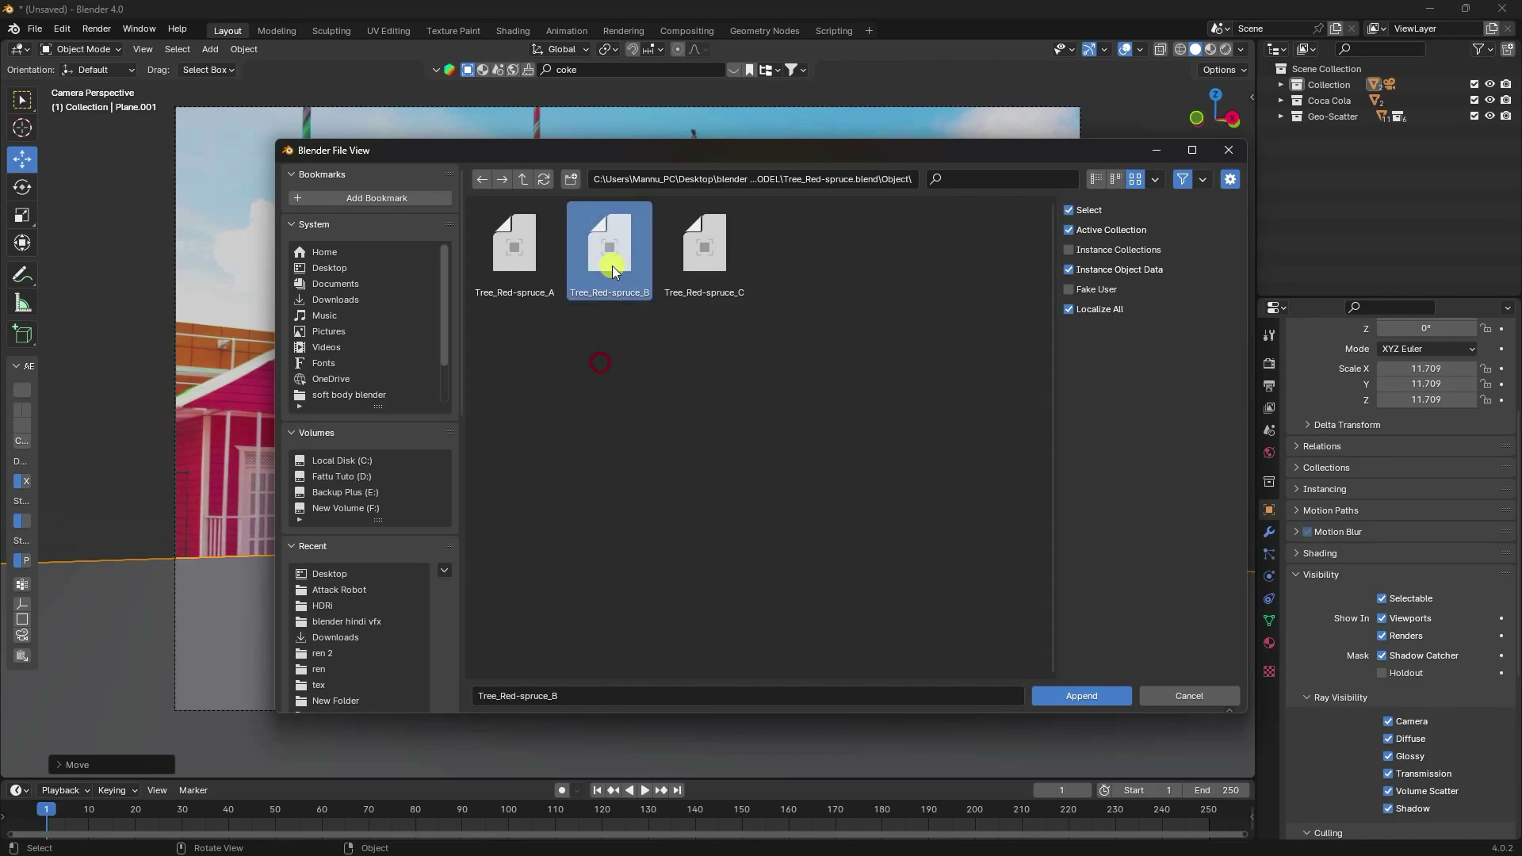
left_click(1073, 693)
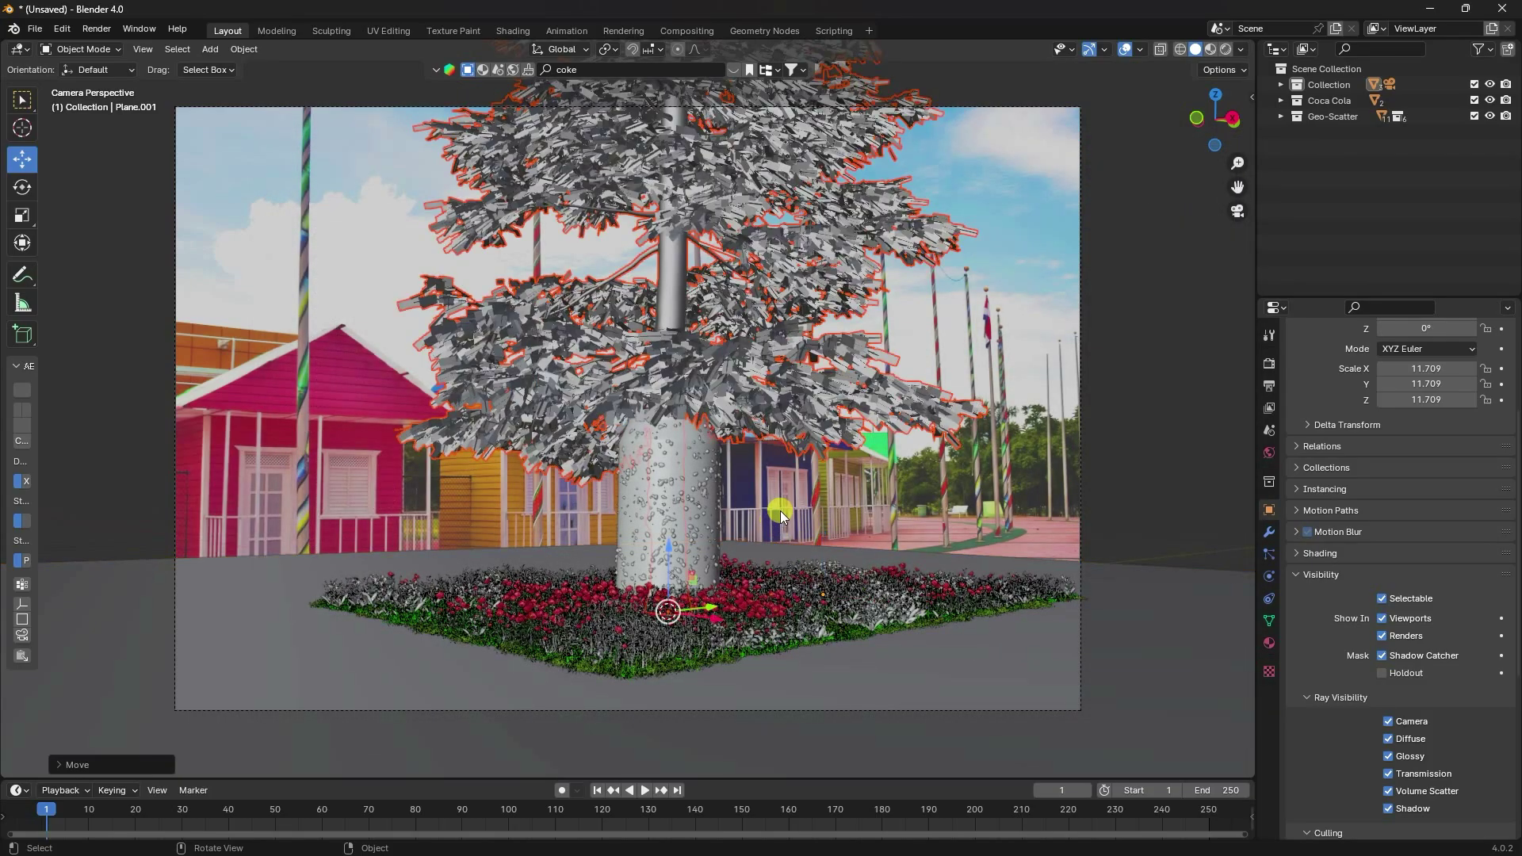
- Shrink the spruce and move it along Y and X to the left of the can
key("s")
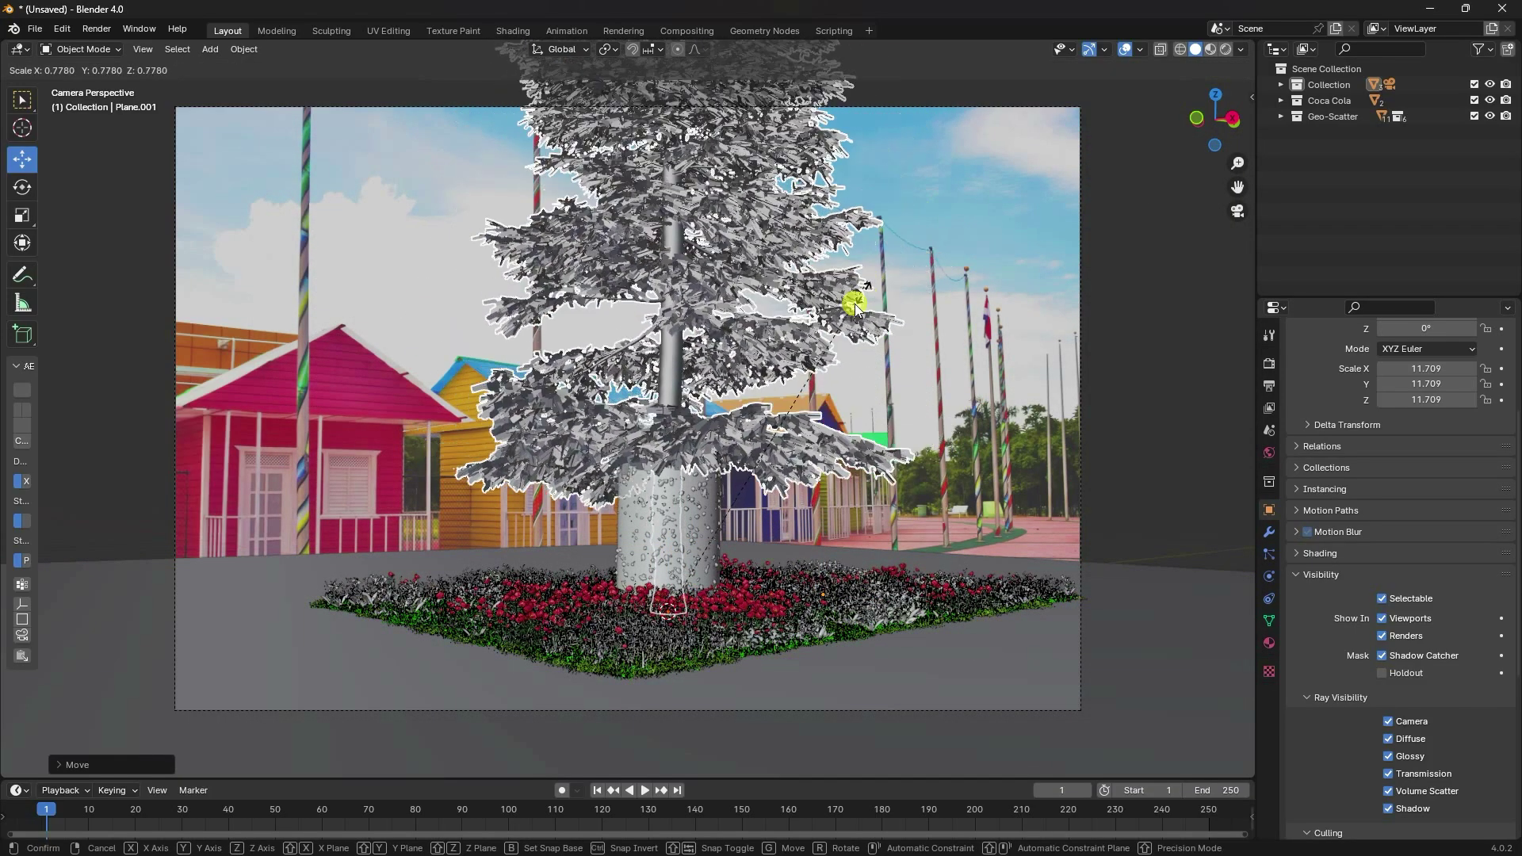
left_click(744, 476)
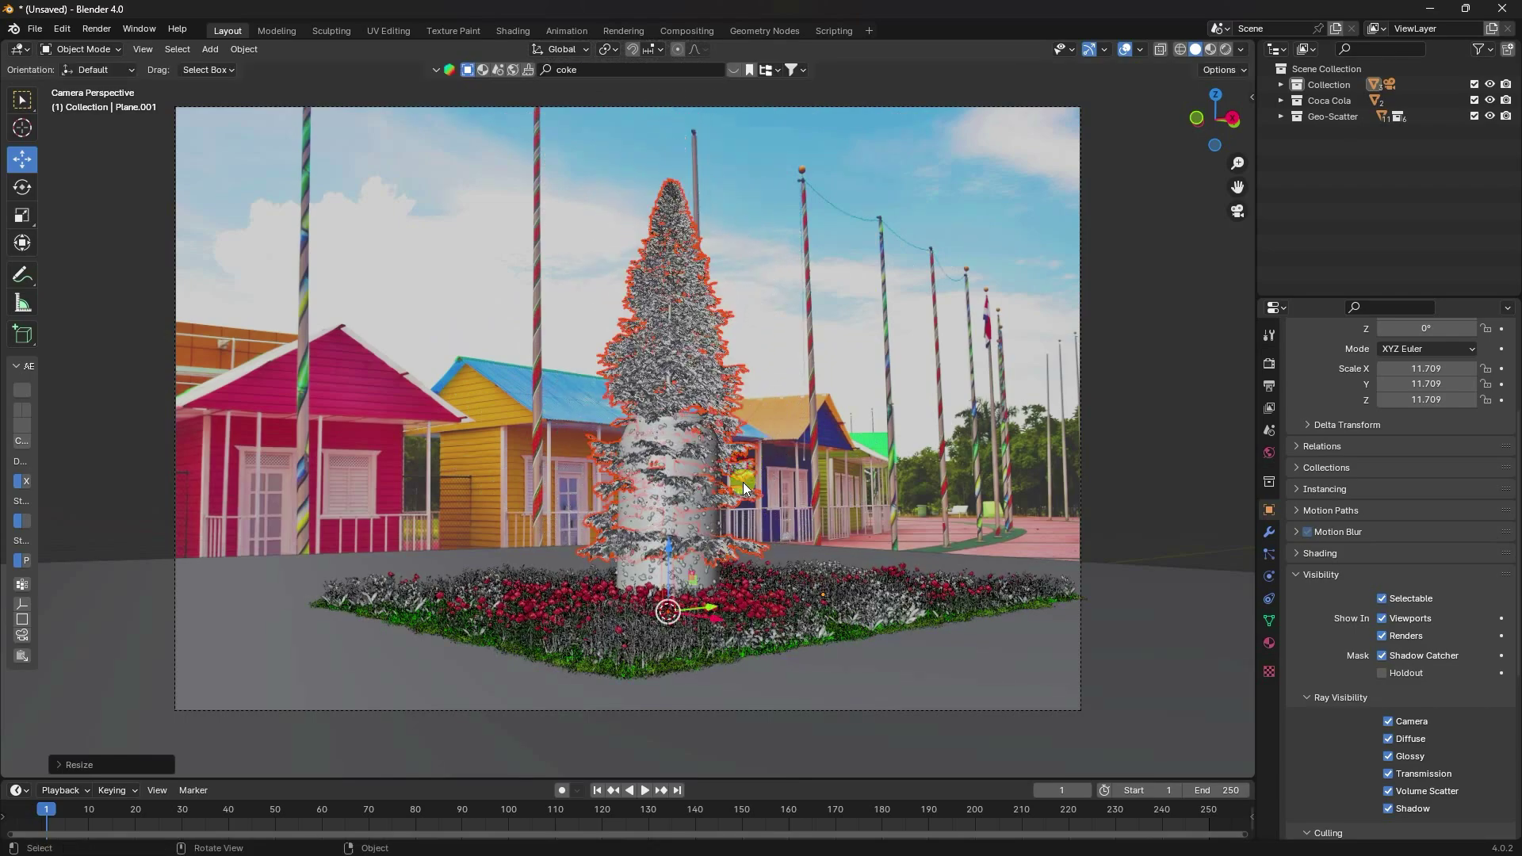
middle_click_drag(744, 482, 744, 493)
key("g")
key("y")
left_click(584, 574)
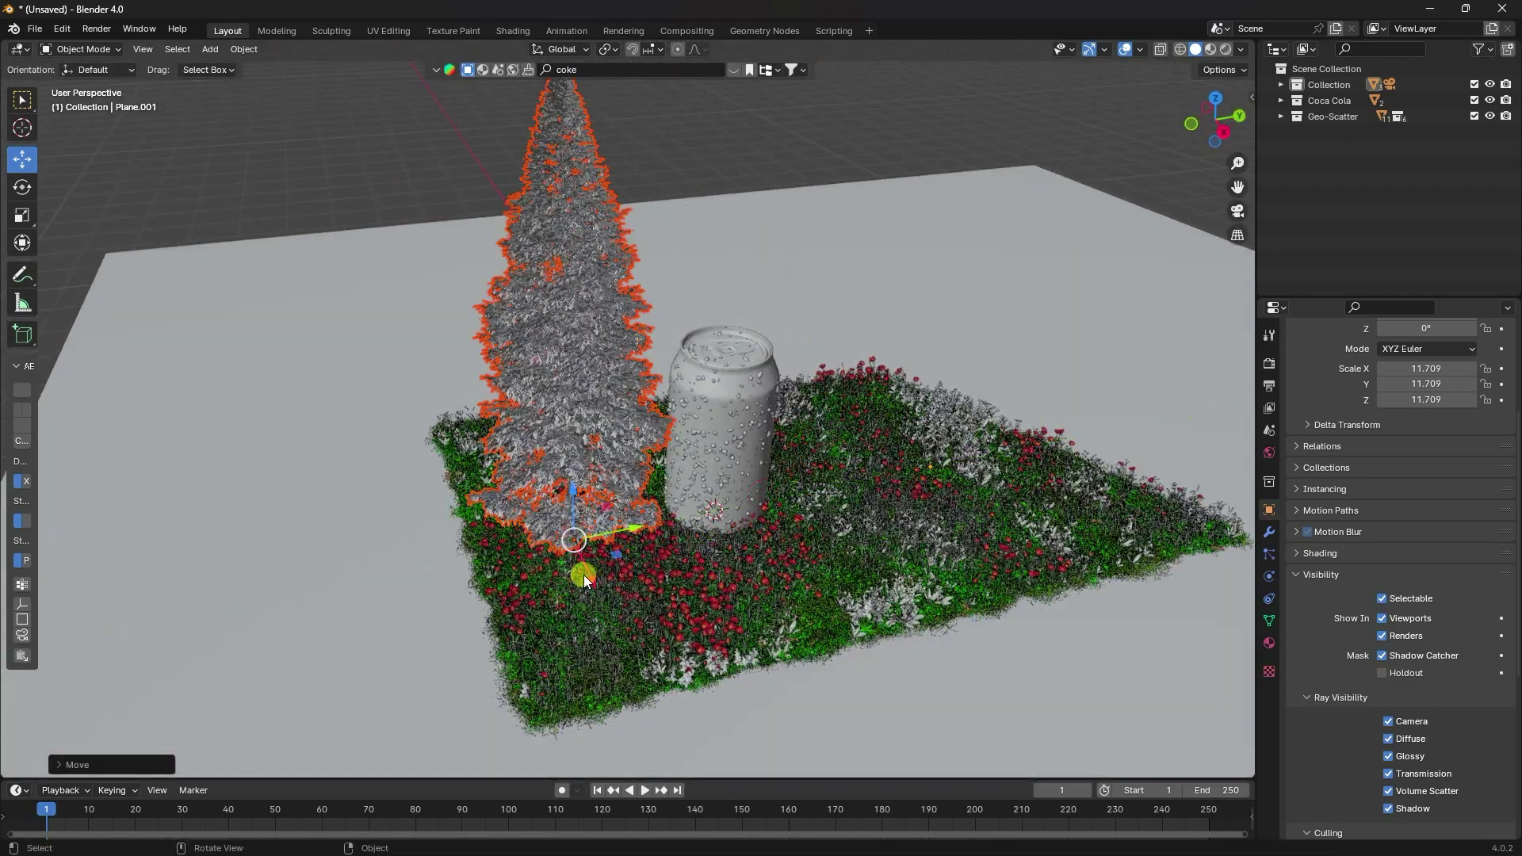
key("g")
key("x")
left_click(522, 482)
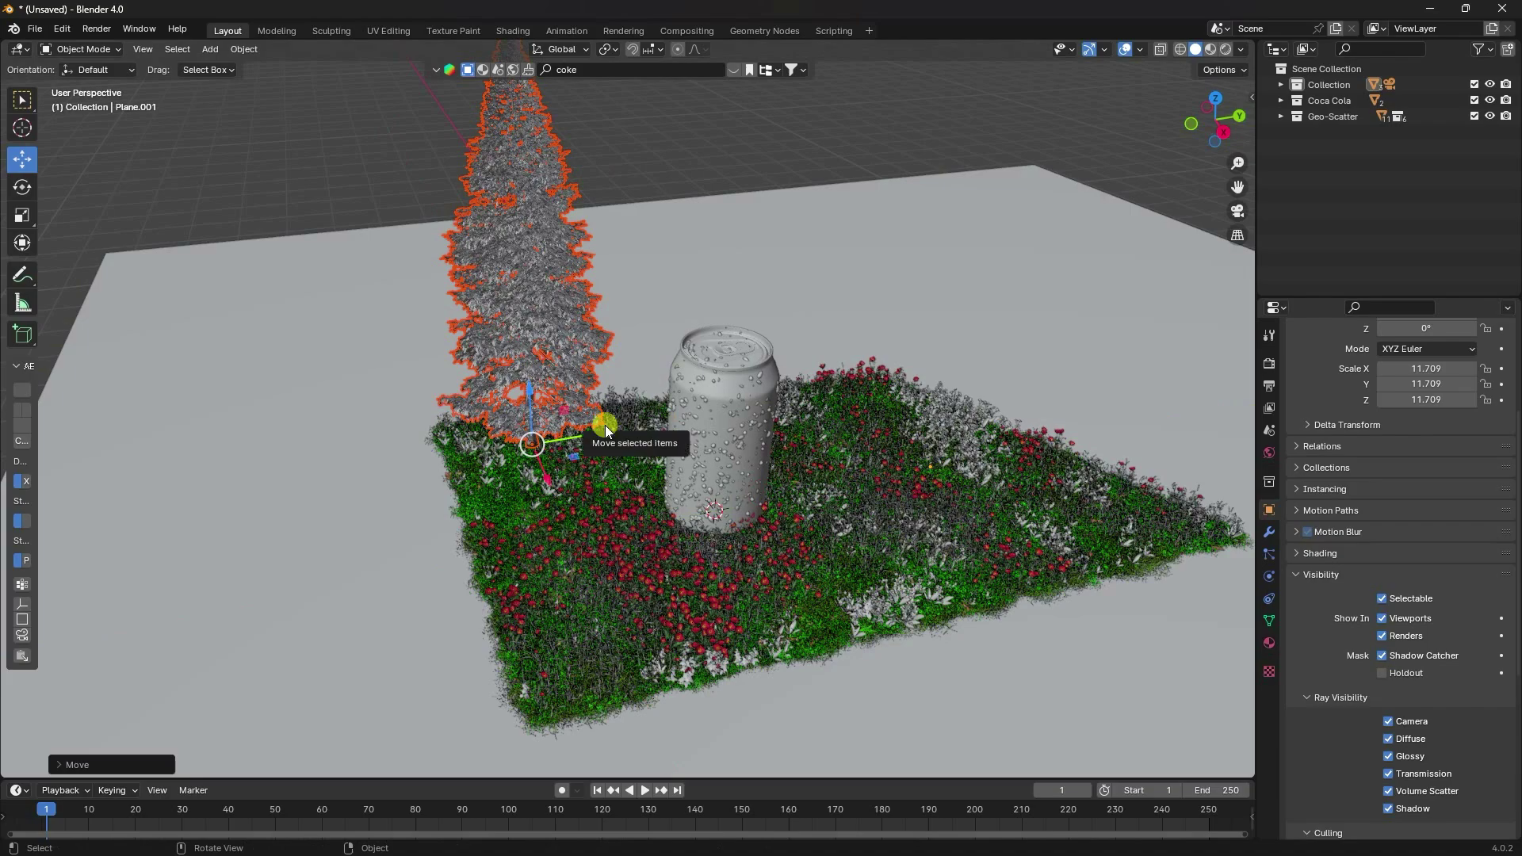
- Enlarge the spruce while checking it through the camera view
key("KP_0")
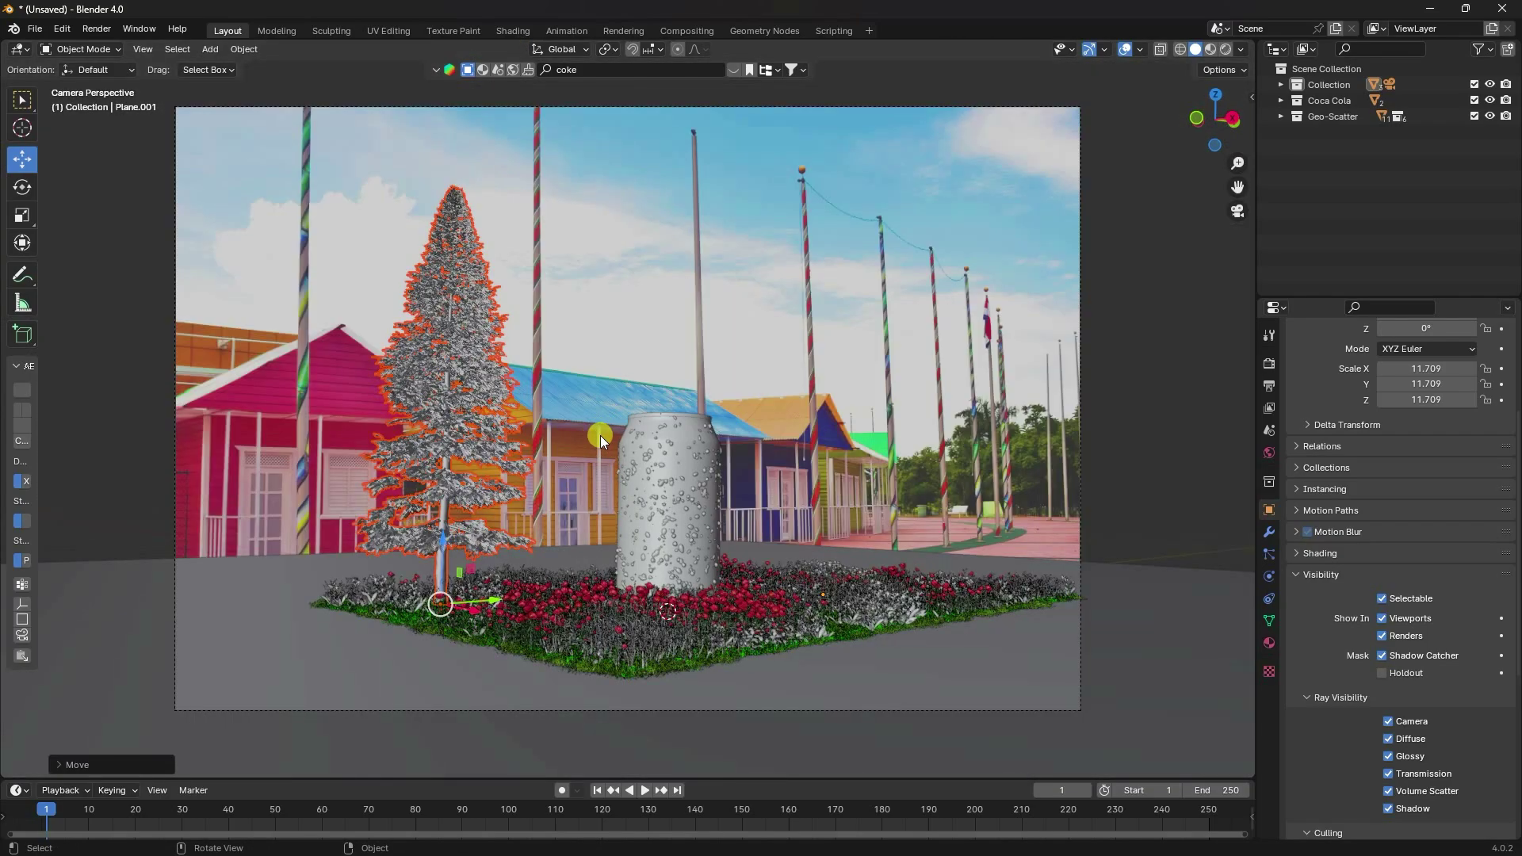
key("s")
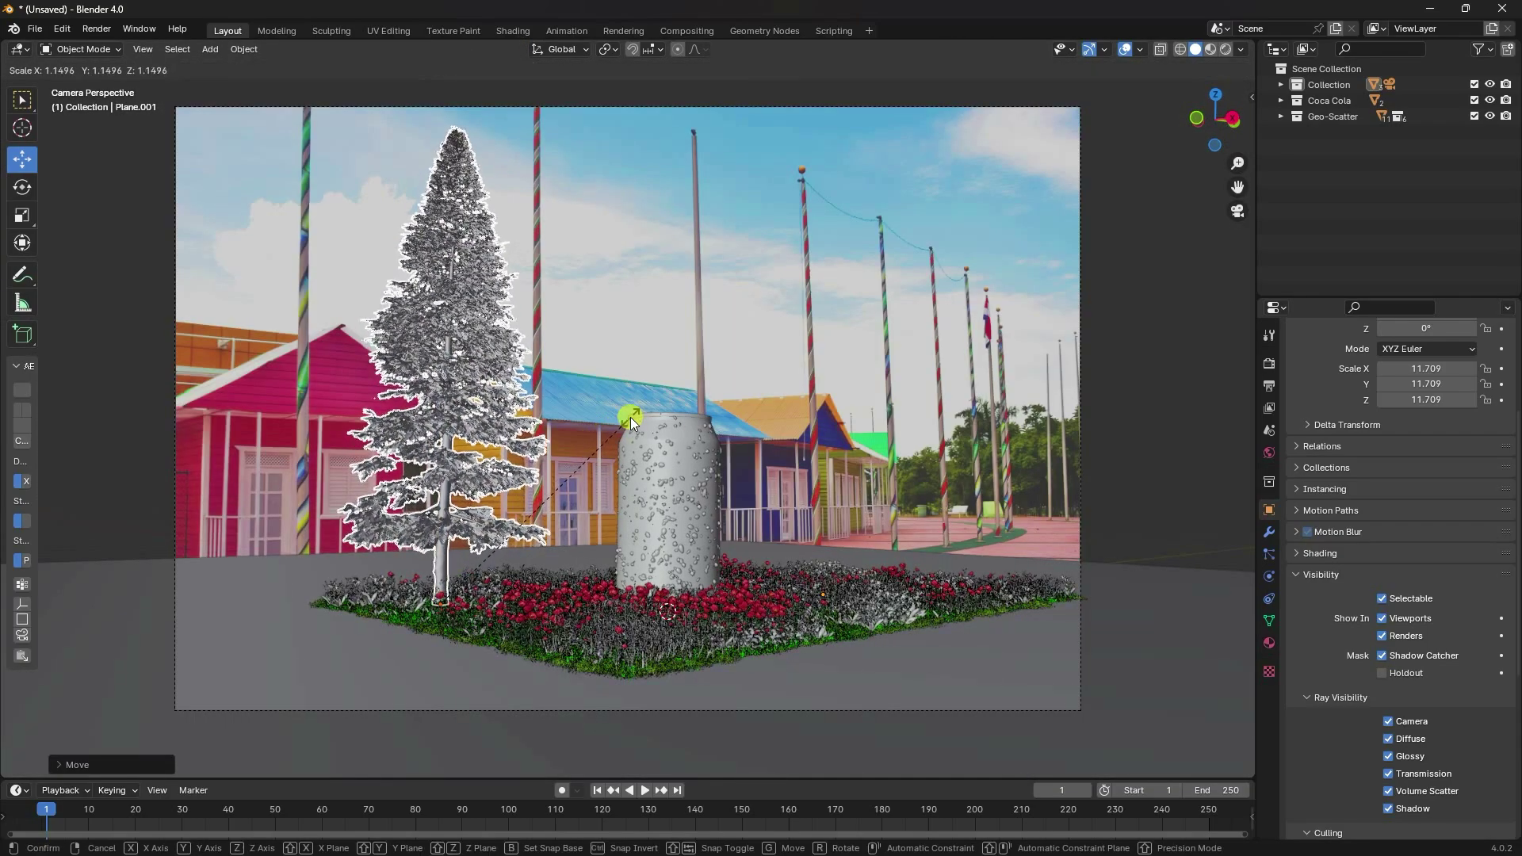
left_click(634, 437)
key("KP_0")
middle_click_drag(625, 440, 620, 464)
- Paste a smaller copy of the spruce and place it just right of the can
key("ctrl+c")
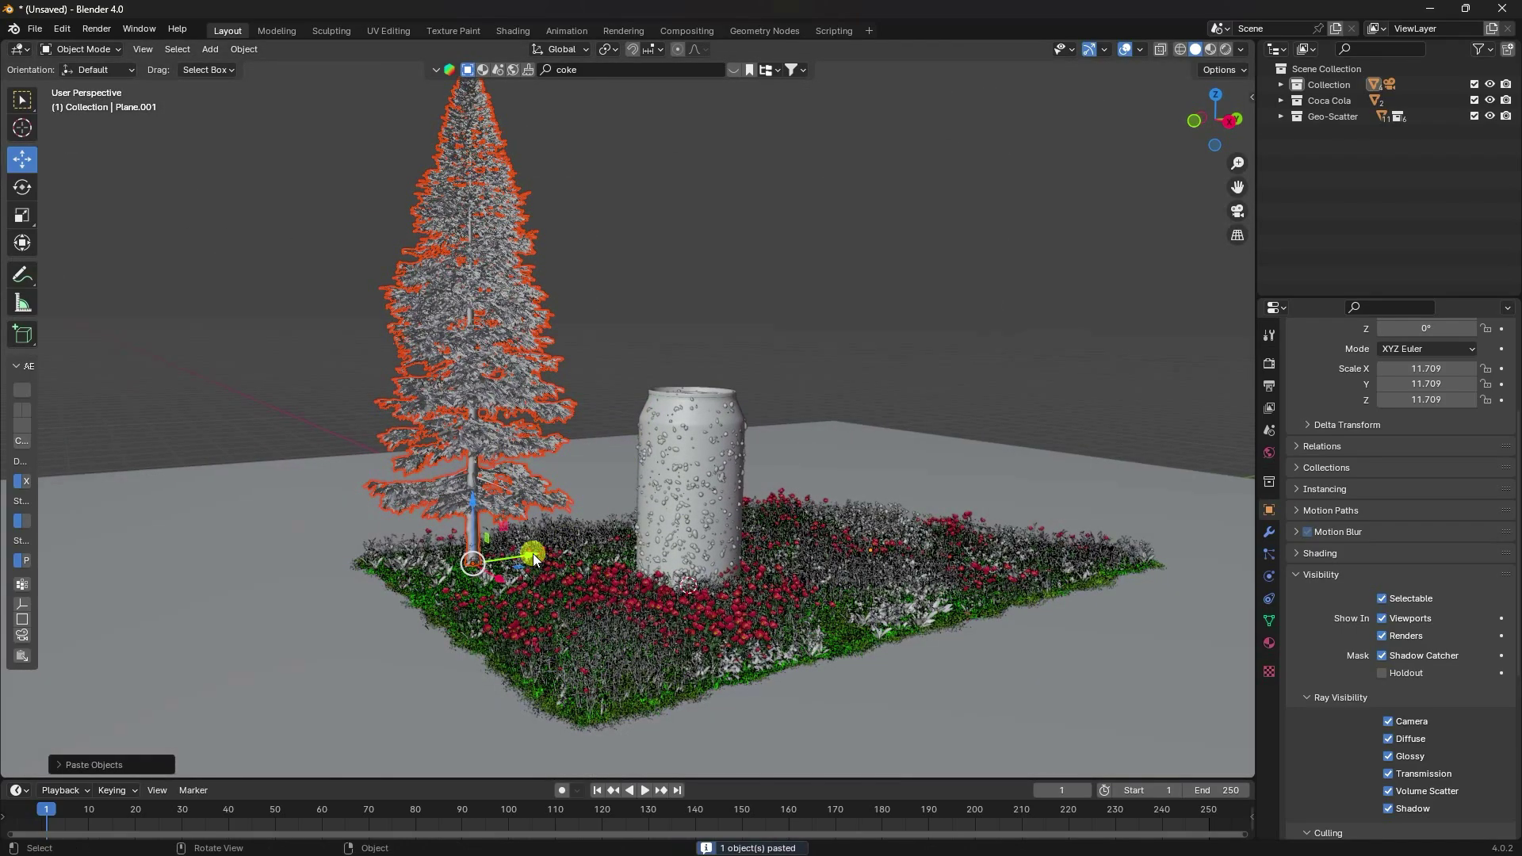
key("ctrl+v")
key("g")
key("y")
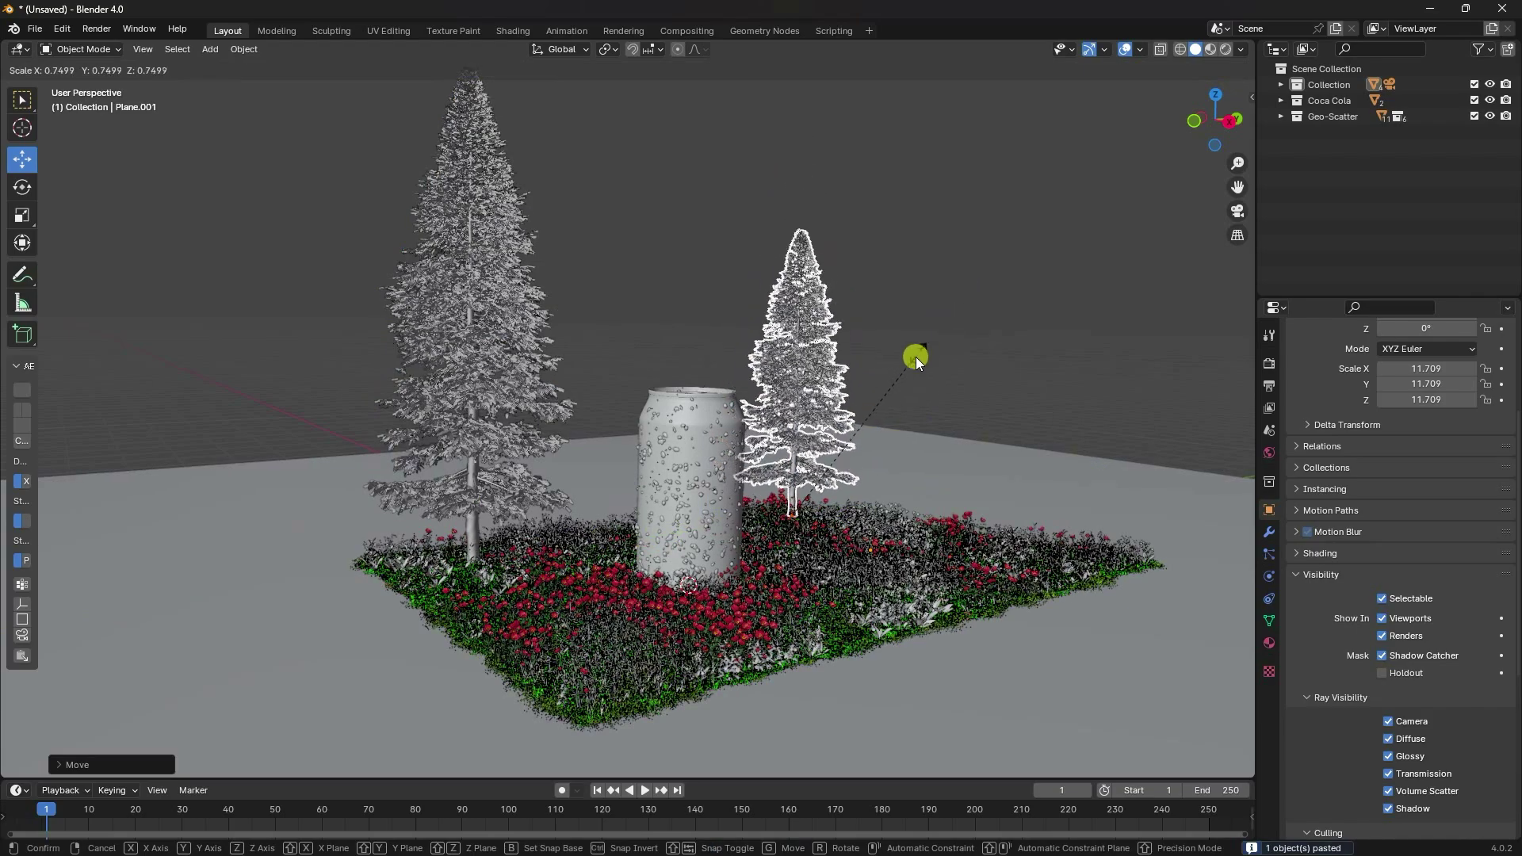
left_click(916, 357)
key("KP_0")
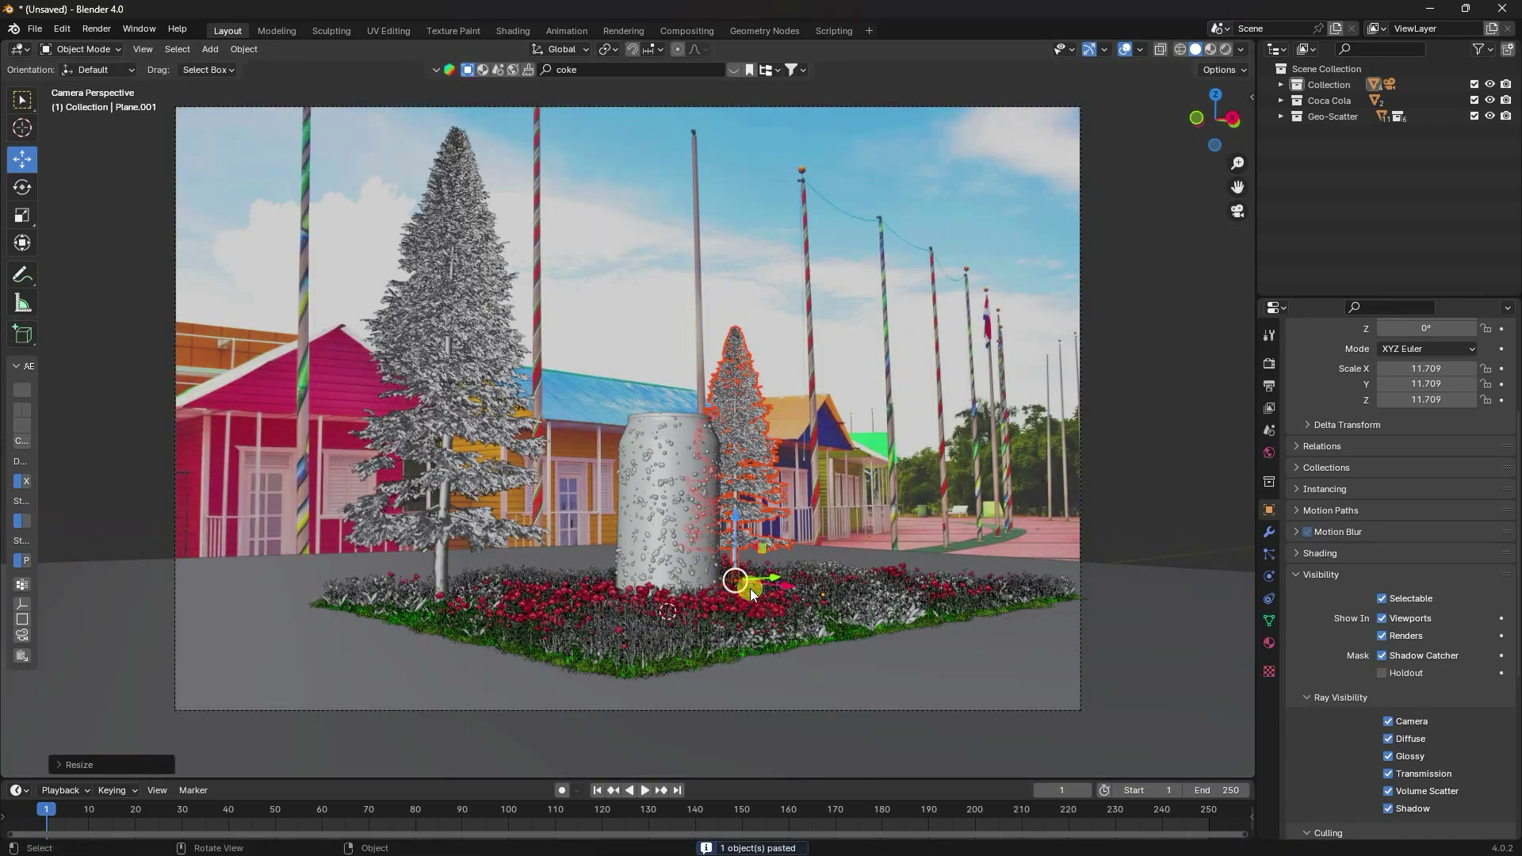
left_click_drag(750, 588, 793, 584)
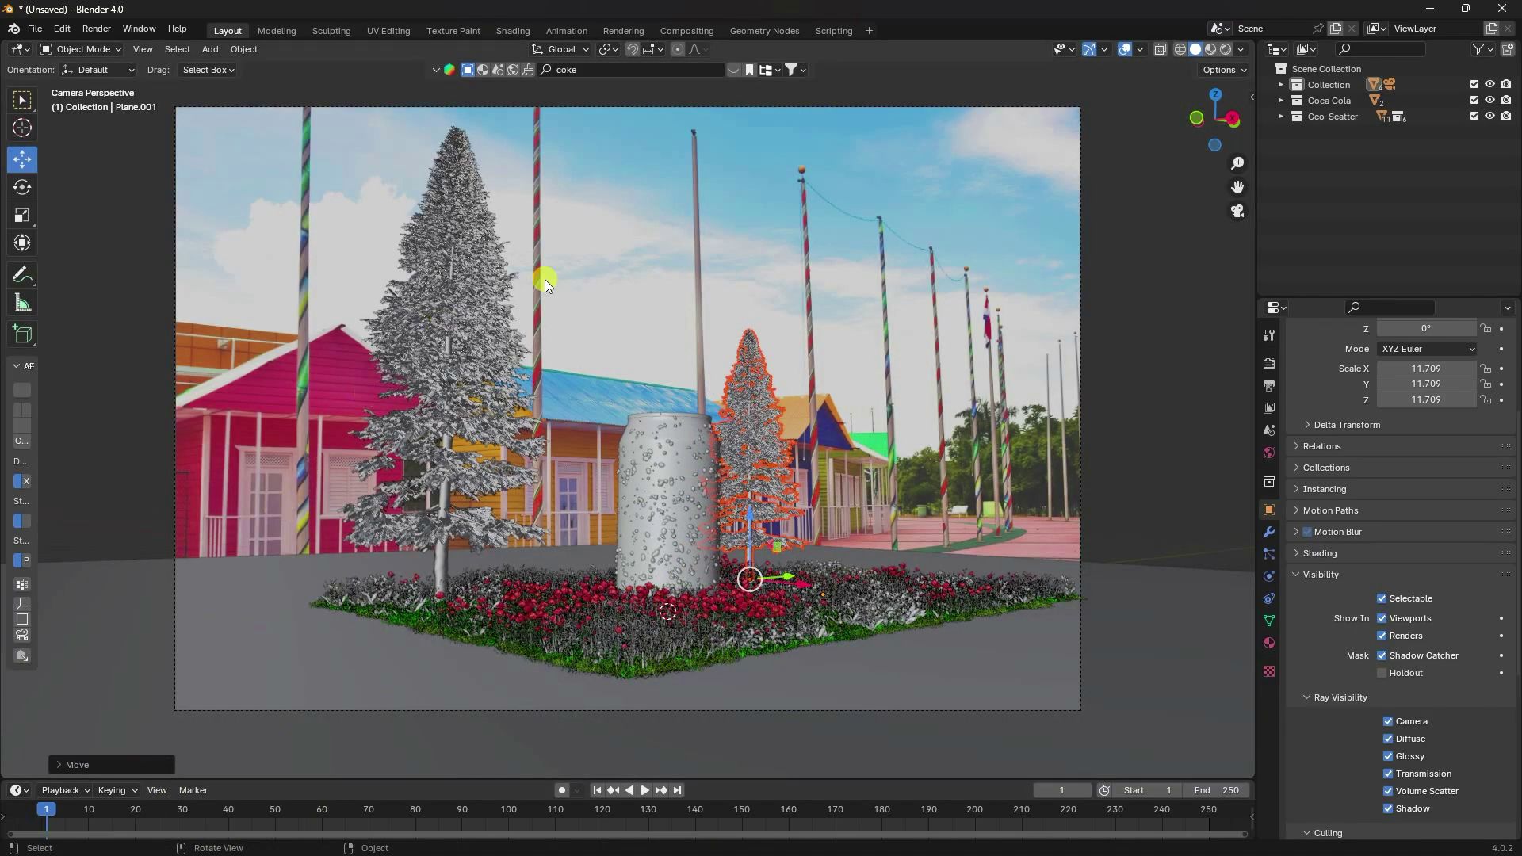
scroll(641, 416, "up", 2)
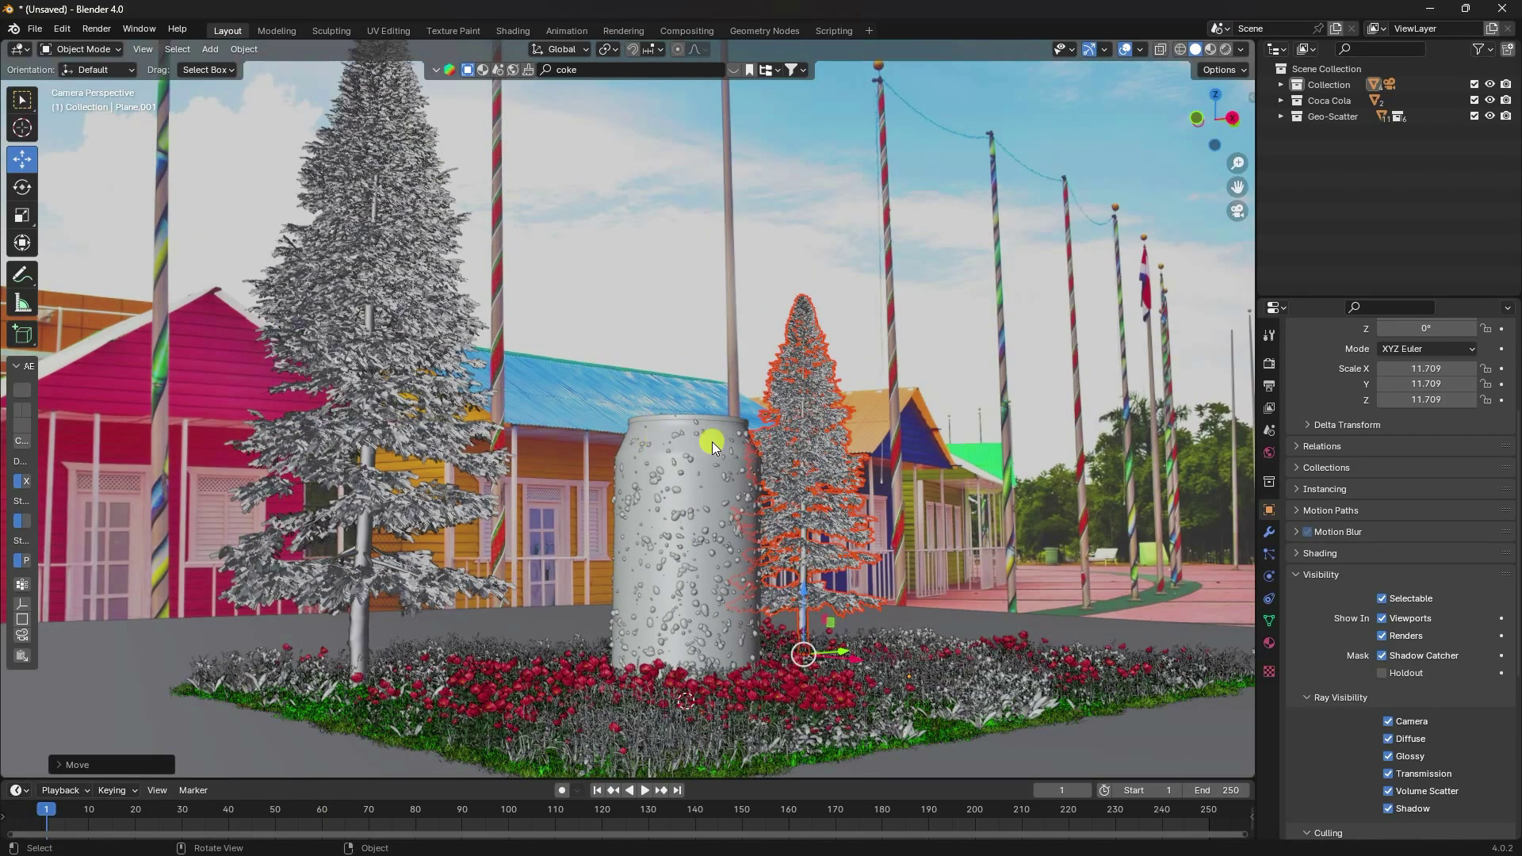
left_click(1269, 364)
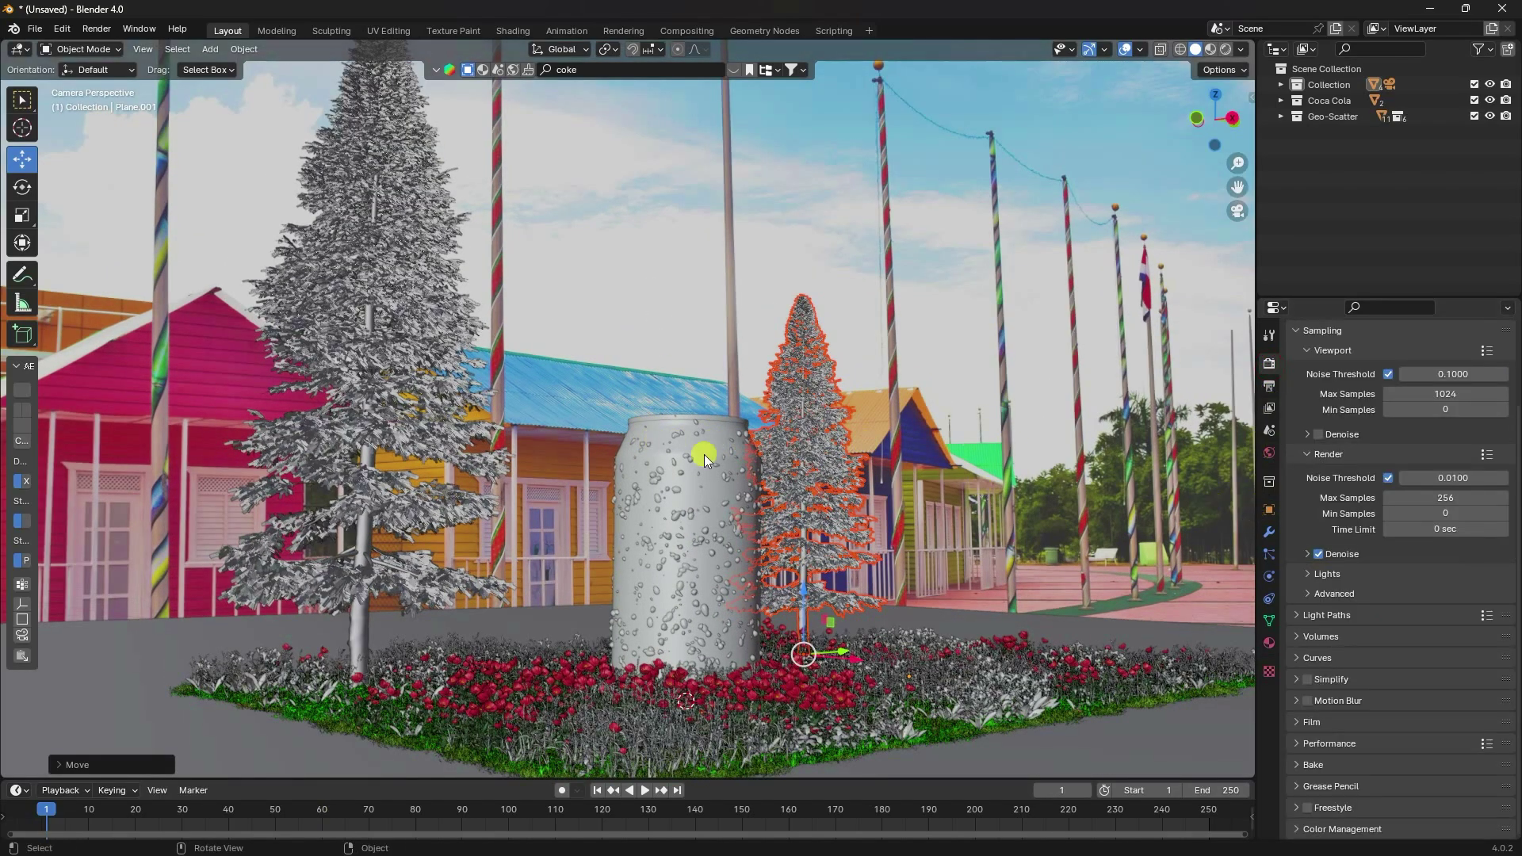
- Light the world with the cedar_bridge_4k.exr environment texture at strength 1.5
left_click(1268, 455)
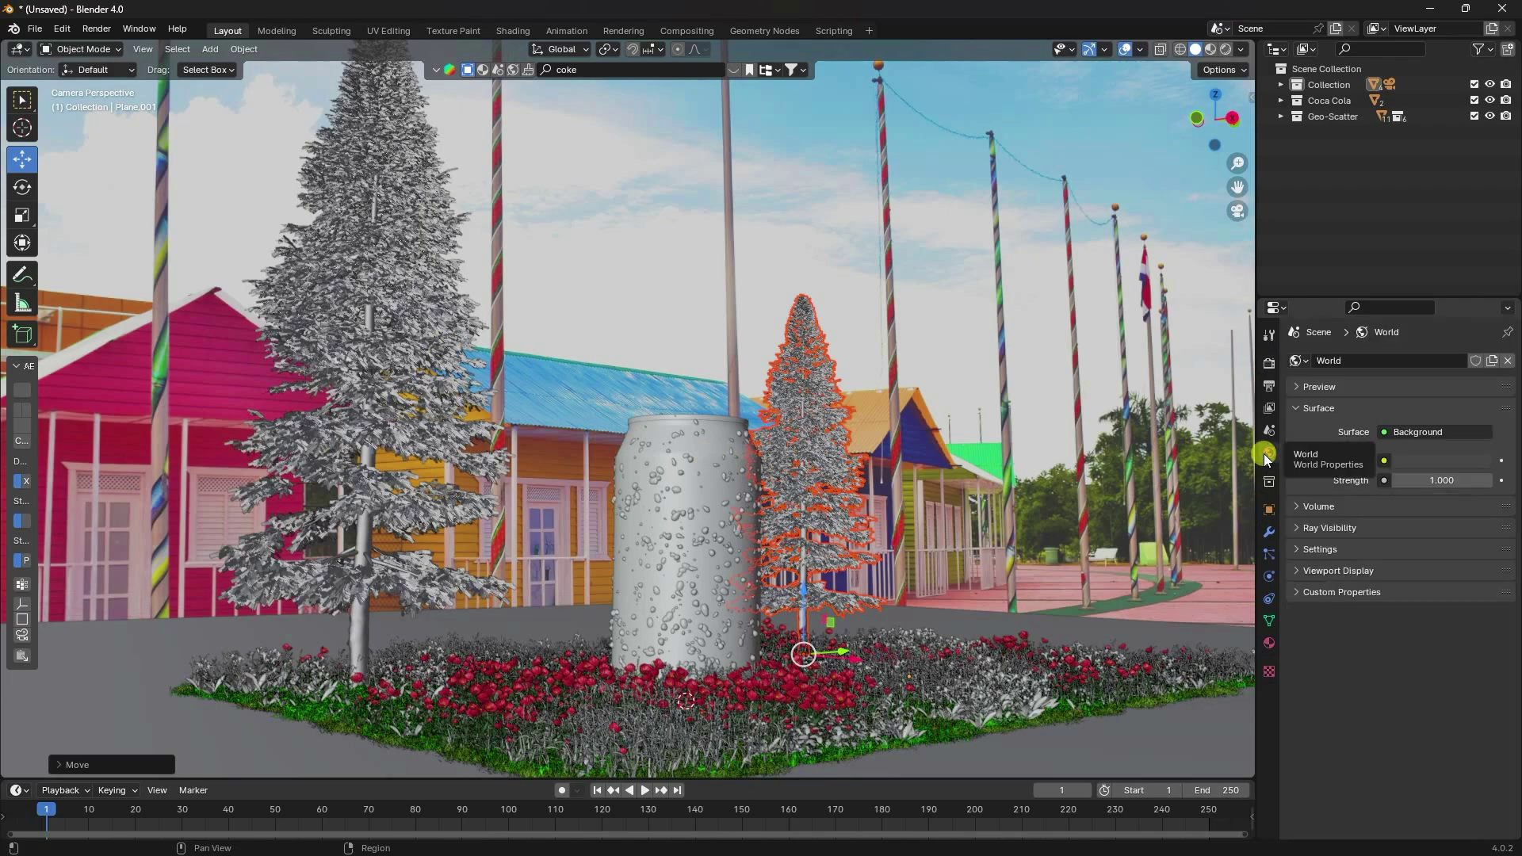
left_click(1384, 461)
left_click(1030, 526)
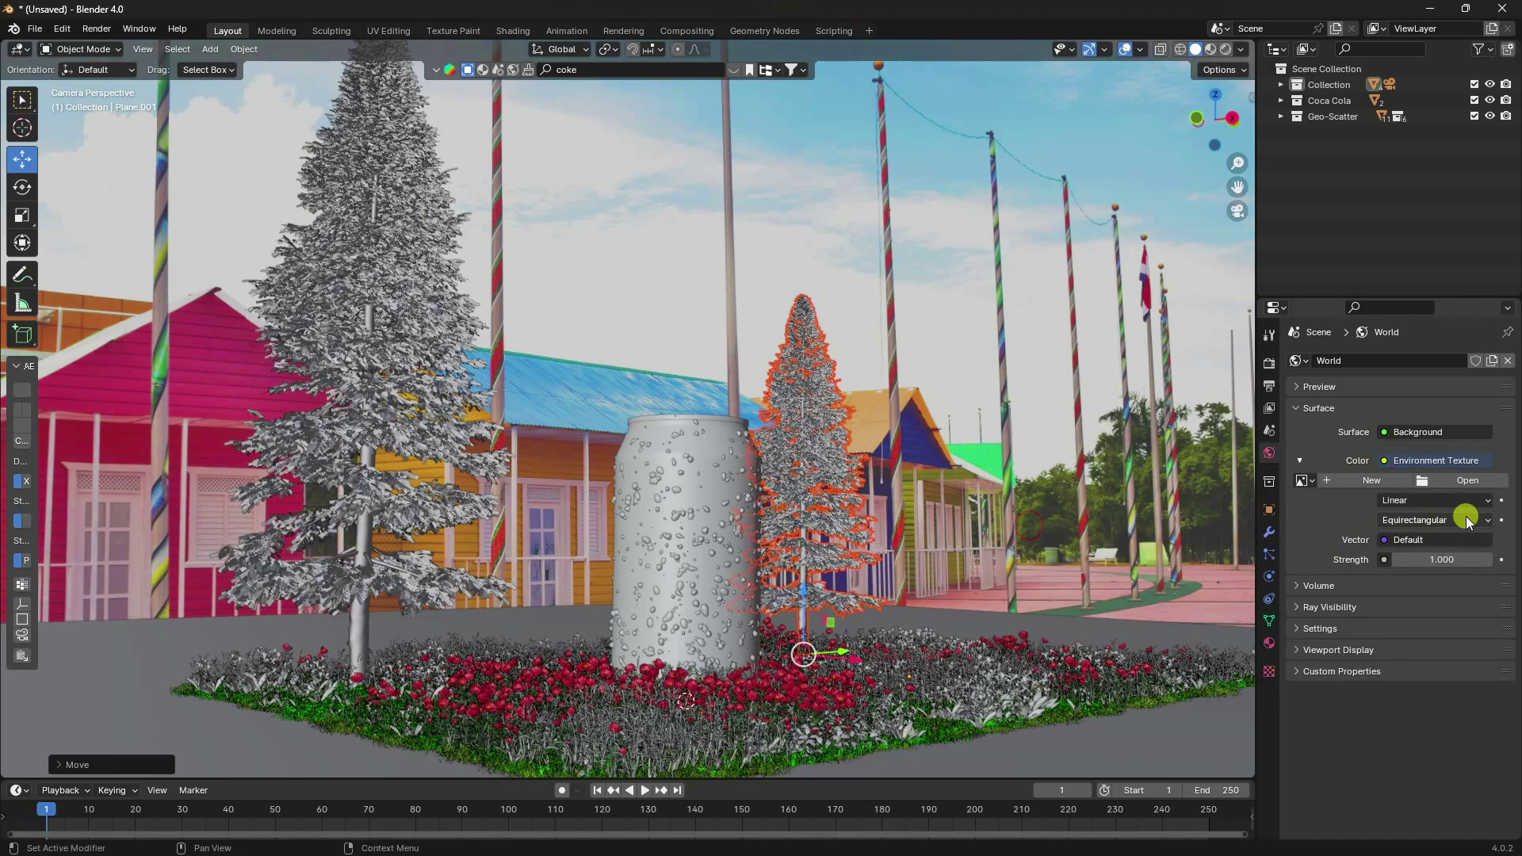
left_click(1443, 481)
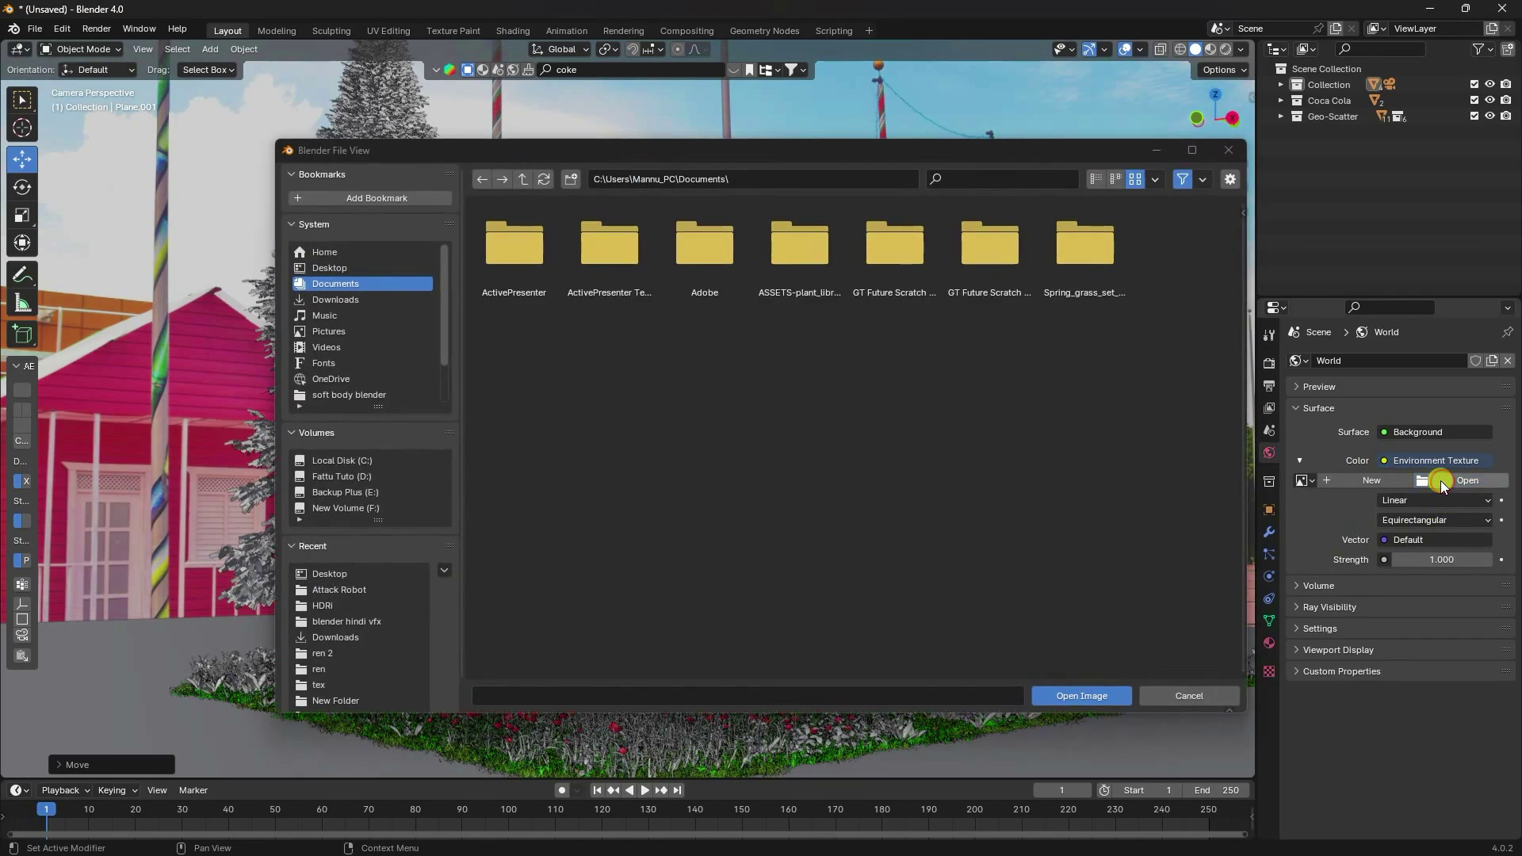
left_click(325, 605)
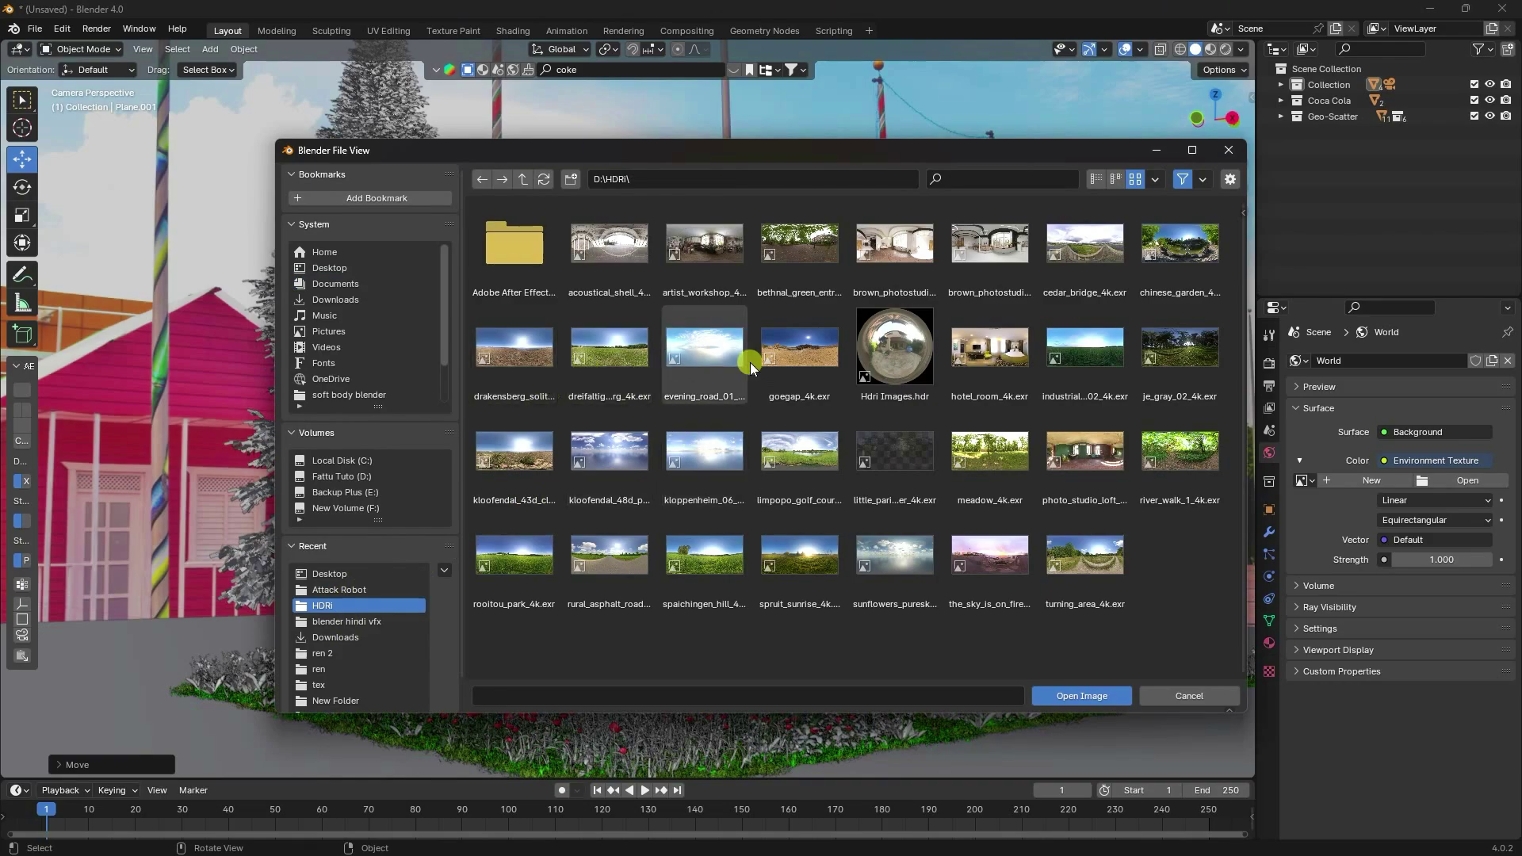
left_click(1080, 265)
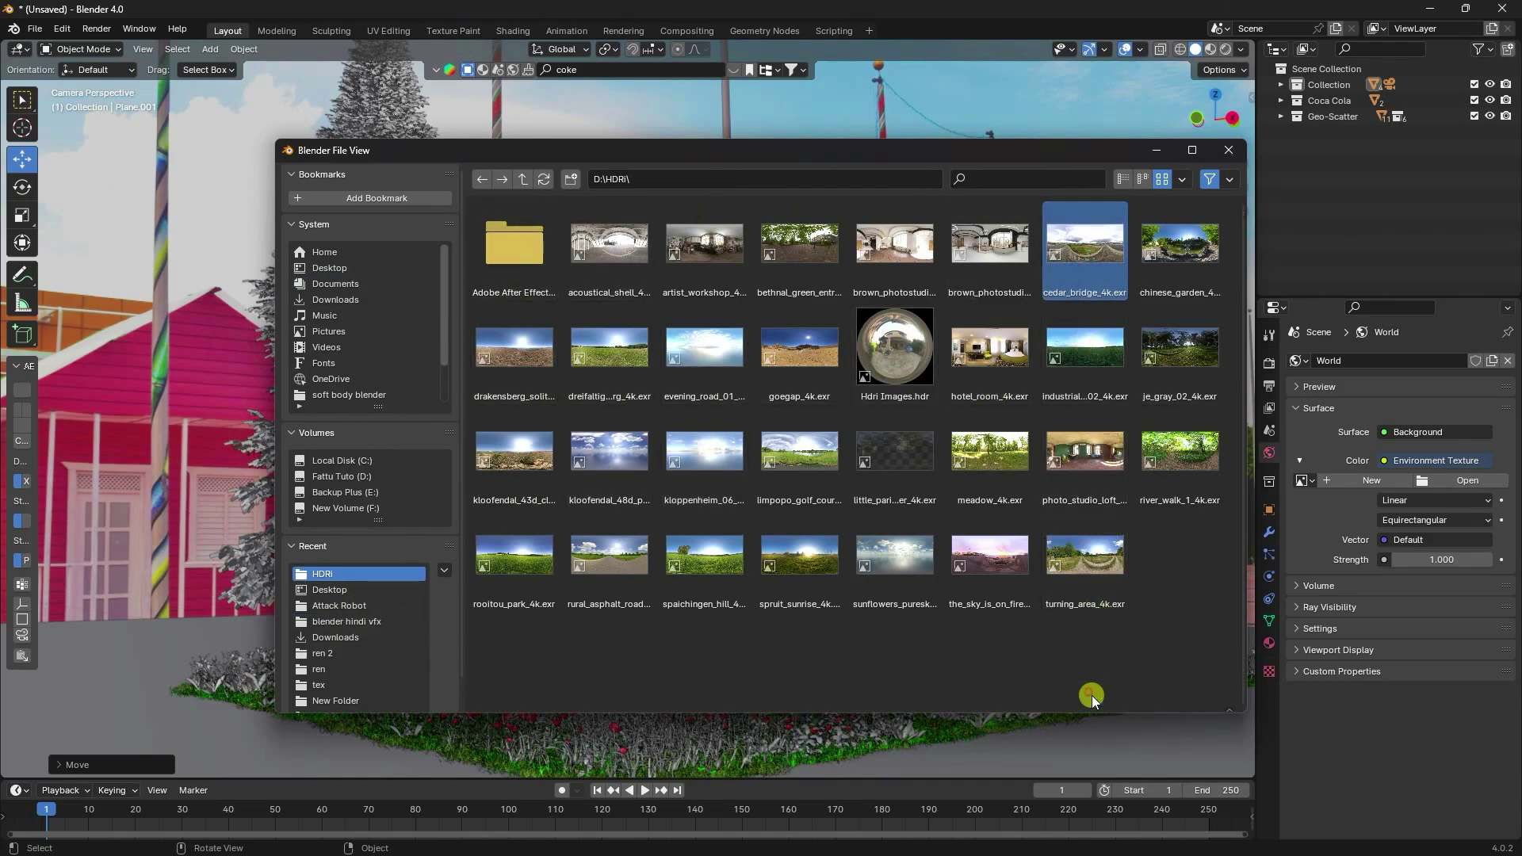
left_click(1091, 697)
left_click(1441, 618)
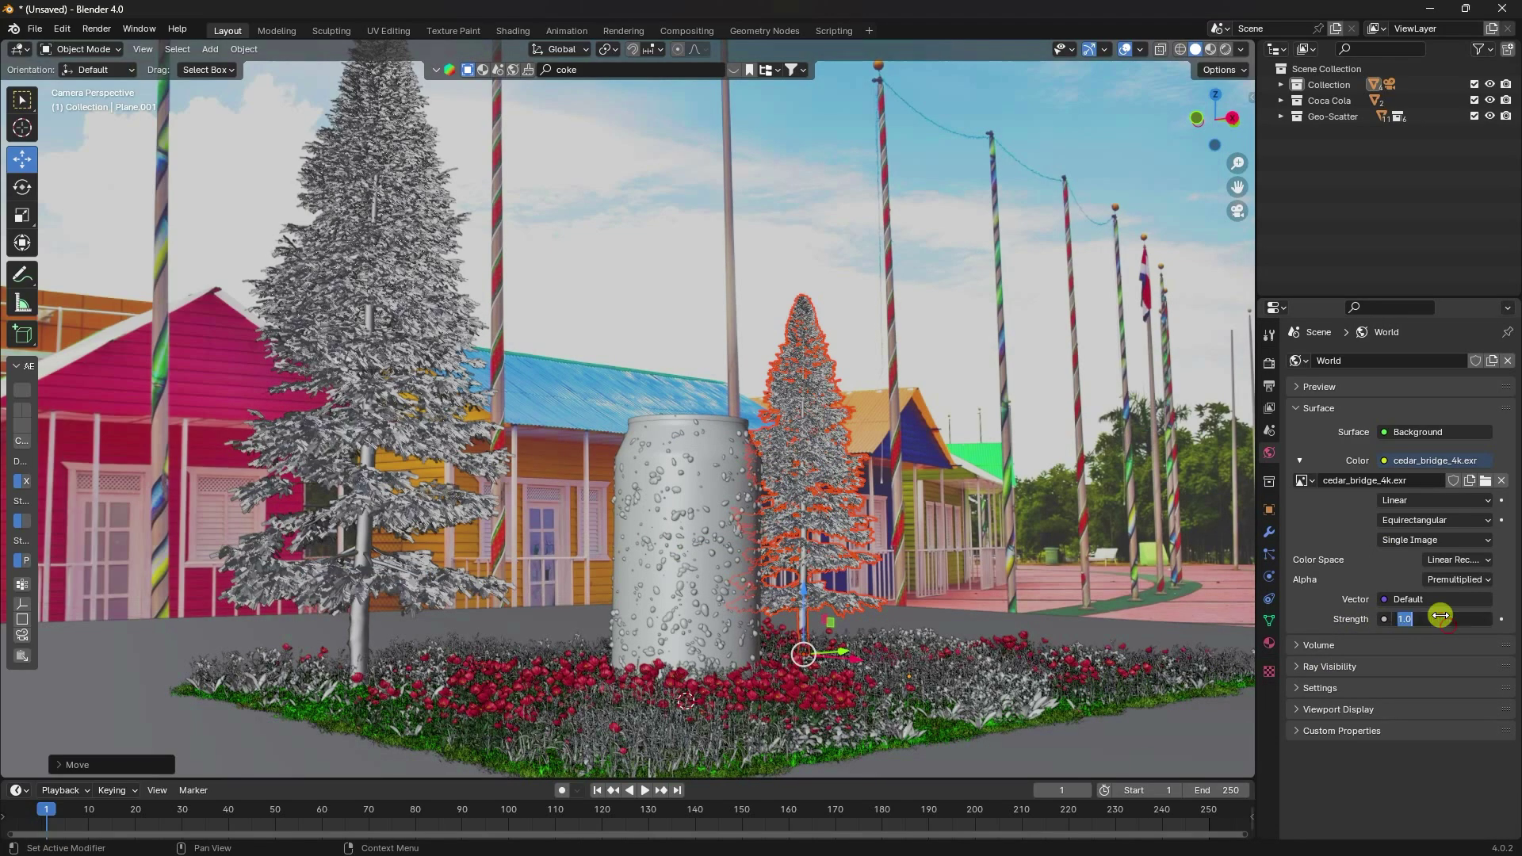
key("Return")
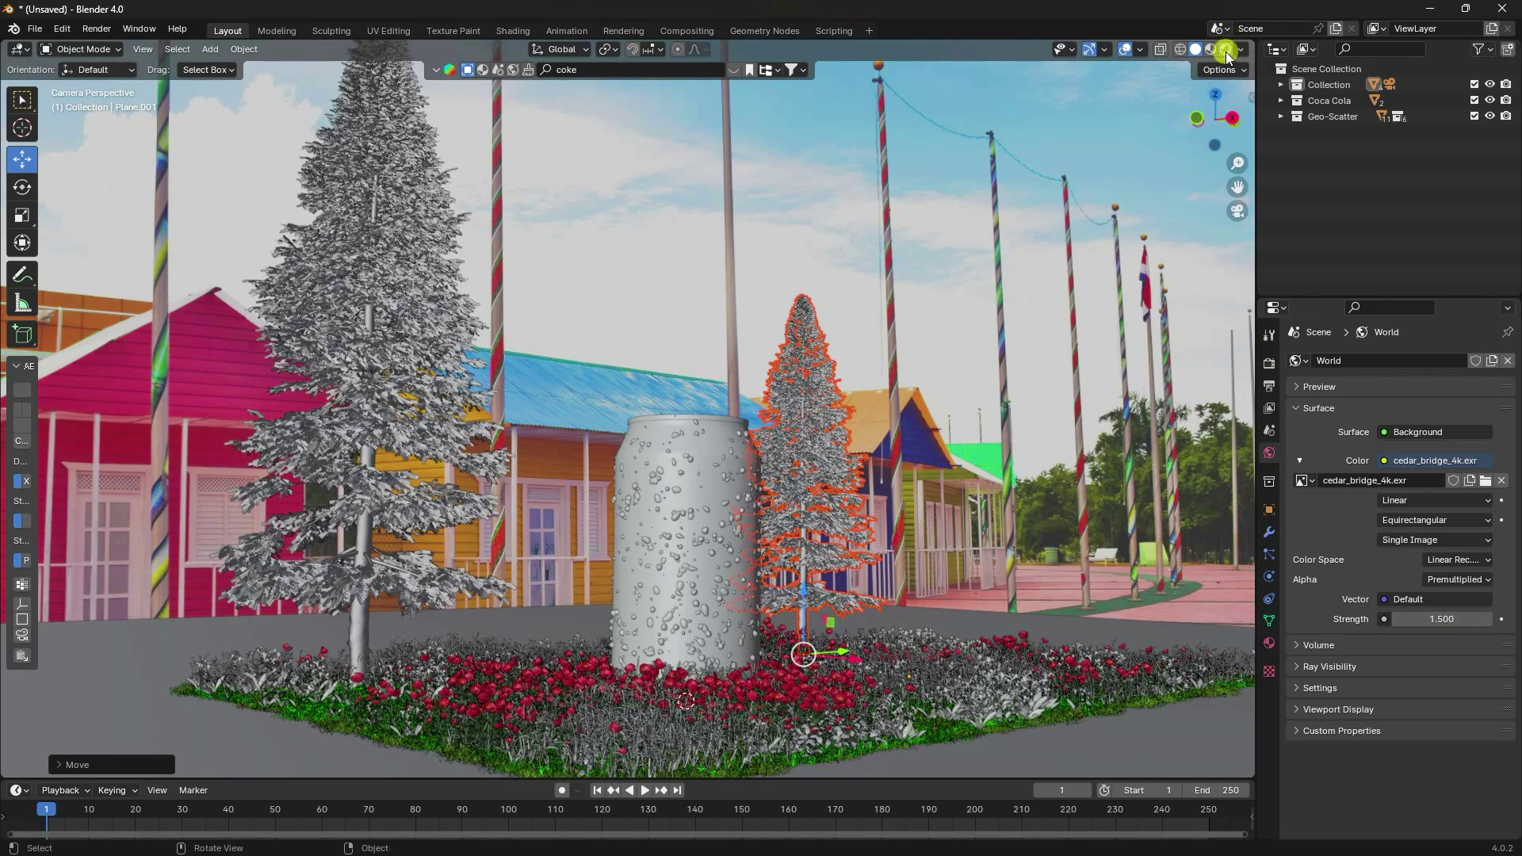
key("z")
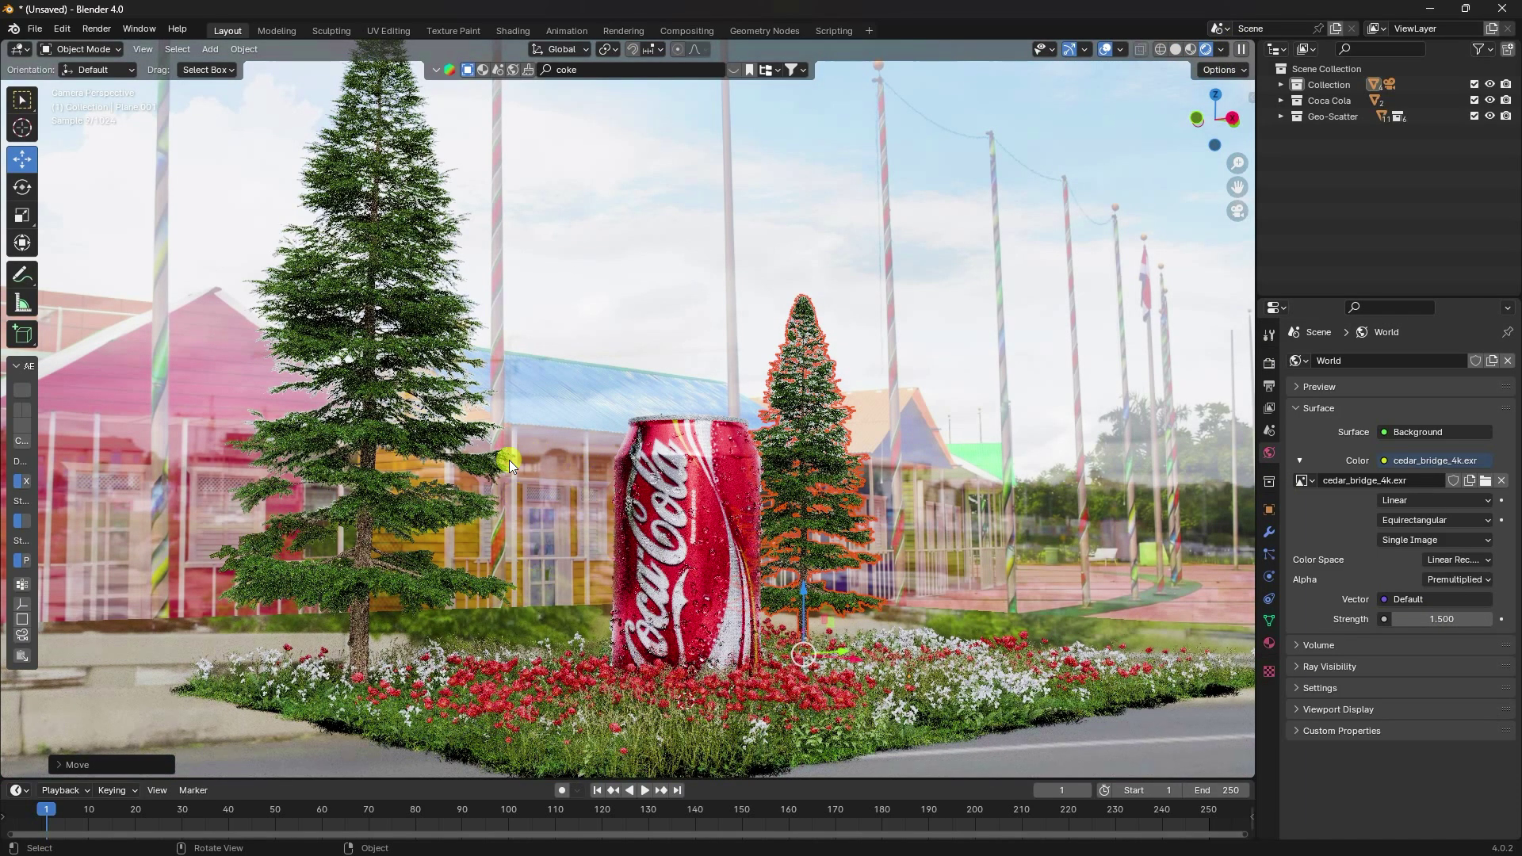
- Tick Transparent in the Film settings of Render Properties
key("Home")
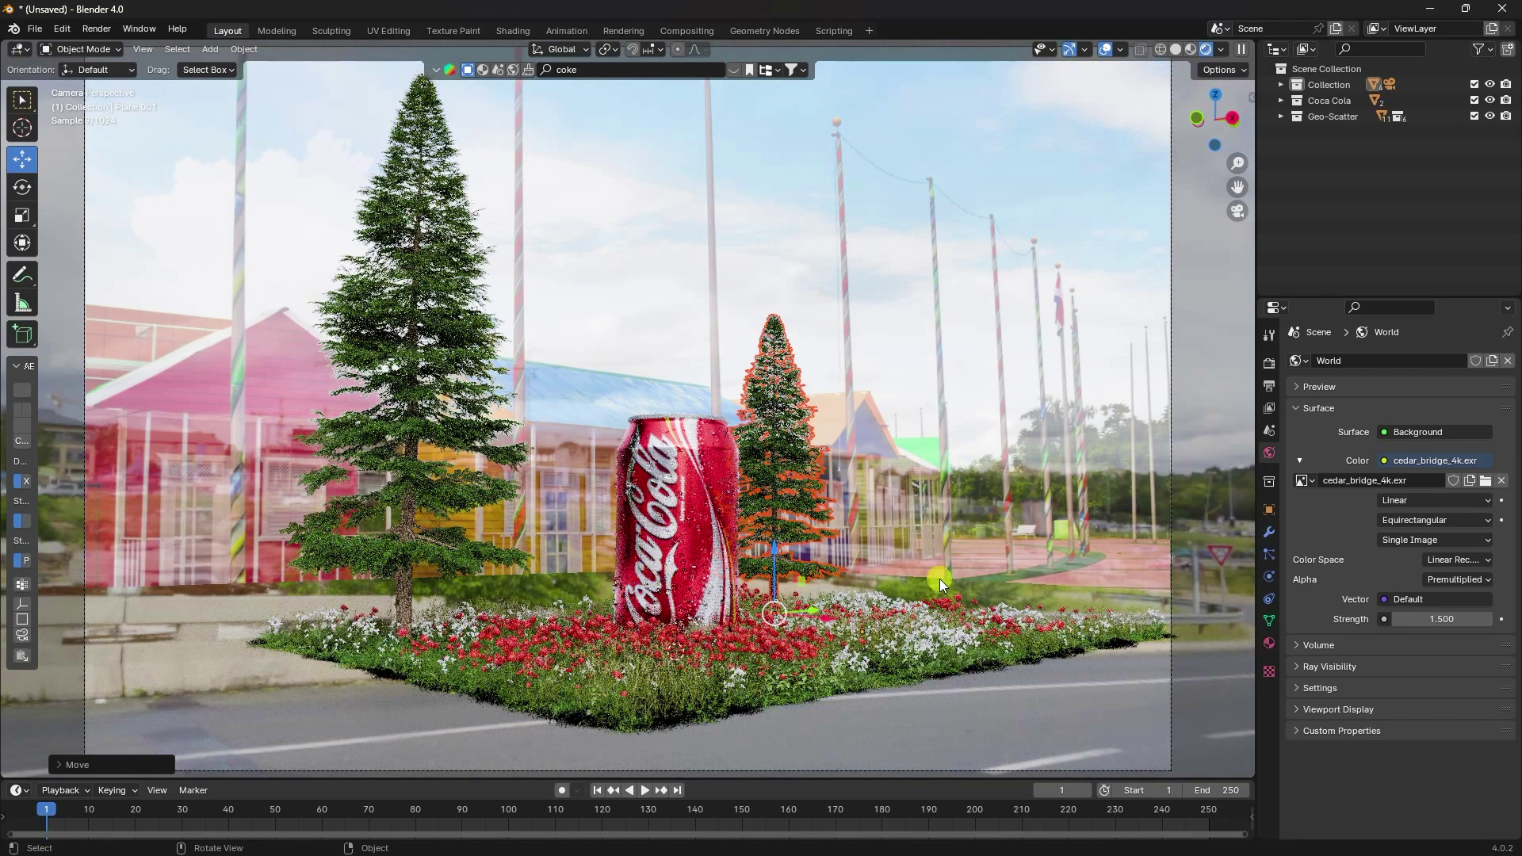
left_click(1270, 363)
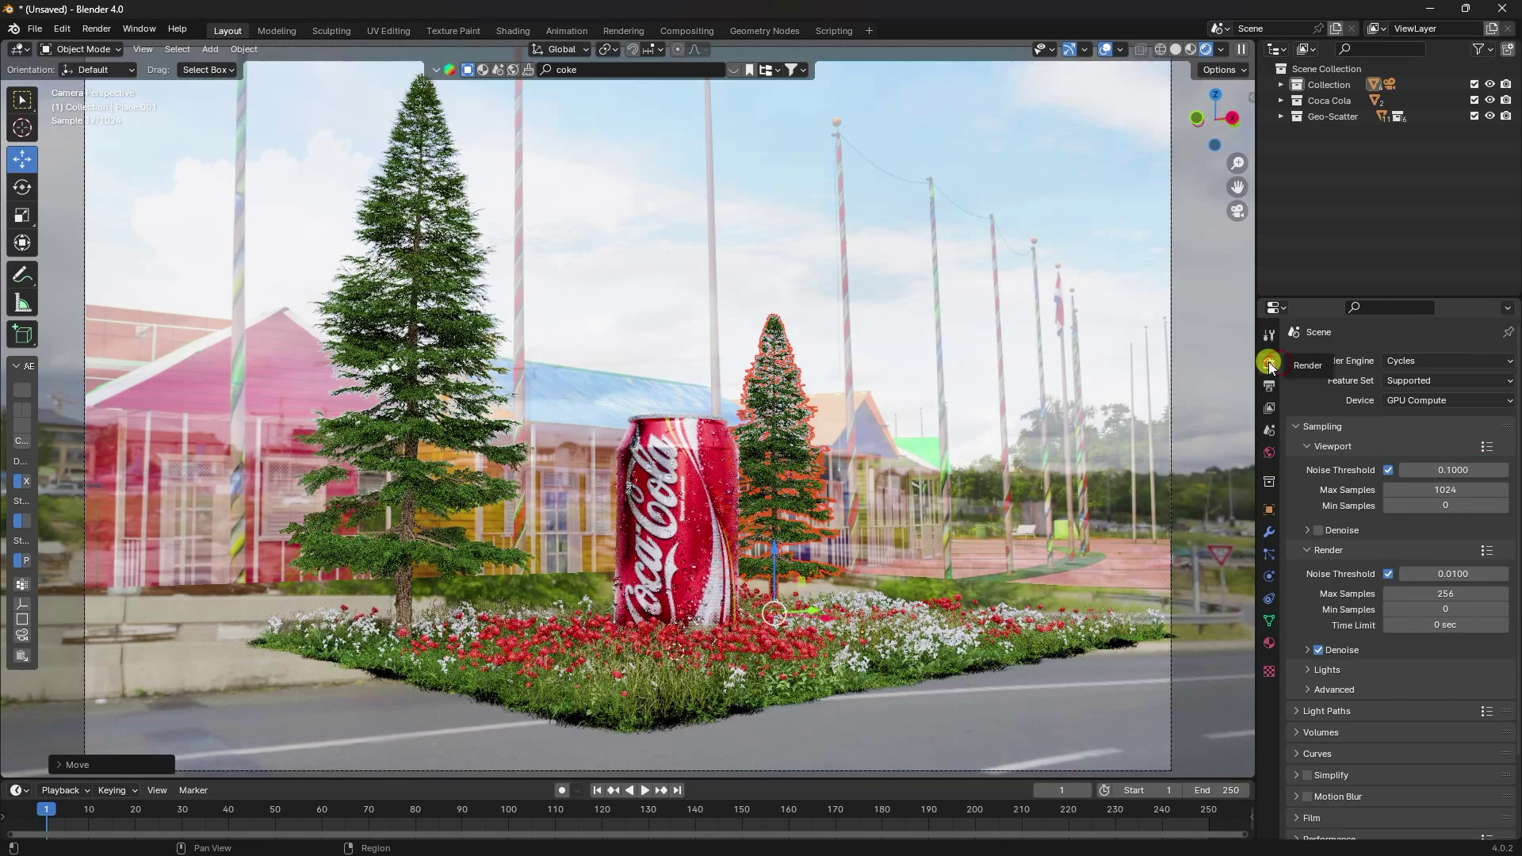
scroll(1310, 582, "down", 3)
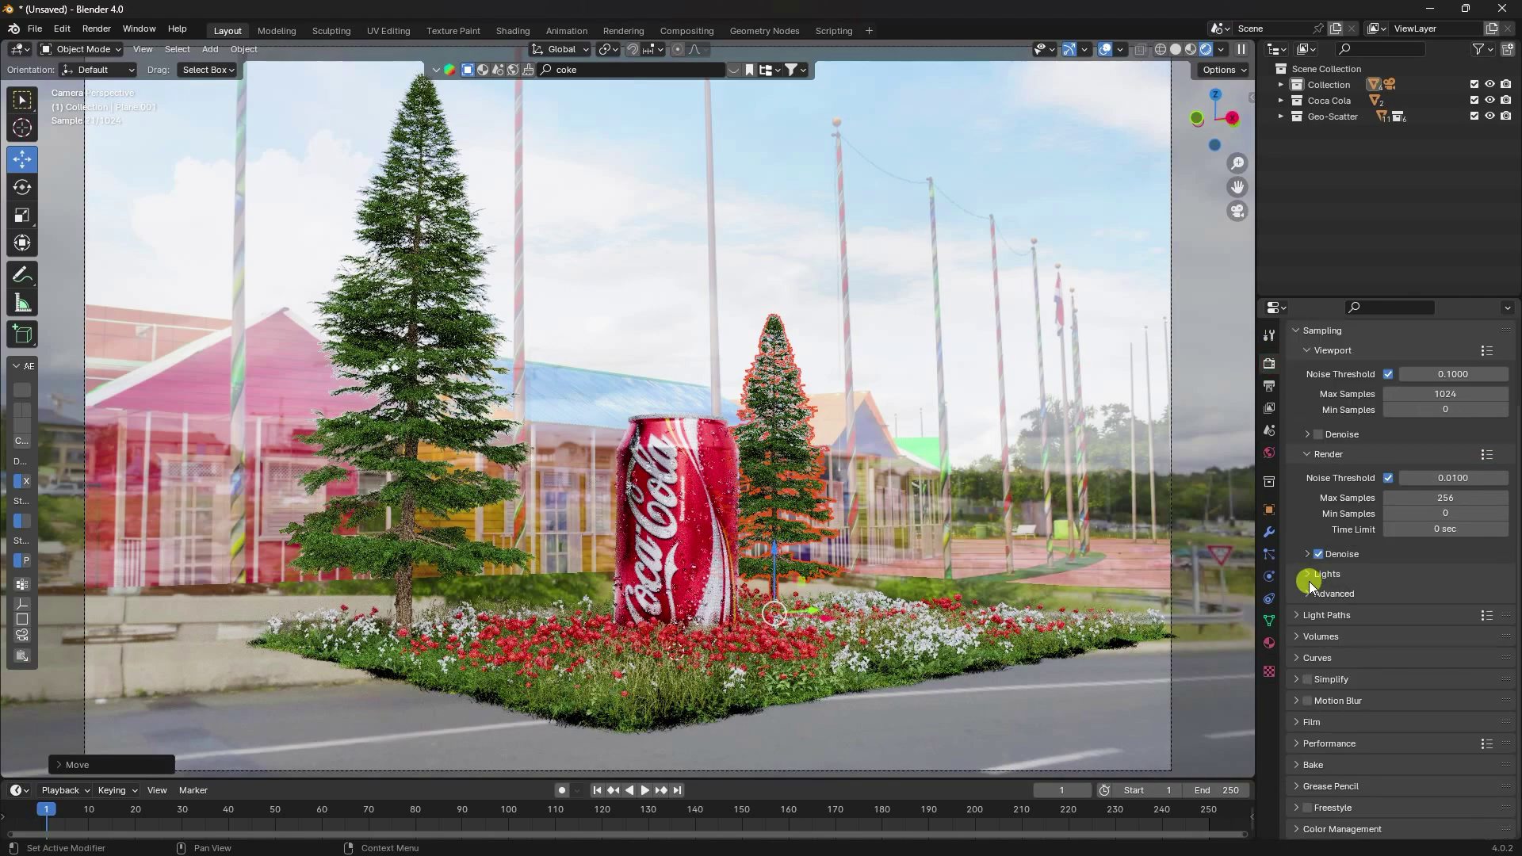
left_click(1292, 720)
scroll(1292, 717, "down", 5)
left_click(1318, 677)
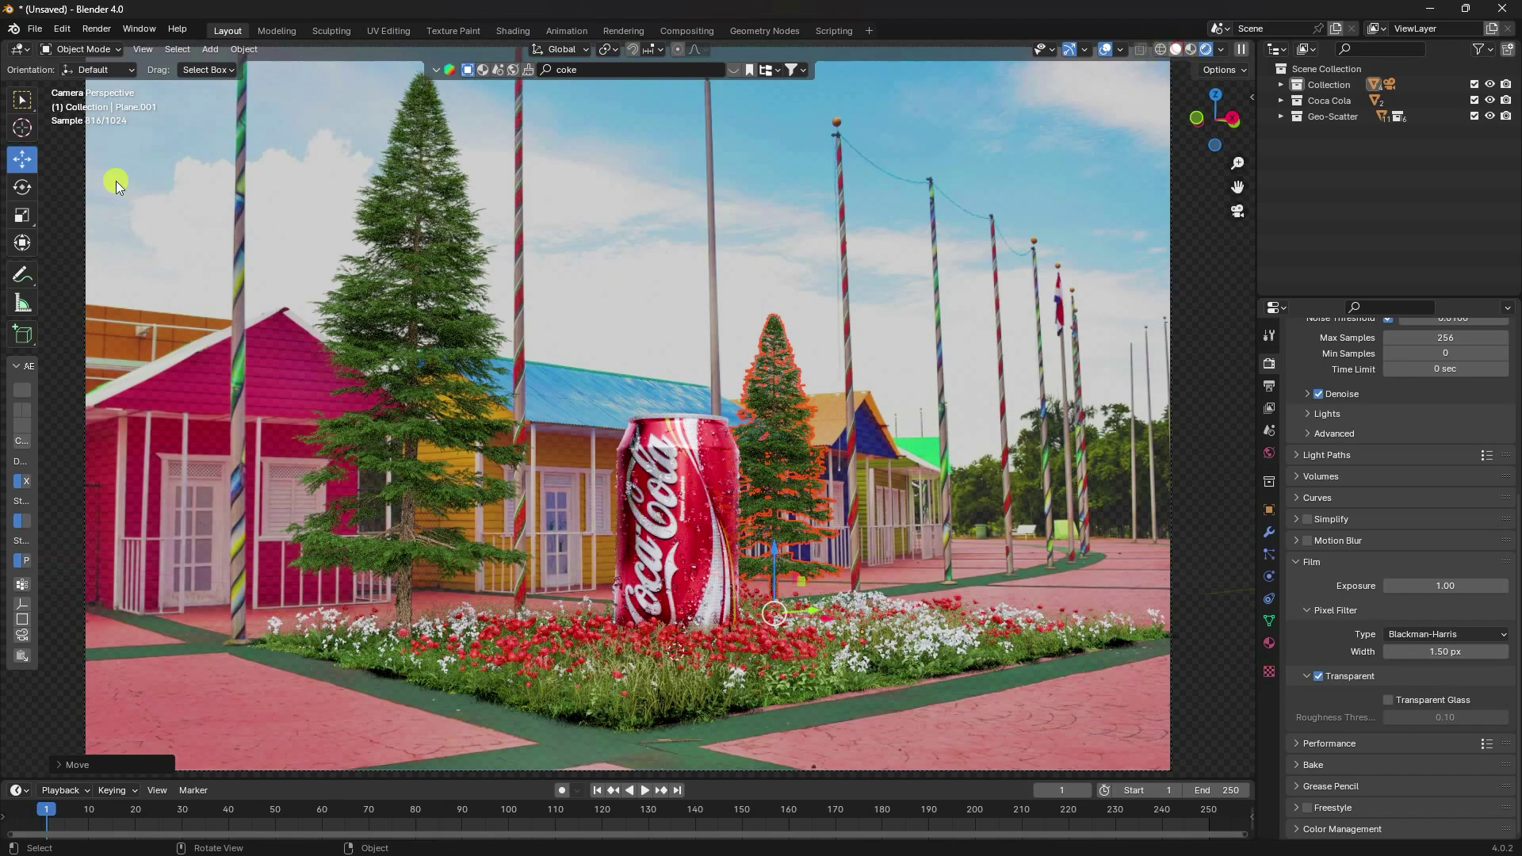
- Import Attack Robot.fbx from Desktop\blender hindi vfx\Images\attack-robot\source\Attack Robot
key("z")
left_click(35, 30)
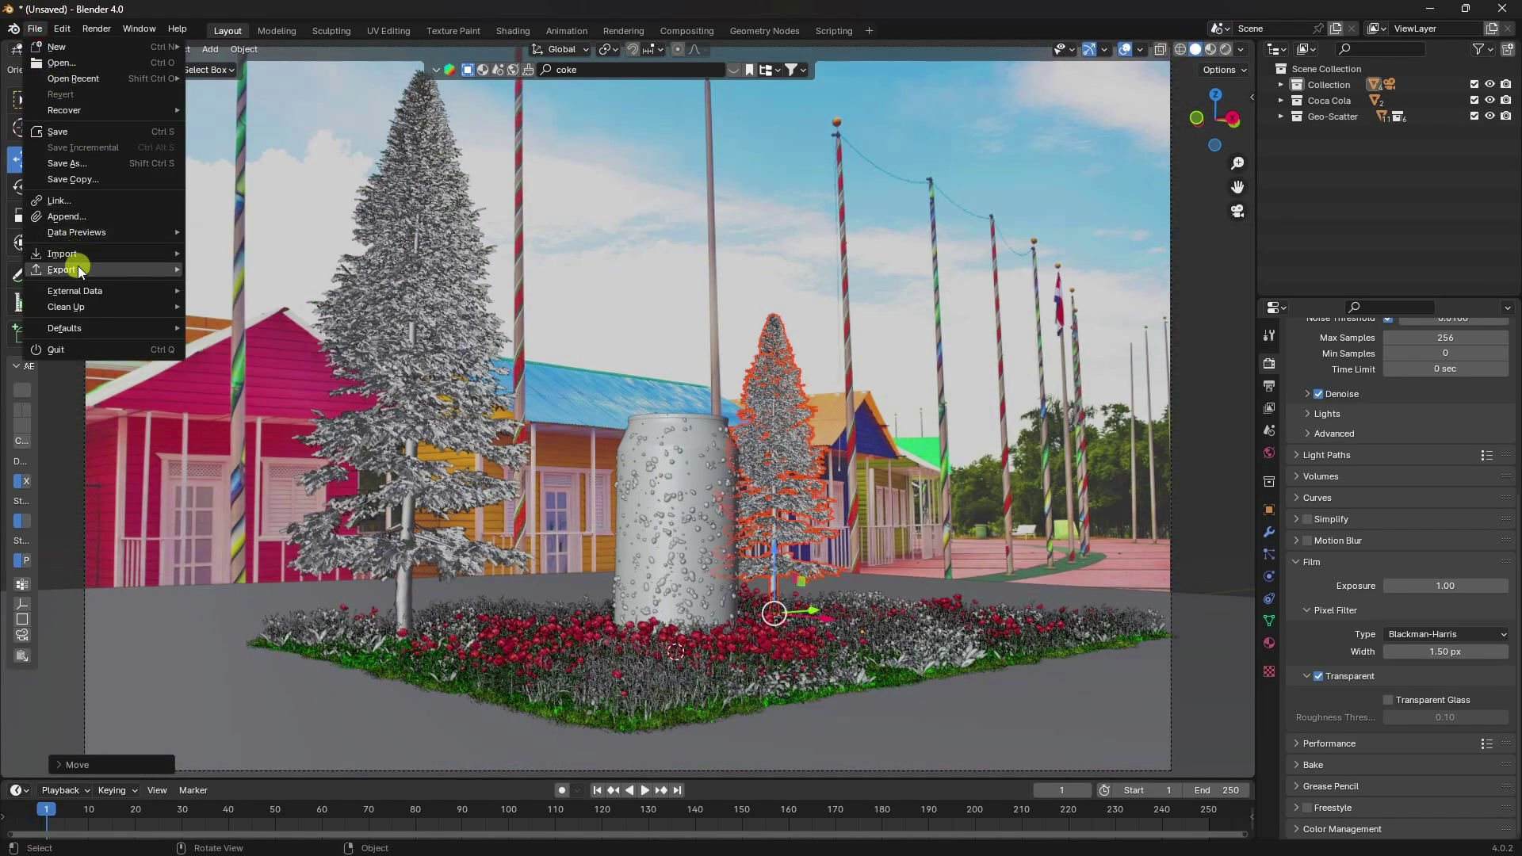
mouse_move(87, 254)
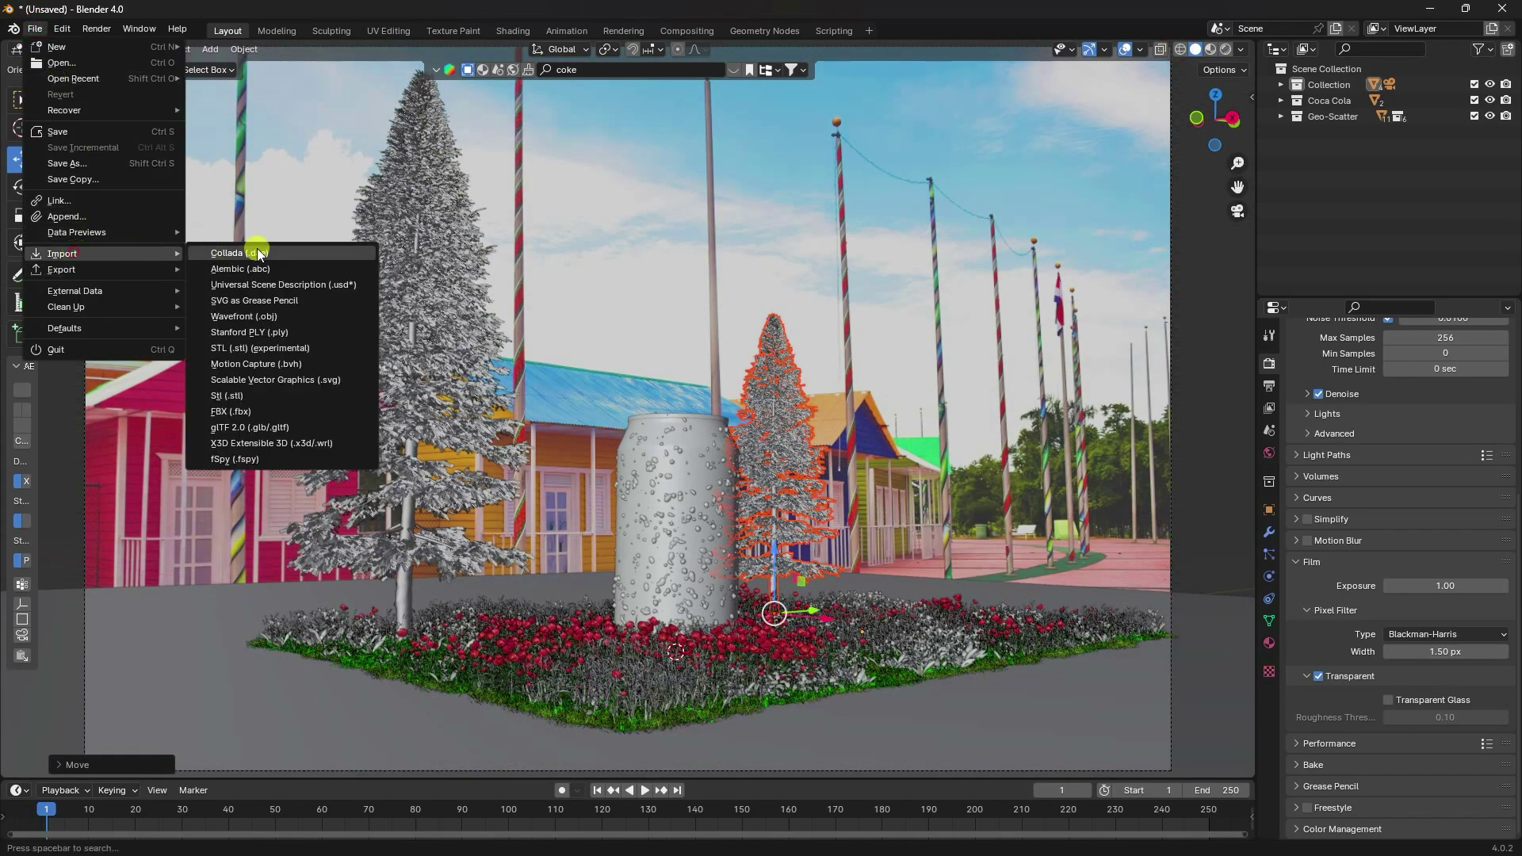
left_click(238, 411)
left_click(331, 267)
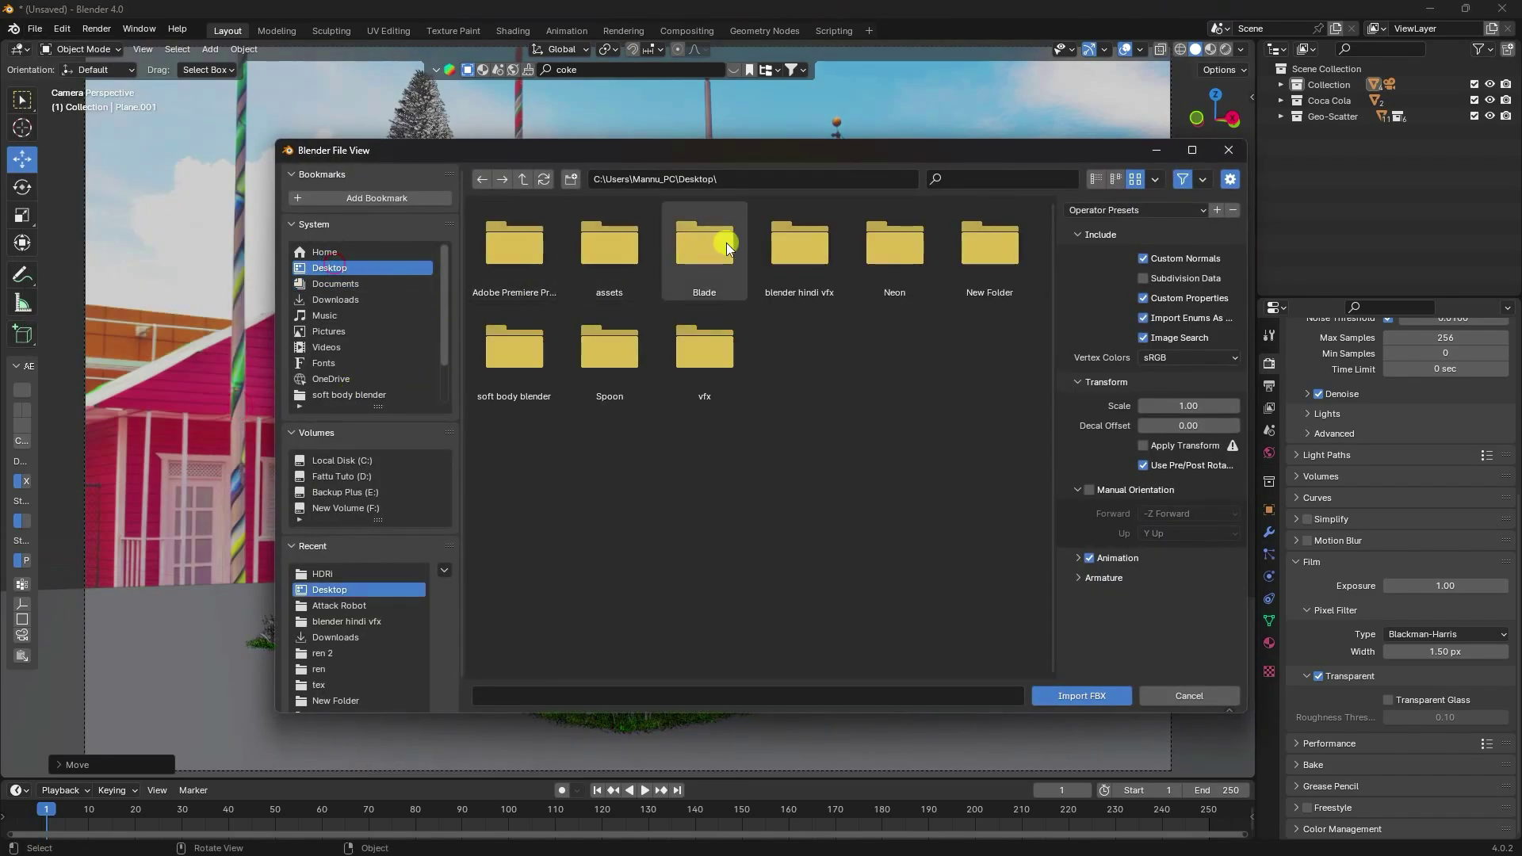
double_click(774, 245)
double_click(706, 255)
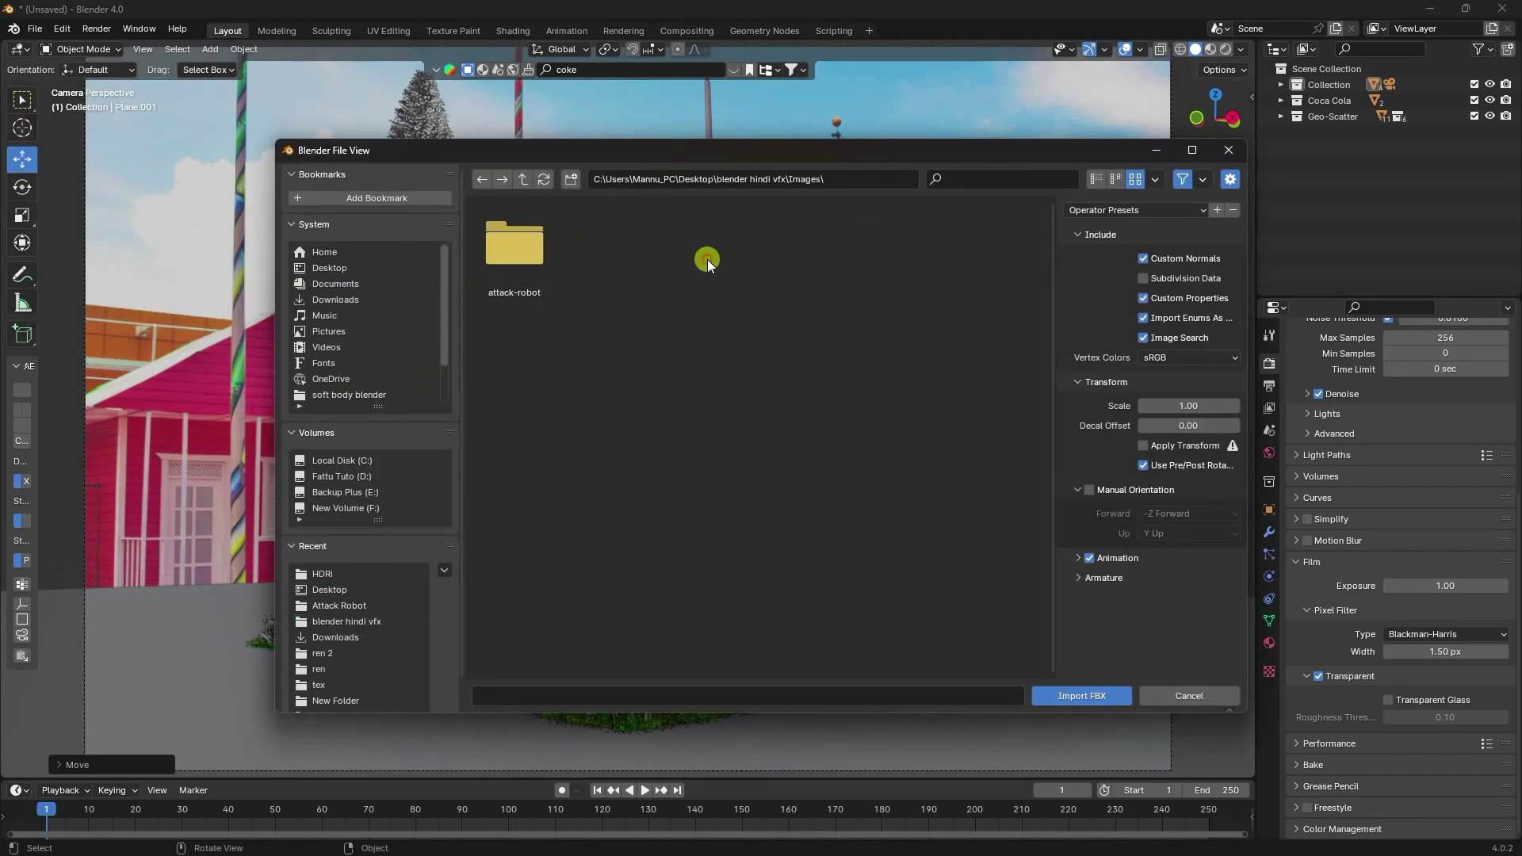
double_click(514, 249)
double_click(513, 251)
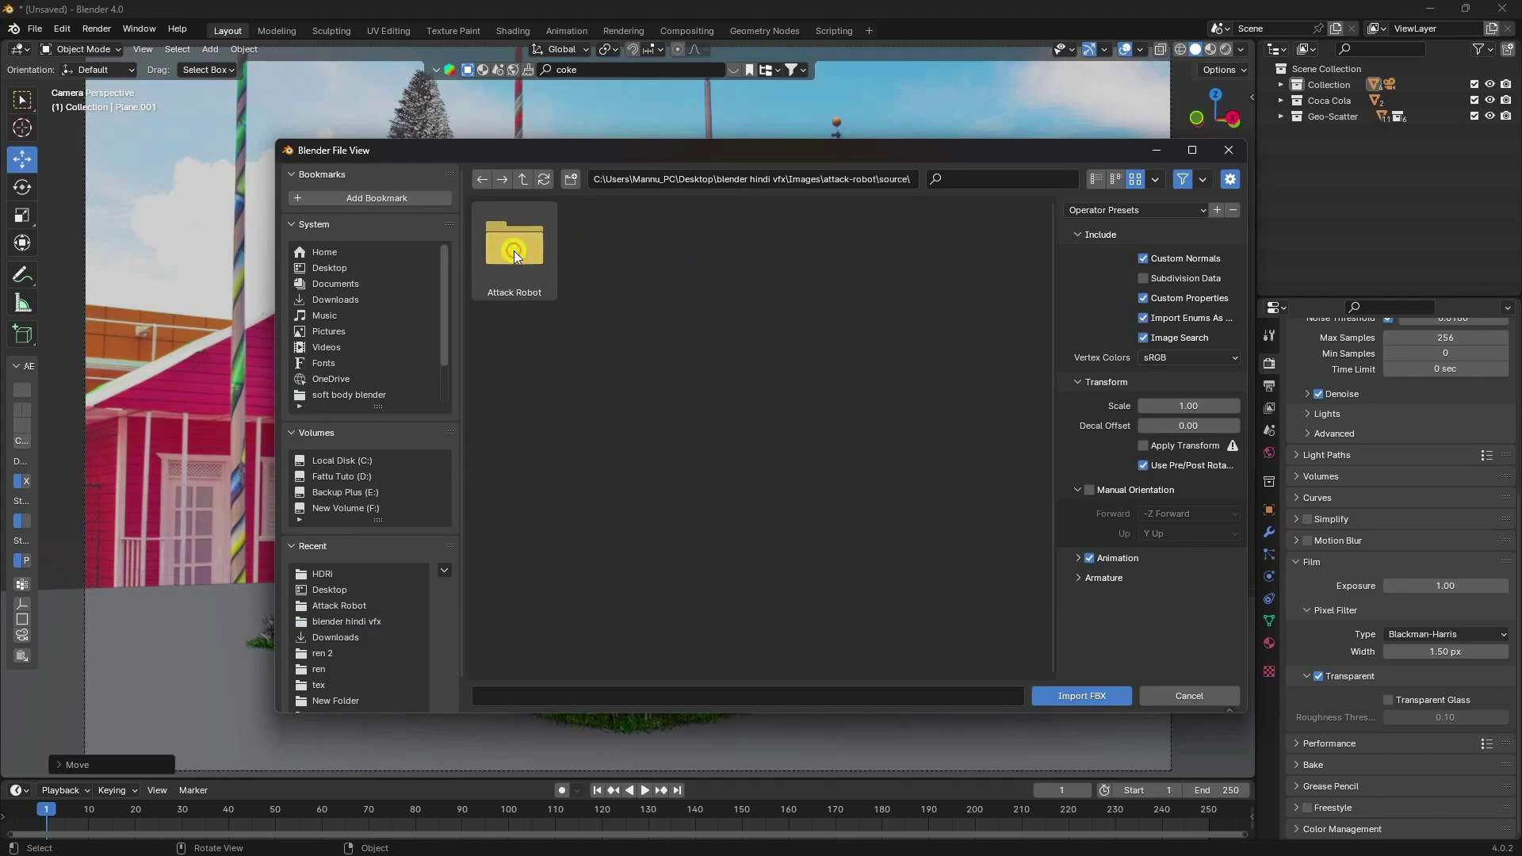
double_click(513, 251)
left_click(616, 230)
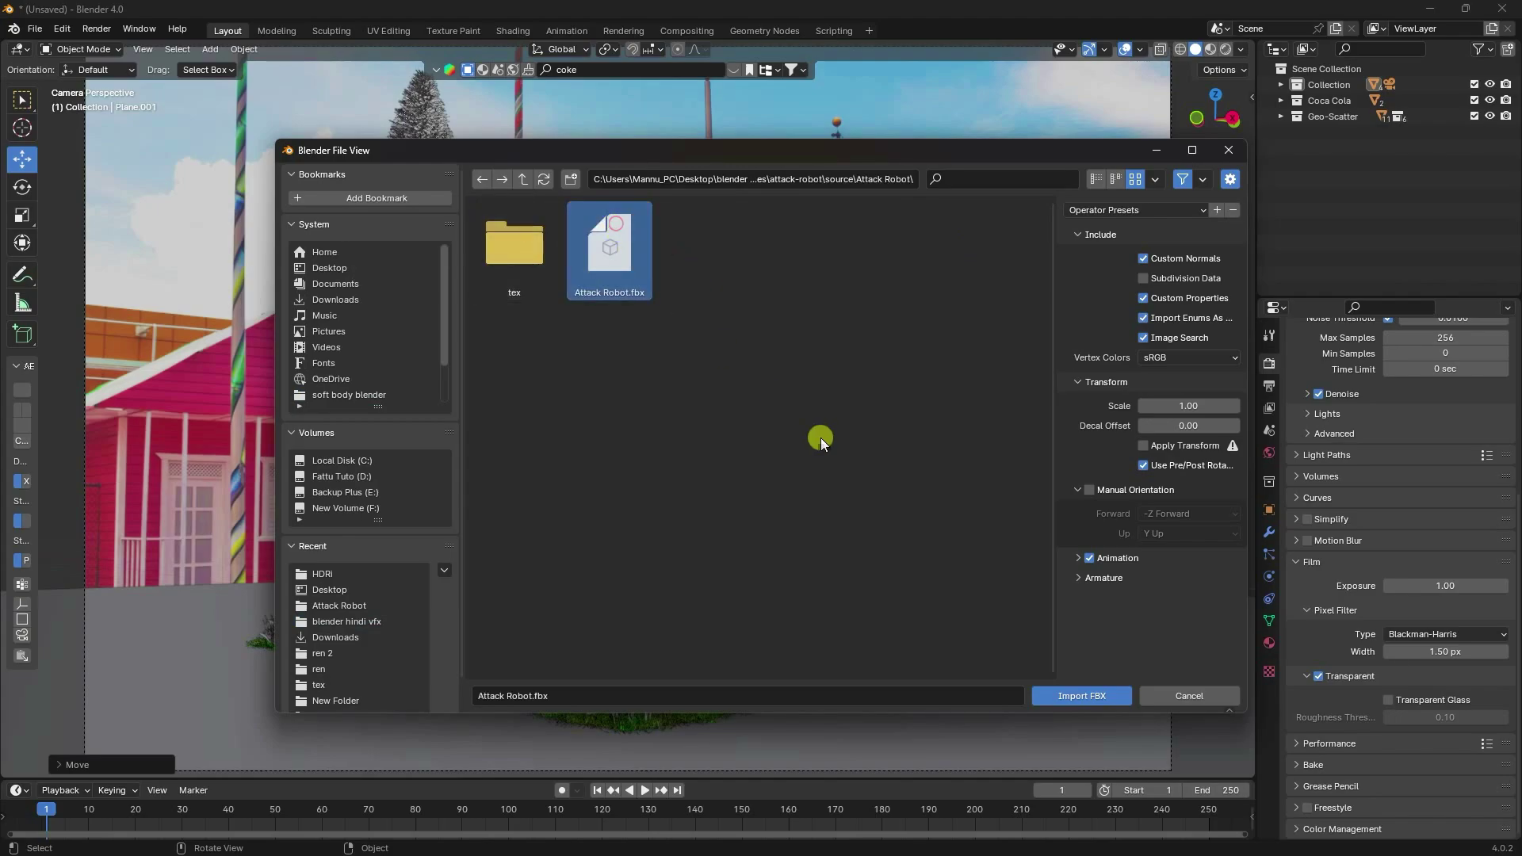
left_click(1053, 702)
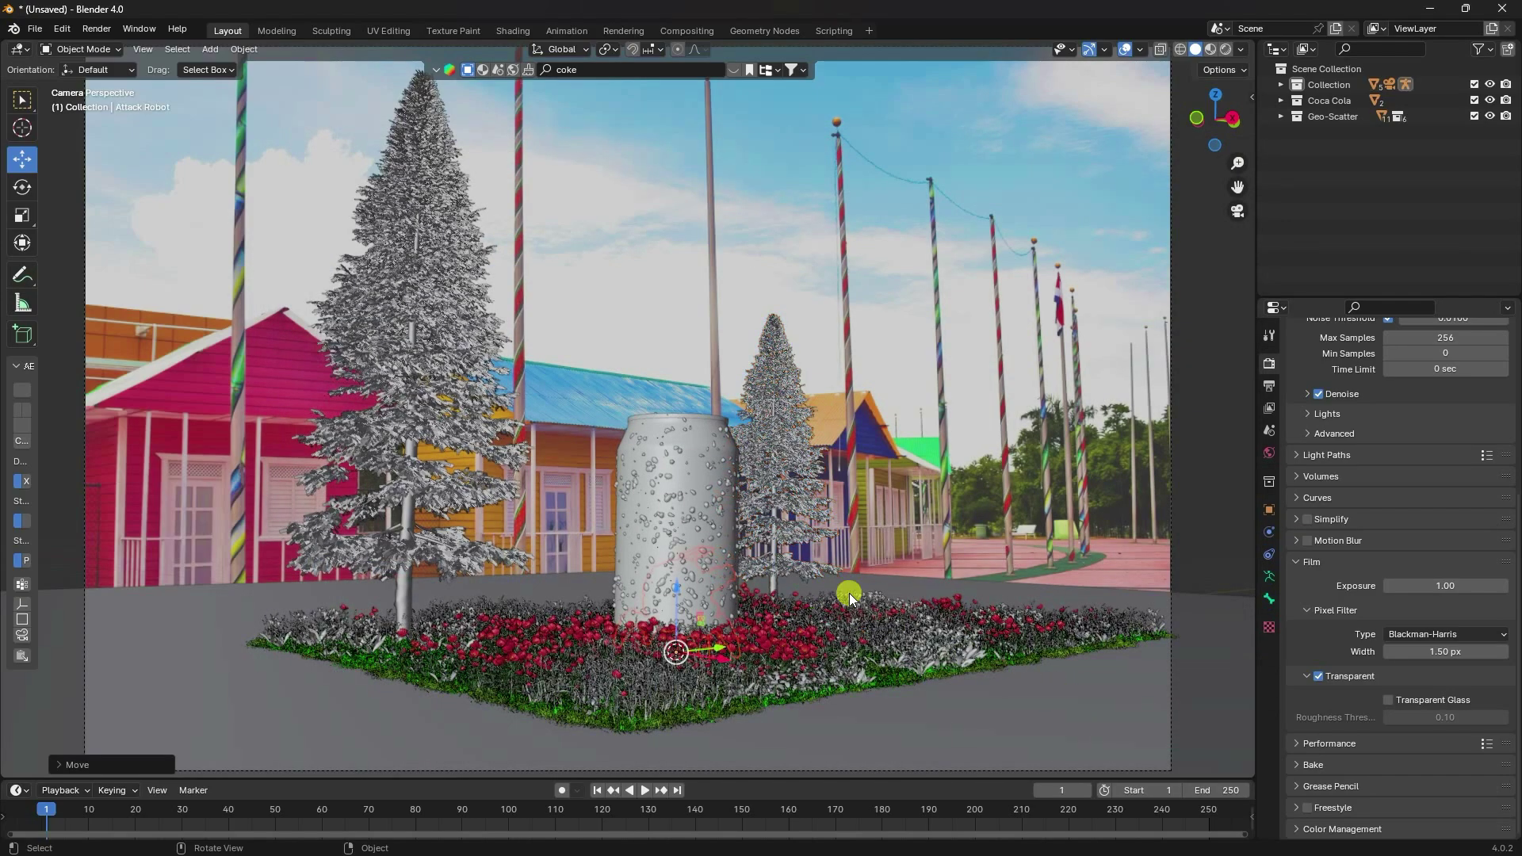
- Scale up the tiny imported robot and move it to the right of the can
middle_click_drag(849, 593, 806, 550)
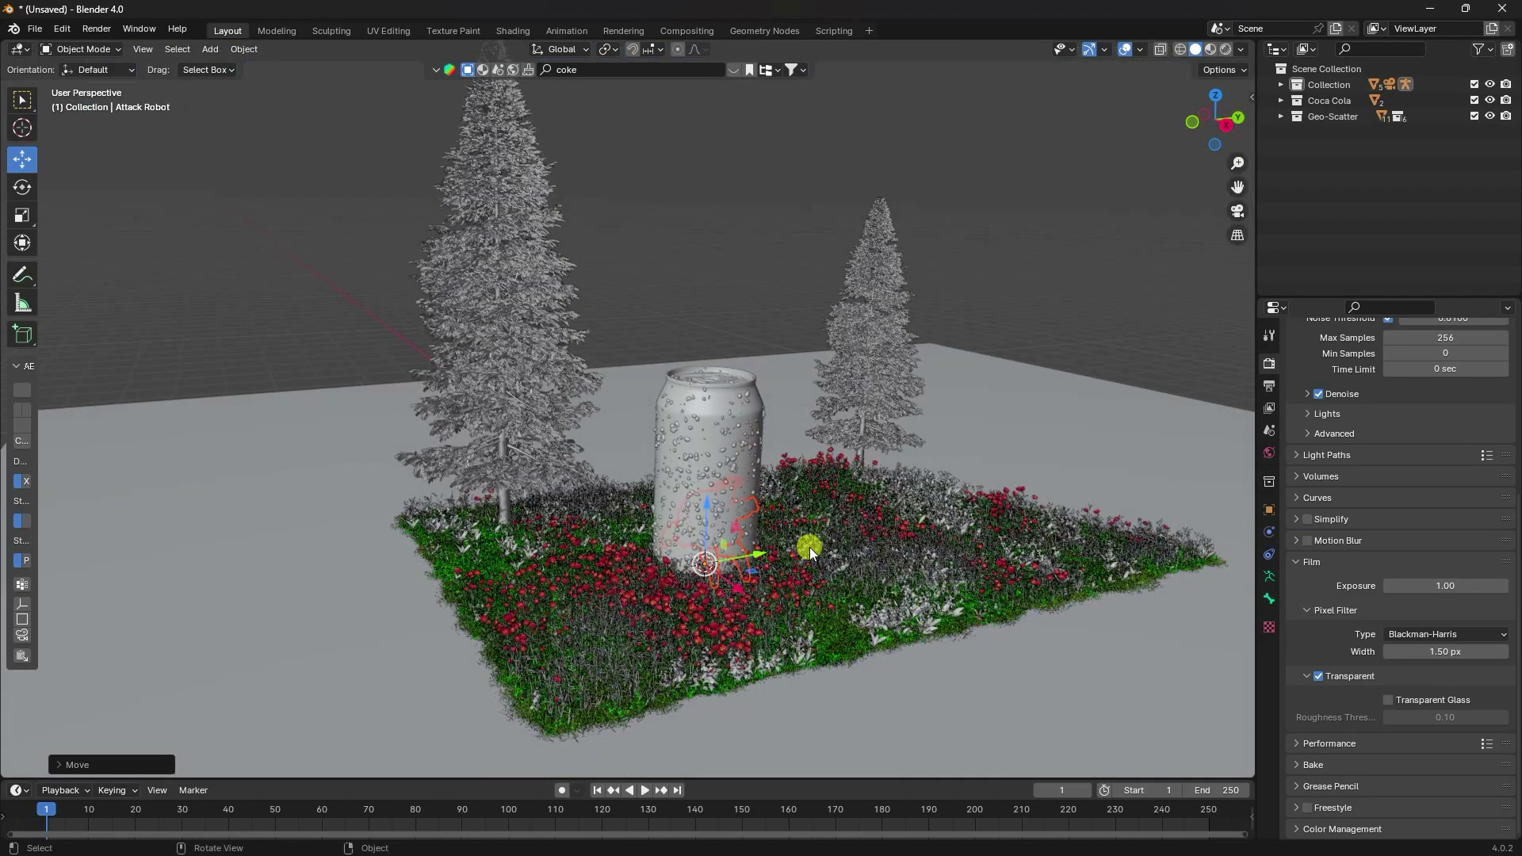
key("s")
left_click(988, 458)
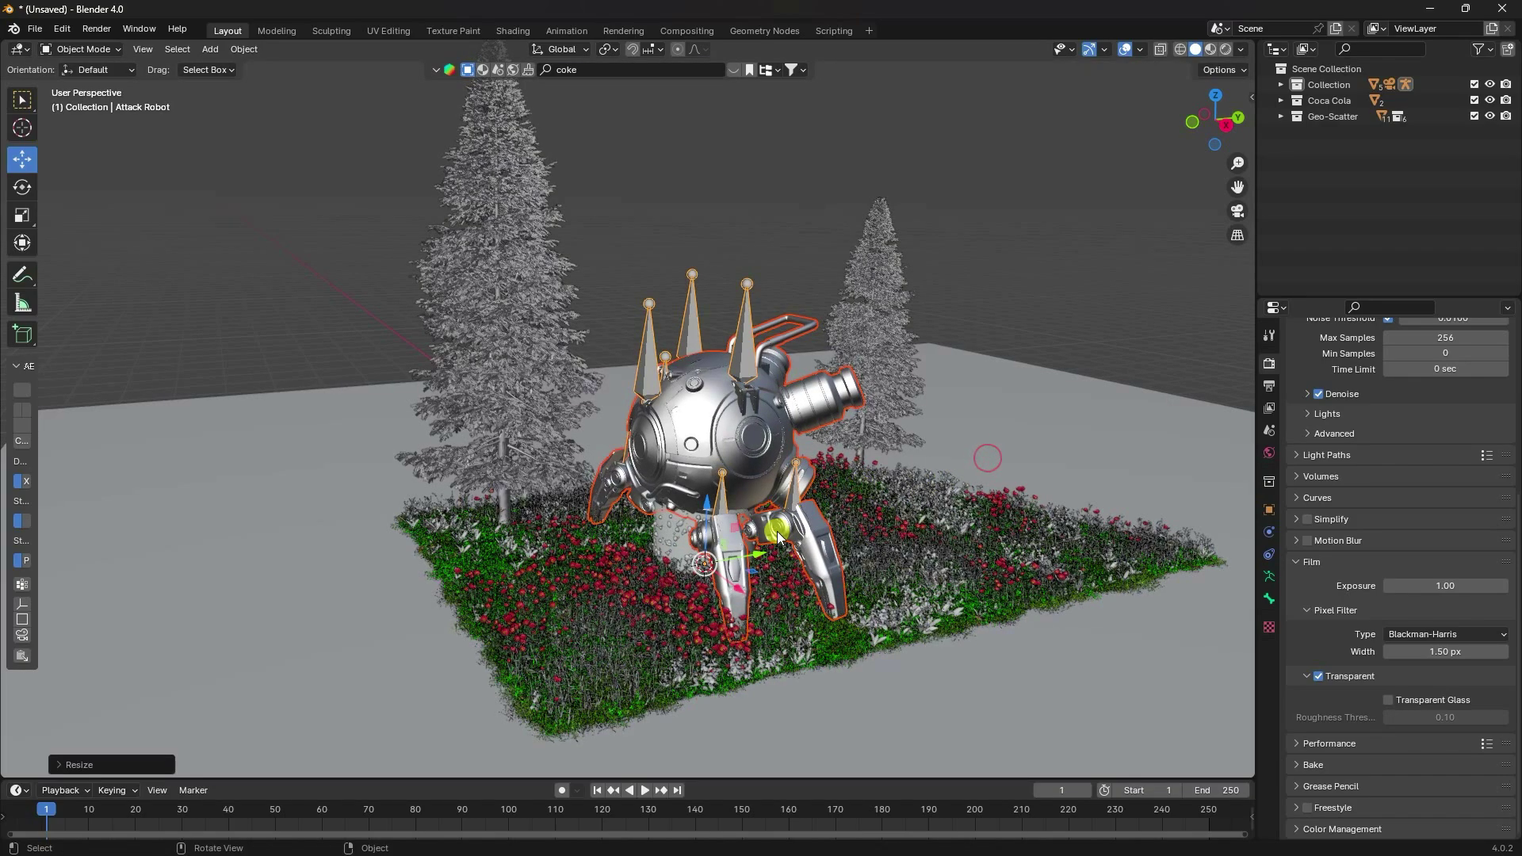
left_click_drag(750, 551, 1093, 503)
- Rotate the robot around its vertical axis so it faces the camera
left_click(23, 187)
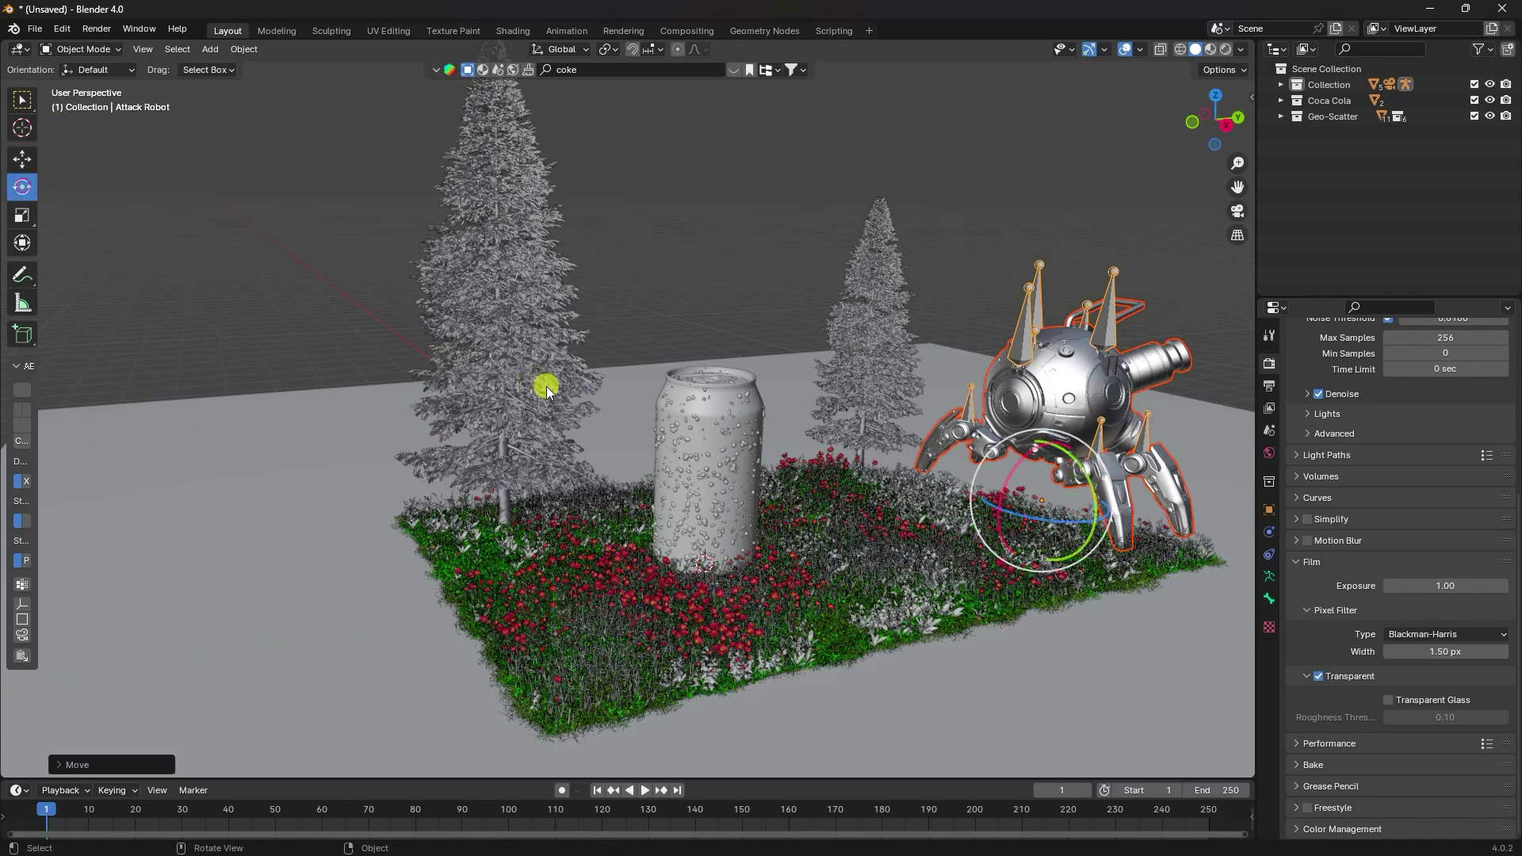
middle_click_drag(546, 387, 834, 477)
left_click_drag(991, 506, 922, 388)
key("KP_0")
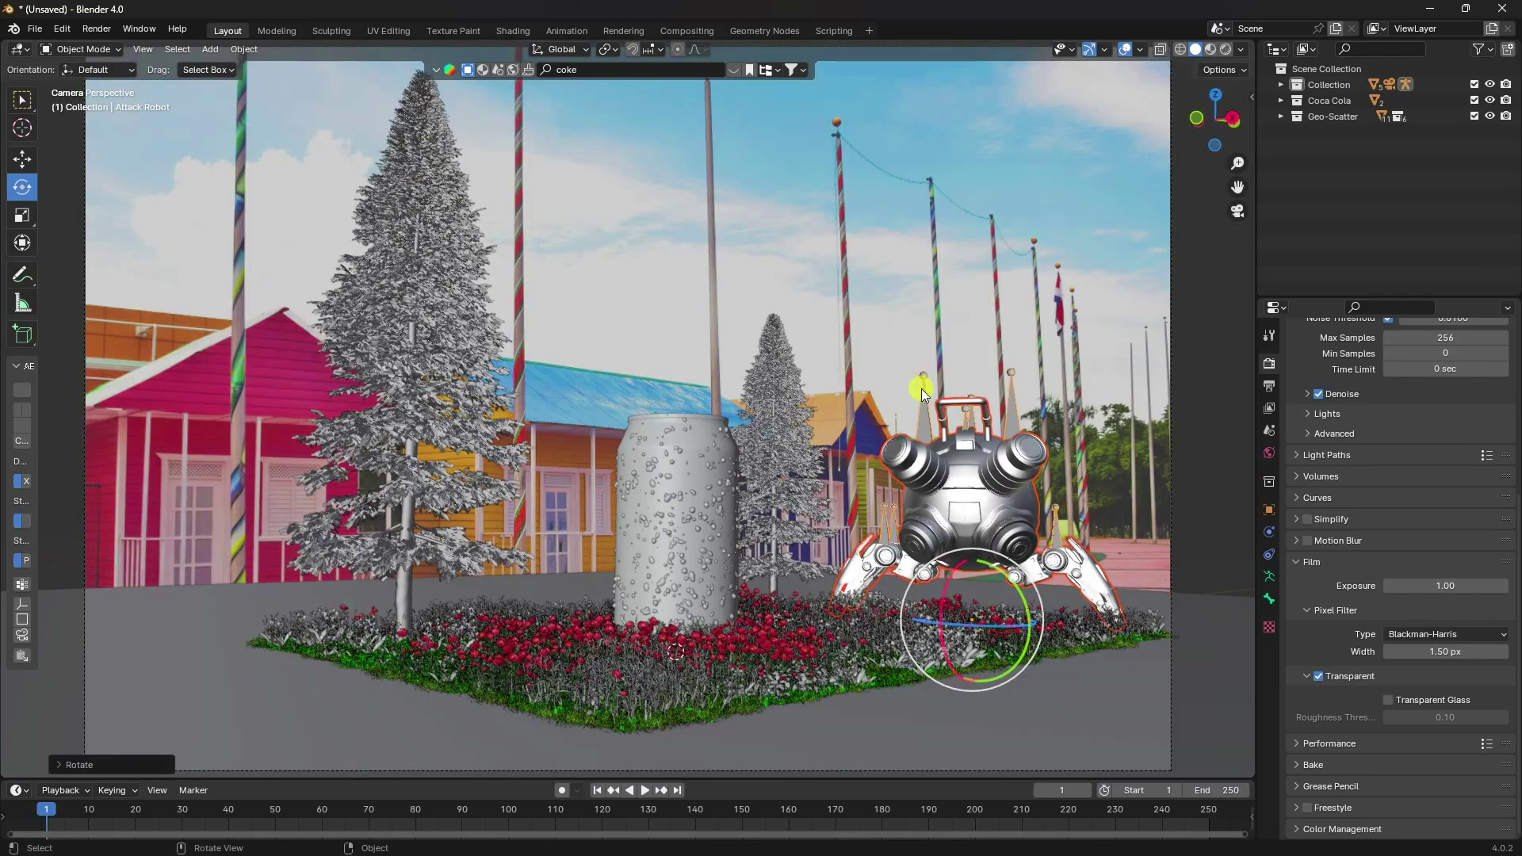
left_click(24, 160)
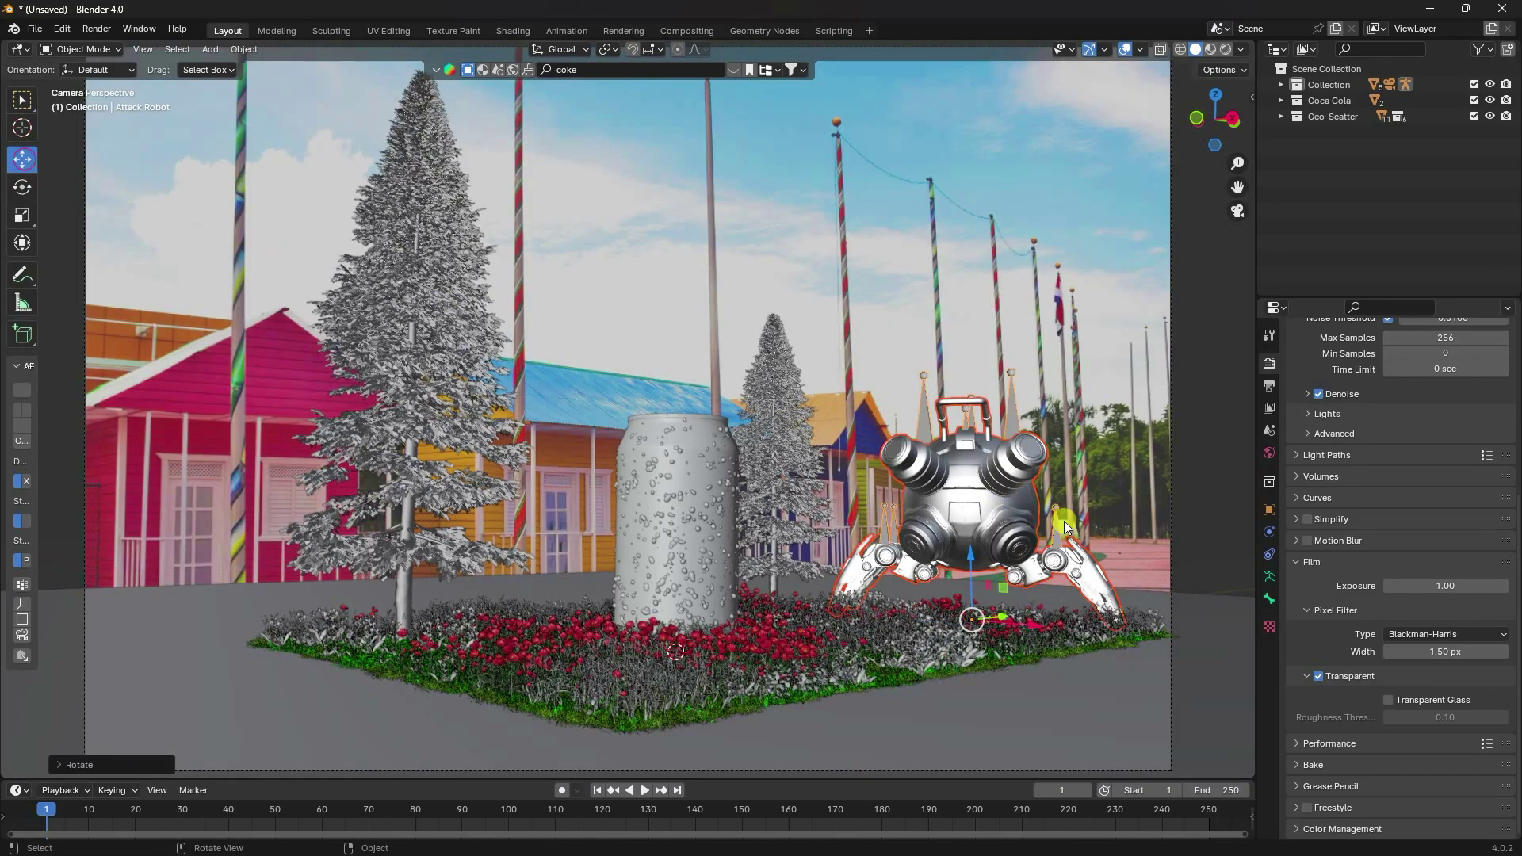
- Enlarge the robot further and slide it slightly along the Y axis
key("s")
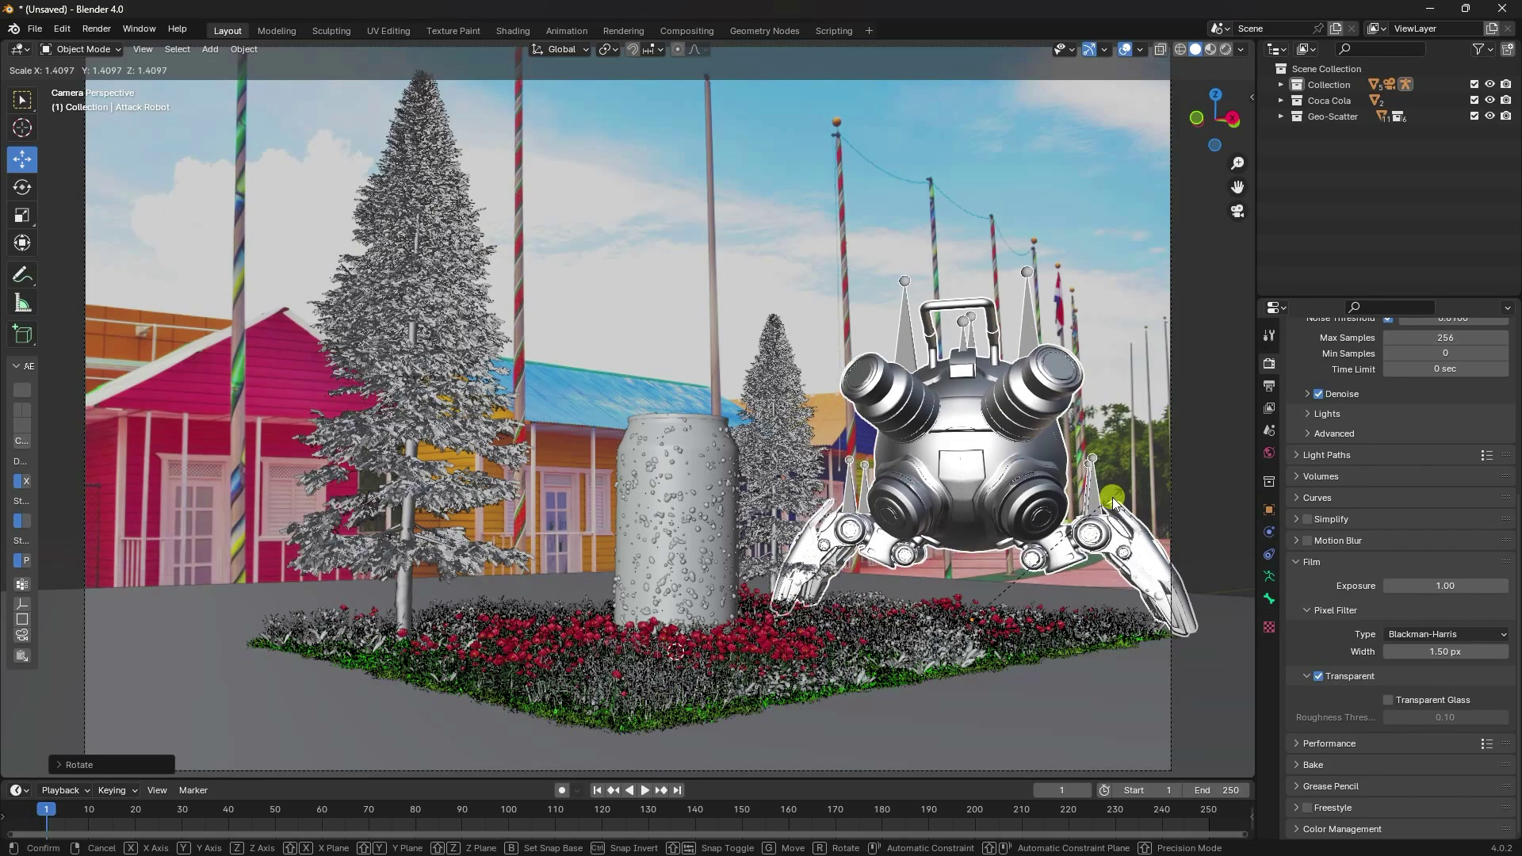
left_click(1106, 507)
middle_click_drag(1106, 508, 1055, 550)
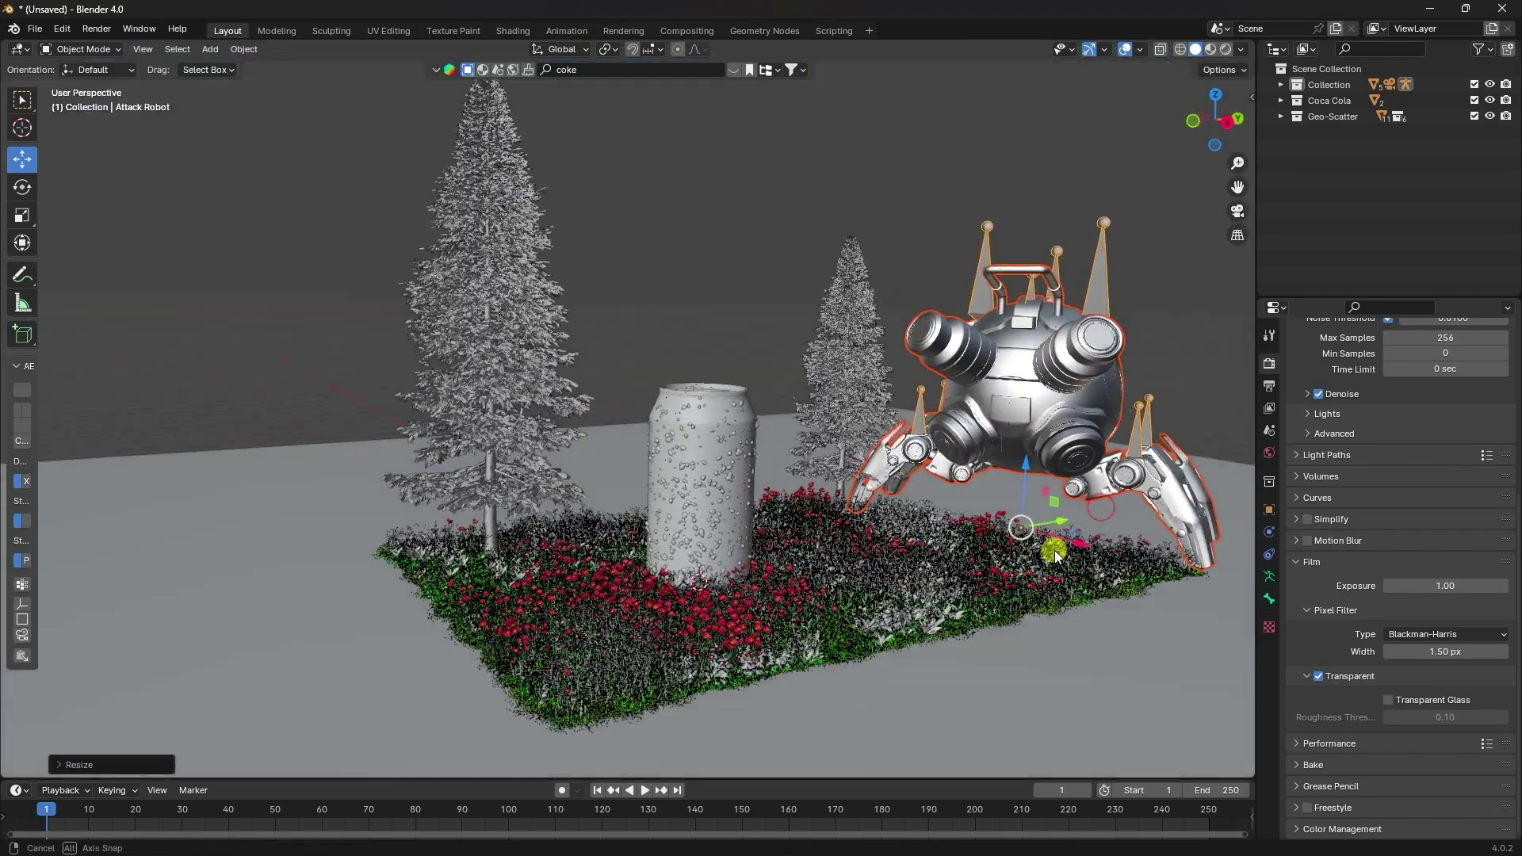
scroll(873, 525, "up", 3)
scroll(873, 526, "down", 5)
middle_click_drag(836, 558, 886, 497)
mouse_move(887, 498)
left_mouse_down()
mouse_move(900, 502)
mouse_move(881, 507)
left_mouse_up()
middle_click_drag(880, 507, 801, 495)
middle_click_drag(657, 450, 792, 477)
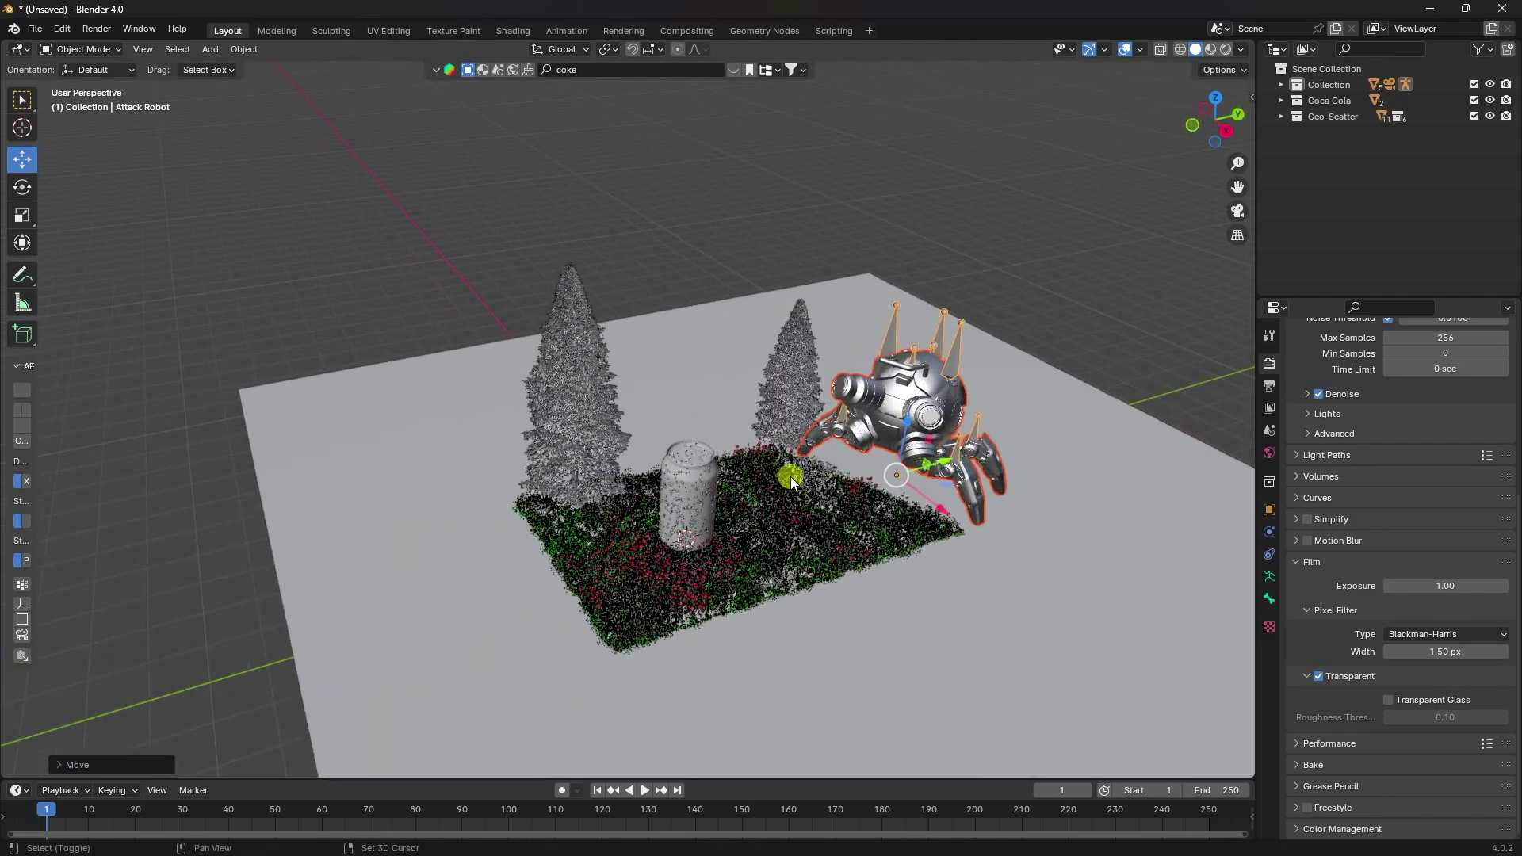
- Copy-paste the robot and move the copy along Y and X beside the left trees
key("ctrl+c")
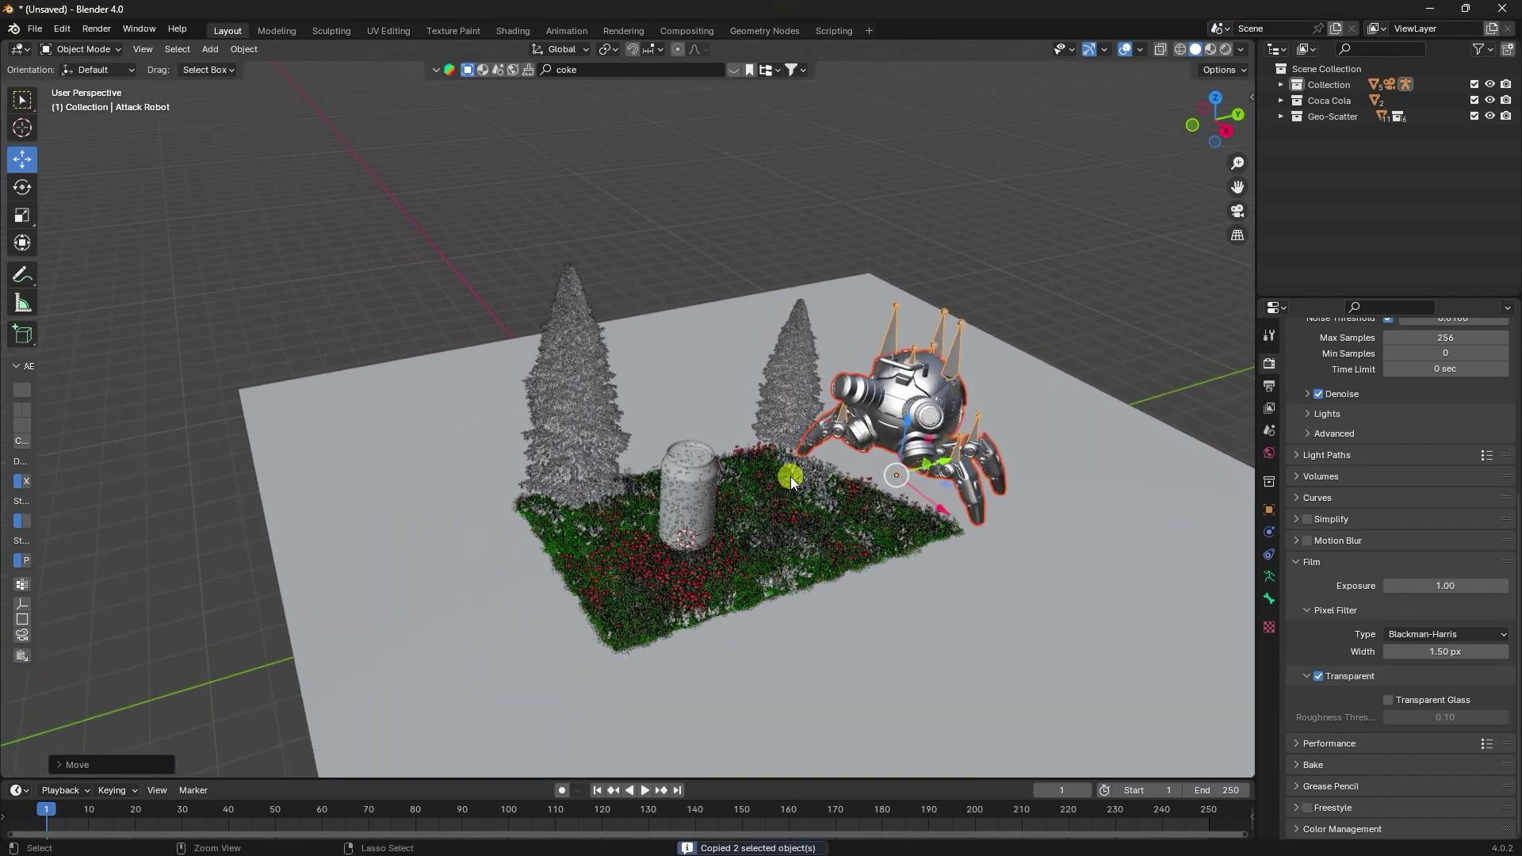
key("ctrl+v")
key("g")
key("y")
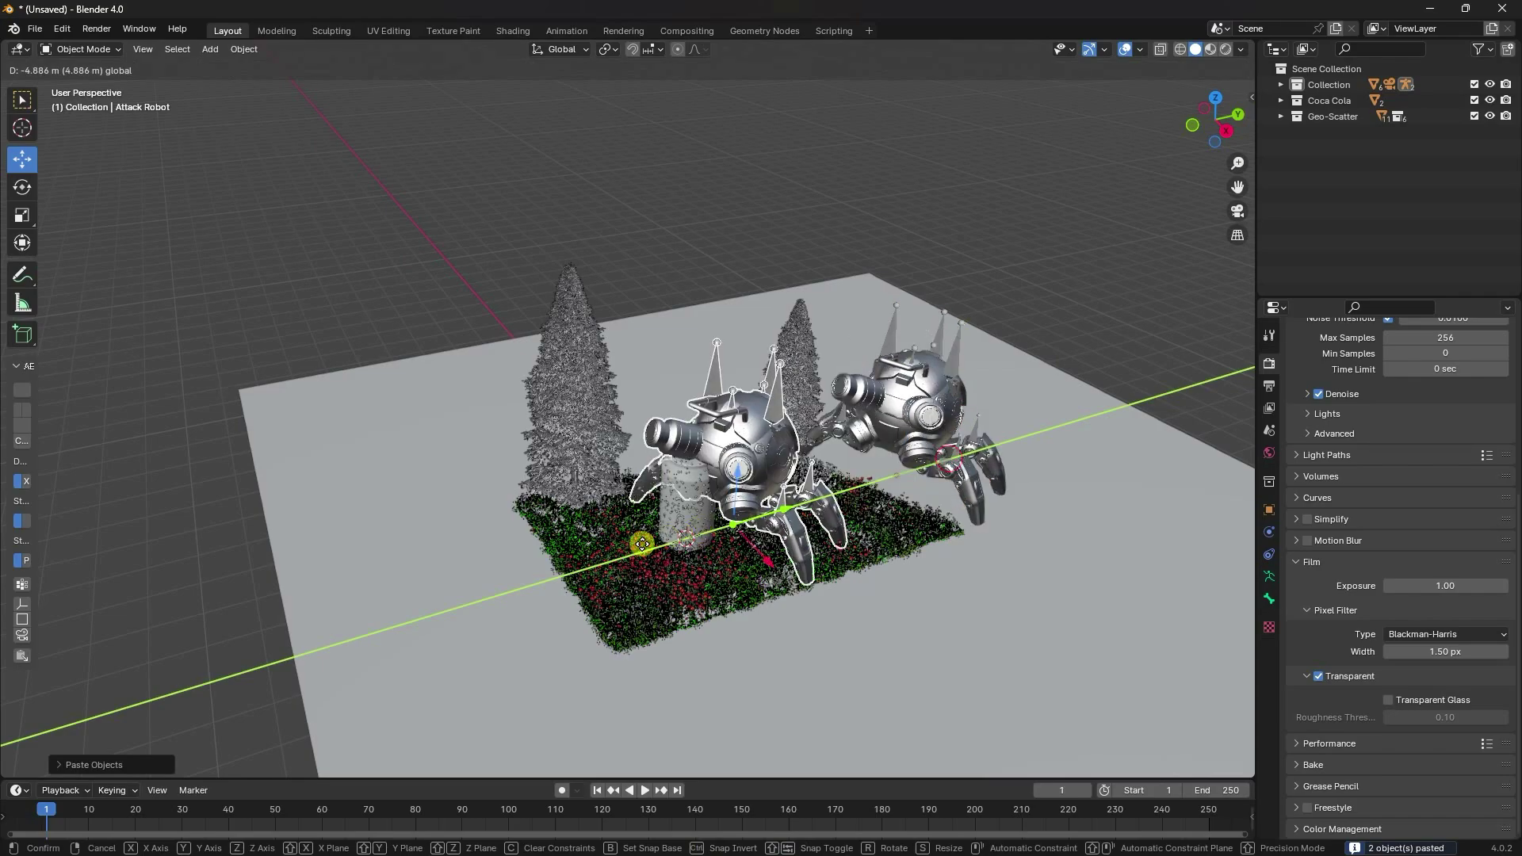
left_click(559, 568)
key("g")
key("x")
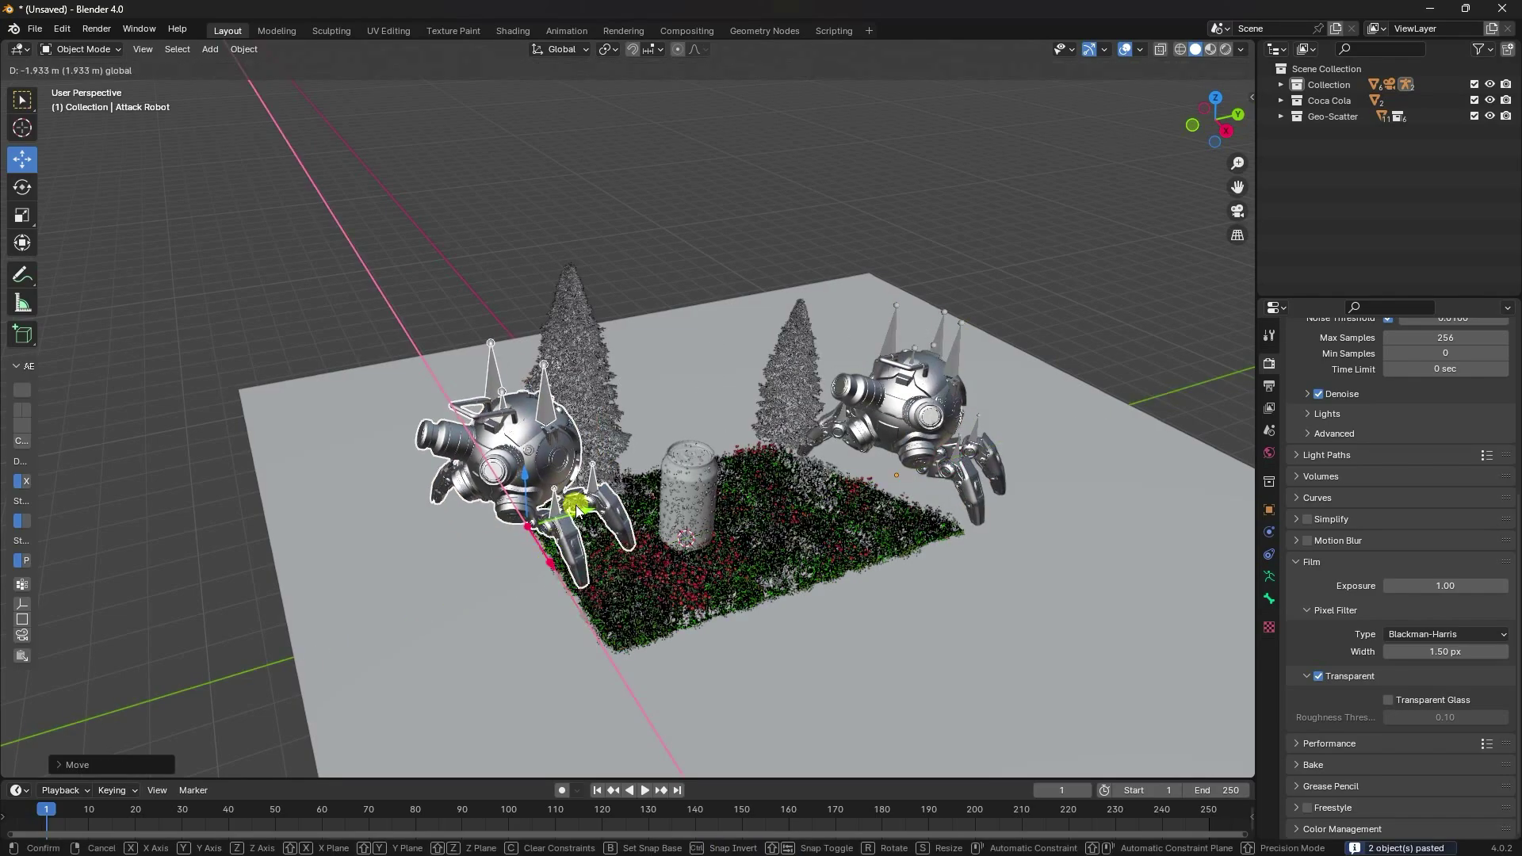
left_click(763, 265)
- Shrink the copy, turn it toward the camera, and shift it further left
key("s")
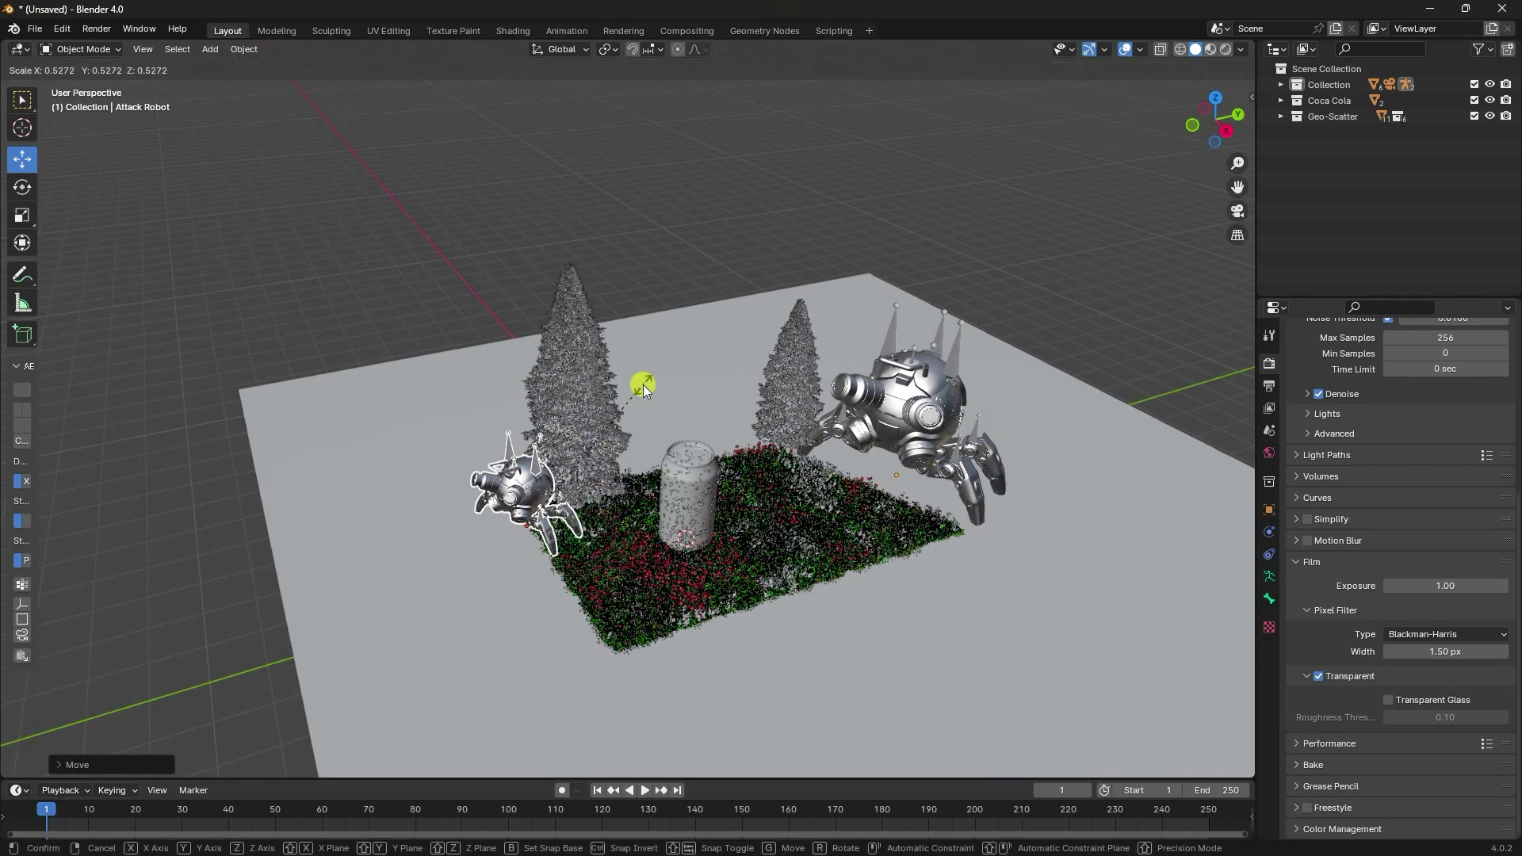
left_click(641, 388)
key("KP_0")
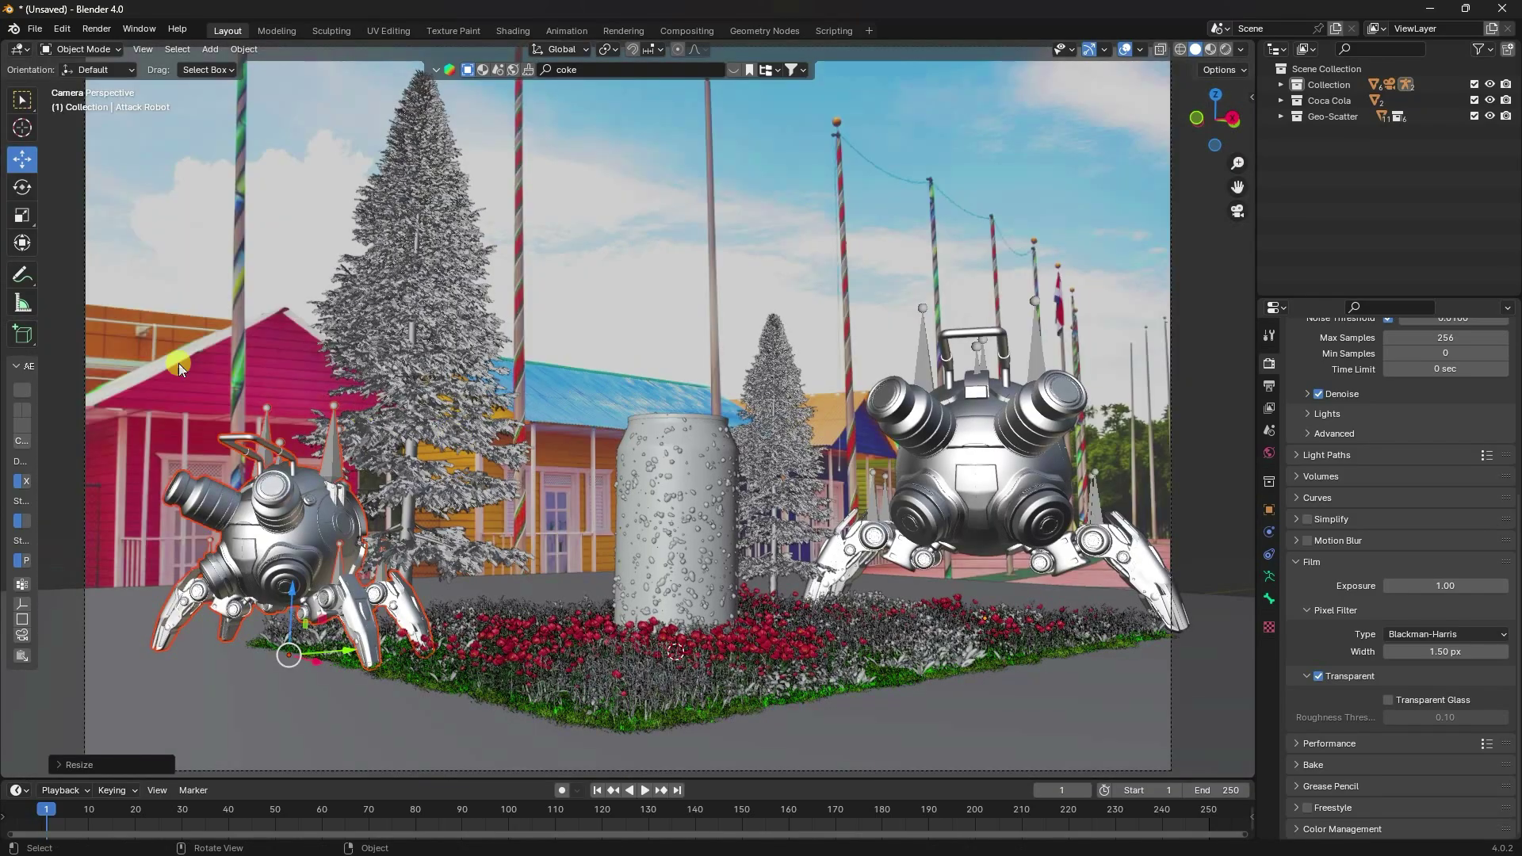
left_click(24, 192)
left_click_drag(297, 663, 196, 644)
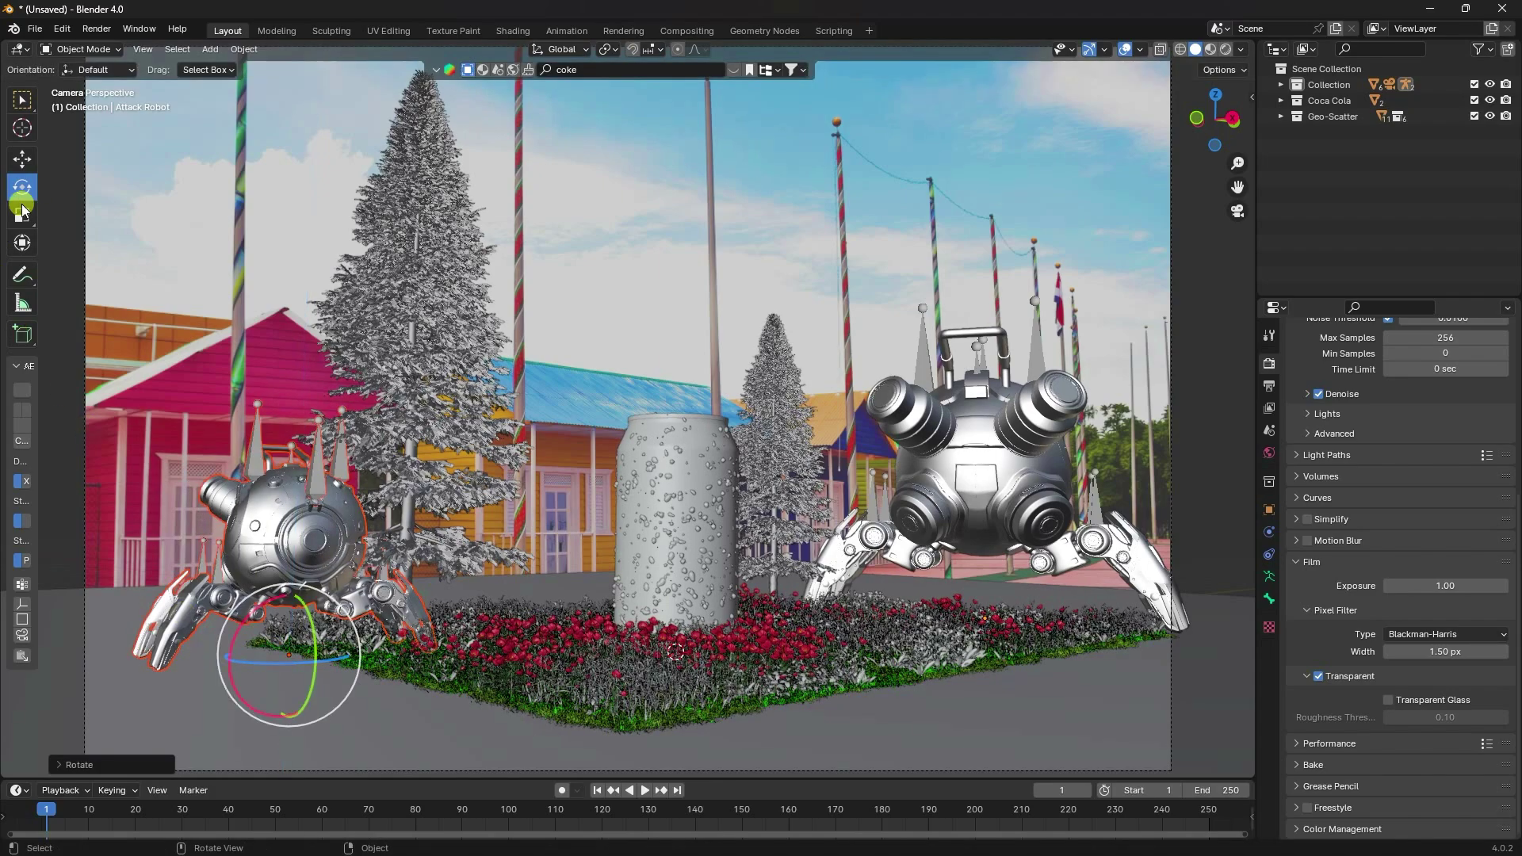
left_click(22, 159)
left_click_drag(324, 632, 354, 536)
key("s")
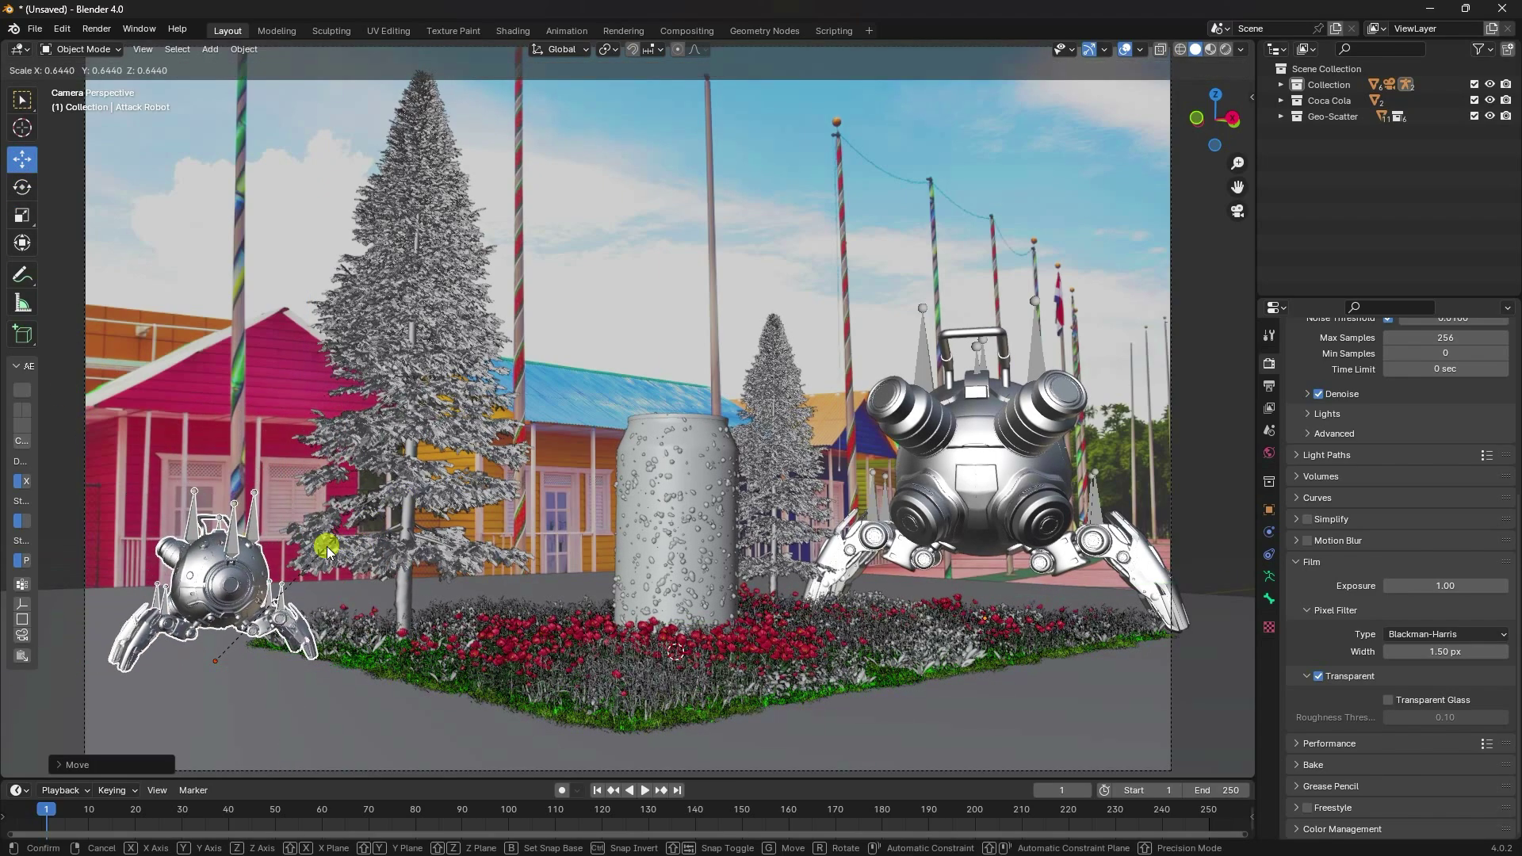
left_click(327, 546)
- Duplicate the small robot with Ctrl+C and Ctrl+V
left_click_drag(269, 656, 641, 437)
key("ctrl+c")
key("ctrl+v")
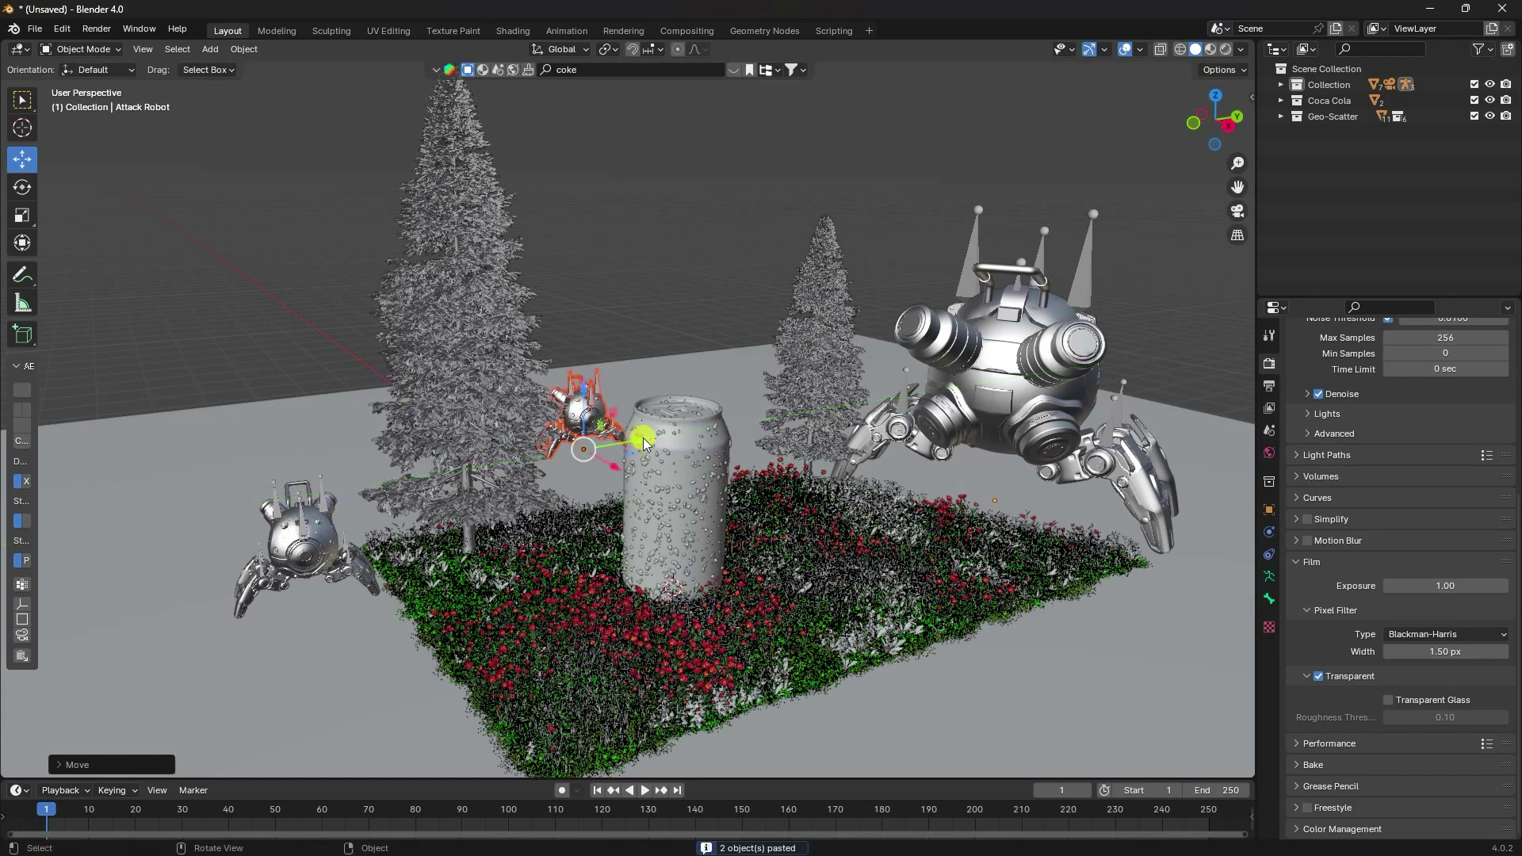
- Resize the new robot copy and position it just left of the can
key("s")
left_click(748, 353)
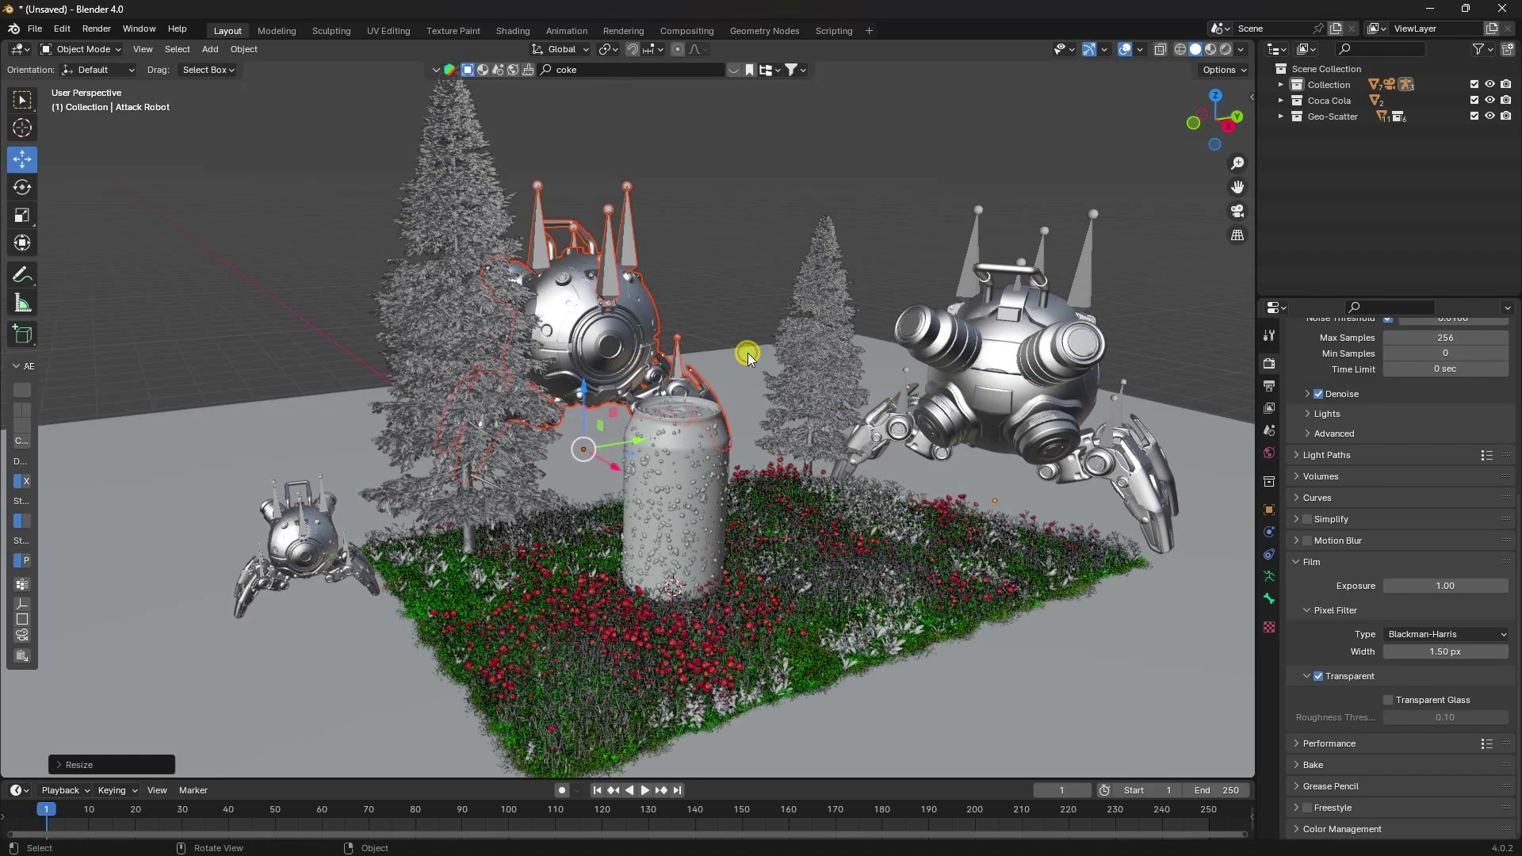
key("KP_0")
mouse_move(553, 602)
left_mouse_down()
mouse_move(591, 599)
mouse_move(516, 606)
mouse_move(554, 616)
mouse_move(534, 611)
mouse_move(561, 597)
left_mouse_up()
left_click(23, 189)
key("s")
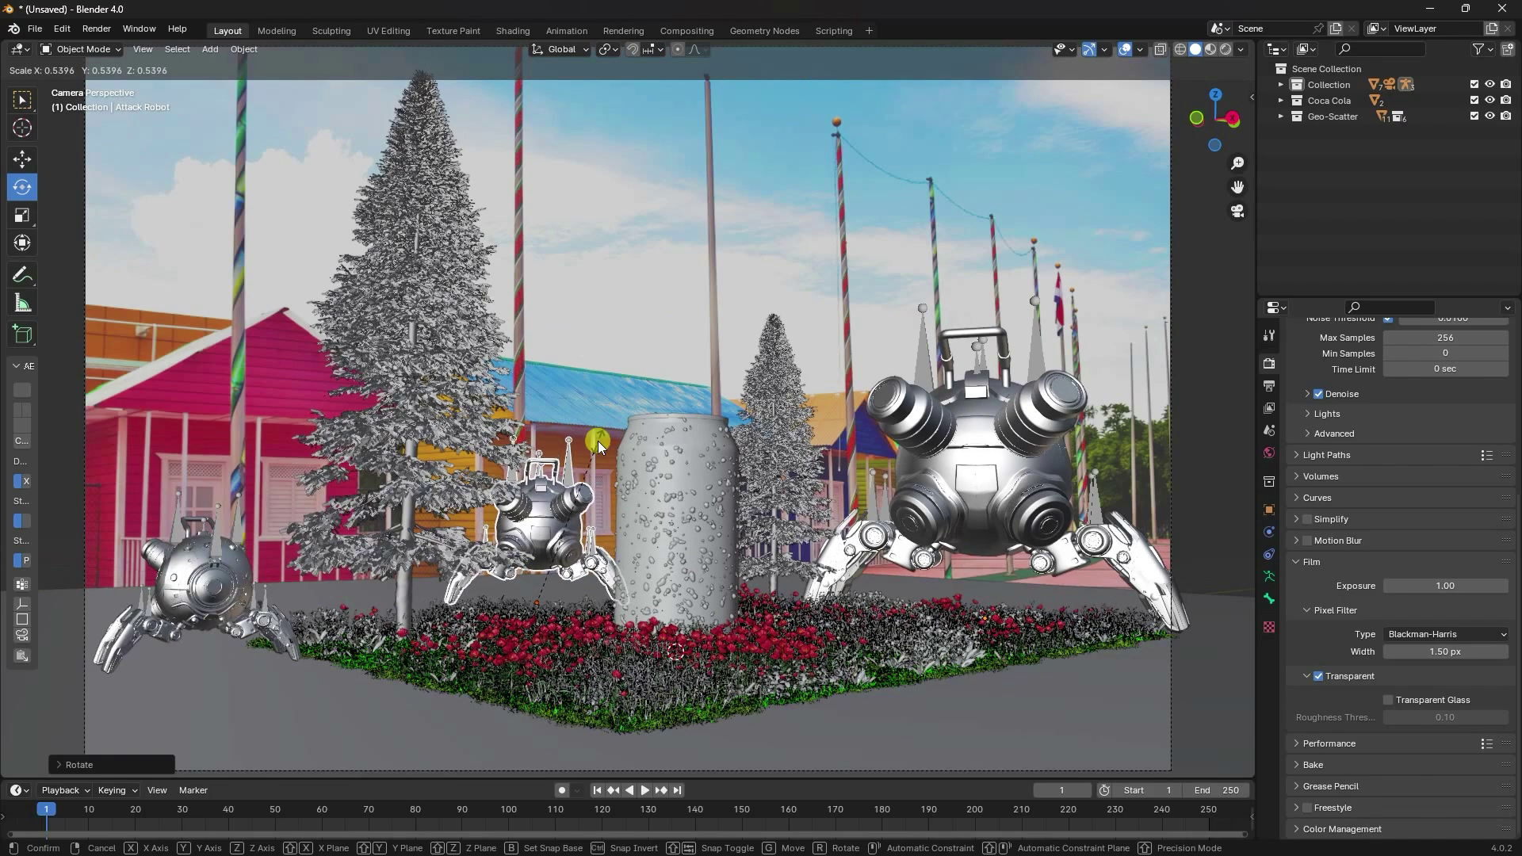
left_click(598, 441)
left_click(23, 159)
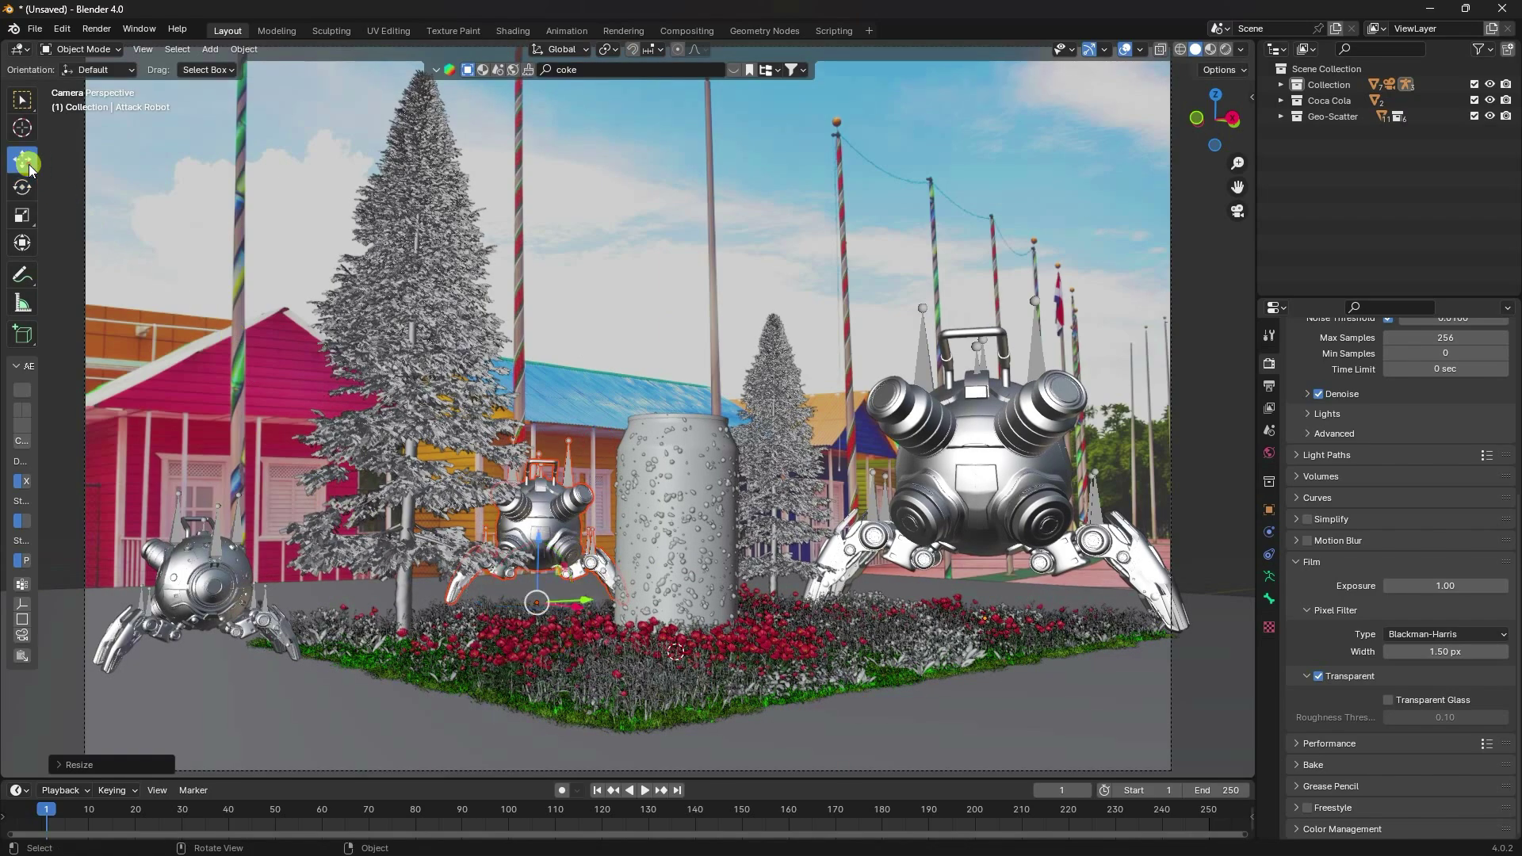
left_click_drag(589, 603, 606, 590)
middle_click_drag(606, 591, 460, 556)
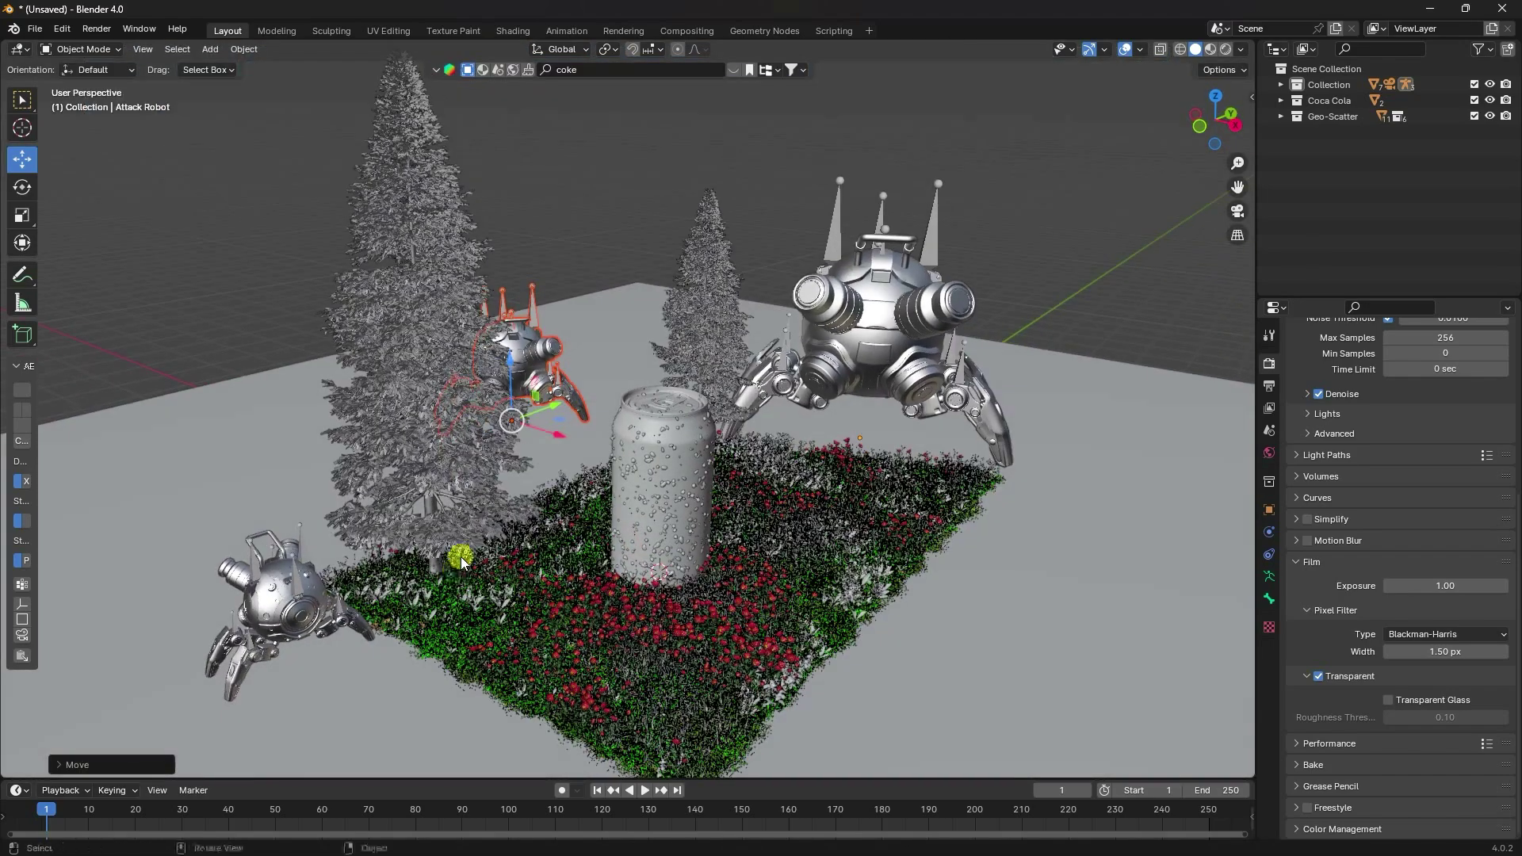
left_click_drag(565, 440, 348, 535)
key("y")
- Paste another robot copy and place it with G X/Y at the flower bed's front-left
key("ctrl+c")
key("ctrl+v")
key("KP_0")
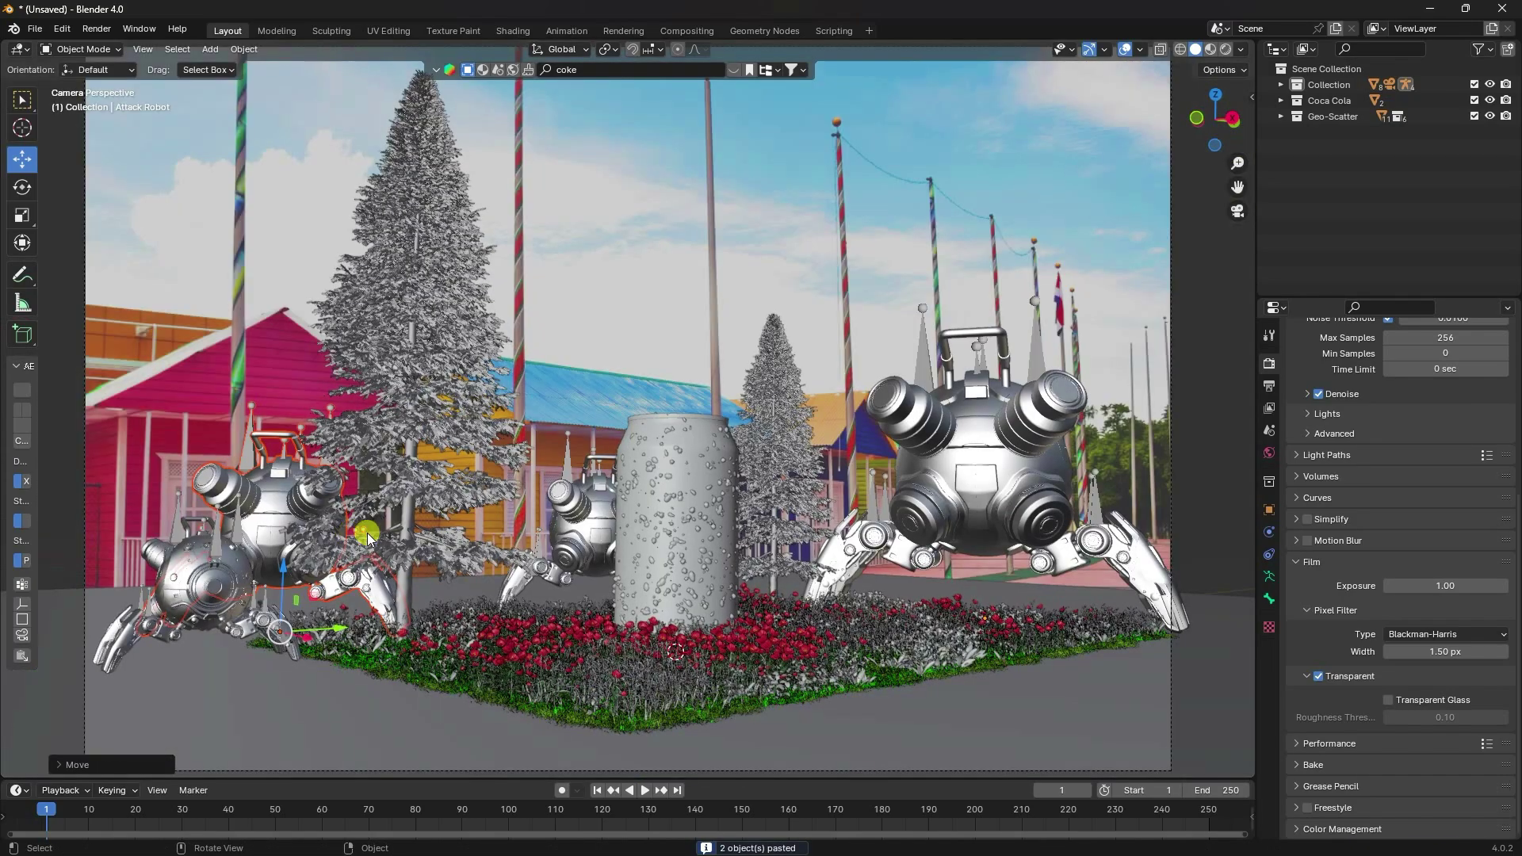
left_click_drag(331, 626, 330, 645)
middle_click_drag(330, 646, 317, 579)
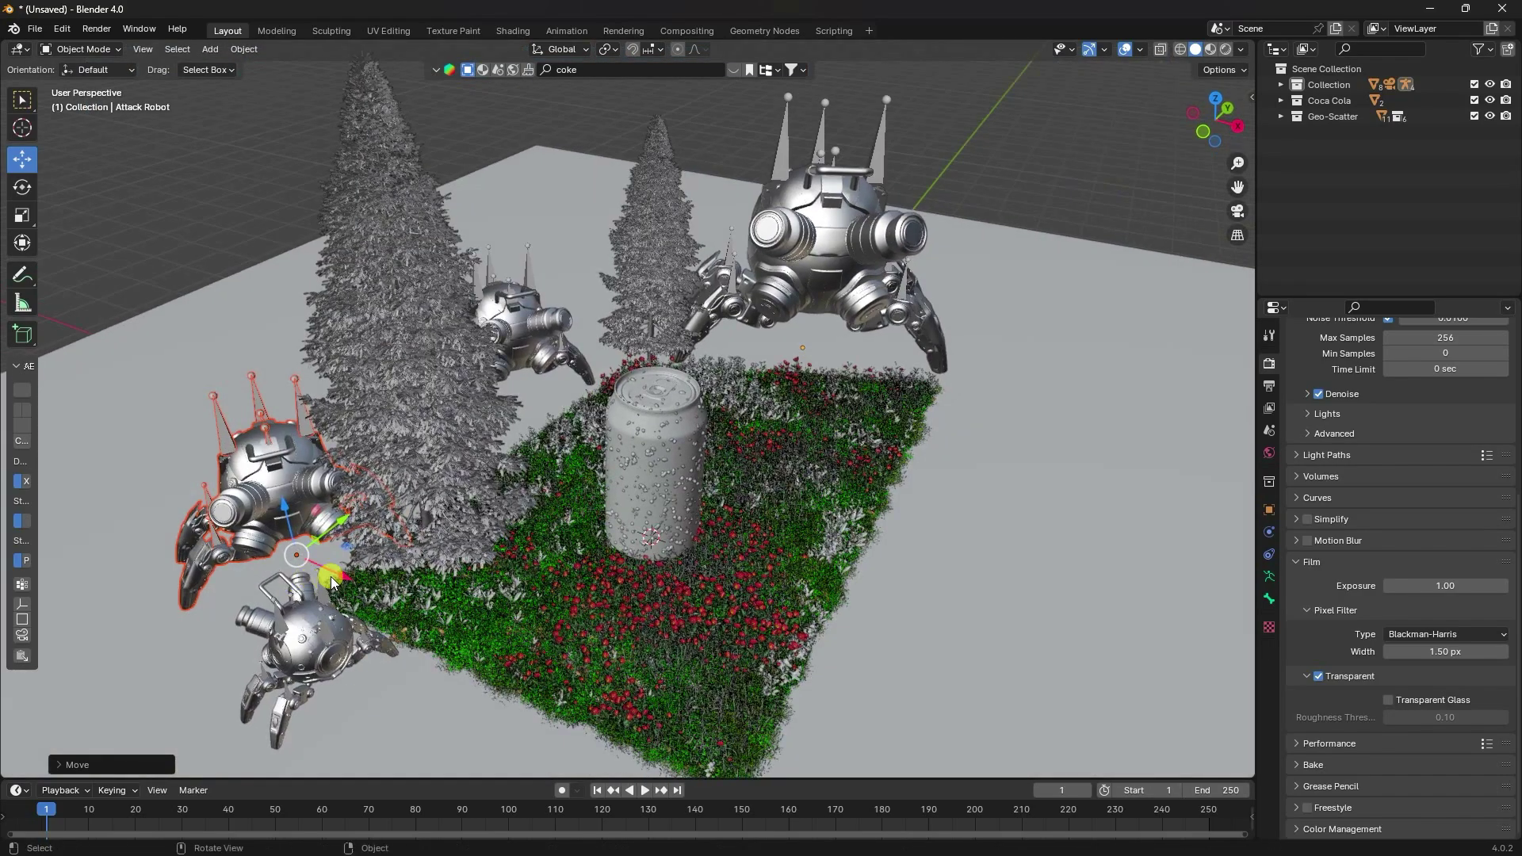
key("g")
key("x")
key("y")
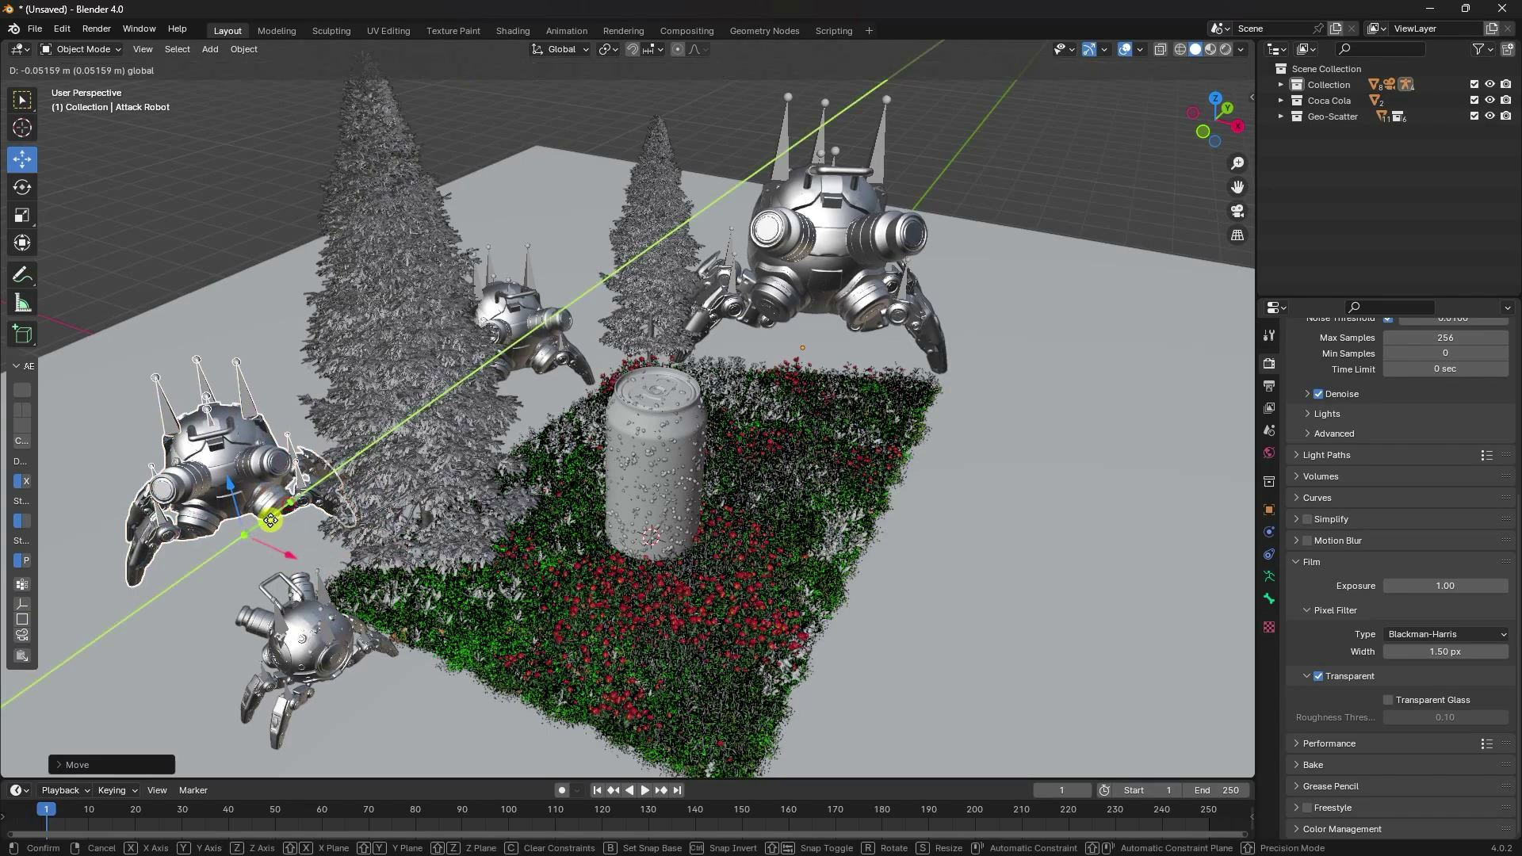
left_click(270, 515)
key("KP_0")
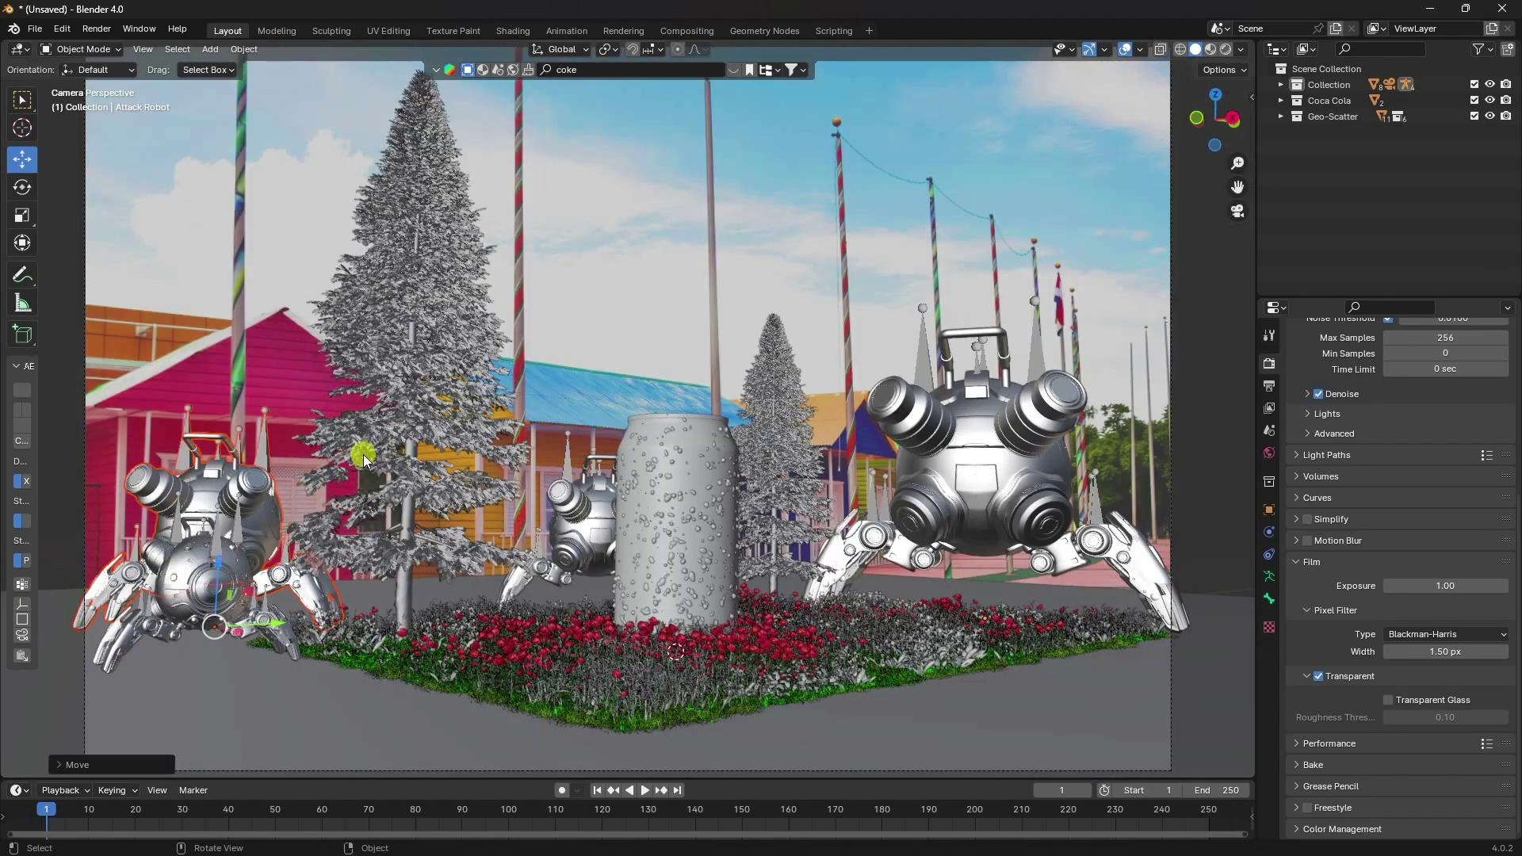
left_click(1226, 50)
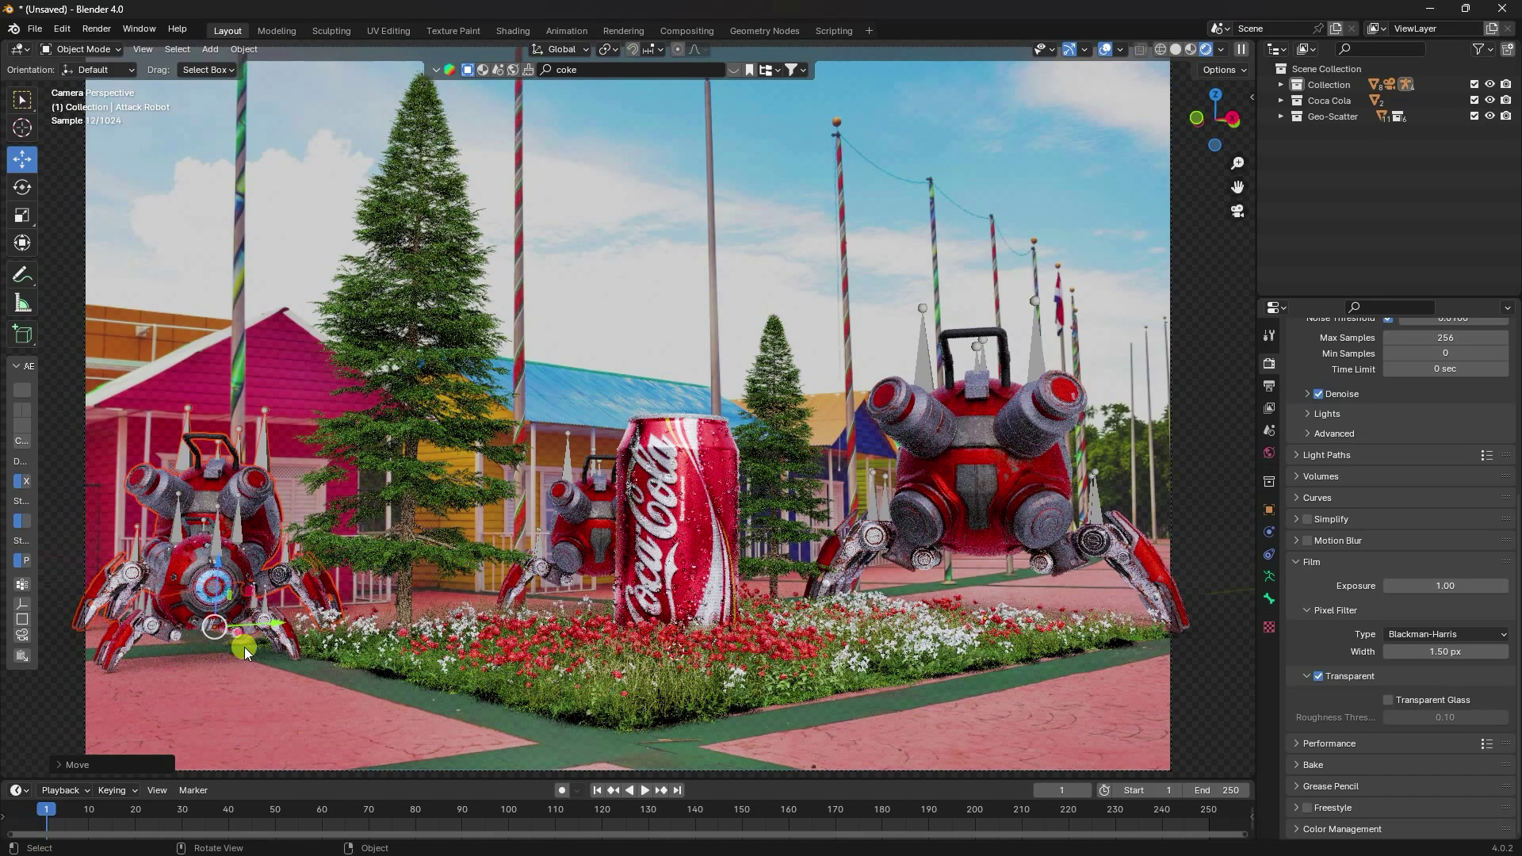
left_click(1176, 50)
mouse_move(428, 547)
middle_mouse_down()
mouse_move(408, 526)
mouse_move(462, 582)
middle_mouse_up()
- Select the whole Attack Robot.001 hierarchy from the Outliner
scroll(1230, 405, "down", 3)
left_click(1230, 404)
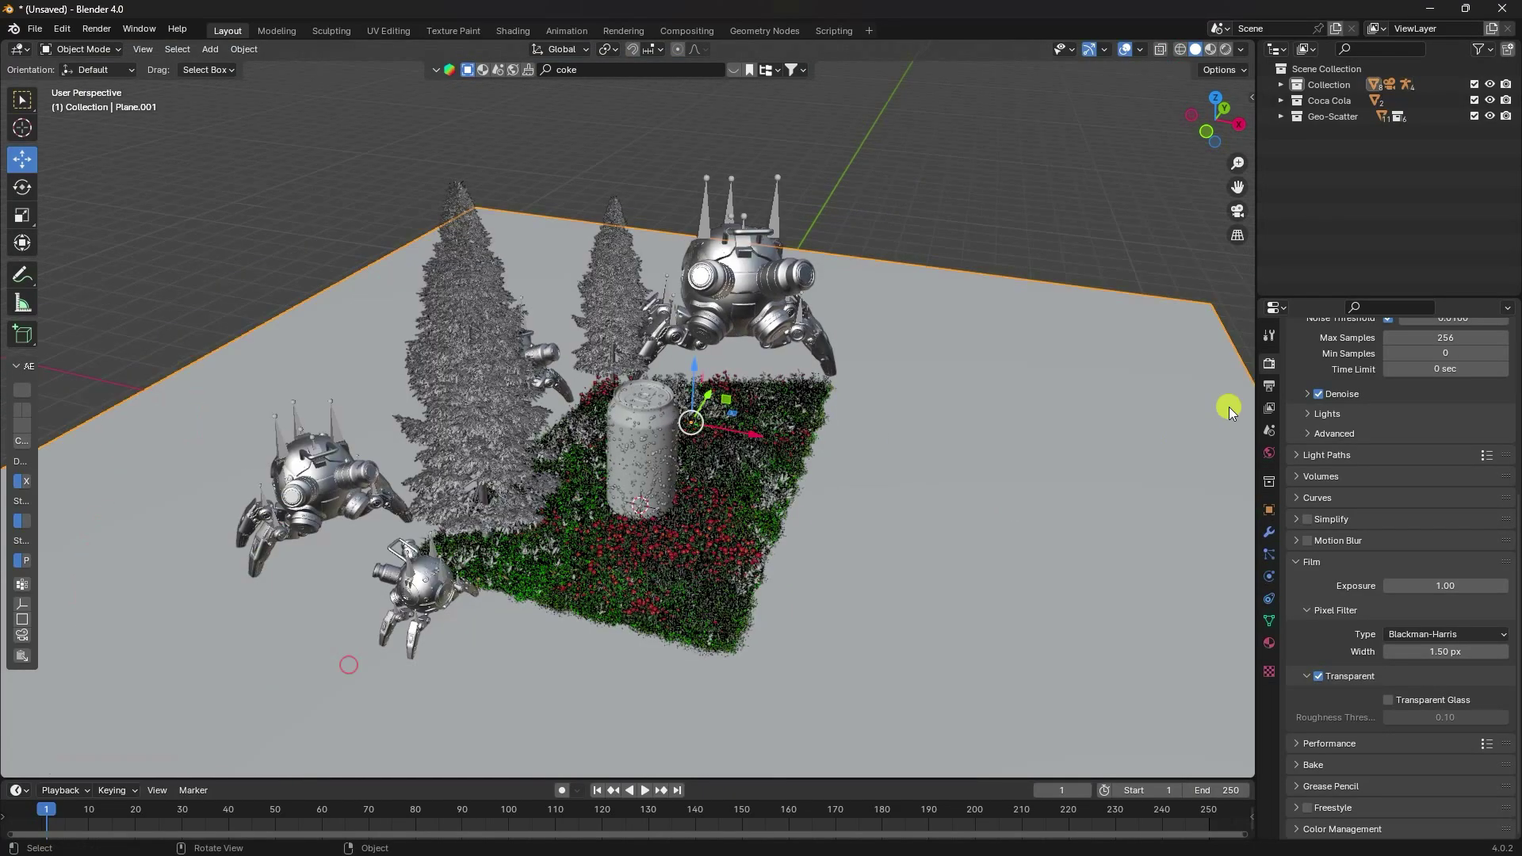
left_click(419, 589)
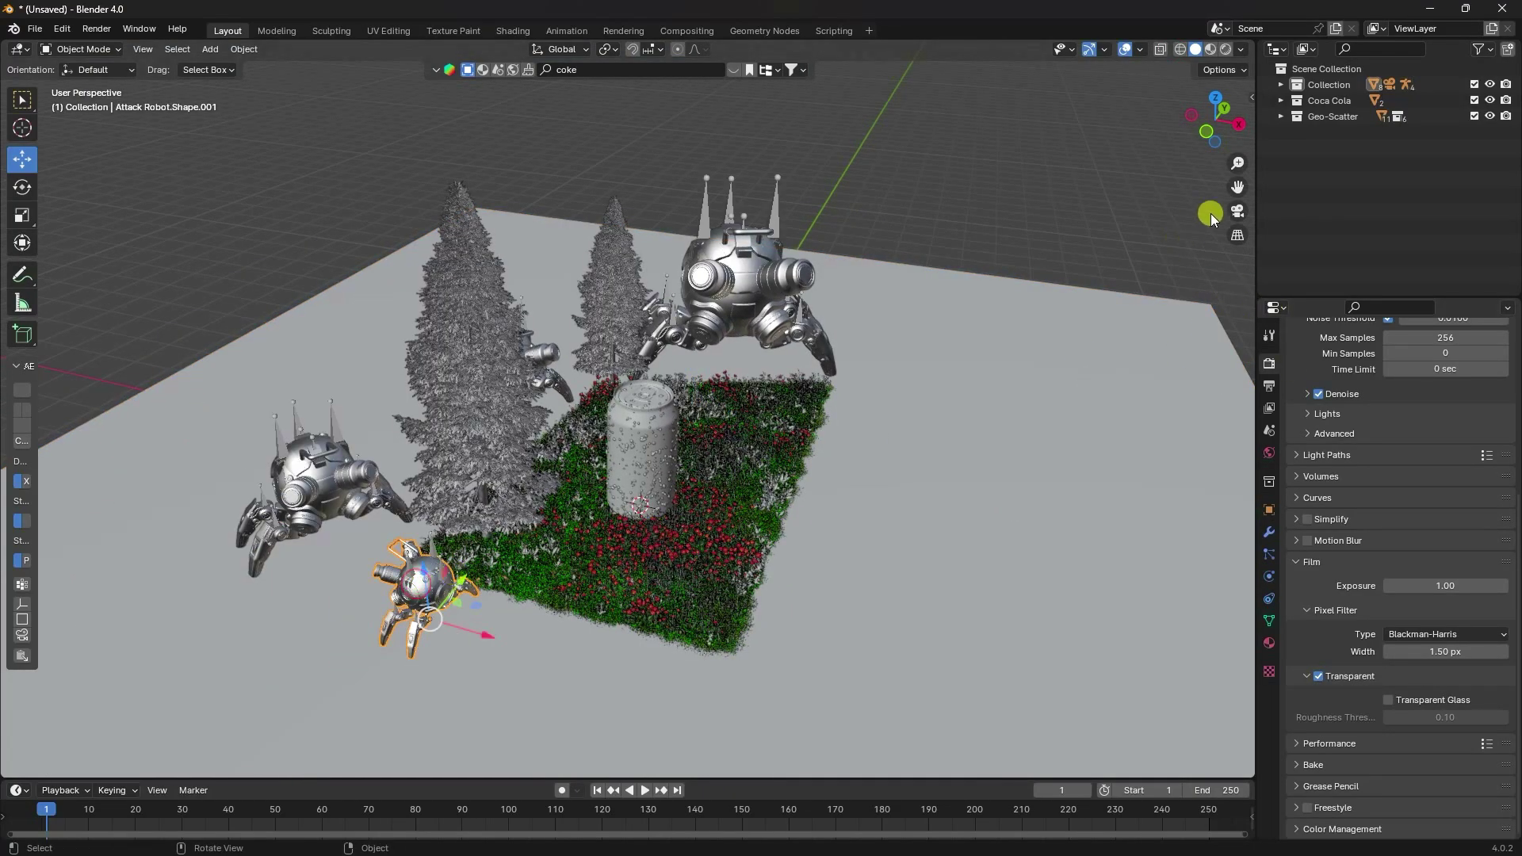
left_click(1279, 85)
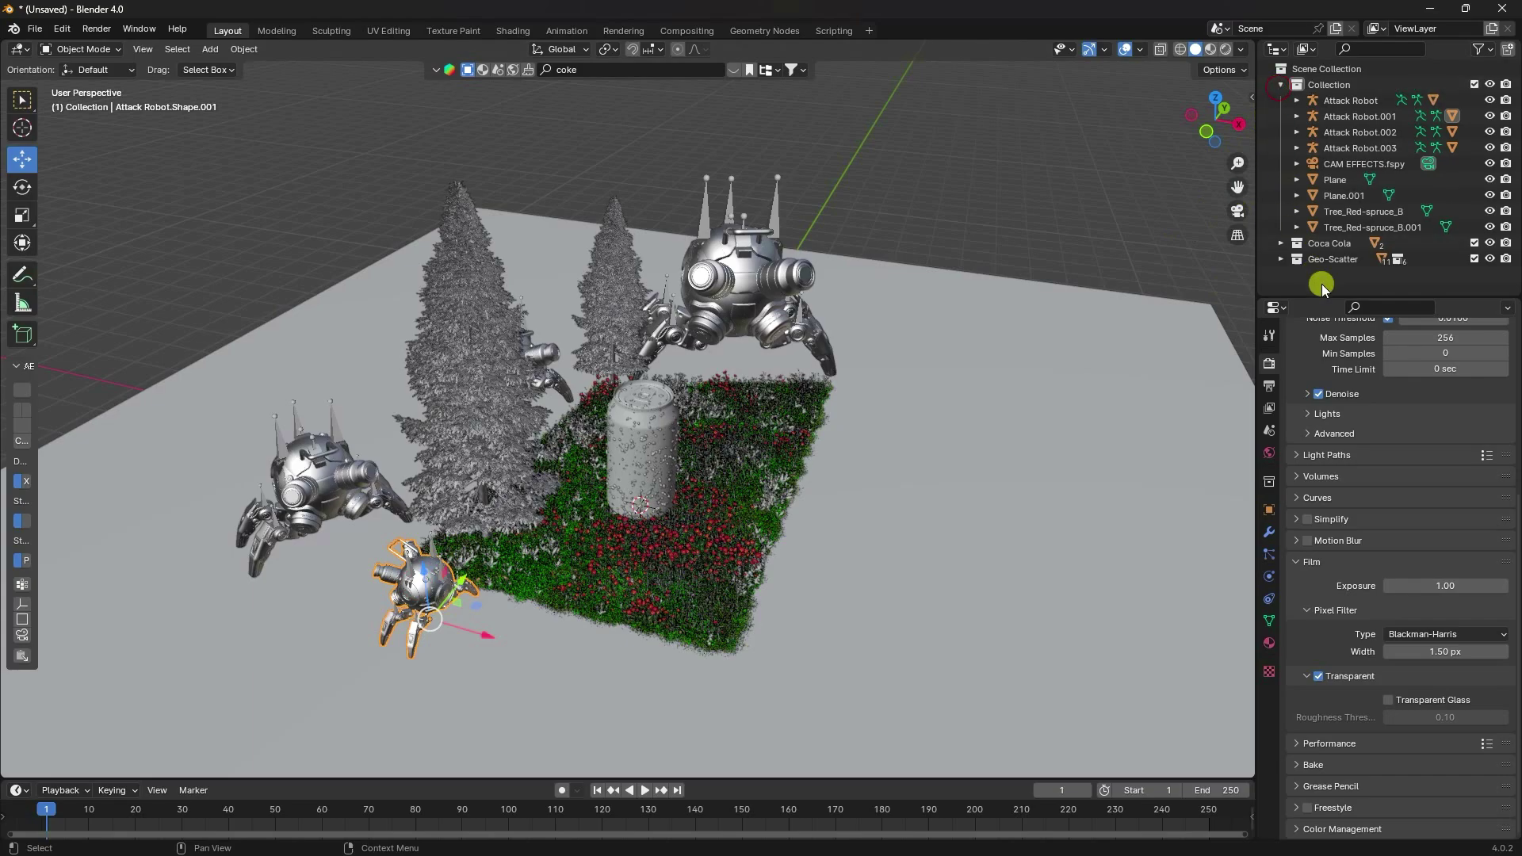
left_click(1368, 118)
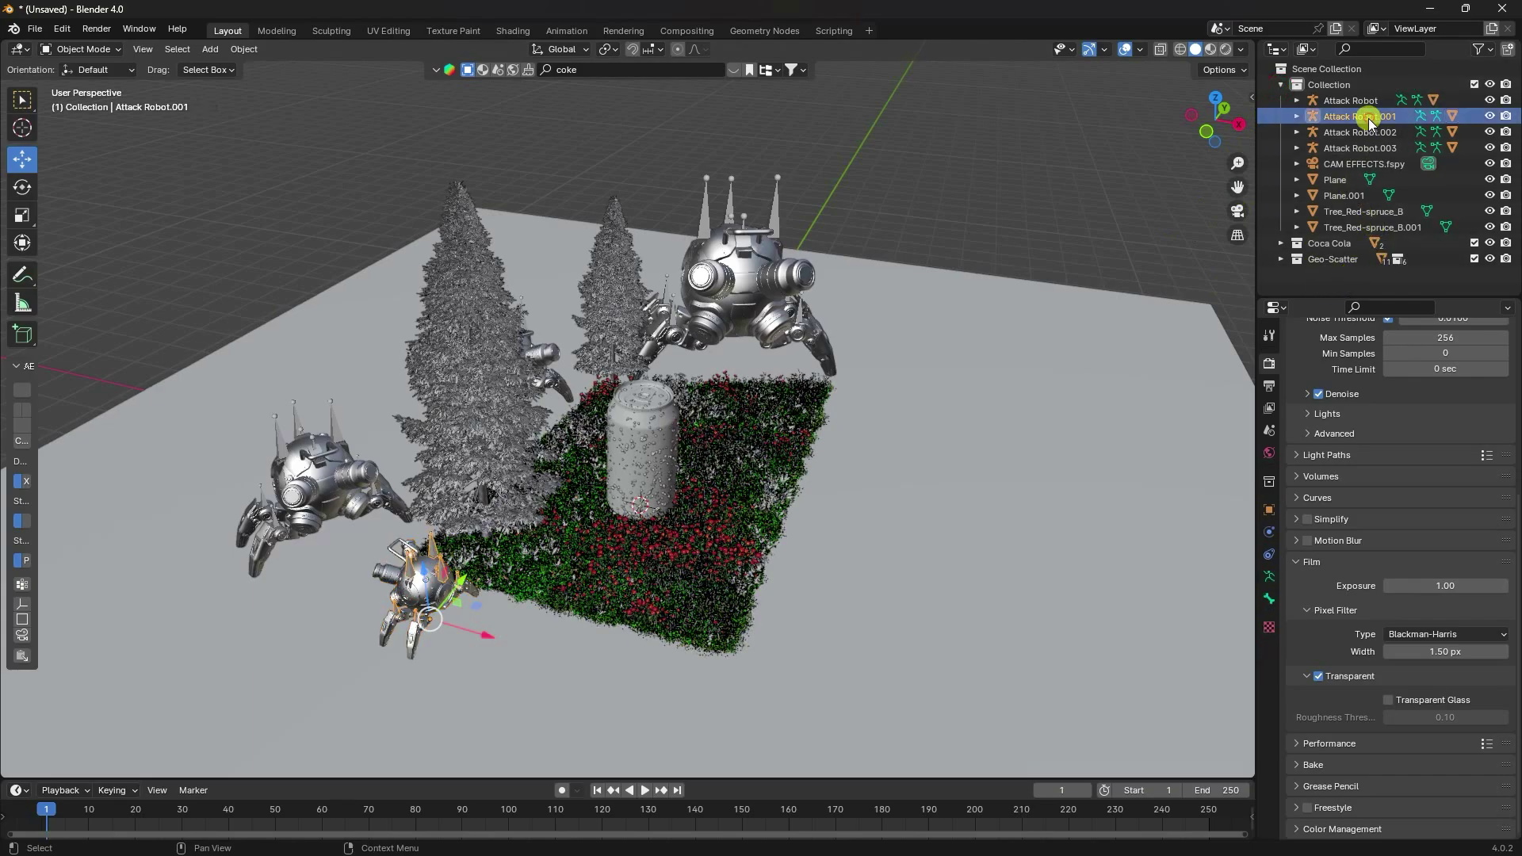
right_click(1368, 117)
left_click(1325, 151)
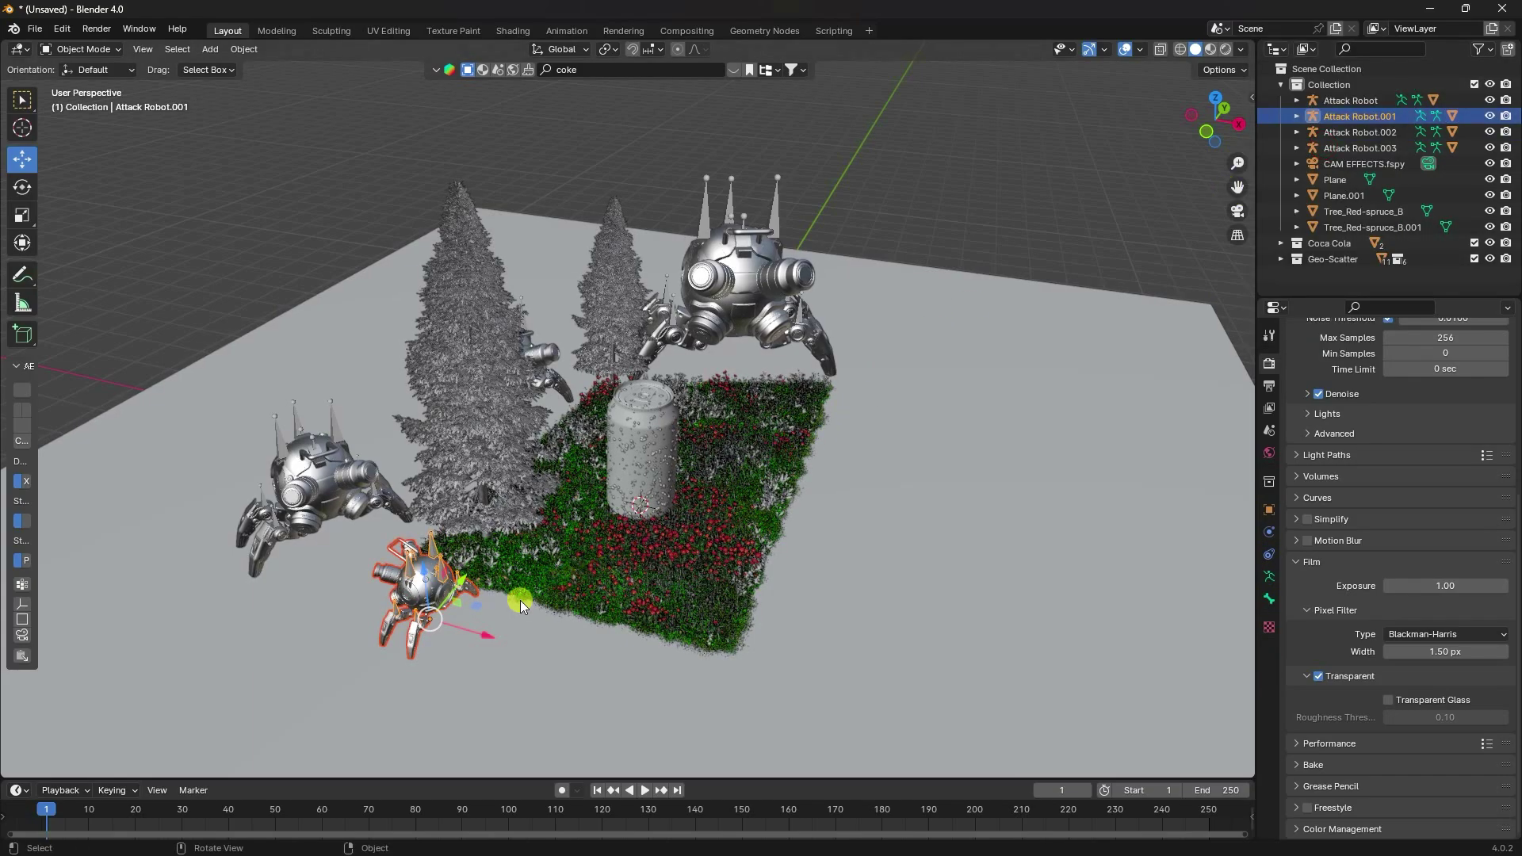
- Move Attack Robot.001 about 0.57 m along X and turn it toward the camera
left_click_drag(484, 636, 537, 660)
key("KP_0")
left_click_drag(259, 683, 148, 516)
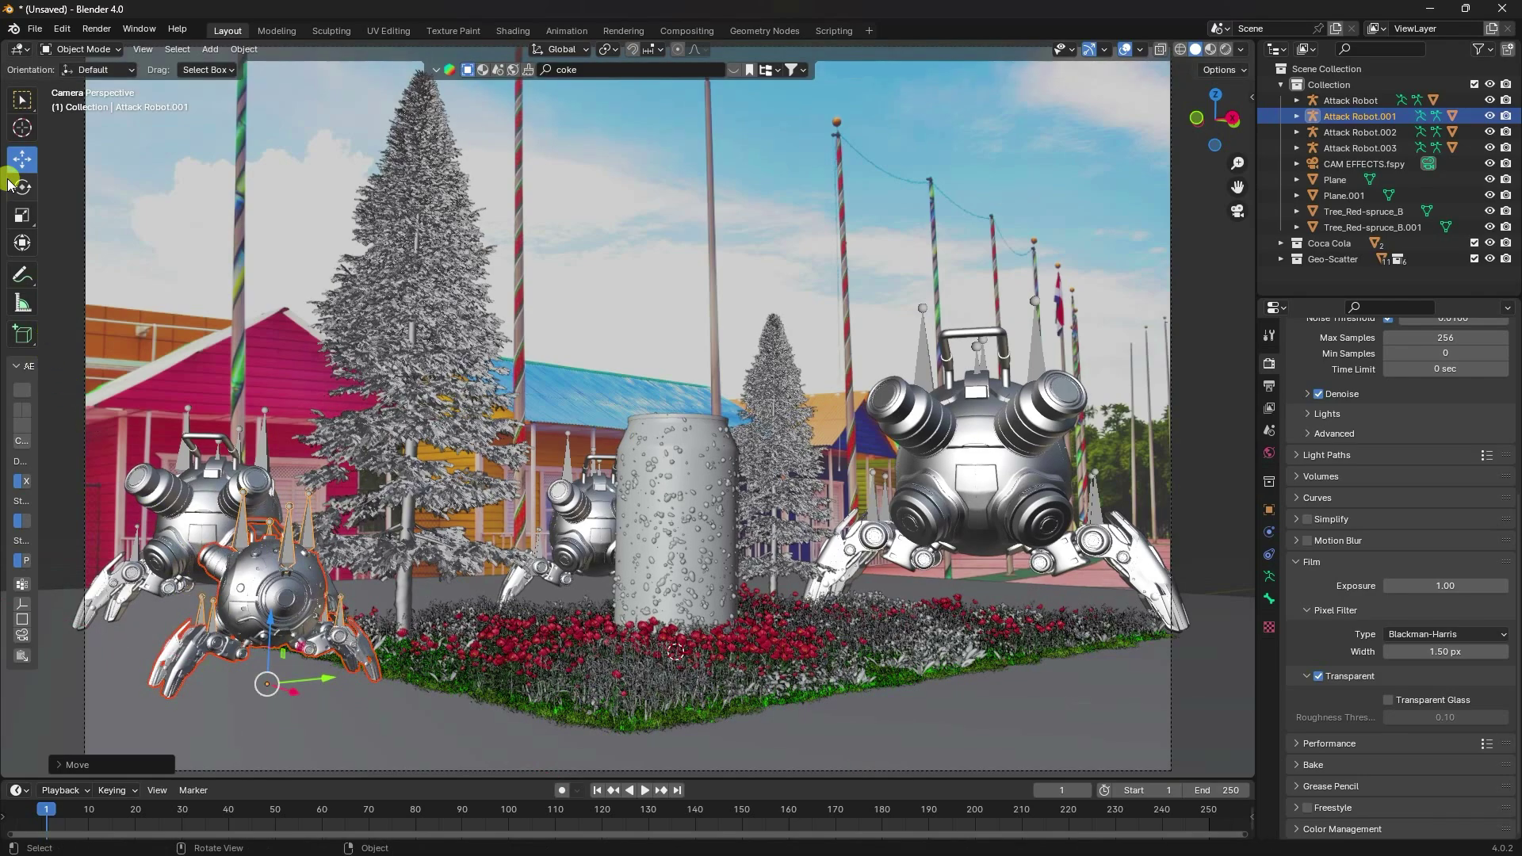
left_click(22, 187)
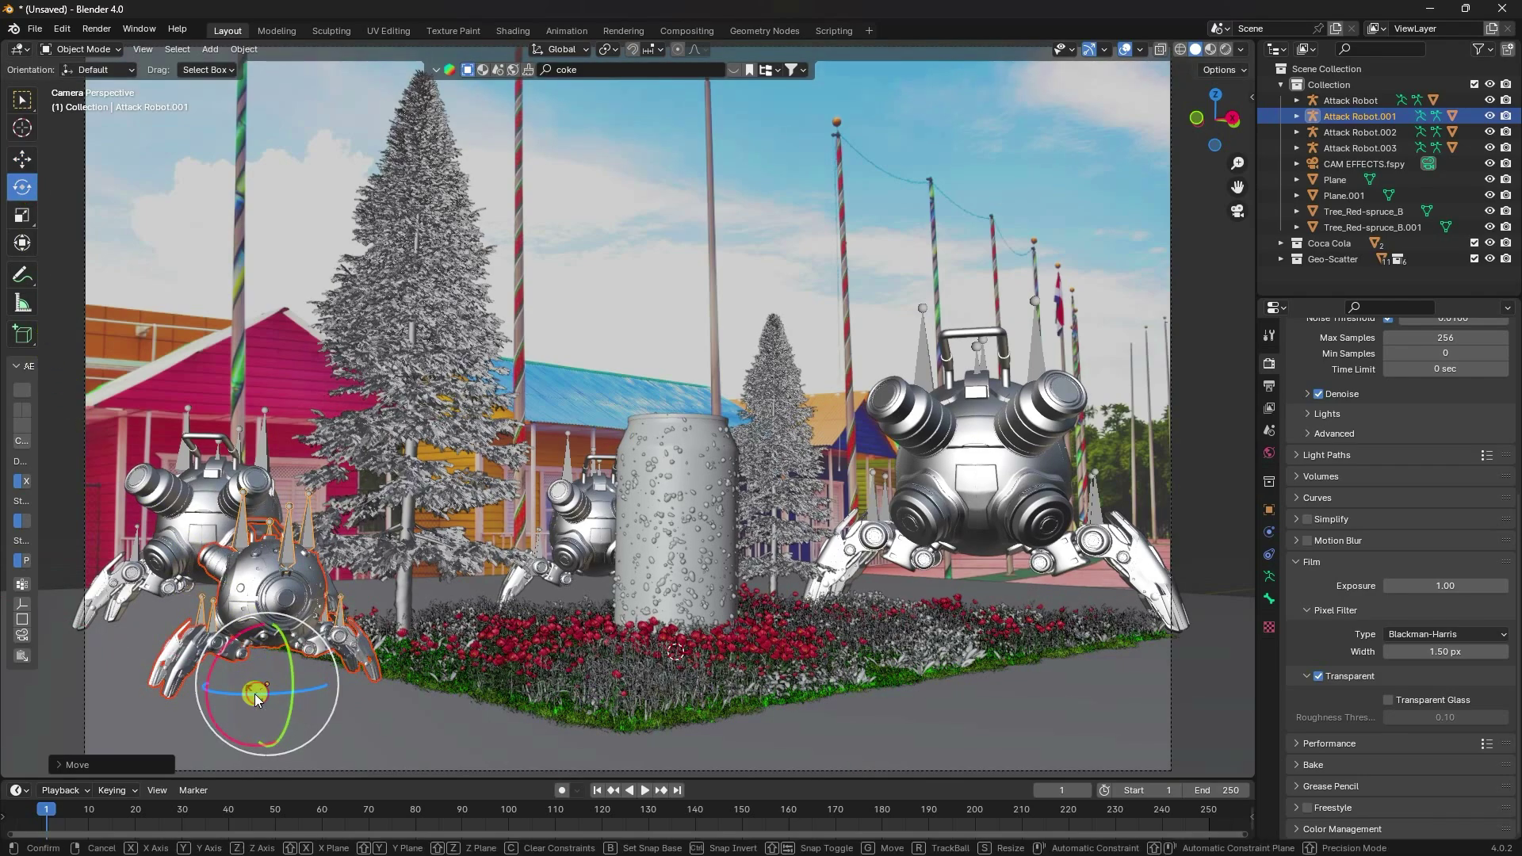
left_click_drag(255, 693, 298, 679)
left_click(21, 158)
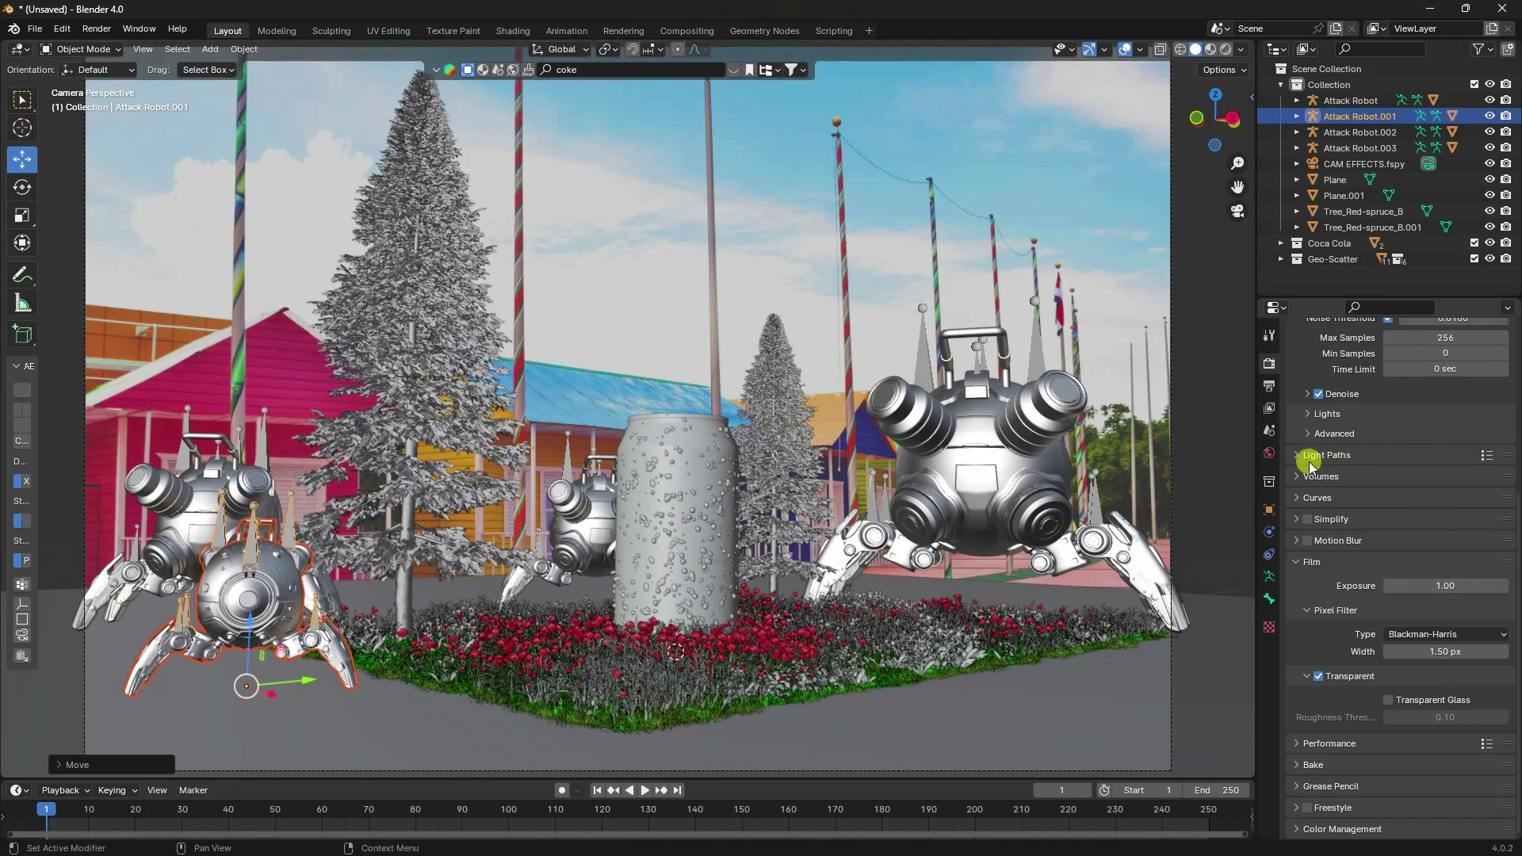
- Preview the scene in rendered shading, then return to solid shading
left_click(1270, 452)
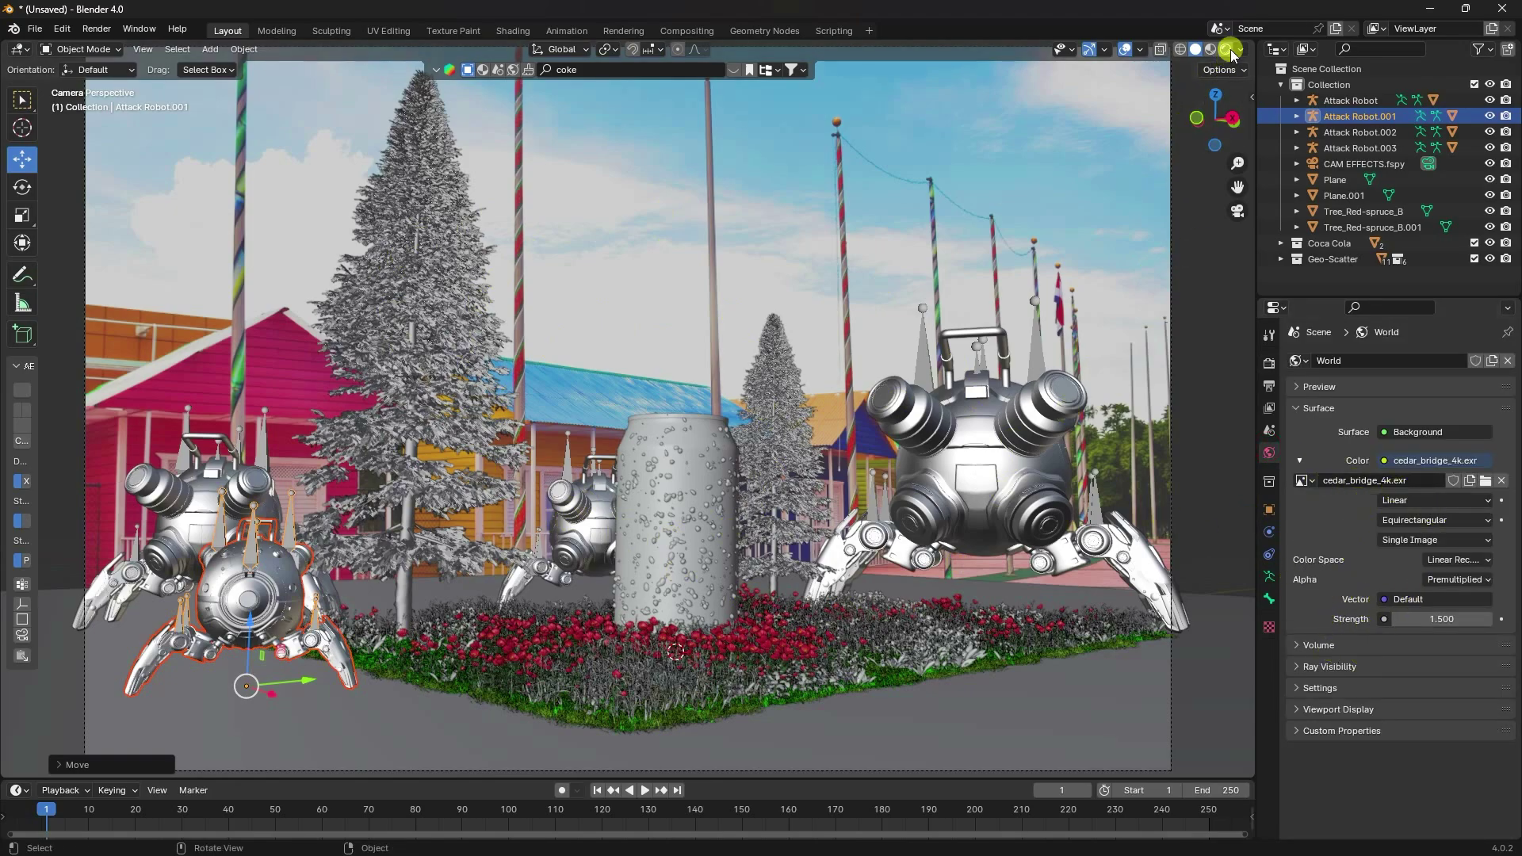
key("z")
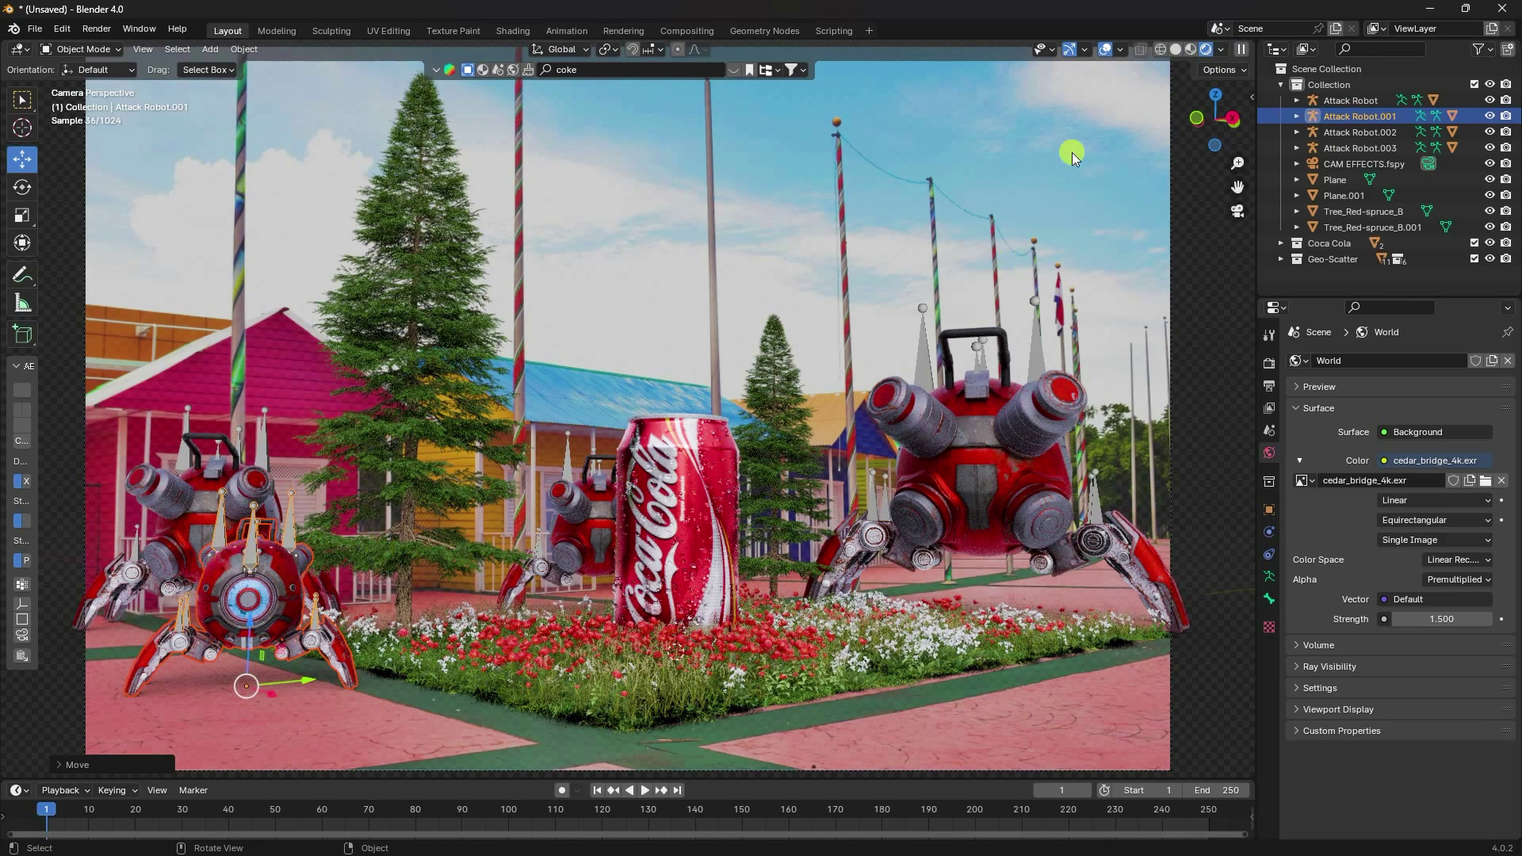
left_click(1176, 50)
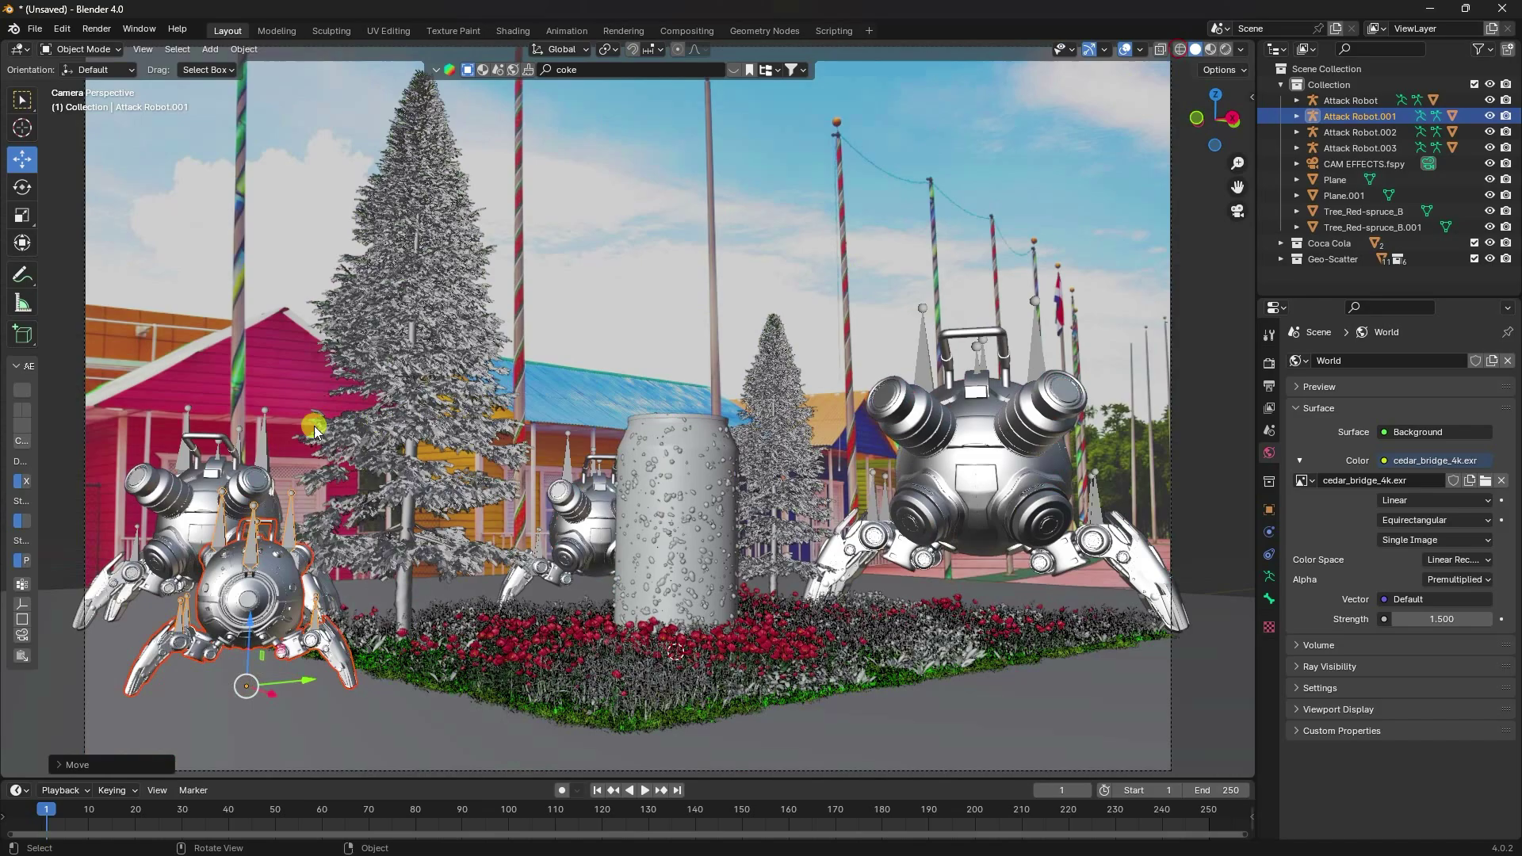
- Select Attack Robot.003 and move it about 0.52 m along X
left_click(196, 508)
middle_click_drag(311, 467, 343, 523)
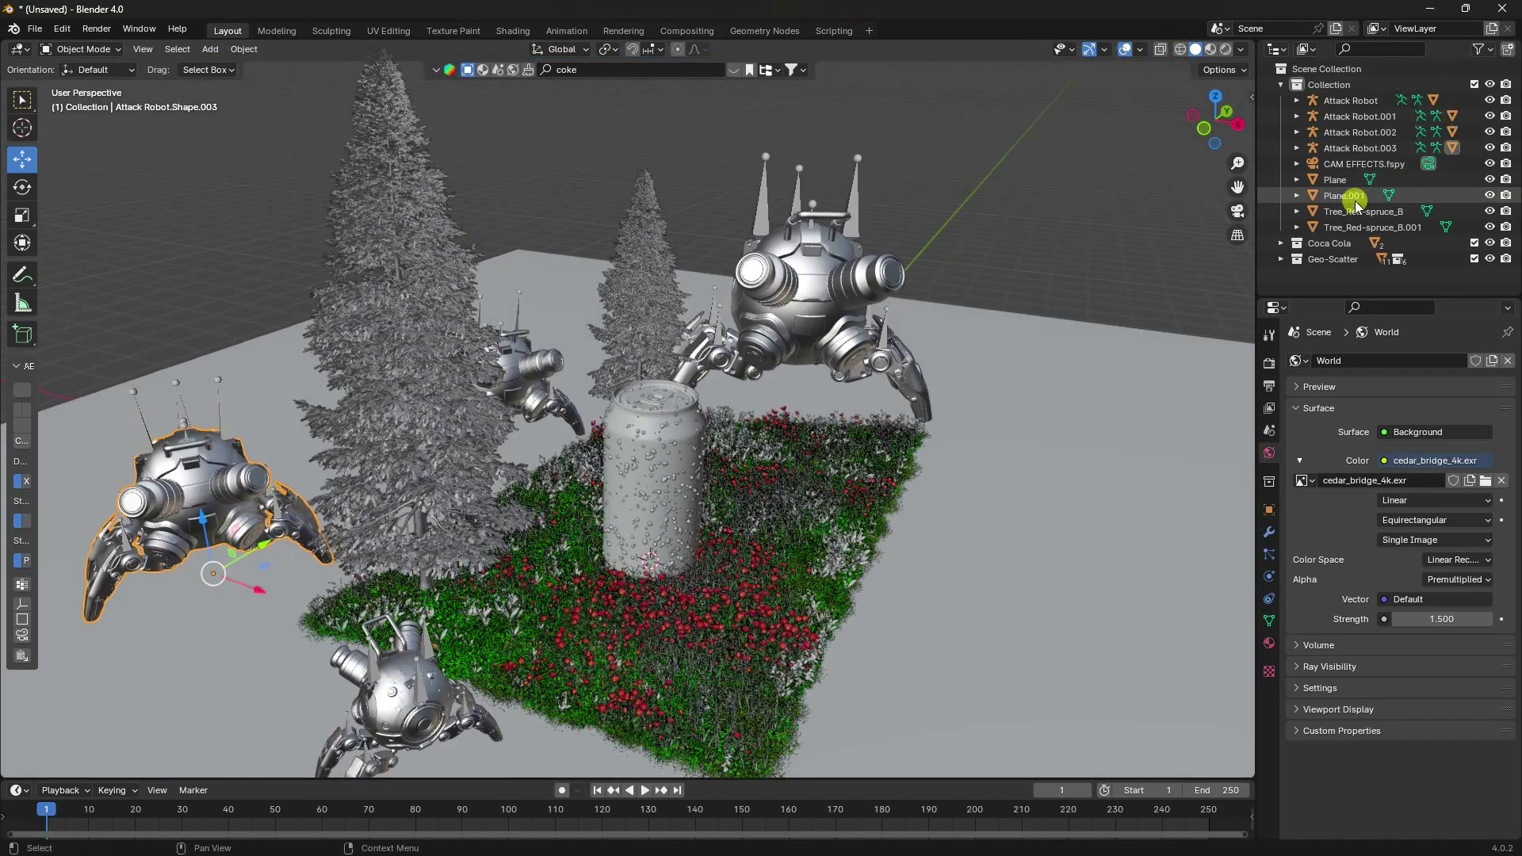
right_click(1356, 149)
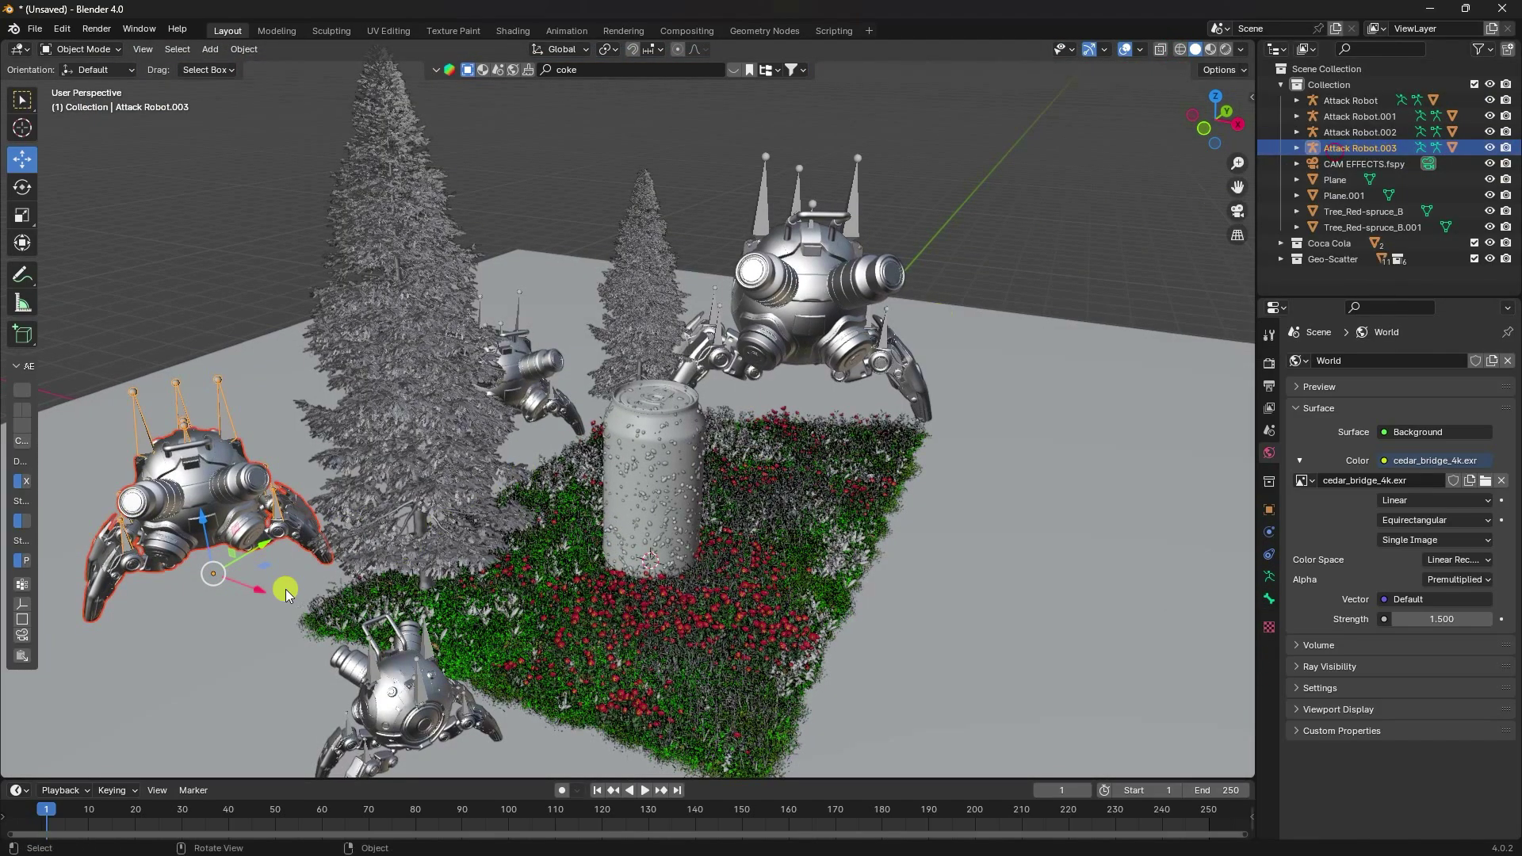
left_click_drag(258, 589, 299, 611)
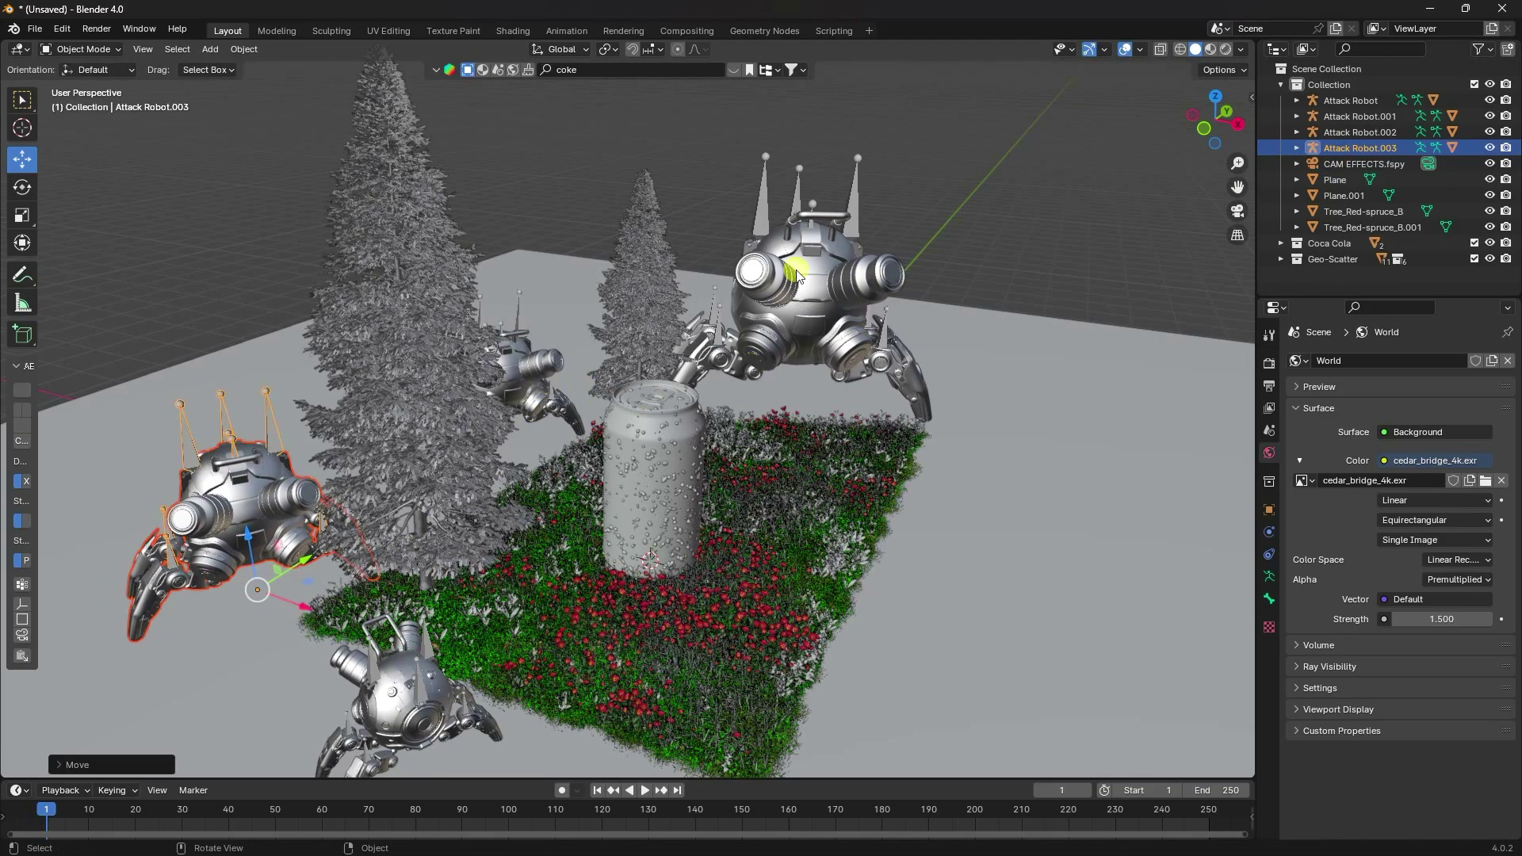
- Render the camera view with Render Image
key("KP_0")
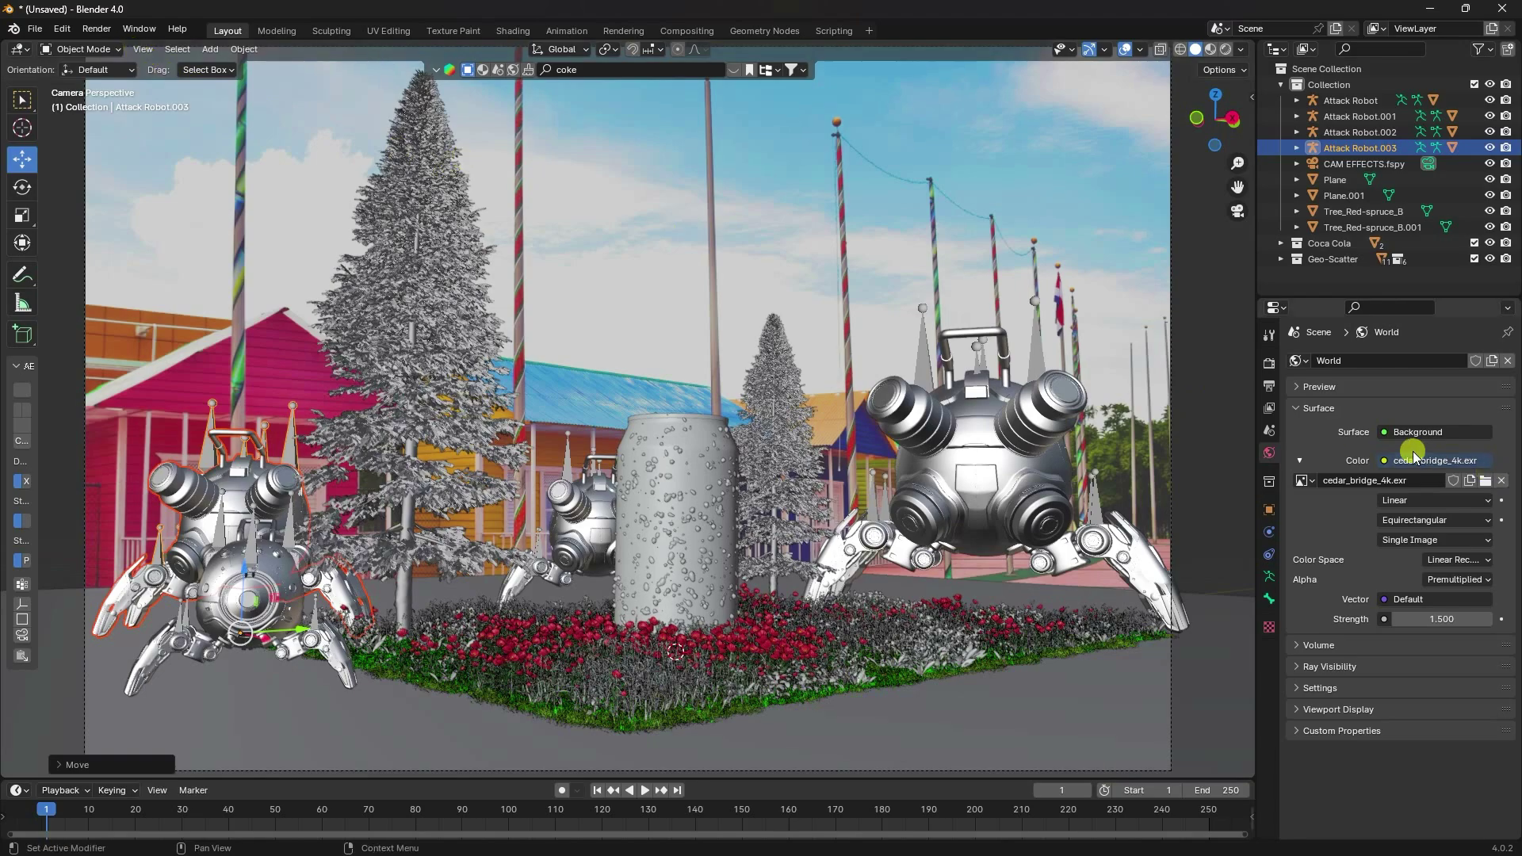
left_click(1268, 360)
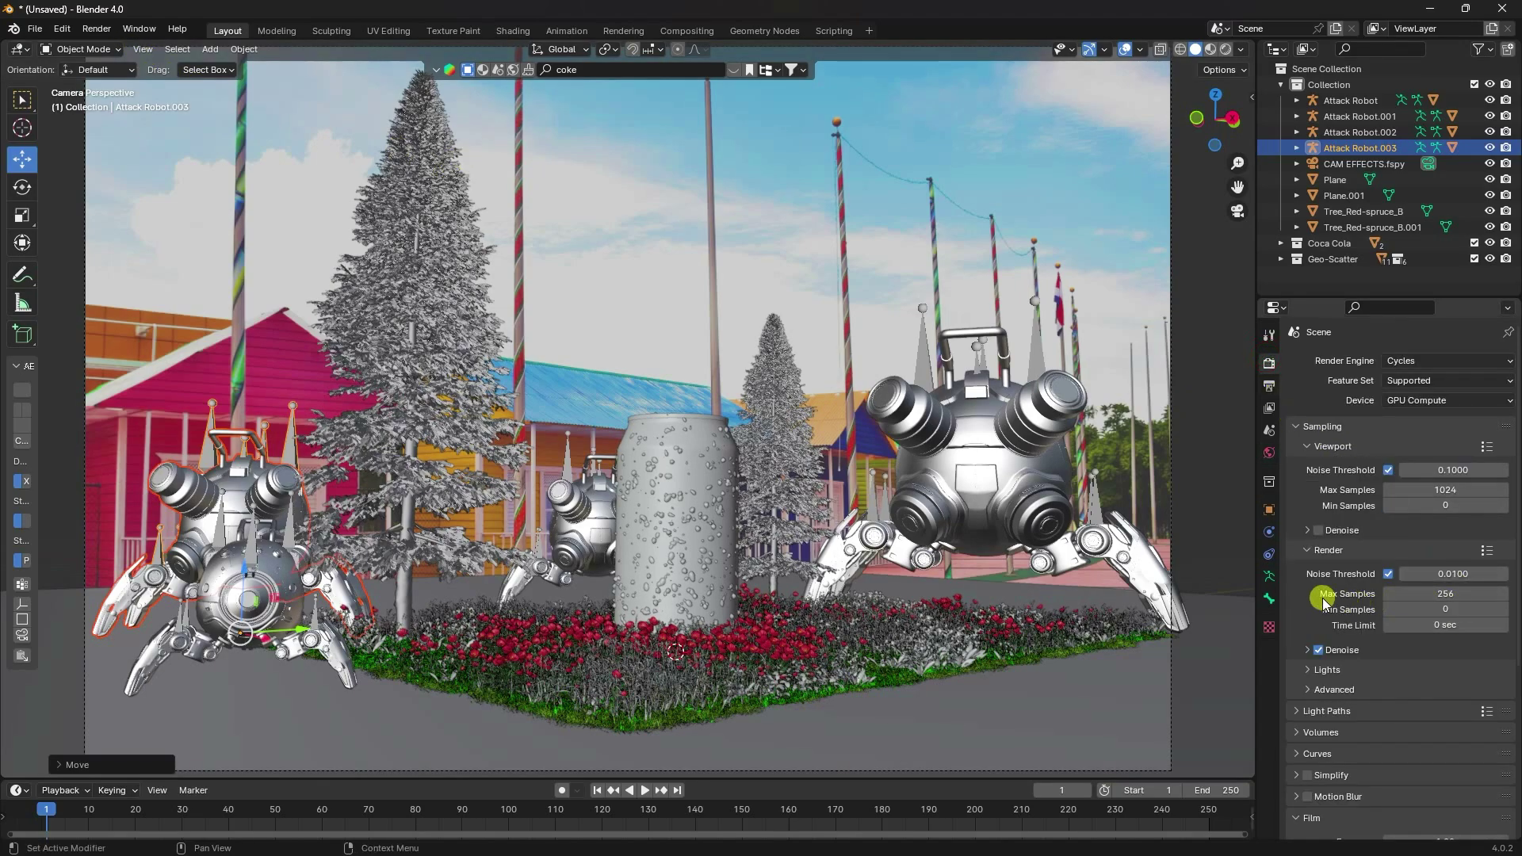
left_click(90, 30)
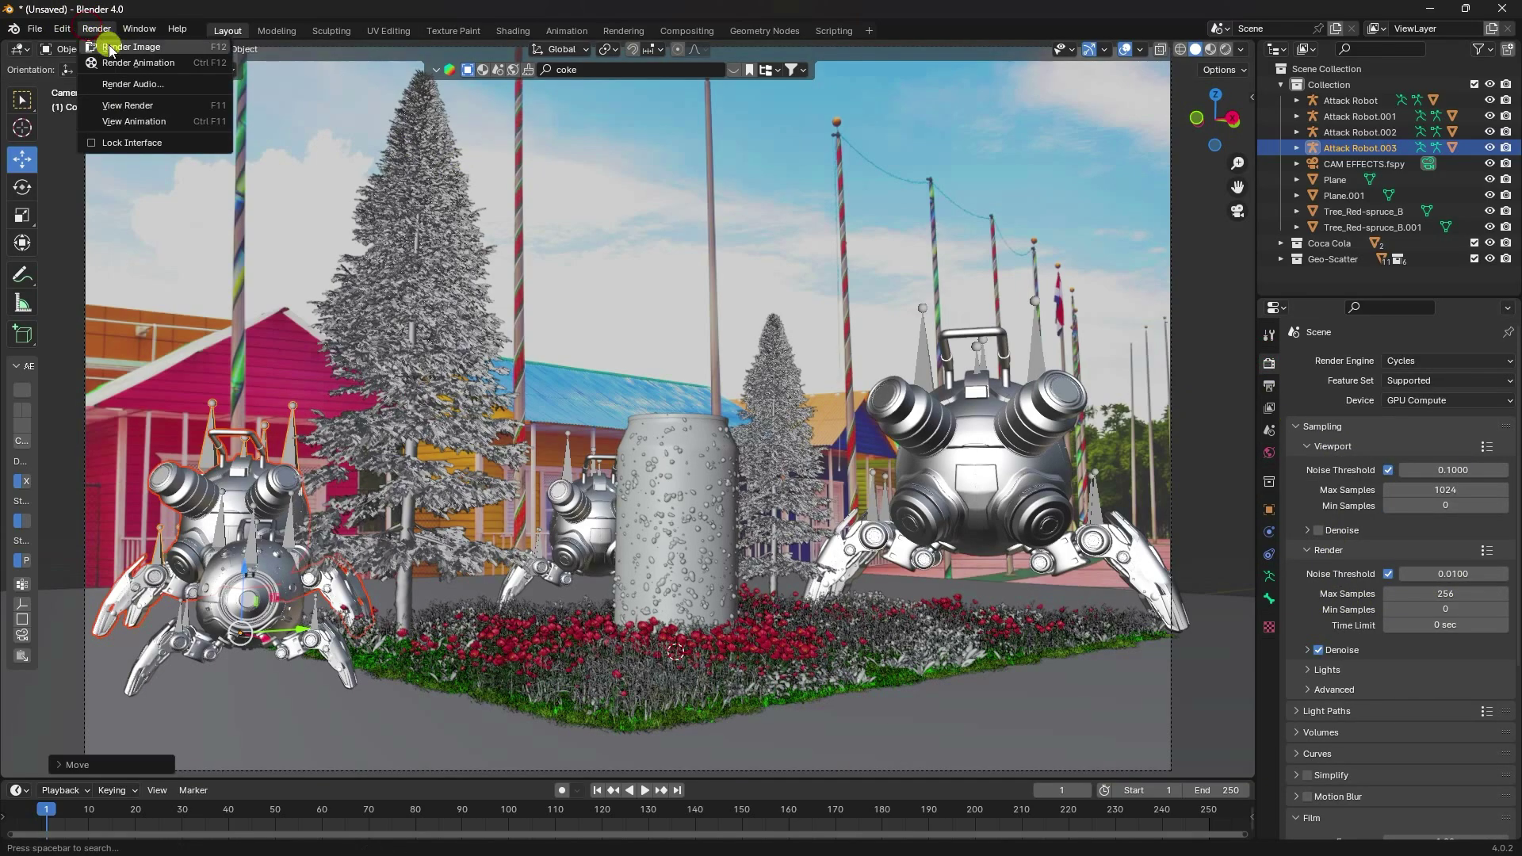
left_click(110, 47)
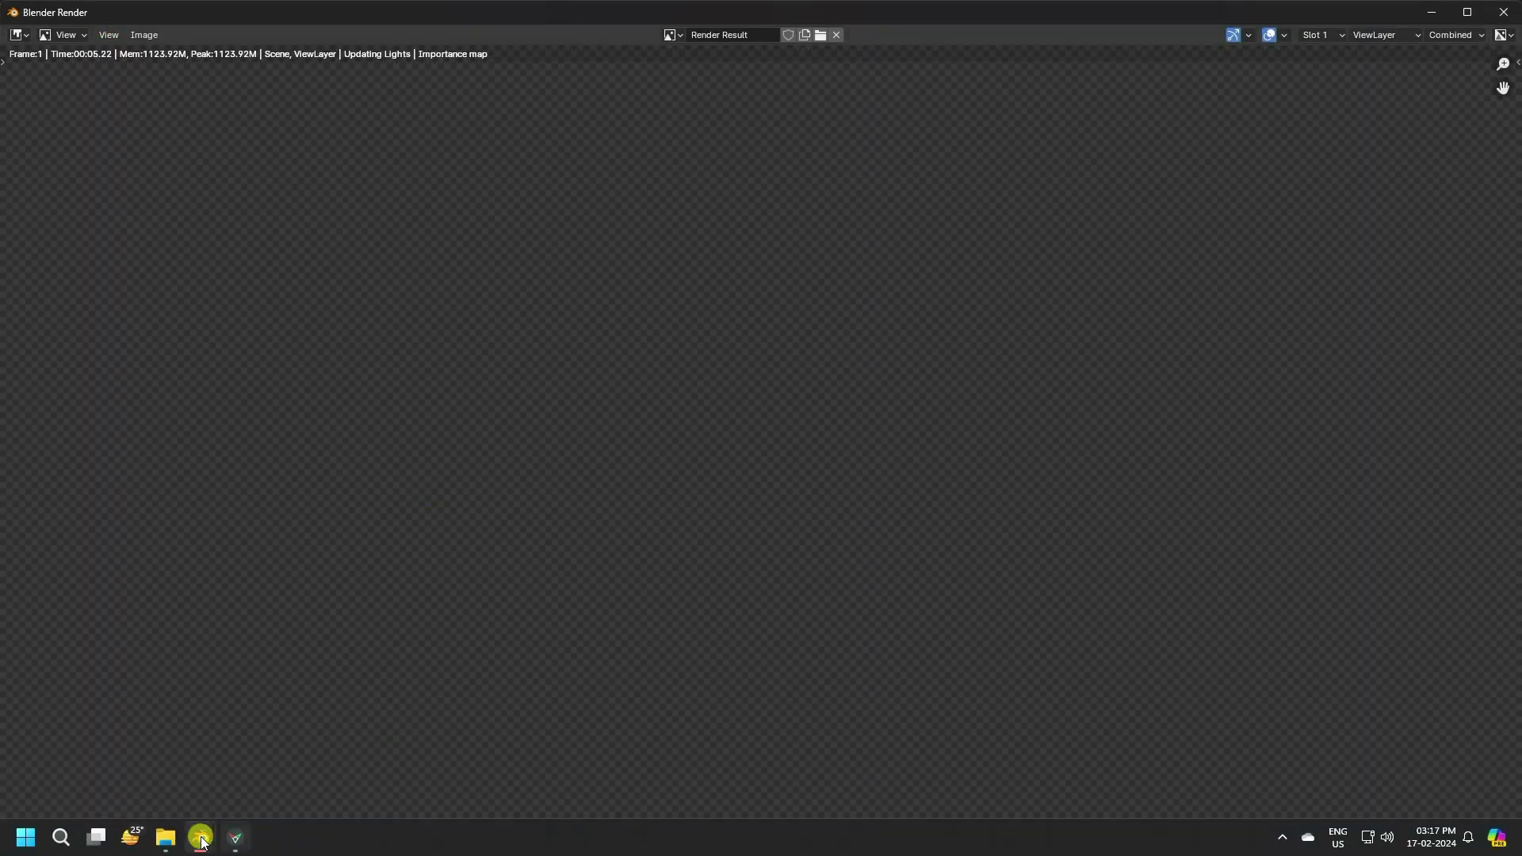
- Open the earlier render 2 from the blender hindi vfx folder in the photo viewer
left_click(179, 845)
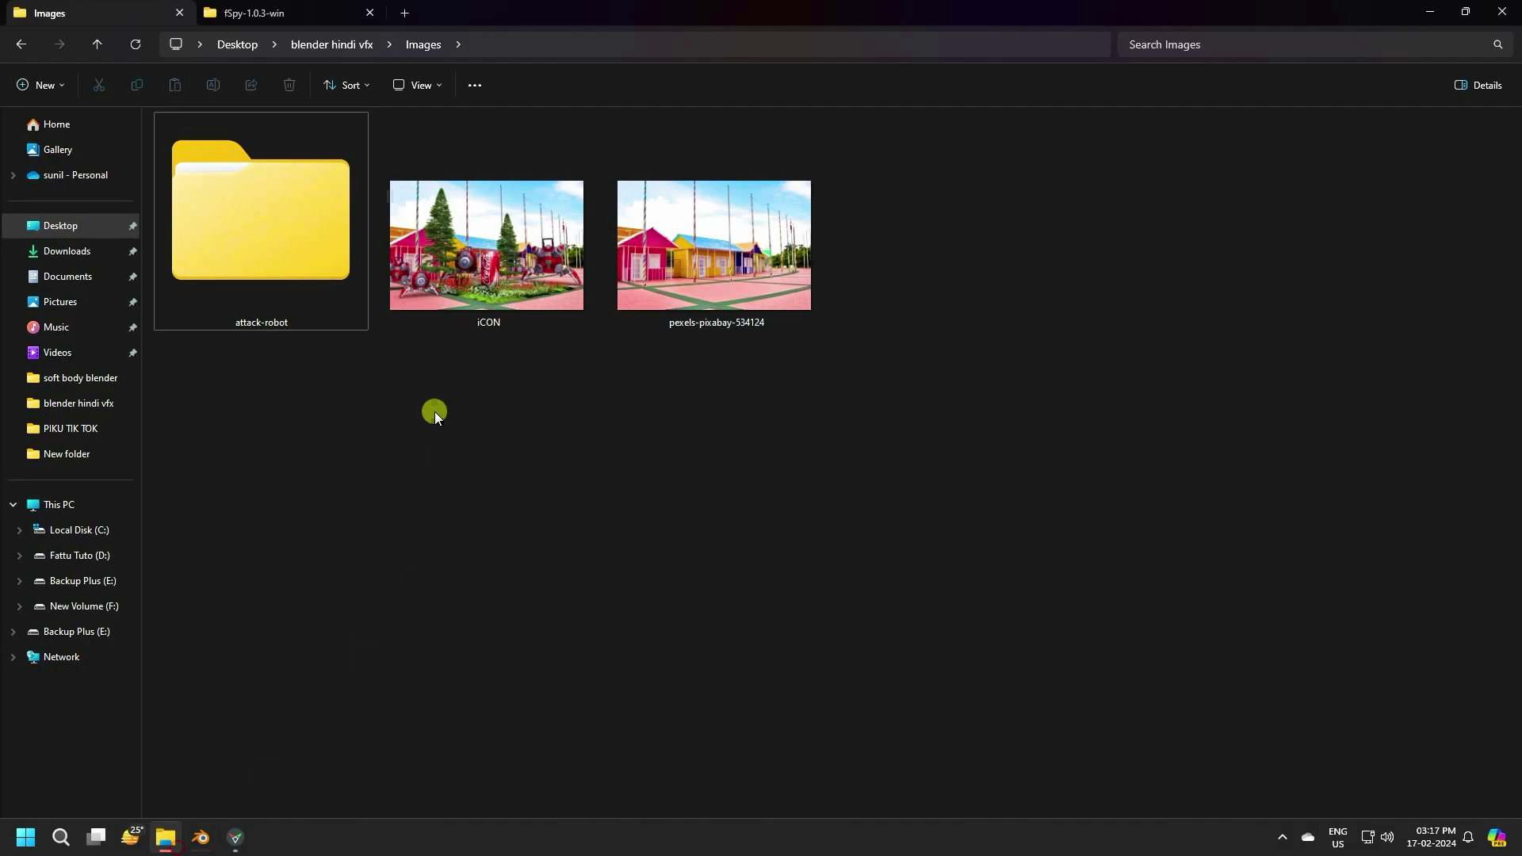
left_click(20, 44)
left_click(631, 482)
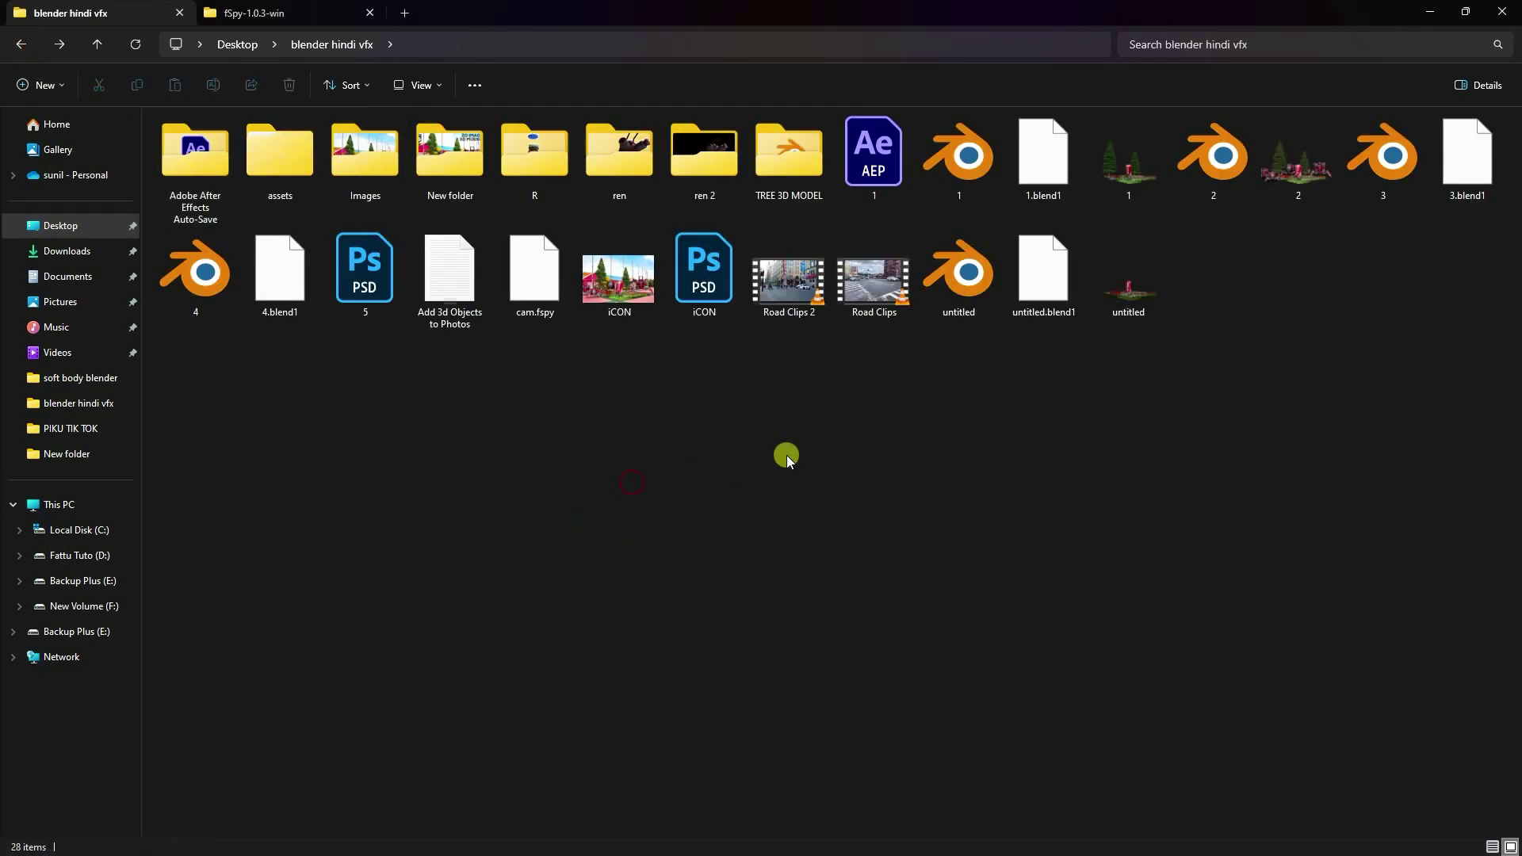
double_click(1292, 172)
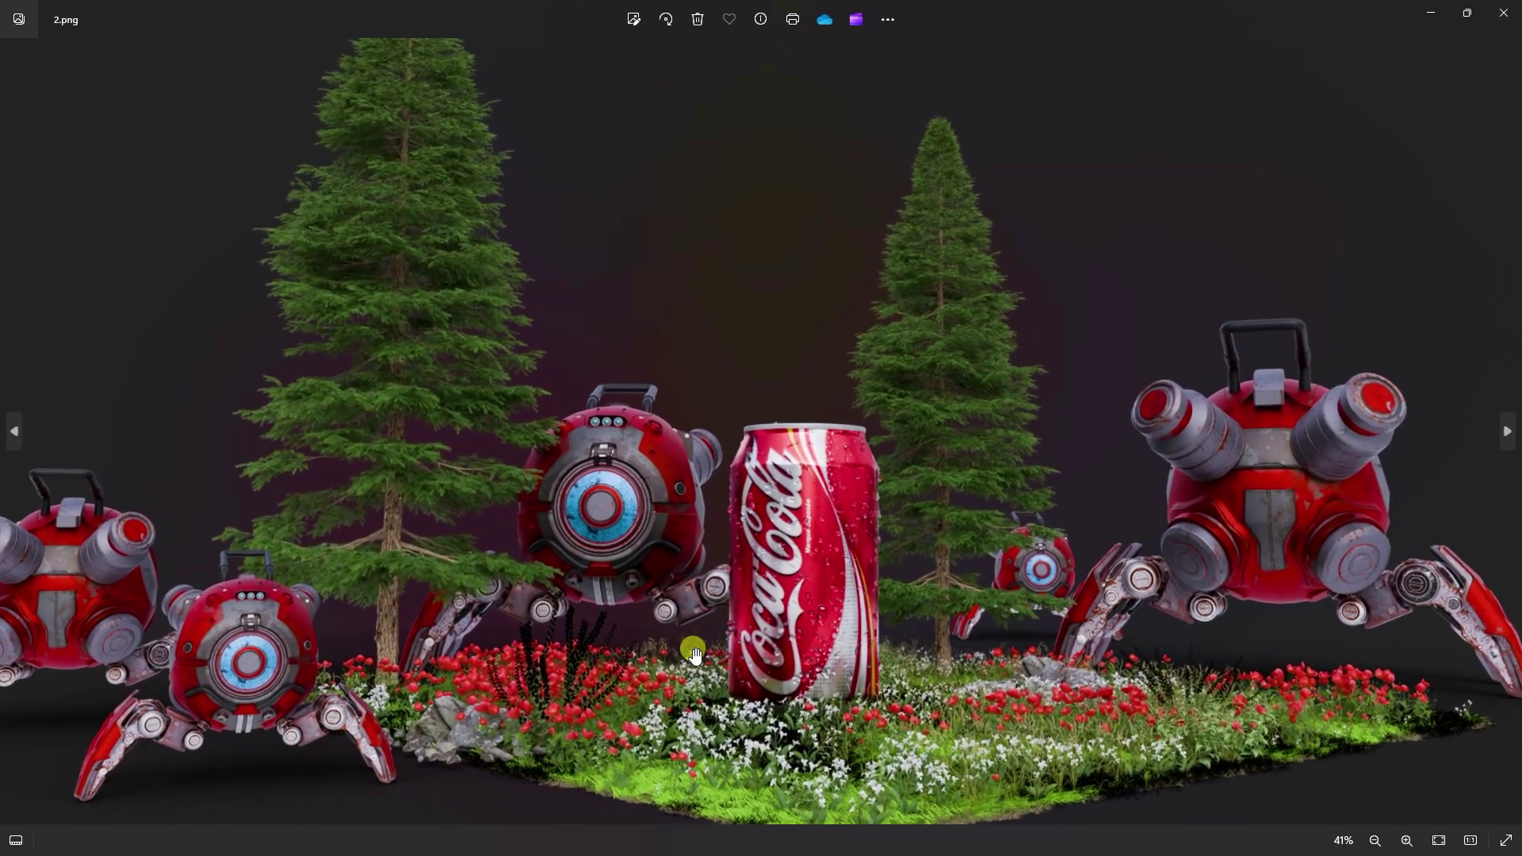
- Pan around the 2.png render in Photos to inspect its details
left_click_drag(695, 655, 693, 586)
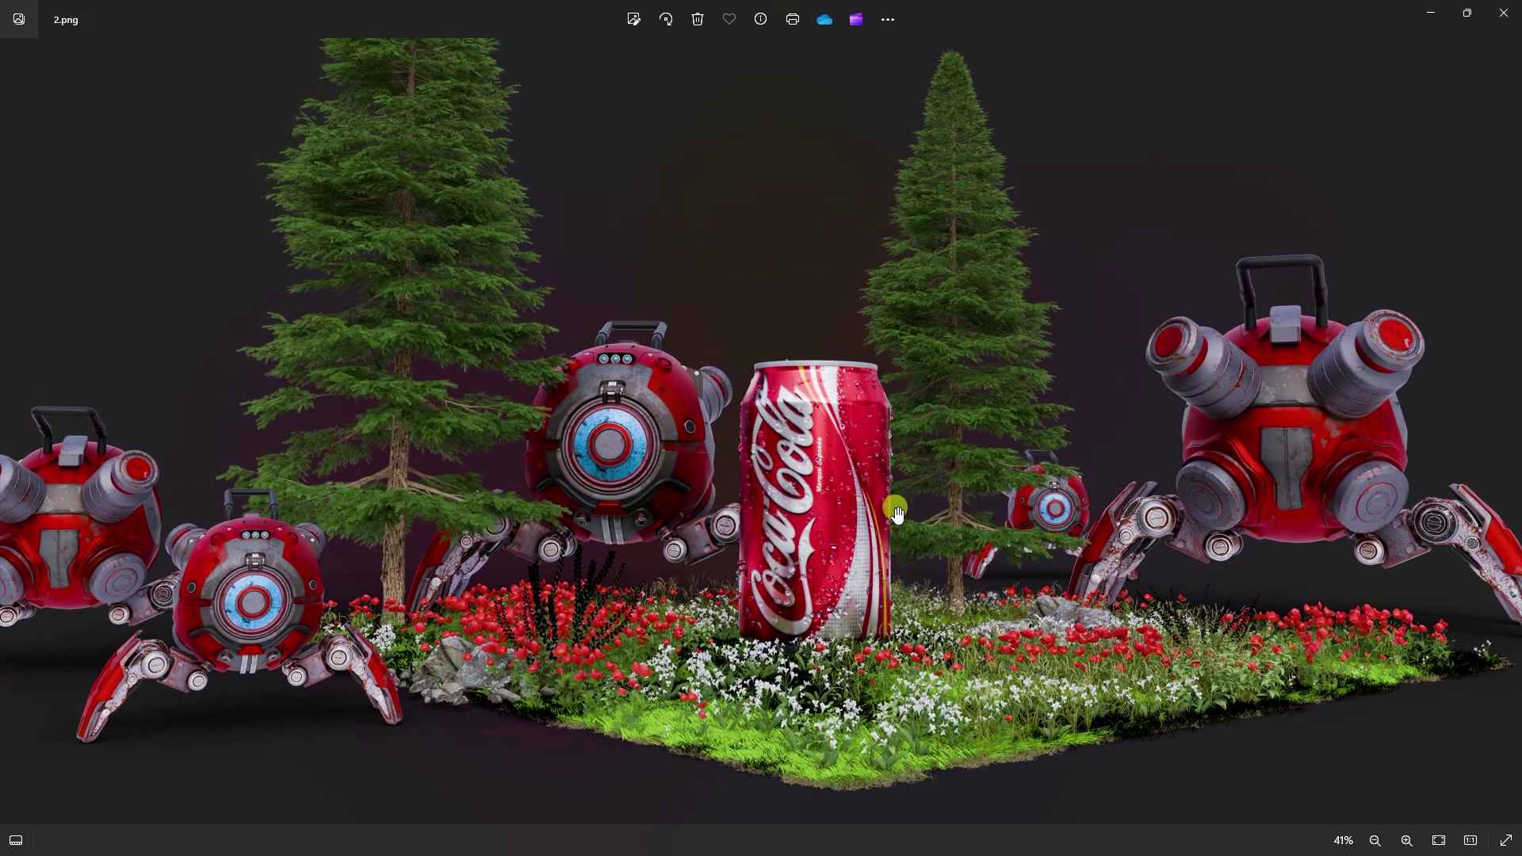
left_click_drag(890, 503, 847, 612)
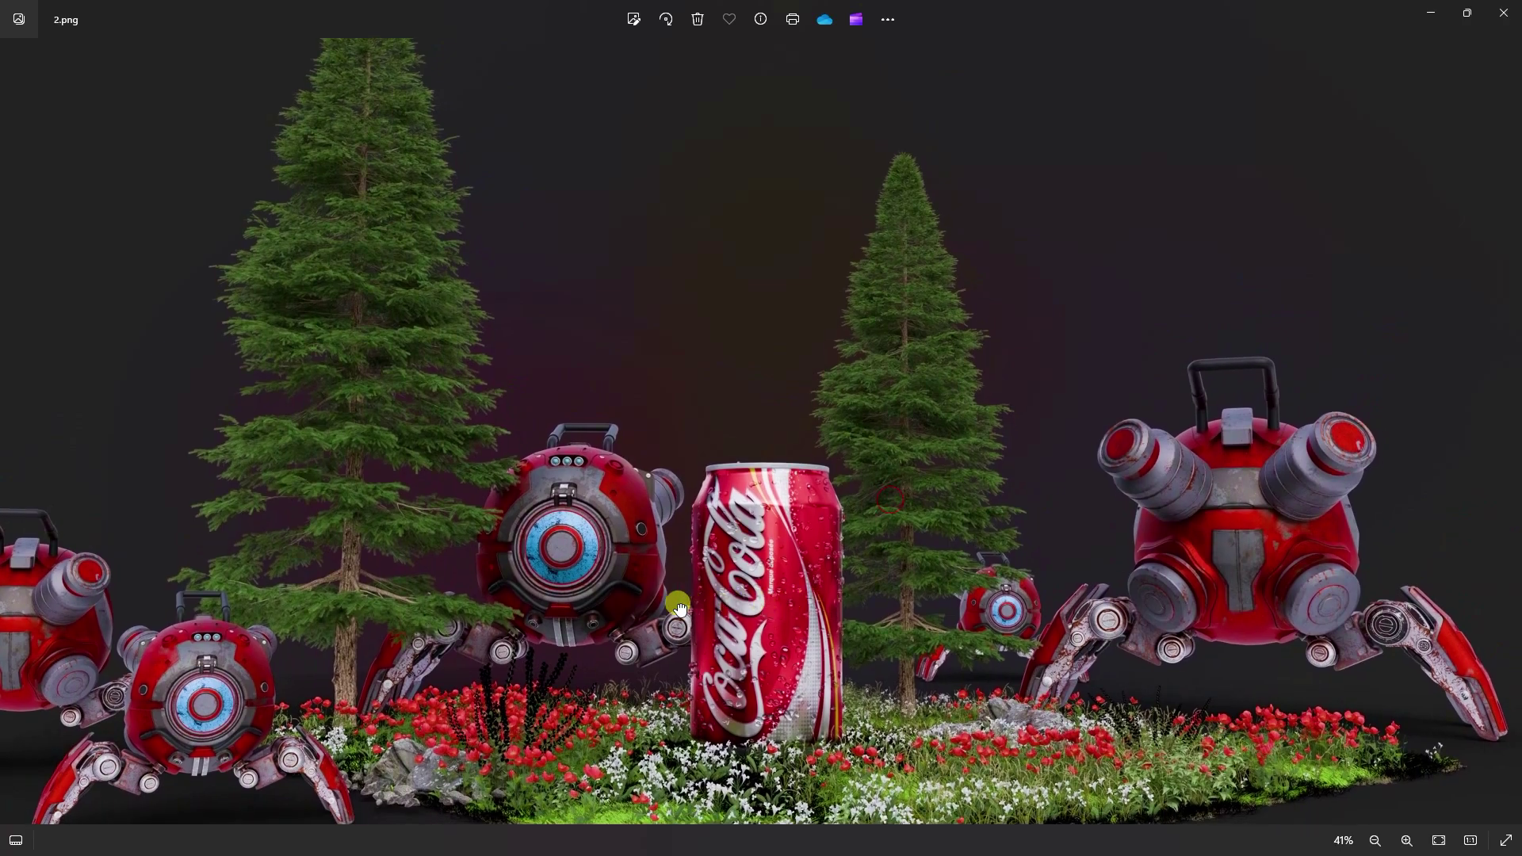
left_click_drag(670, 605, 636, 463)
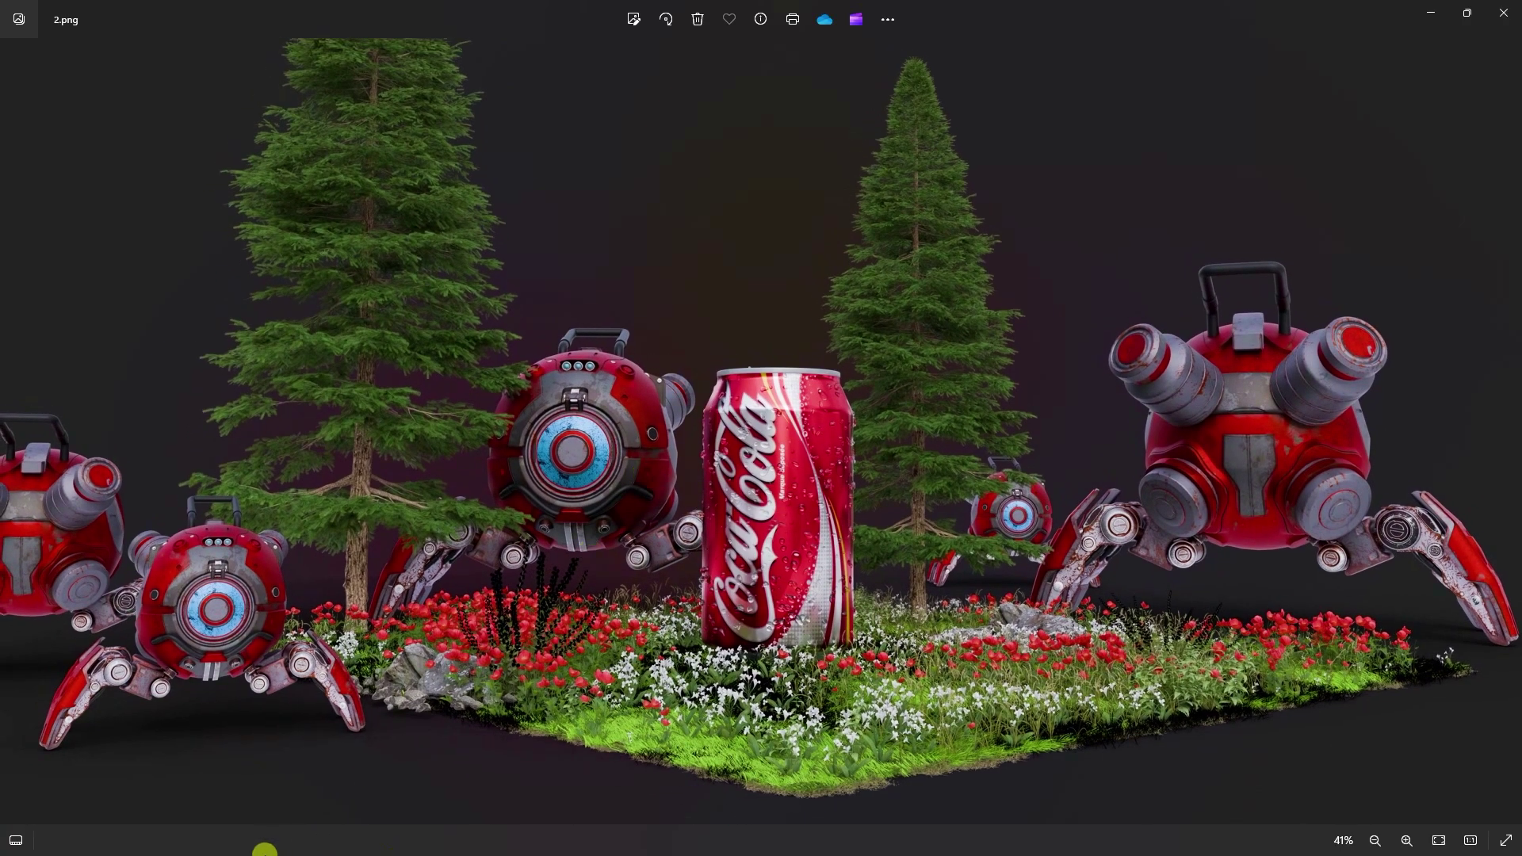
- Return to Blender's render window, zoom the render view, and open the Windows Start menu
mouse_move(200, 837)
left_click(262, 775)
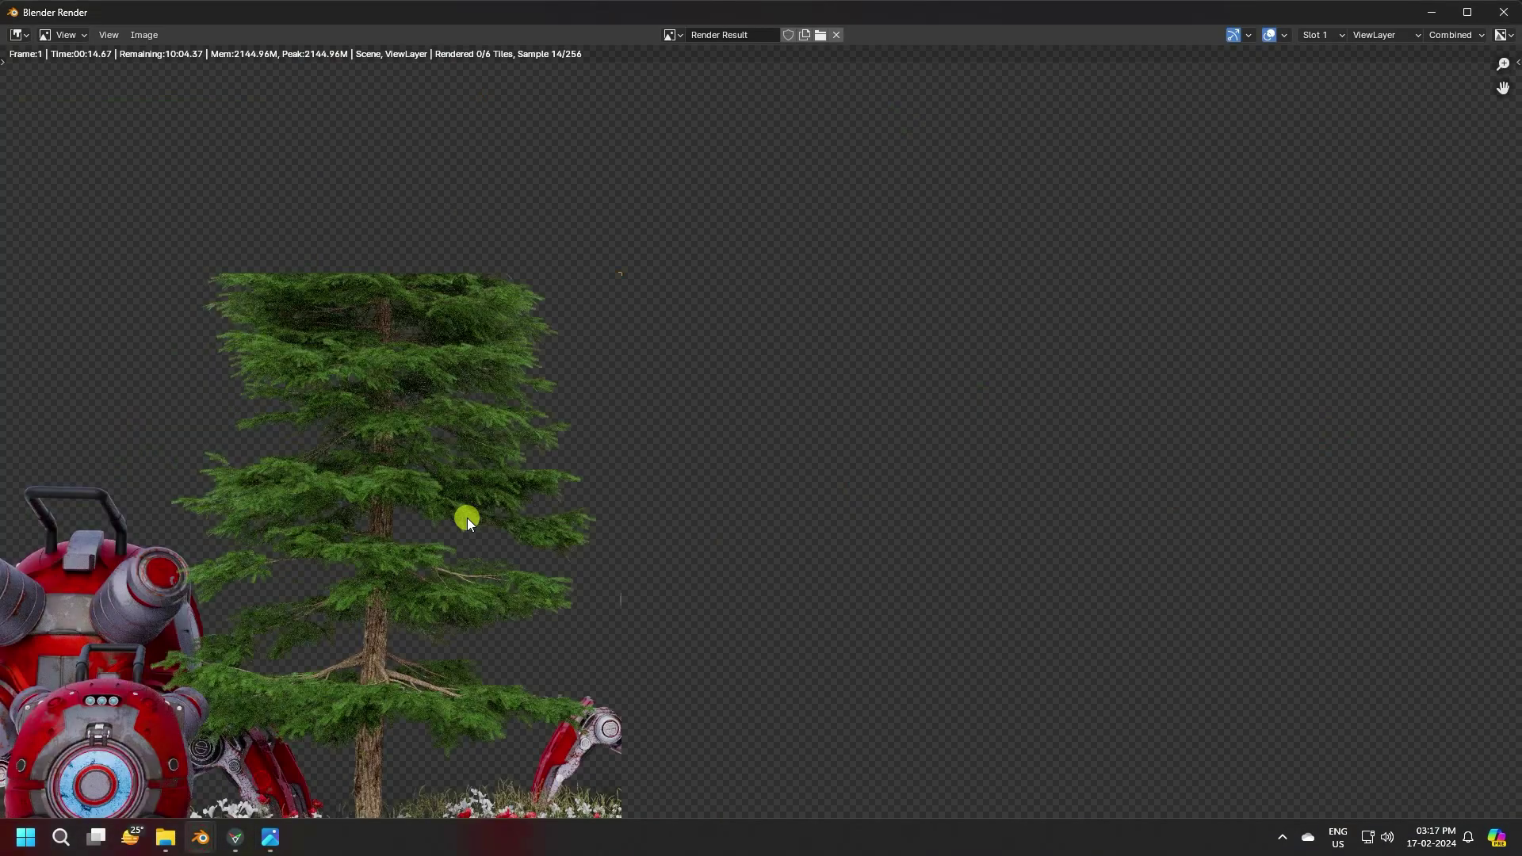
scroll(468, 517, "down", 4)
scroll(649, 435, "up", 3)
scroll(425, 578, "down", 1)
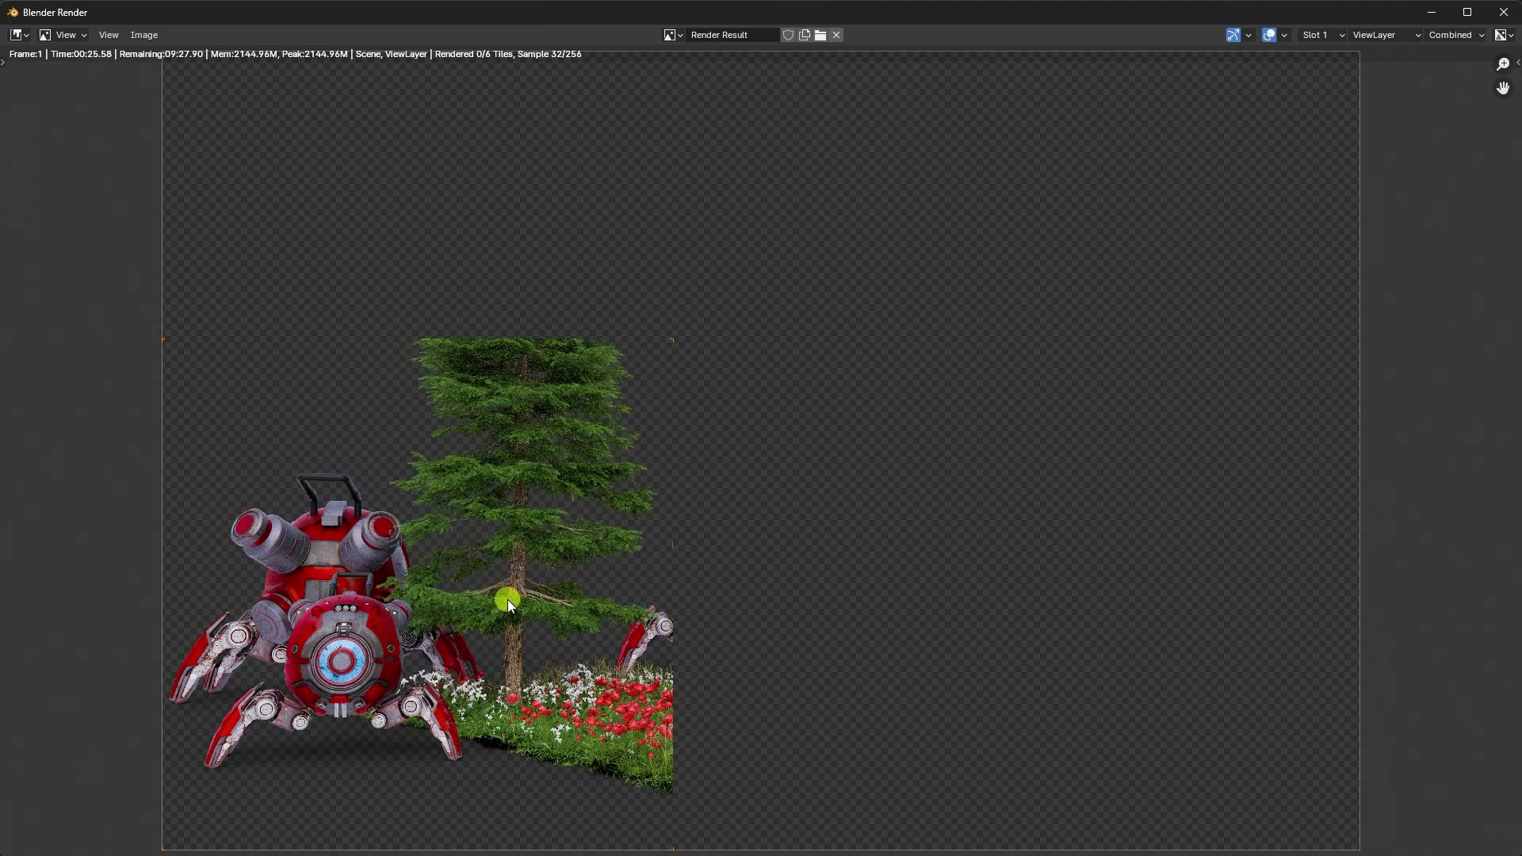
left_click(27, 838)
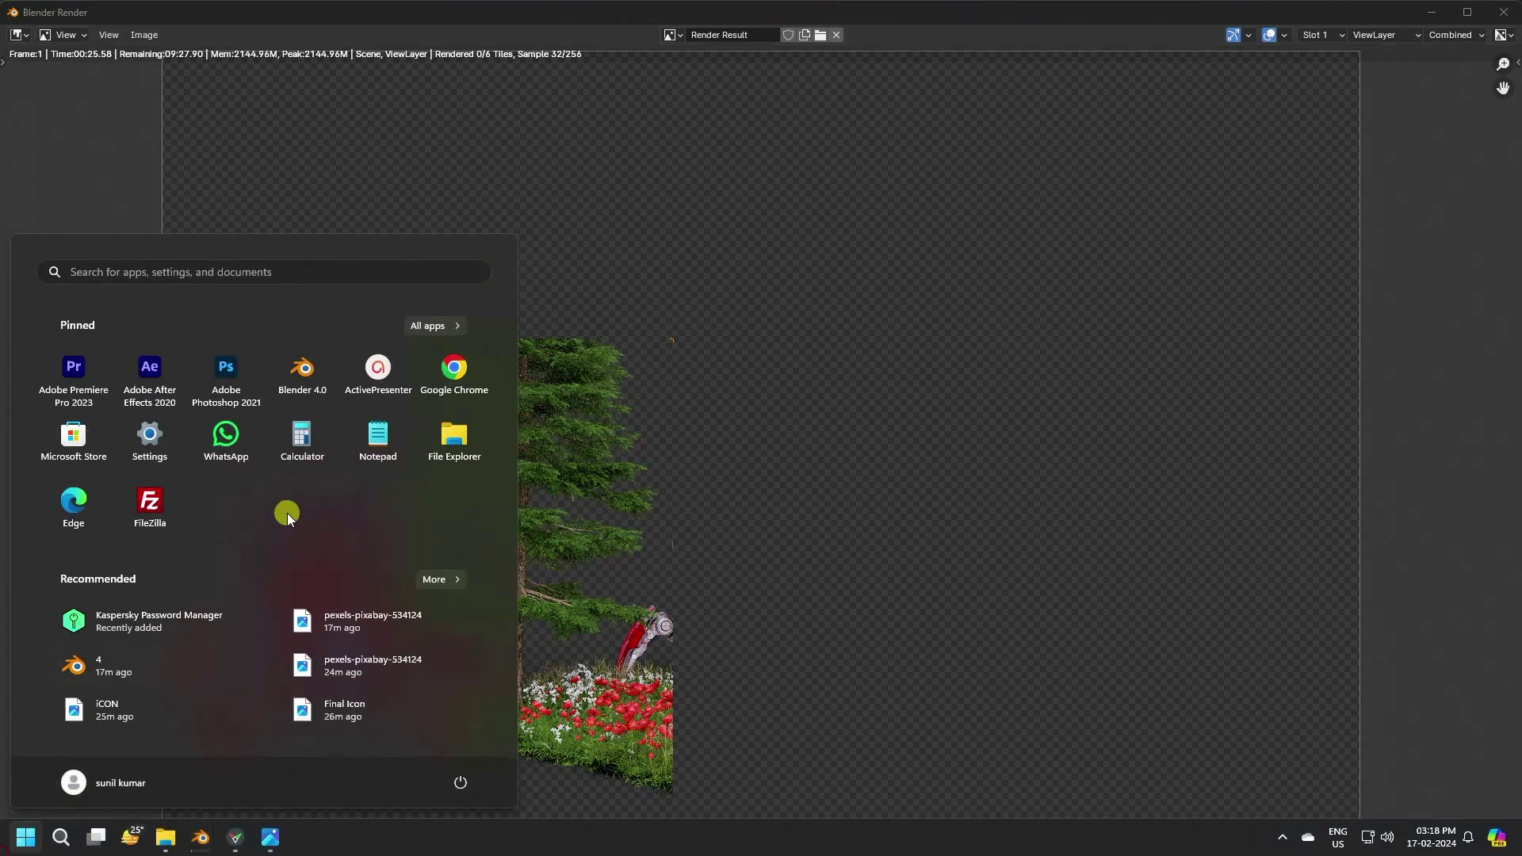
- Launch Photoshop and open pexels-pixabay-534124.jpg from the Images folder
left_click(227, 373)
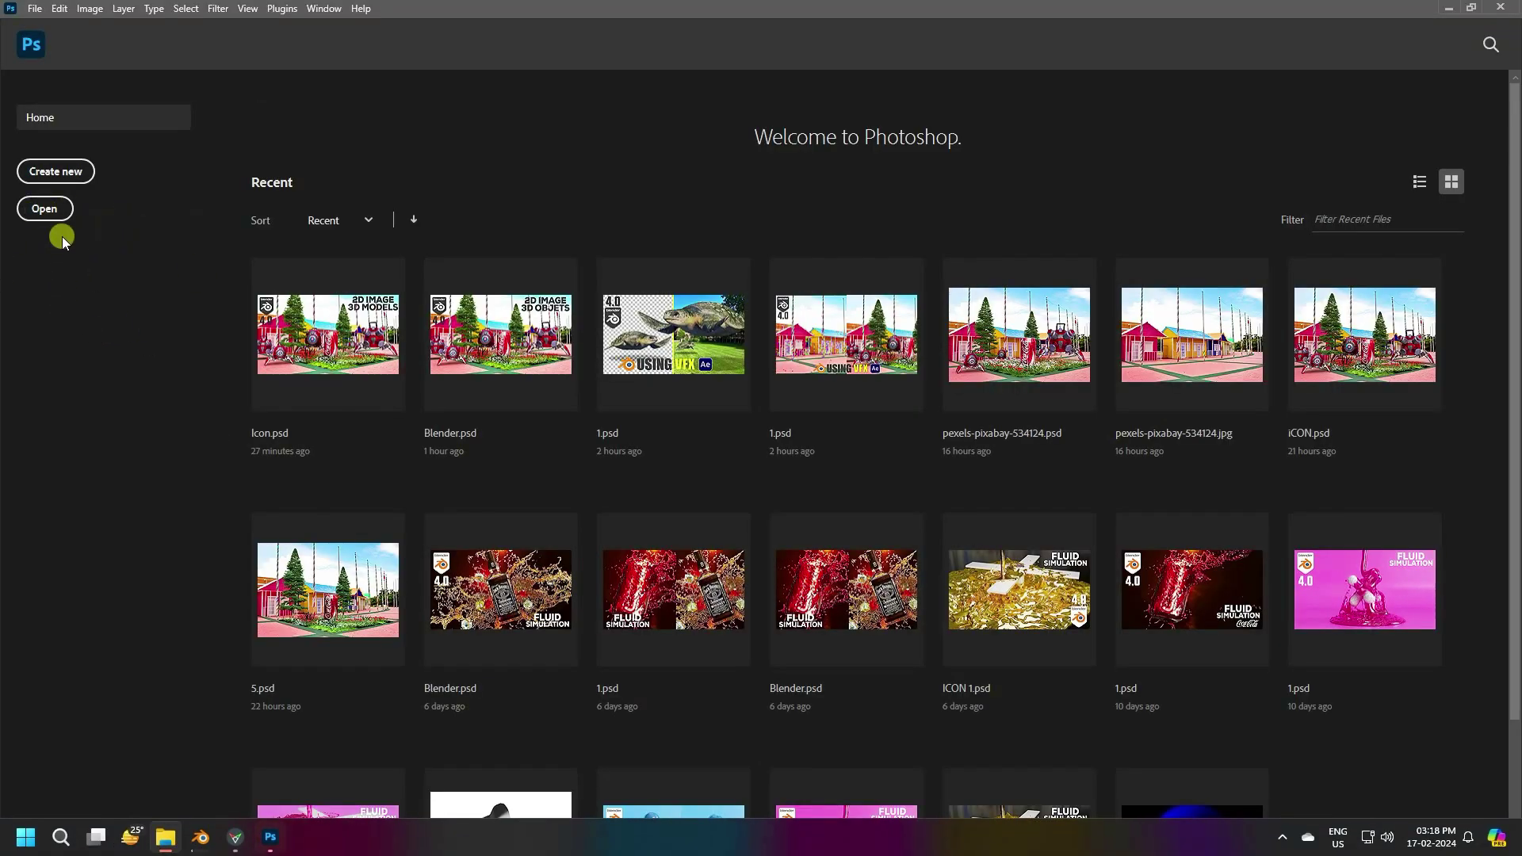
left_click(45, 211)
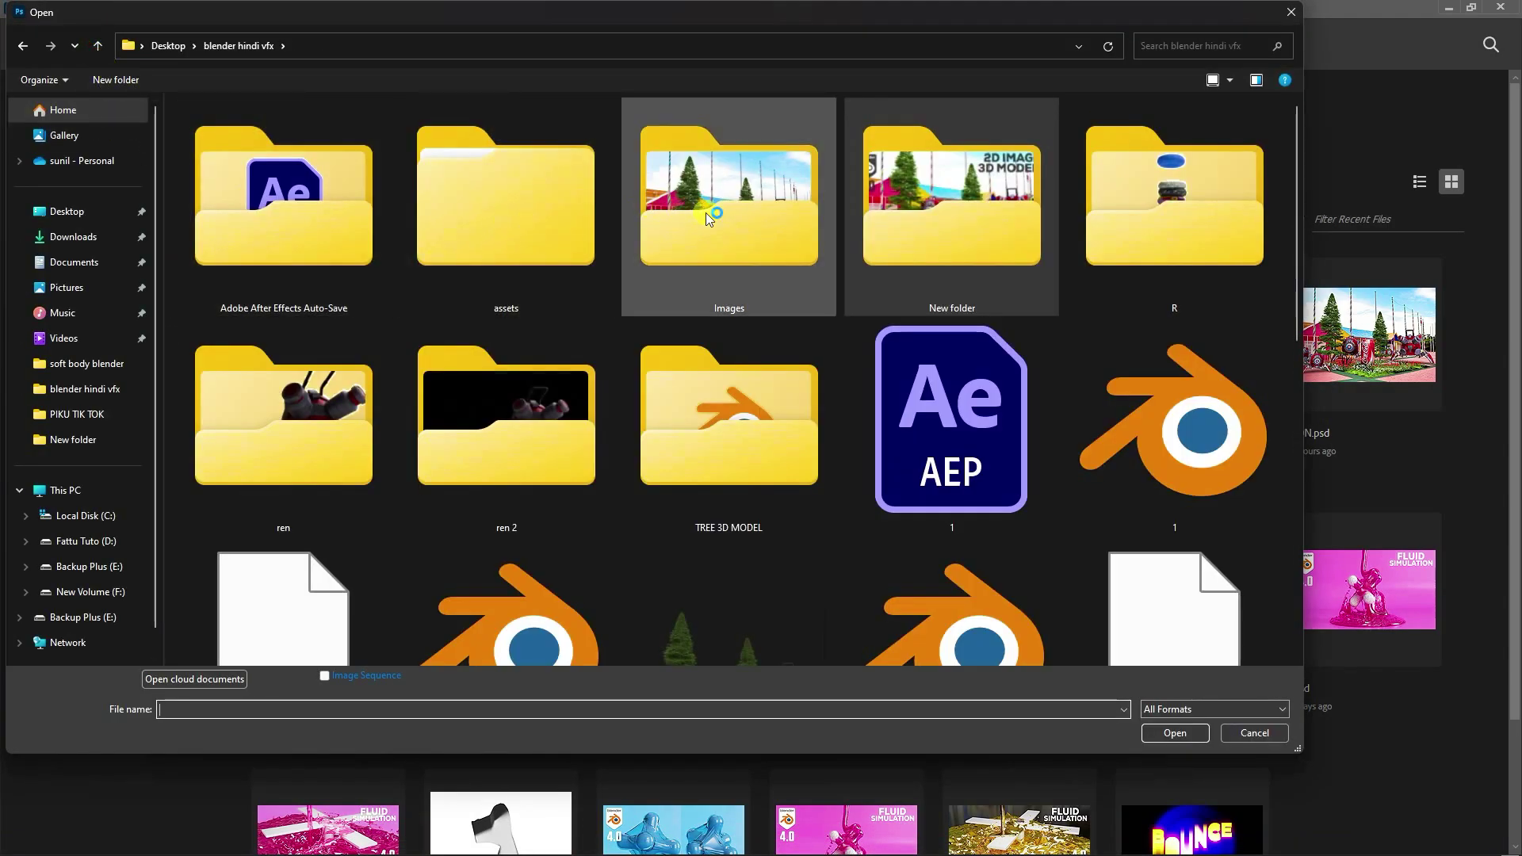
double_click(702, 236)
left_click(416, 198)
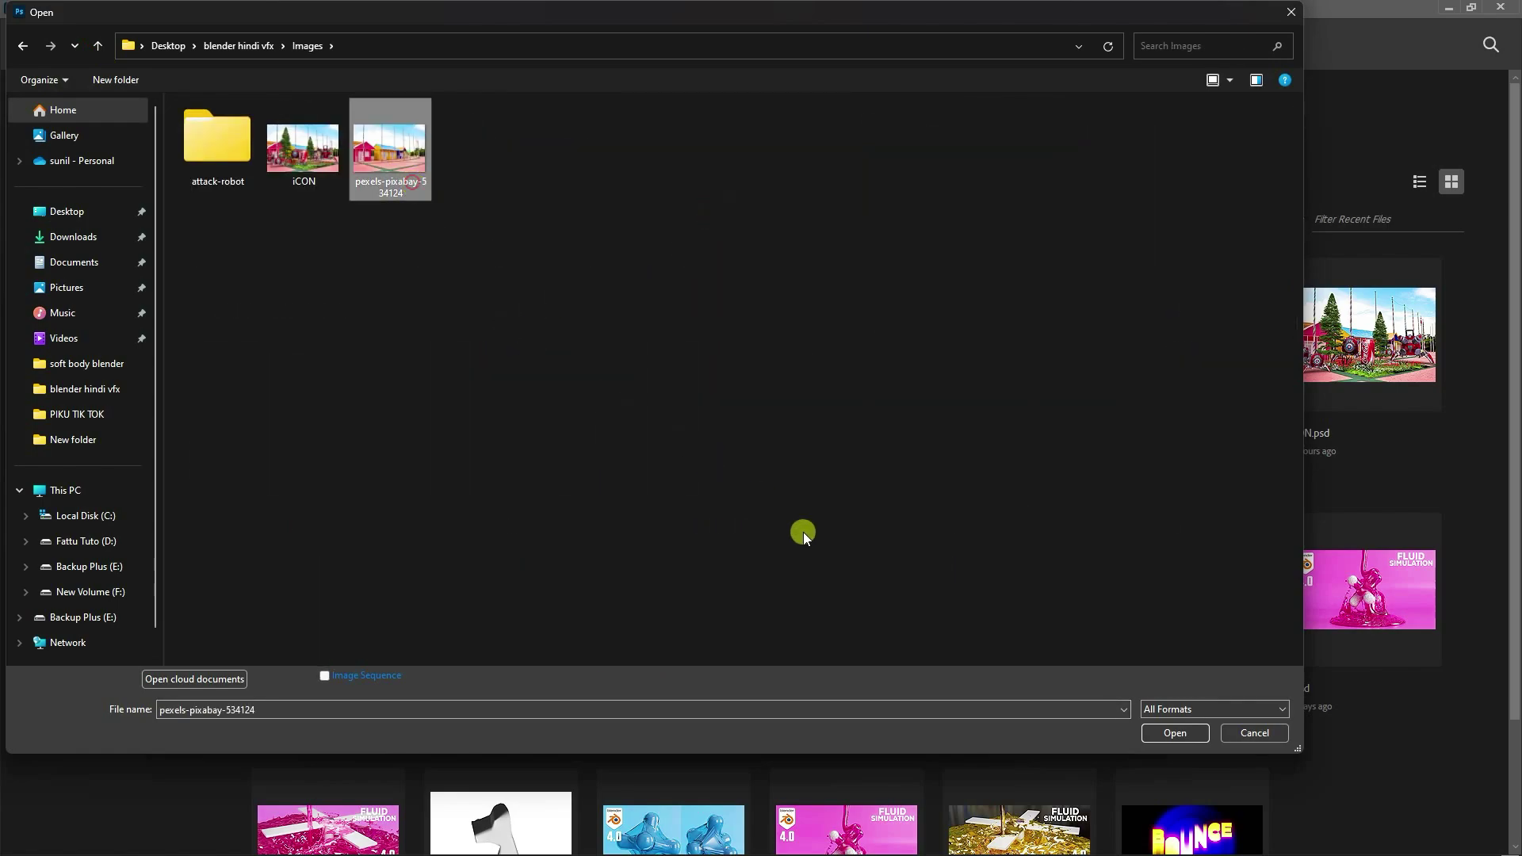
left_click(1175, 733)
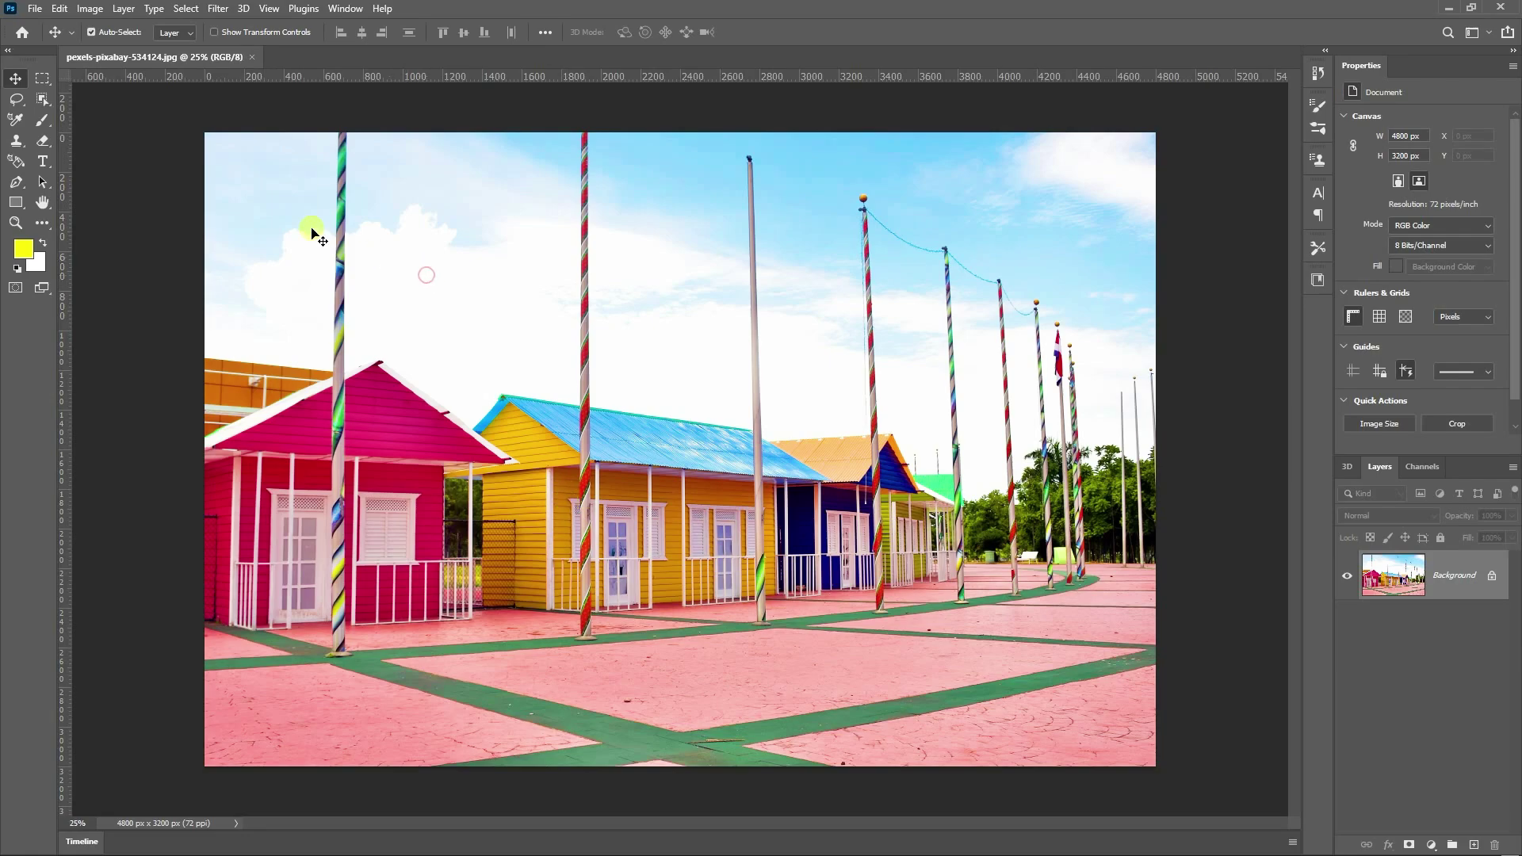
- Place Linked the render 2 from blender hindi vfx over the houses photo at full size
left_click(35, 9)
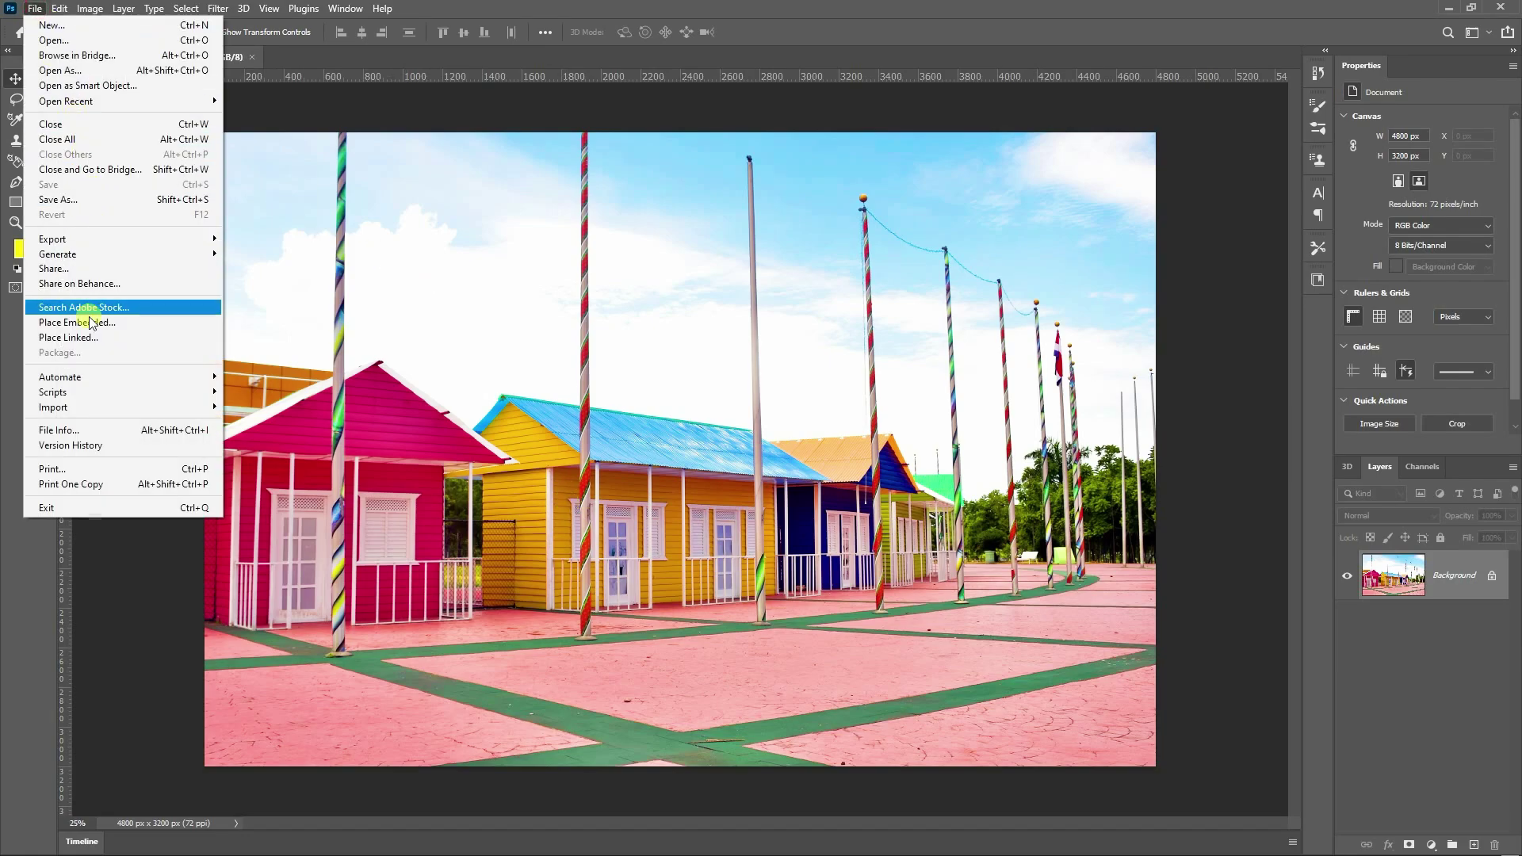
left_click(59, 339)
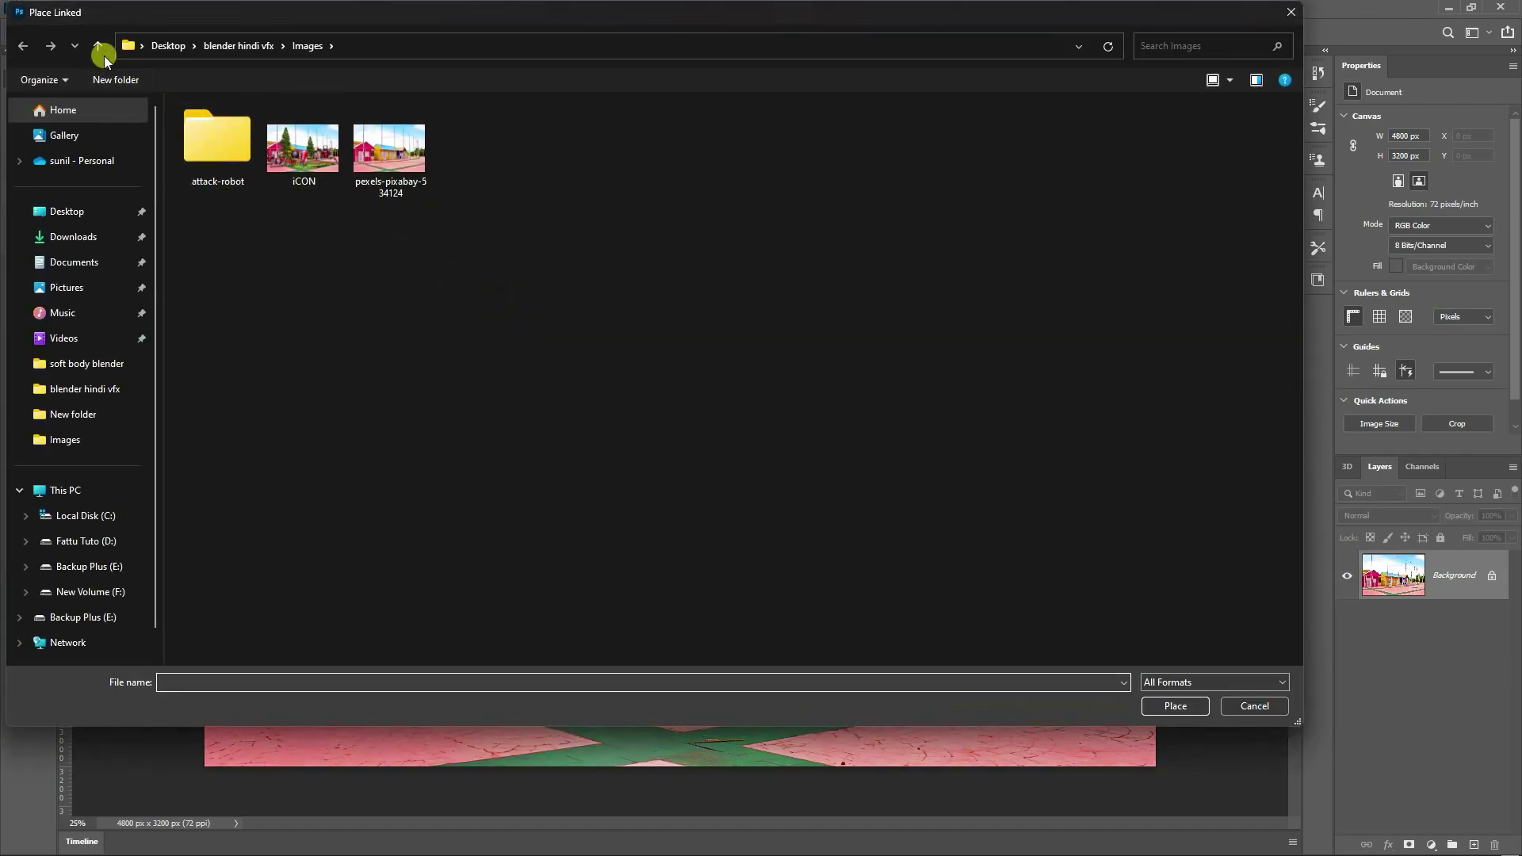
left_click(103, 55)
scroll(666, 363, "down", 3)
left_click(666, 363)
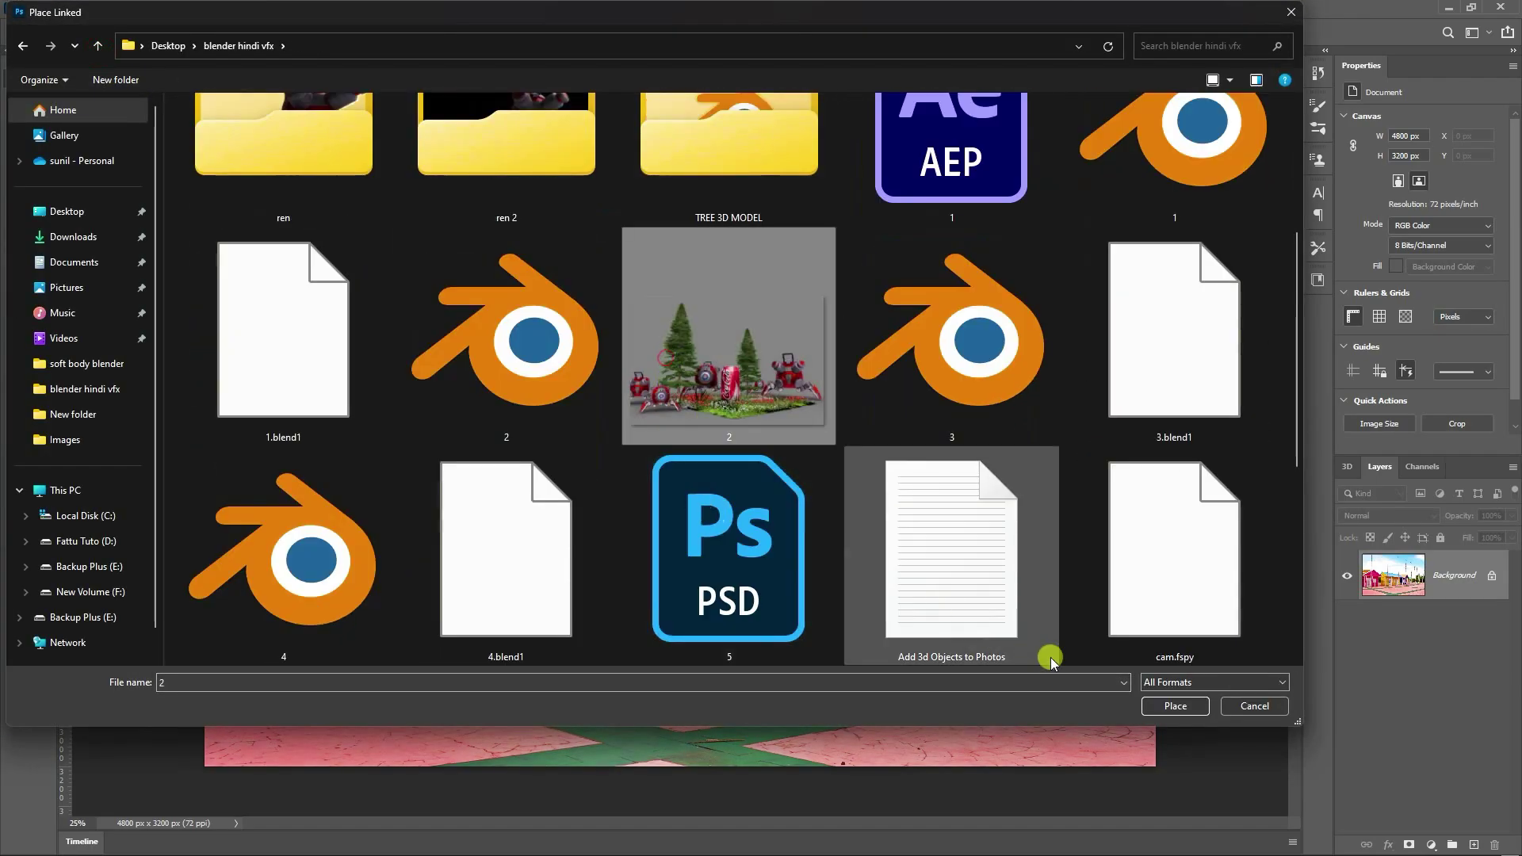
left_click(1174, 706)
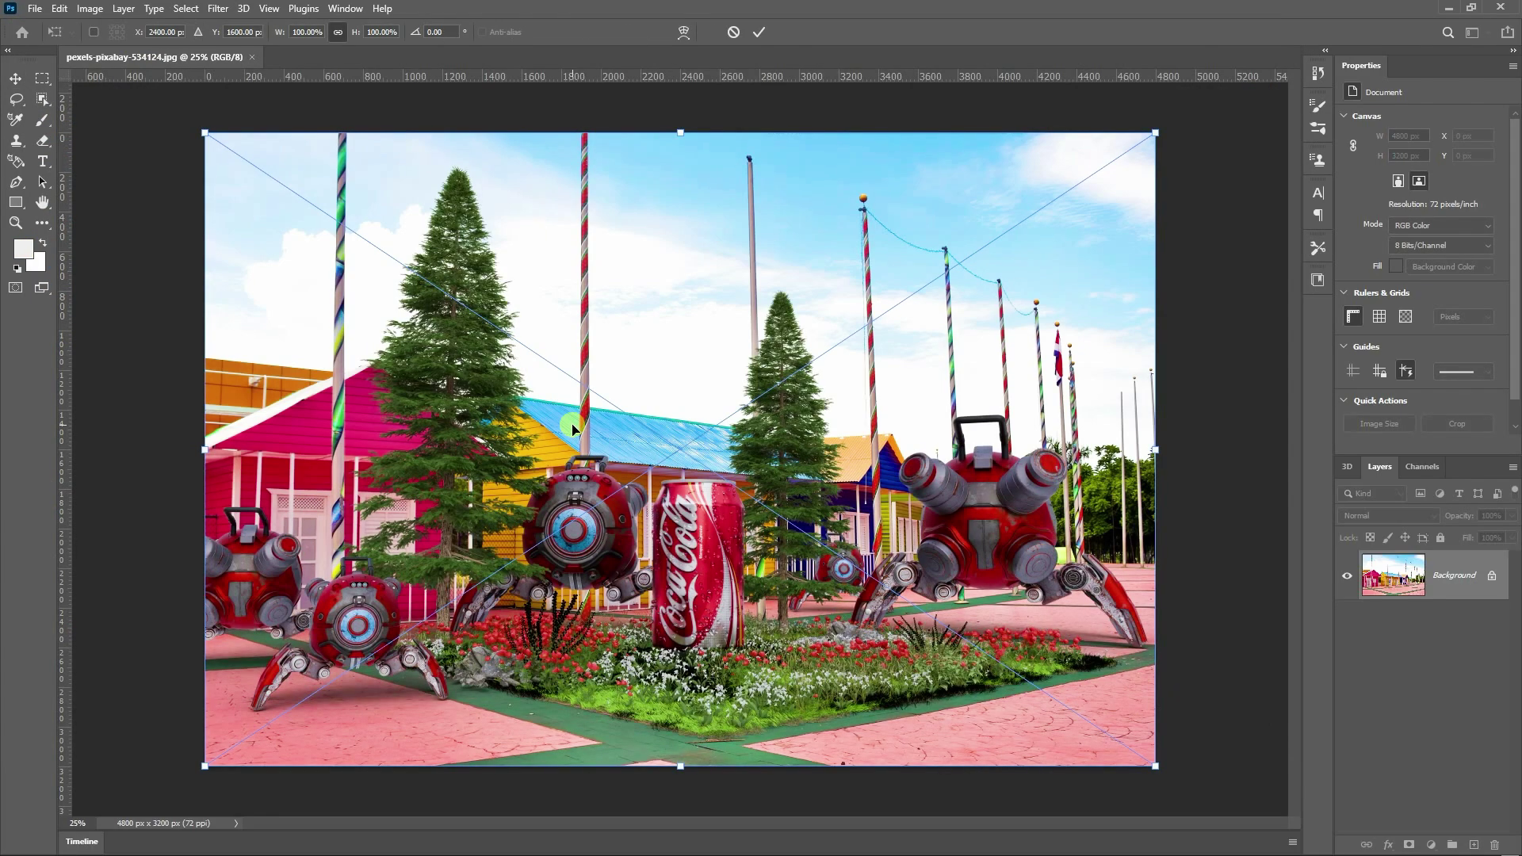
left_click(758, 31)
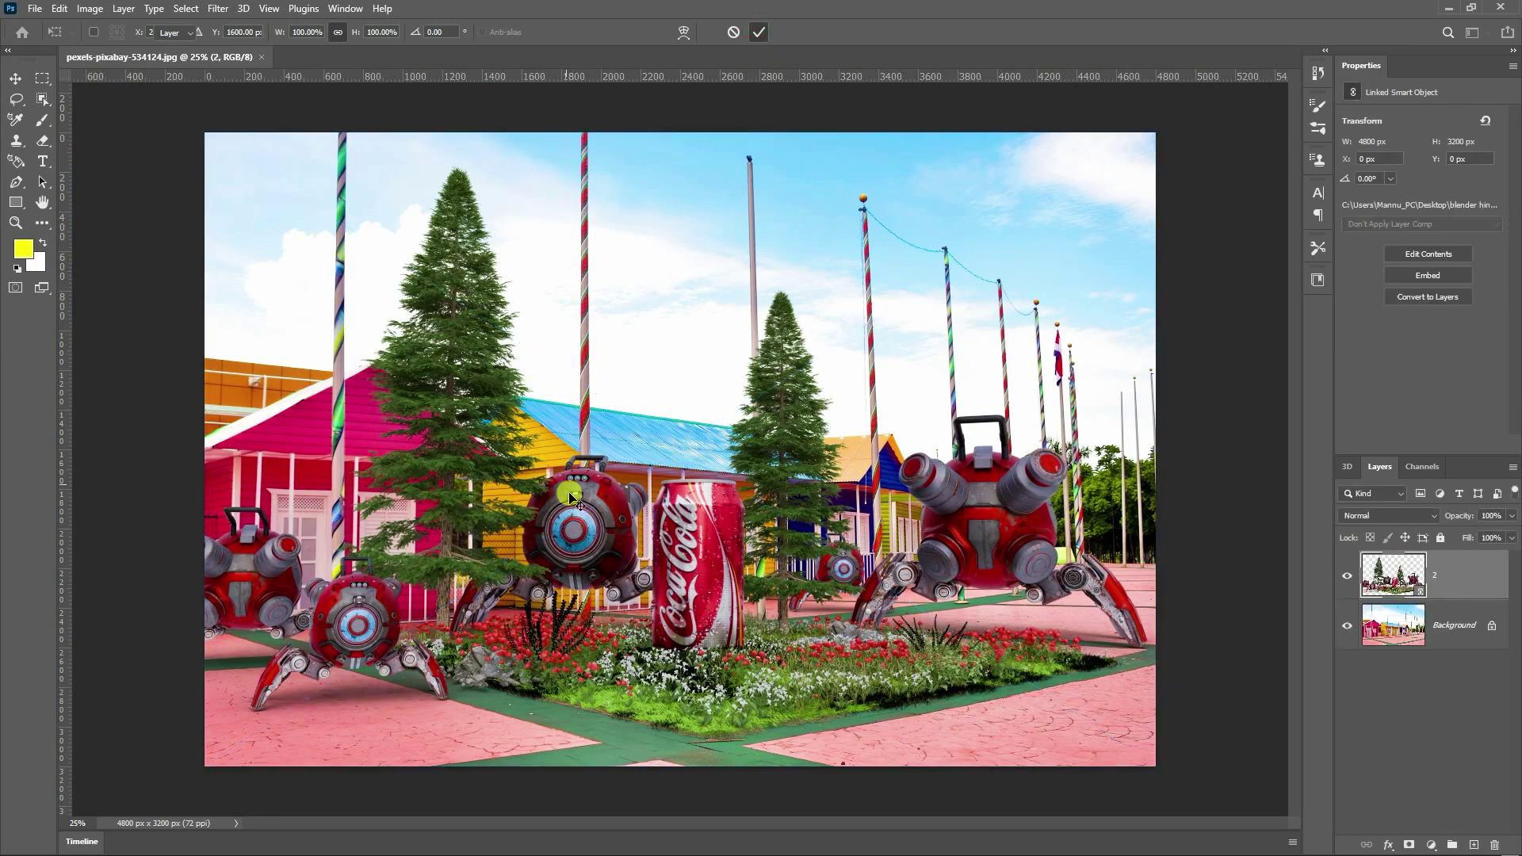
- Commit the placed render layer in the Photoshop composite
key("ctrl+plus")
scroll(609, 586, "up", 2, "alt")
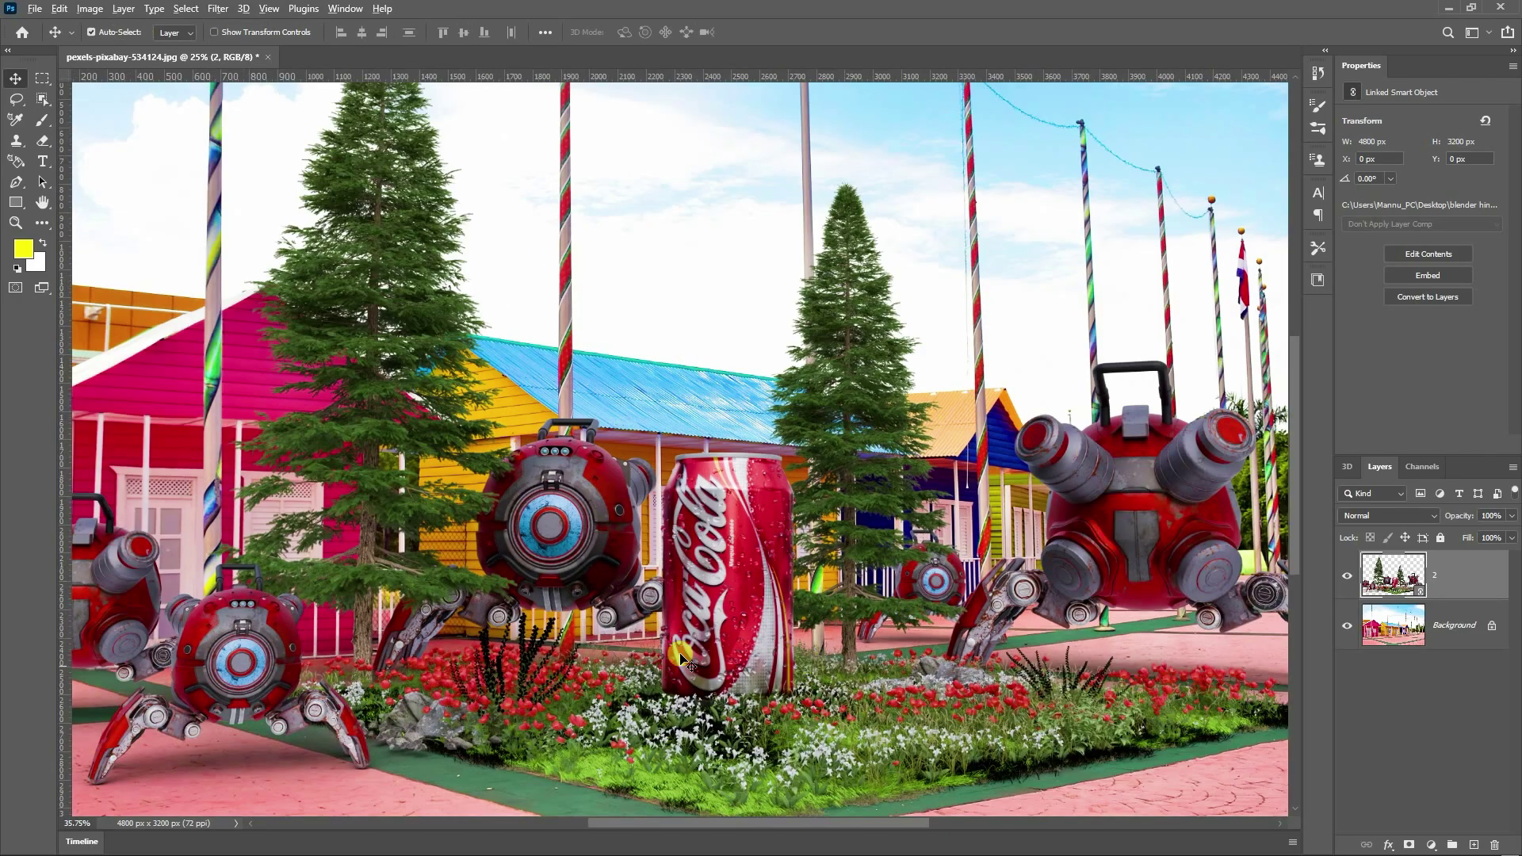
scroll(565, 506, "down", 2, "alt")
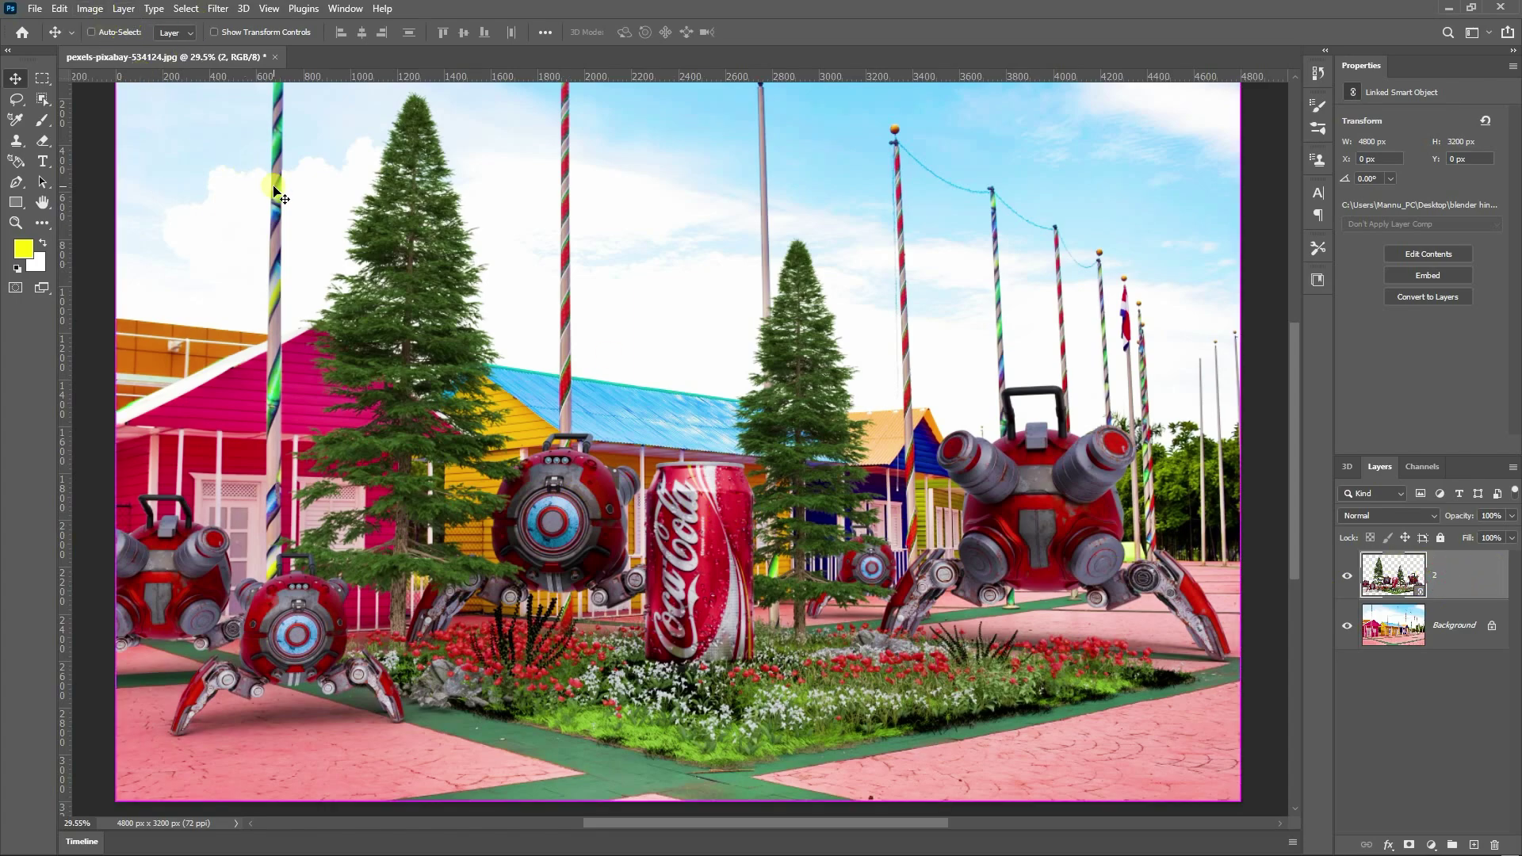
scroll(274, 191, "down", 1, "alt")
- Apply Brightness/Contrast to the render layer with brightness 40 and contrast 34
left_click(90, 8)
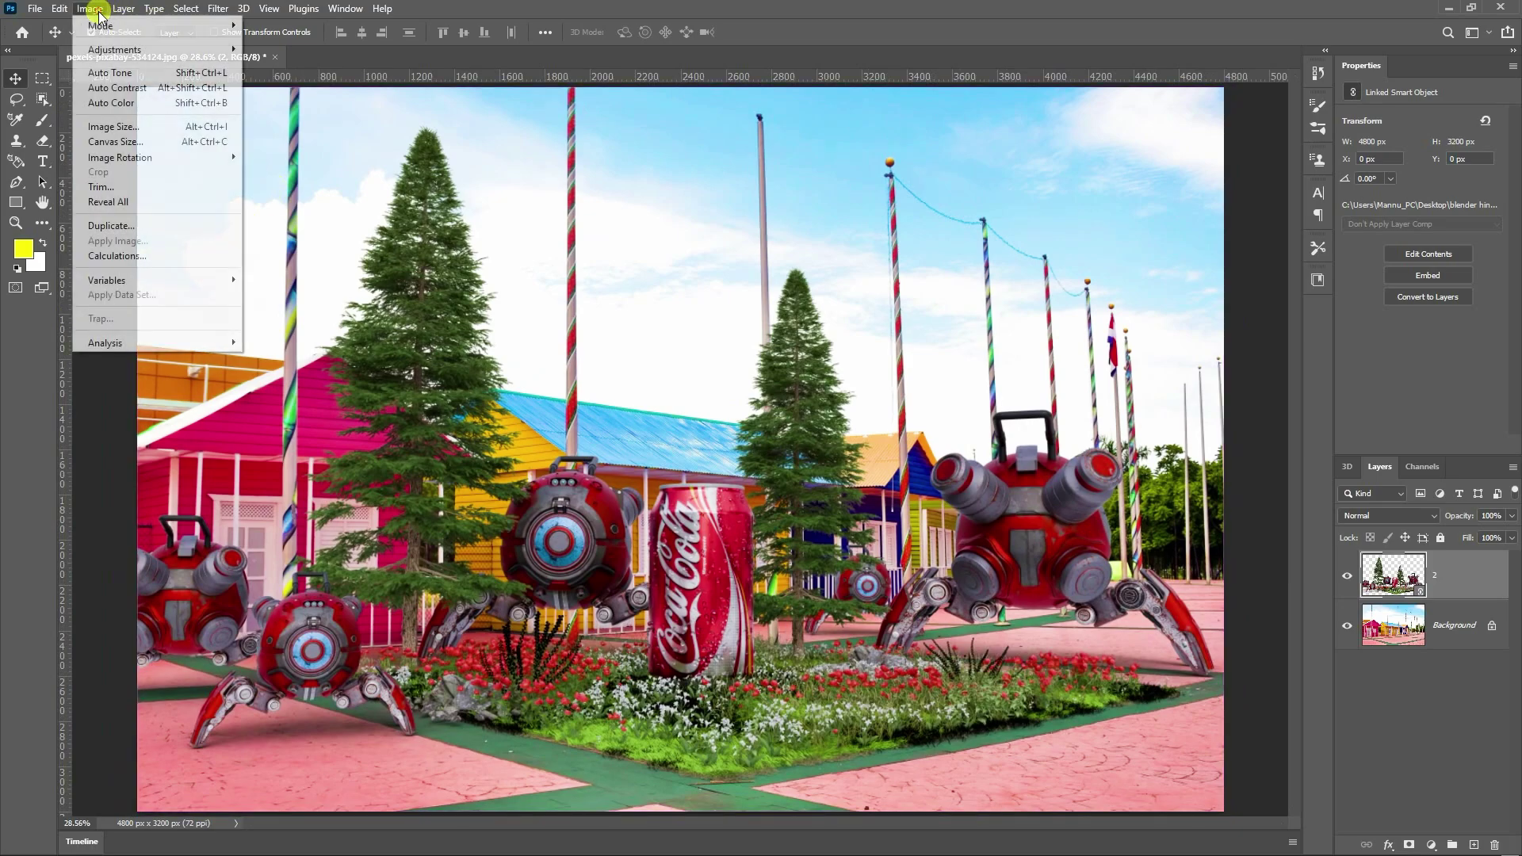
mouse_move(119, 49)
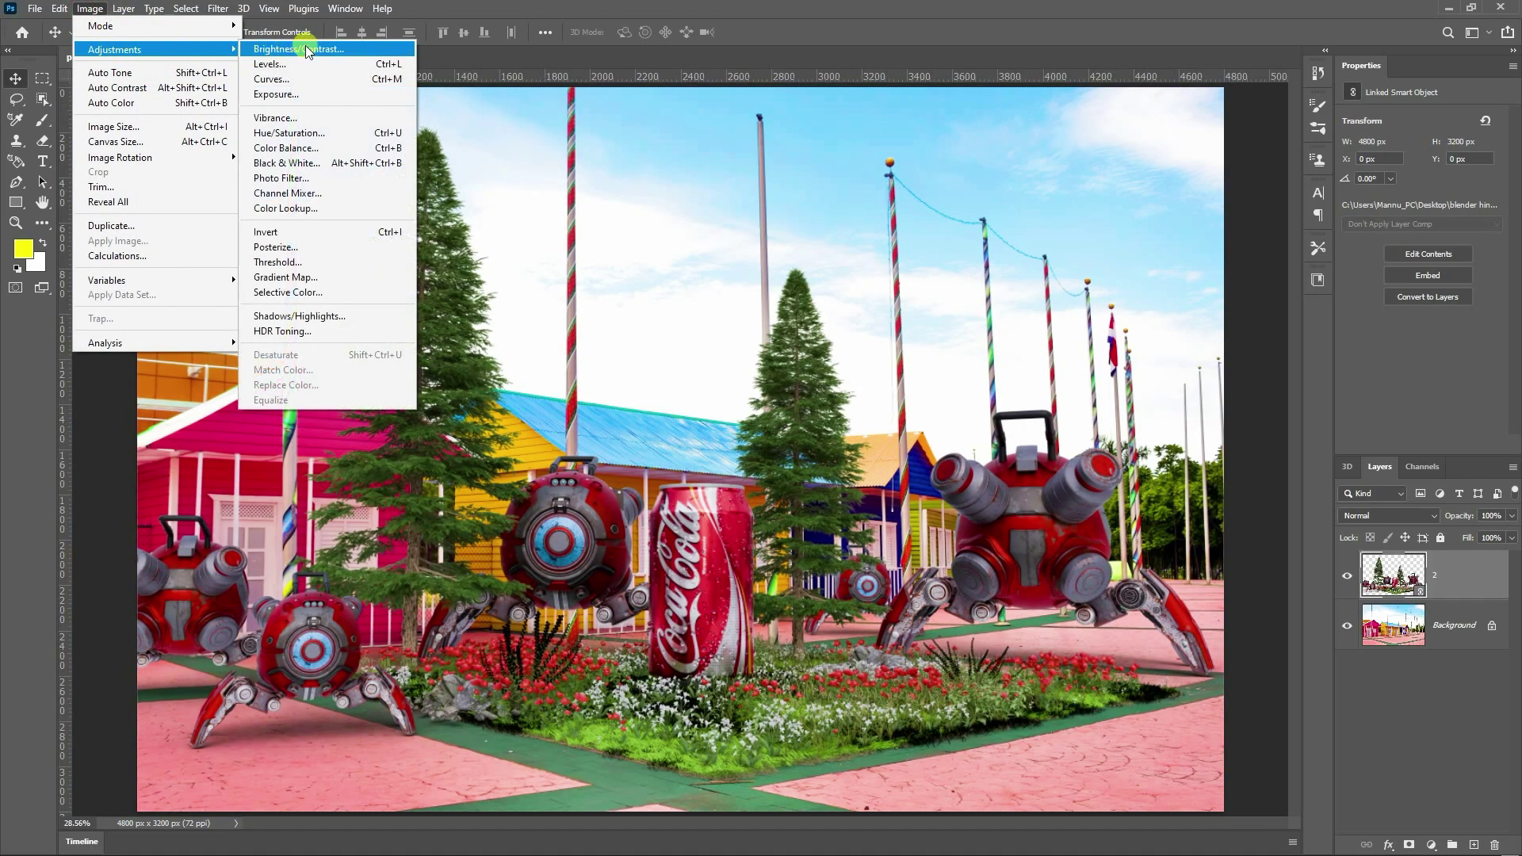
left_click(264, 51)
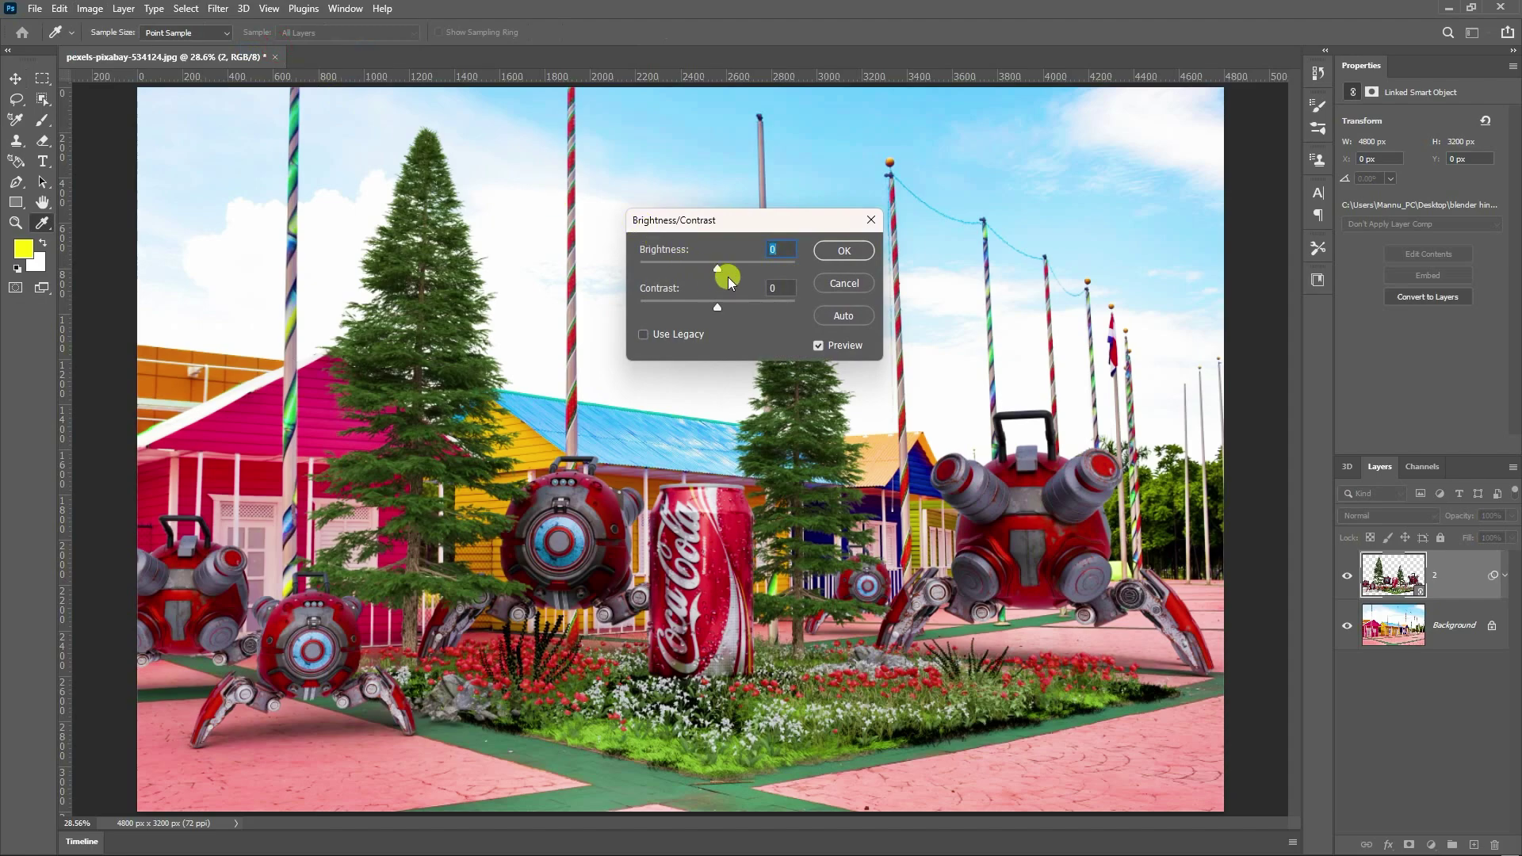
left_click_drag(716, 272, 742, 277)
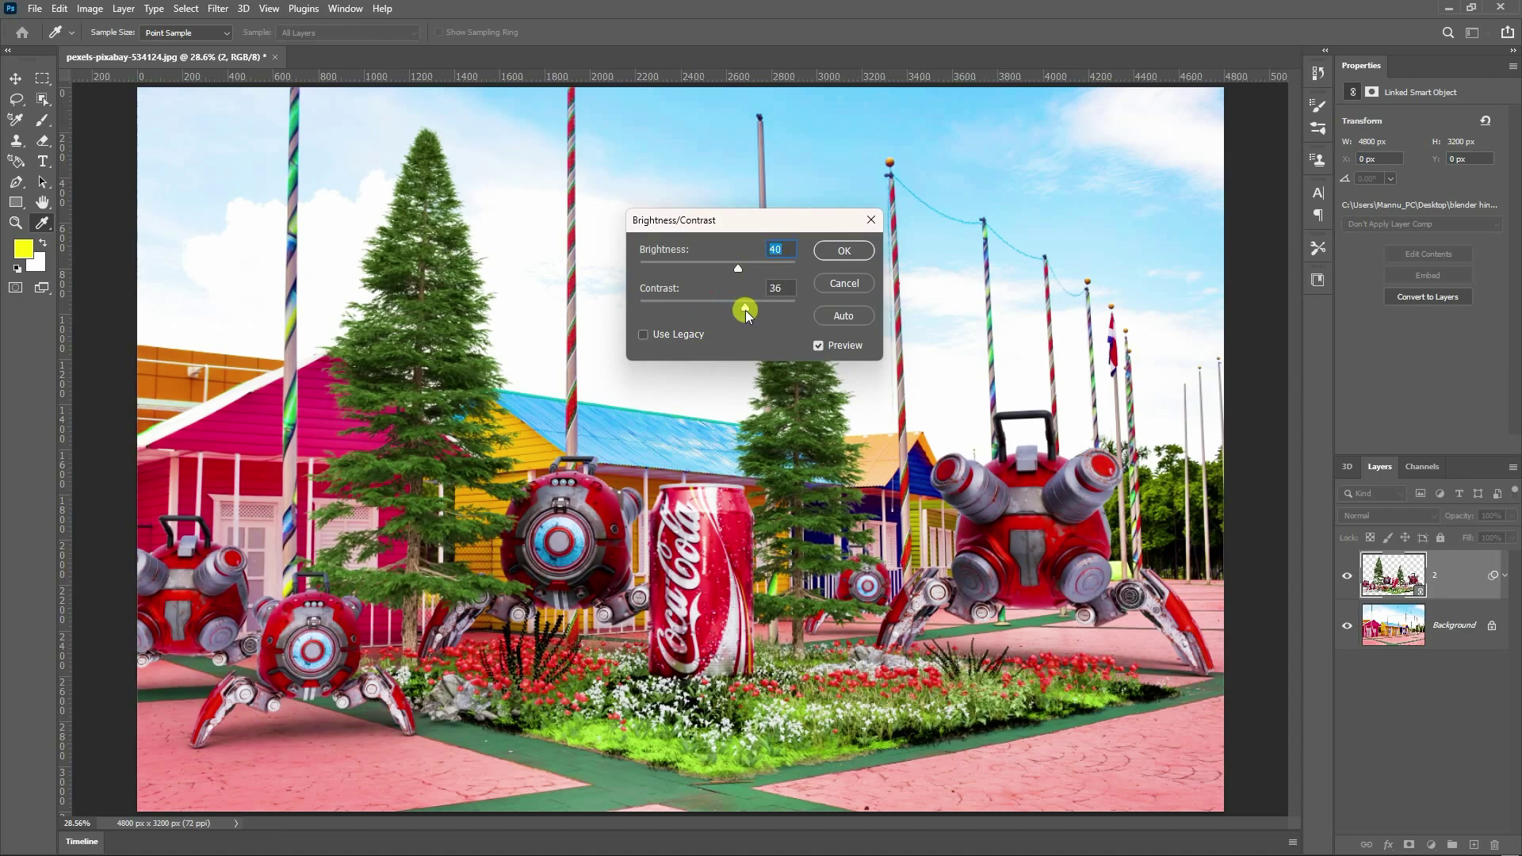
left_click(837, 248)
key("v")
left_click(90, 9)
- Add a Vibrance adjustment of +35 to the render layer
mouse_move(111, 49)
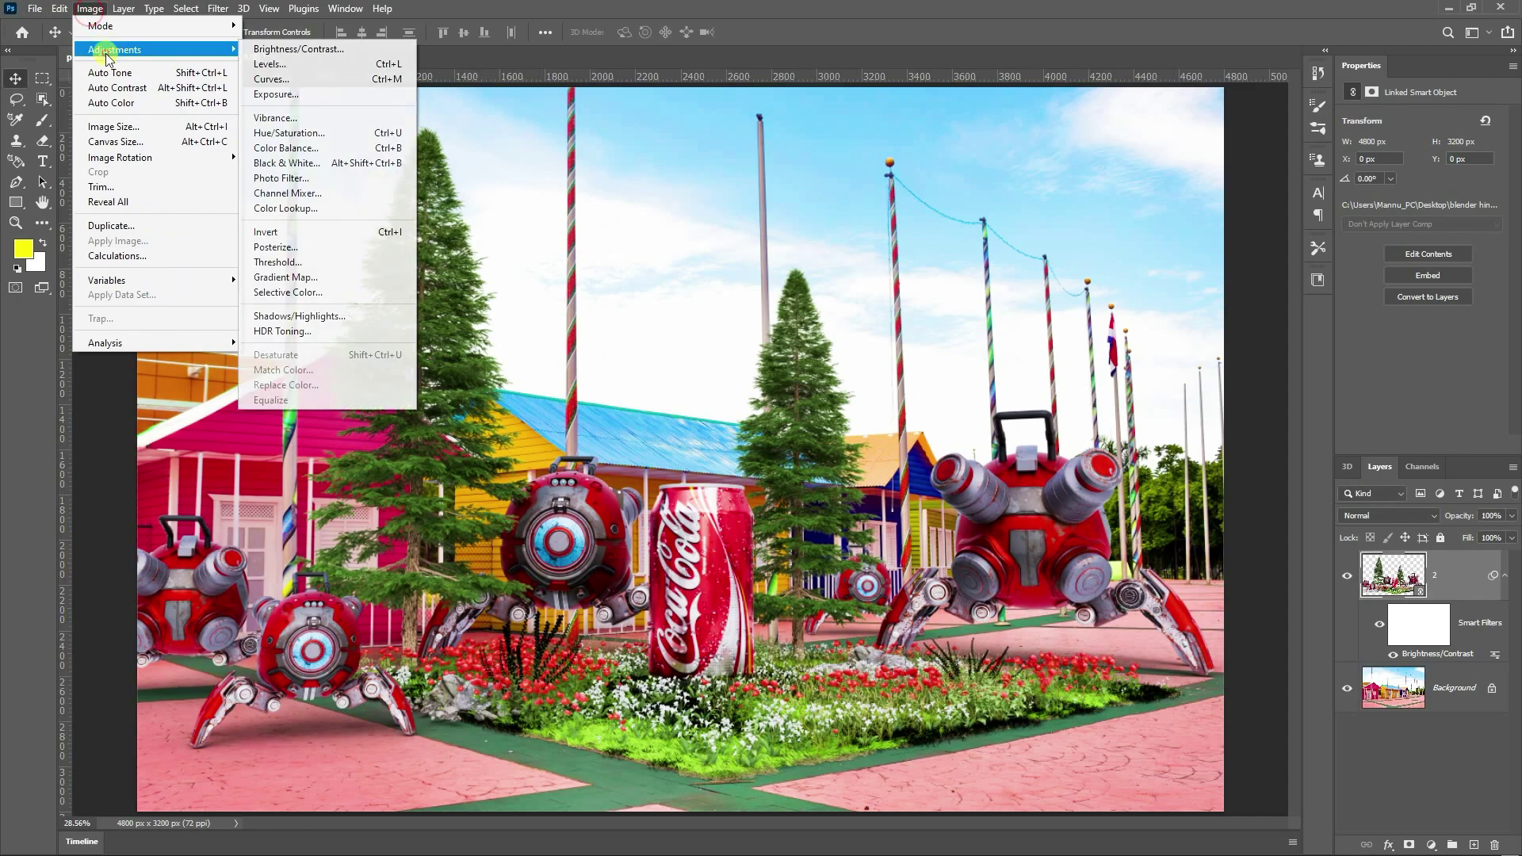
left_click(284, 117)
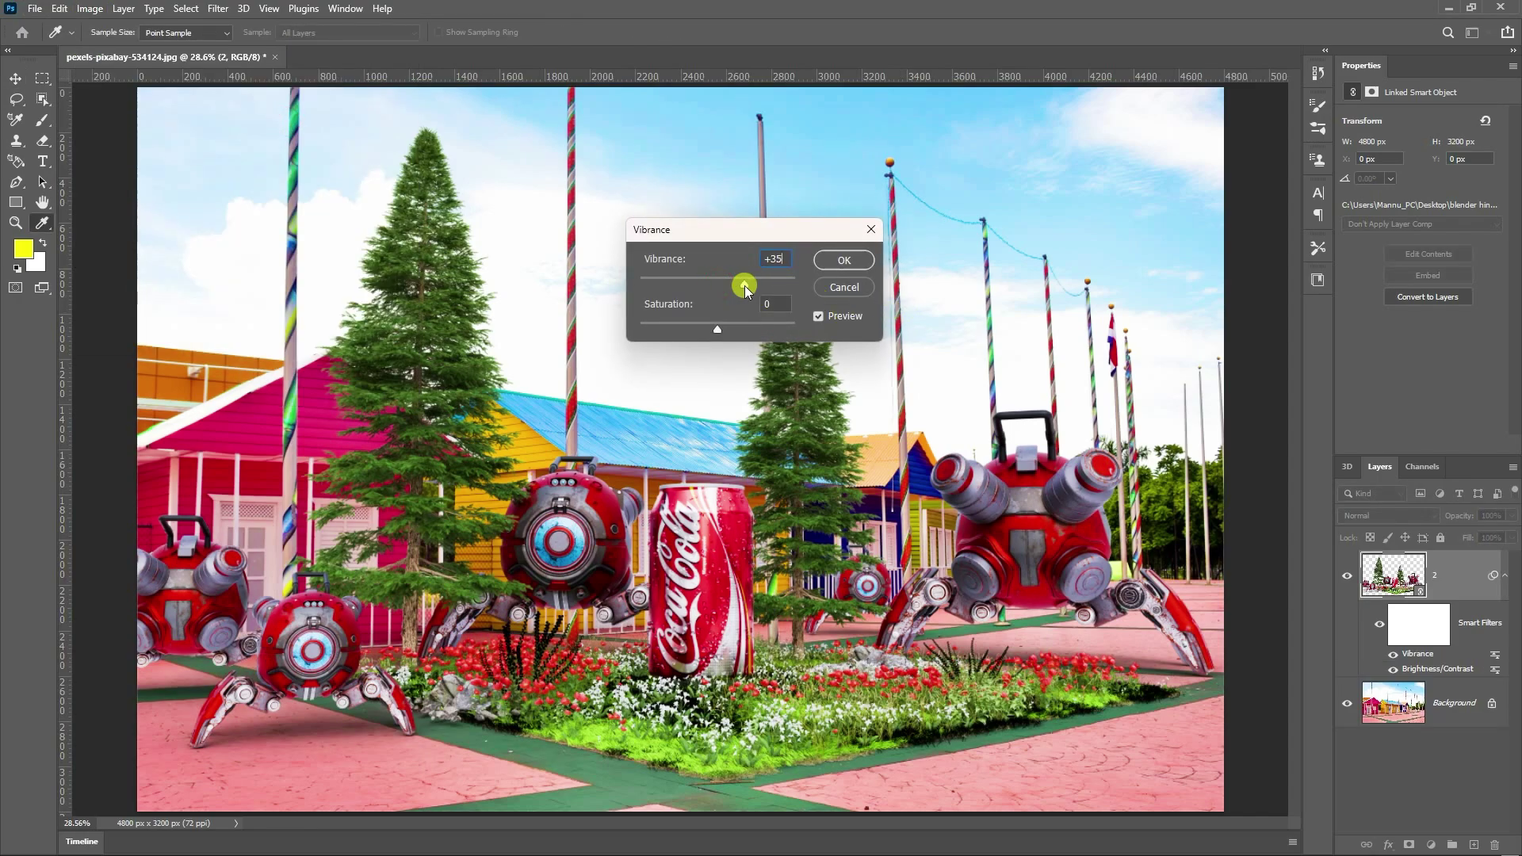
mouse_move(714, 329)
left_mouse_down()
mouse_move(748, 332)
mouse_move(717, 333)
left_mouse_up()
left_click(774, 304)
type("10")
left_click(843, 260)
- Apply a Curves adjustment with two points that brighten the highlights
left_click(90, 8)
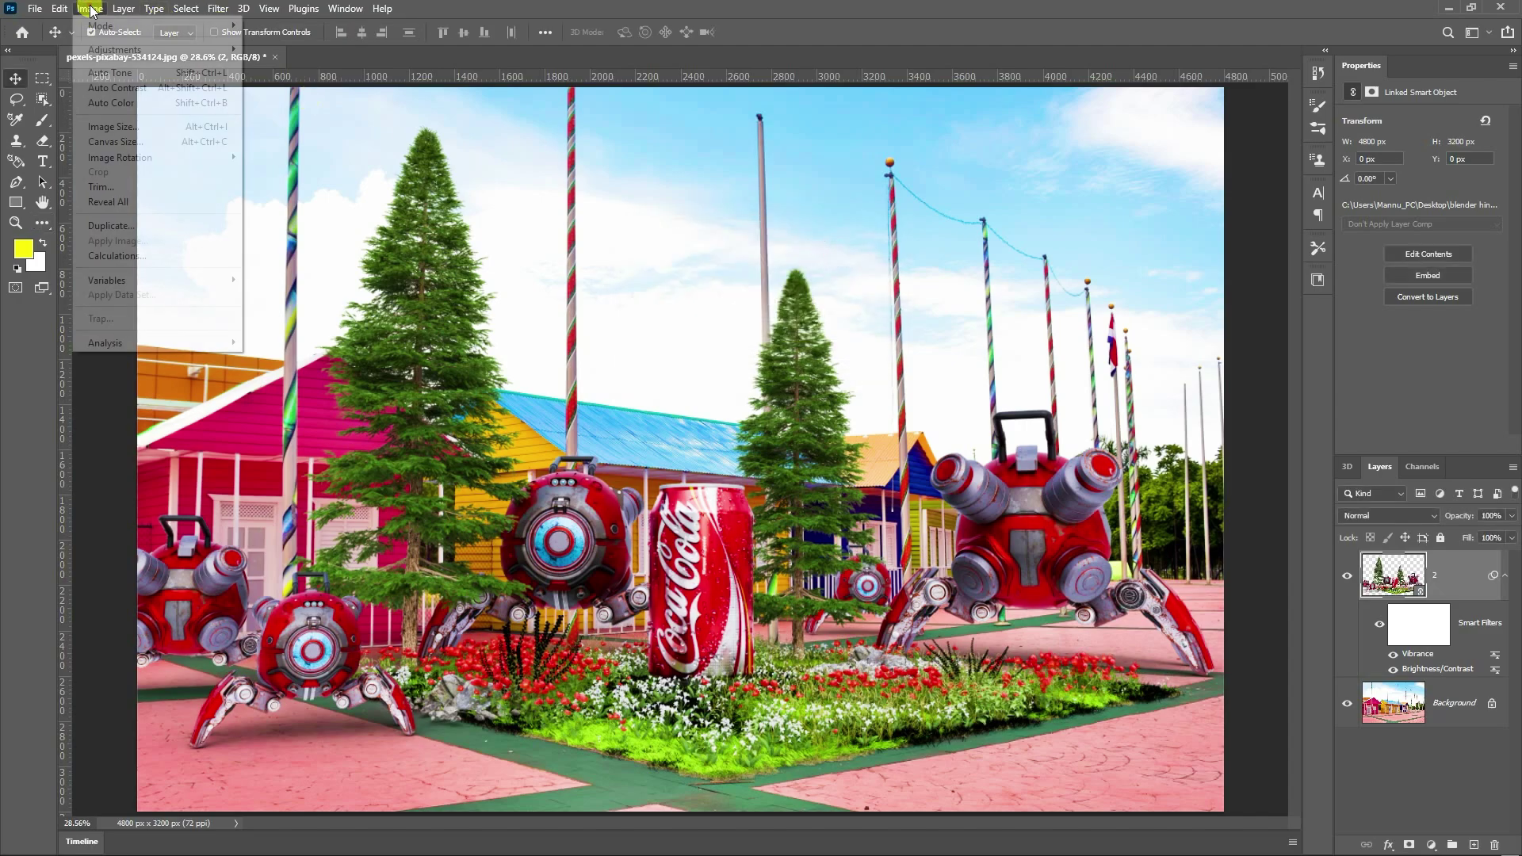
left_click(112, 50)
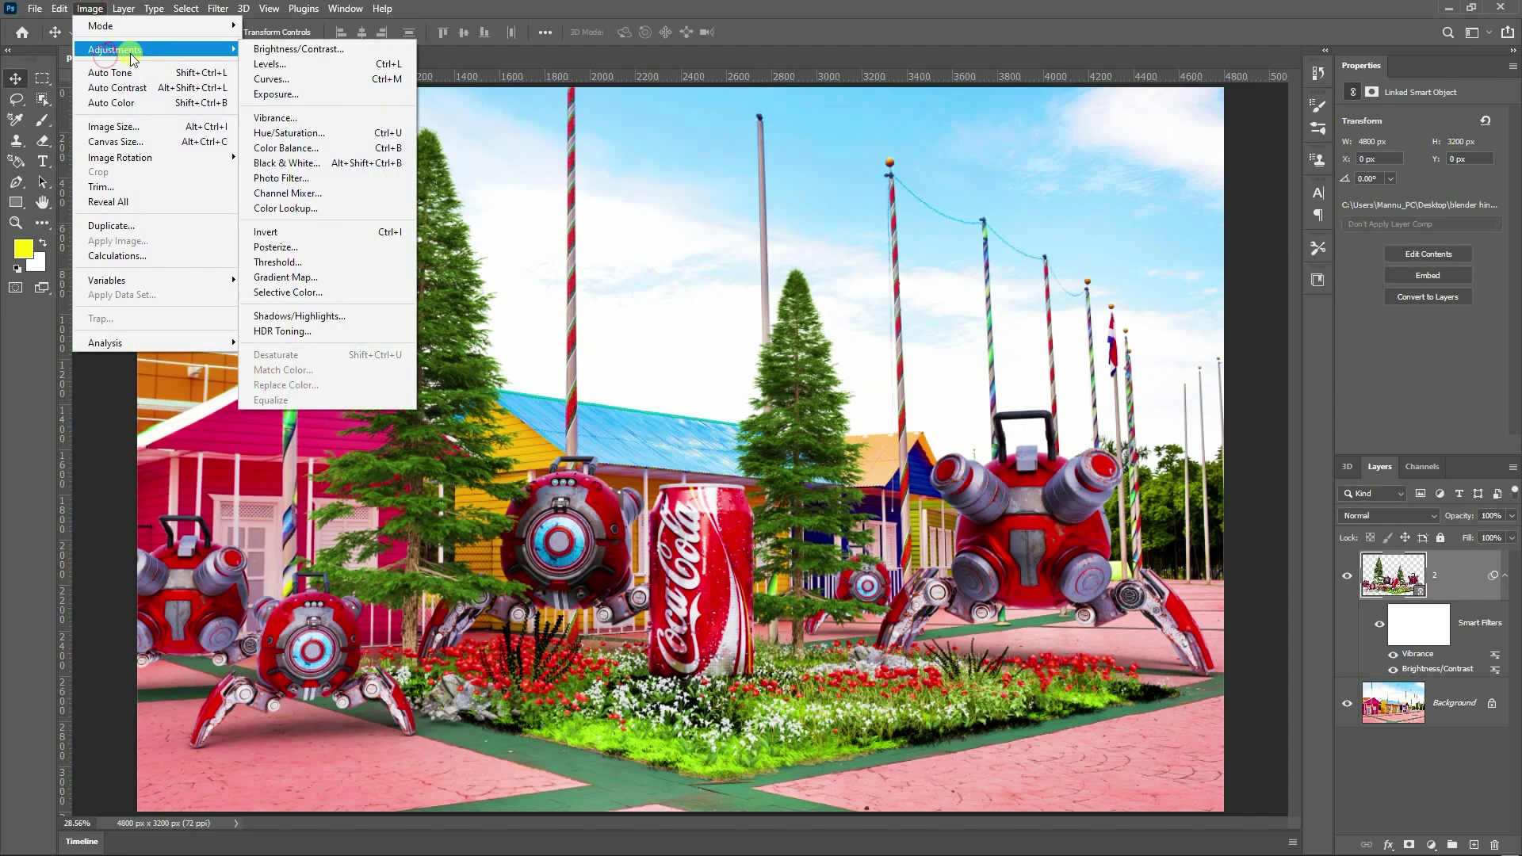
left_click(284, 80)
left_click_drag(716, 278, 716, 269)
left_click_drag(610, 371, 627, 369)
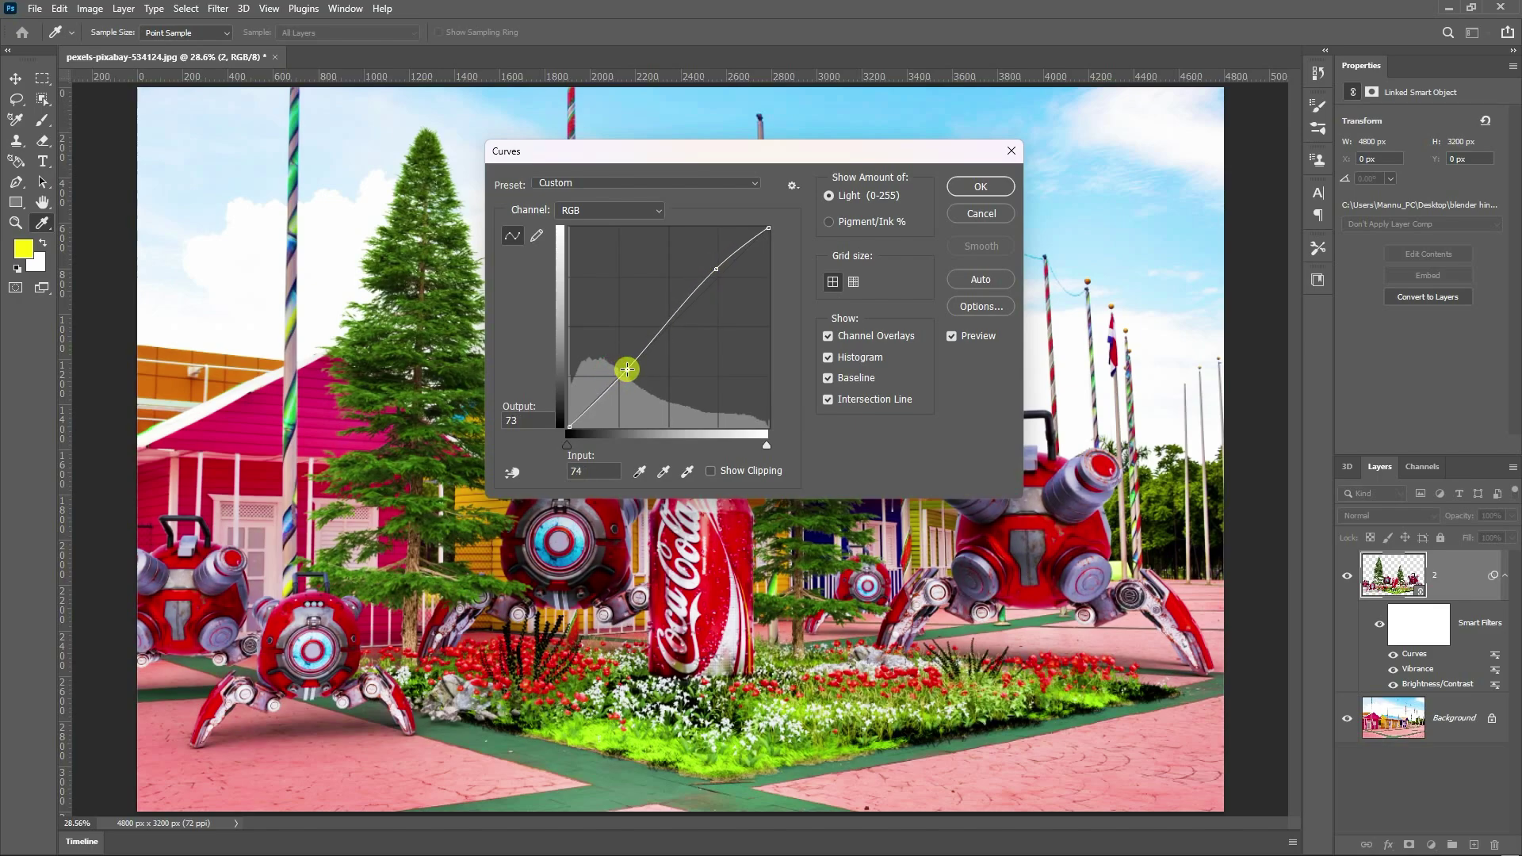
left_click(971, 186)
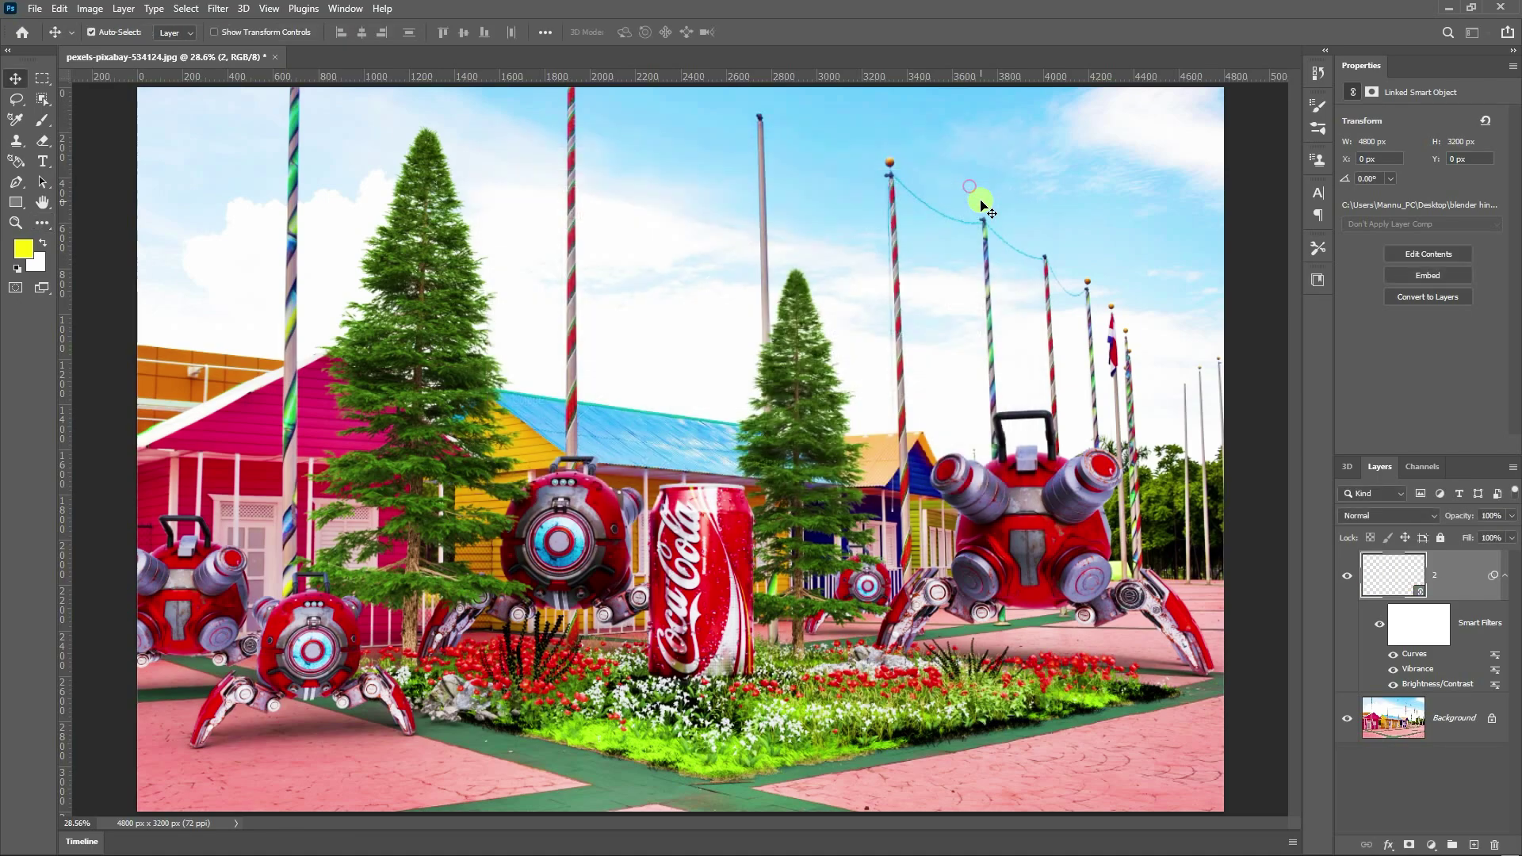
- Apply Levels with input white 240, midtones 1.15 and output black 7
left_click(96, 10)
mouse_move(120, 47)
left_click(330, 66)
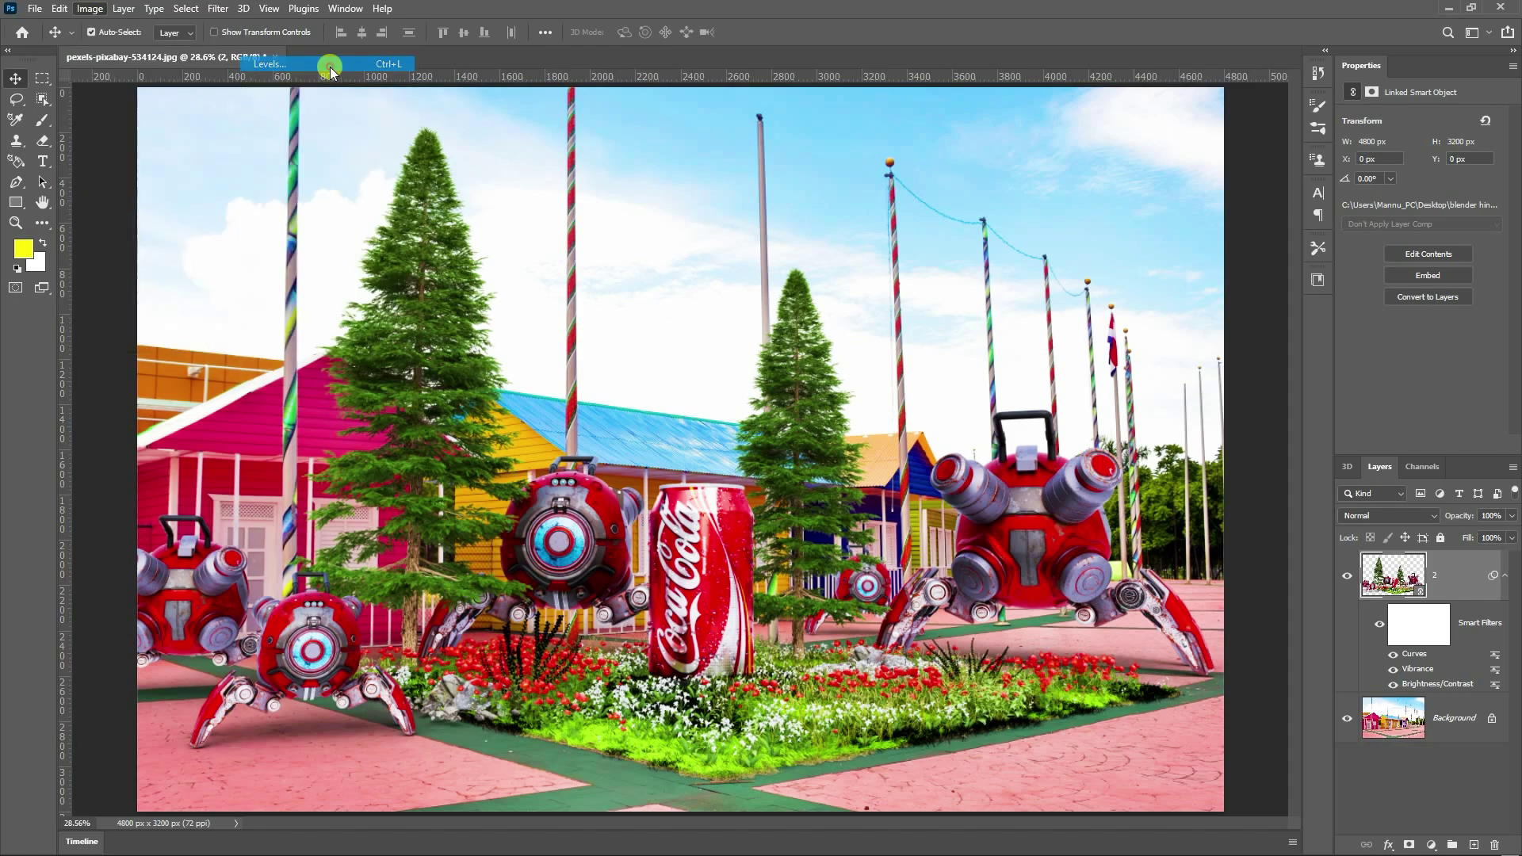
left_click_drag(698, 174, 1174, 128)
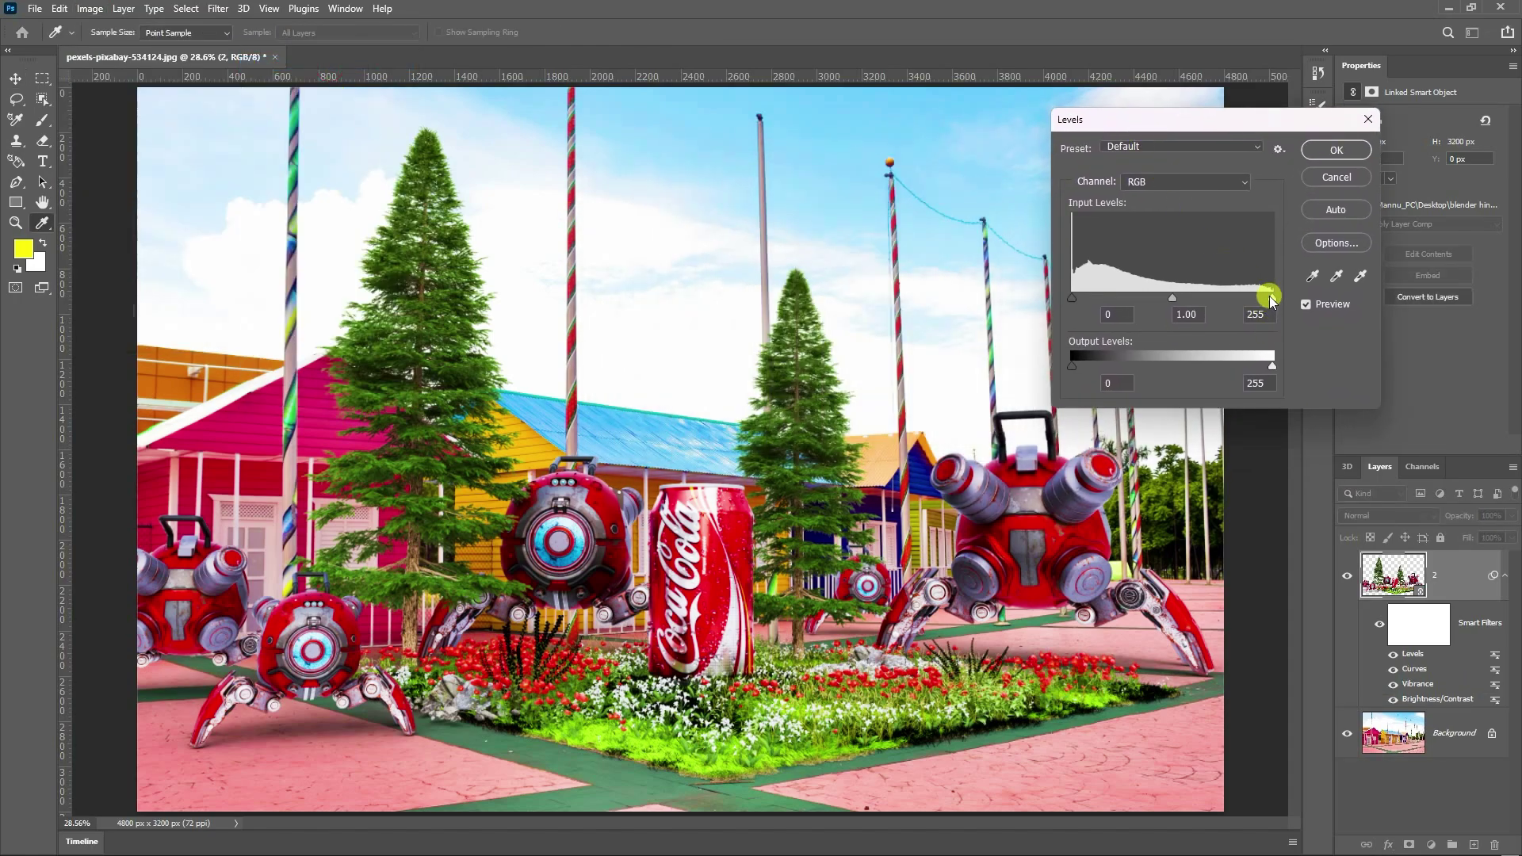
left_click_drag(1270, 297, 1258, 298)
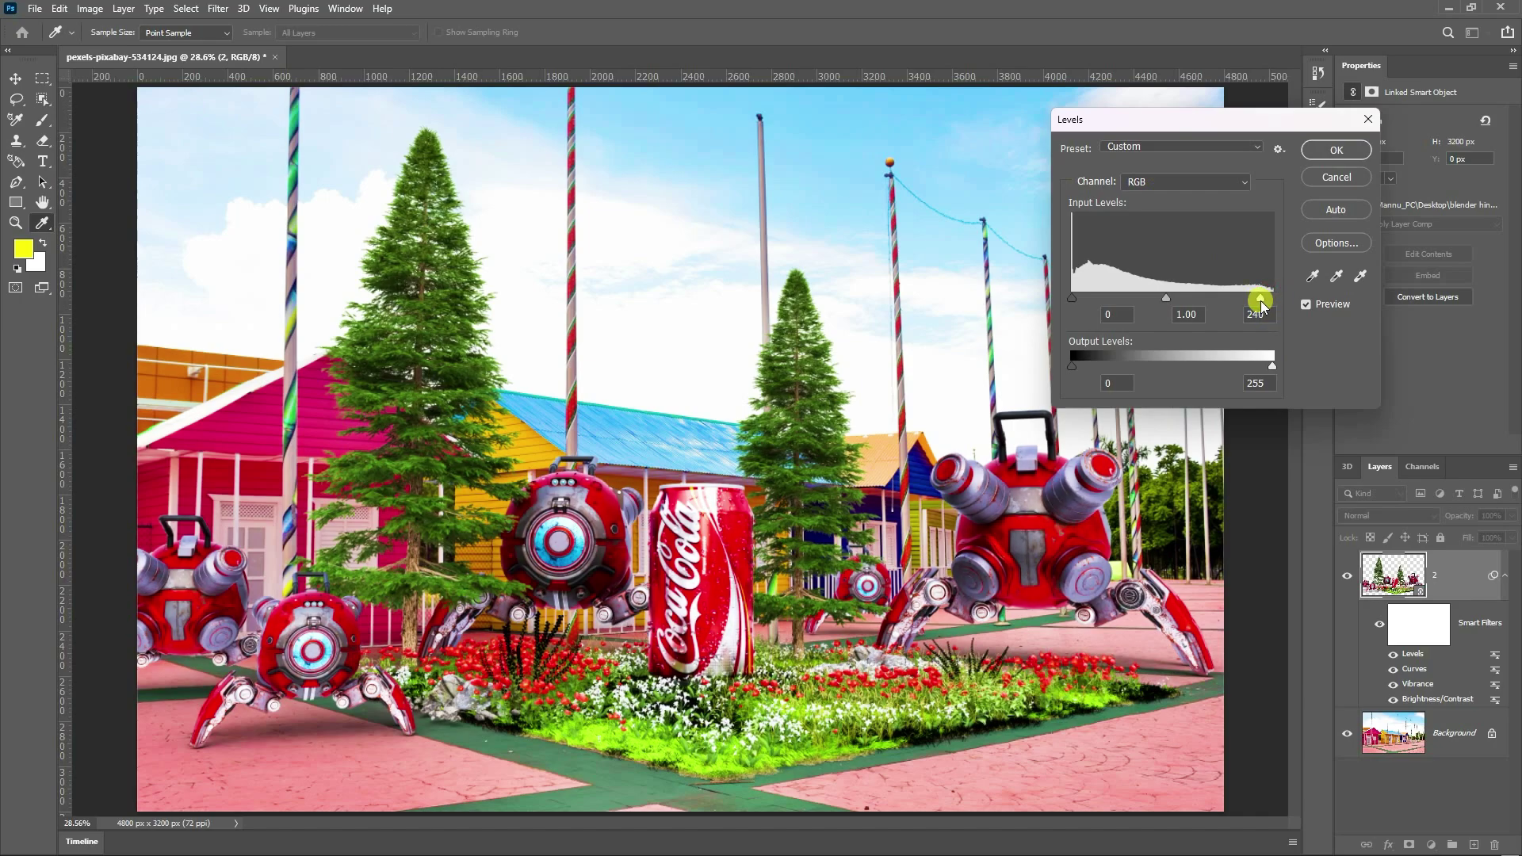
left_click(1261, 305)
left_click_drag(1169, 298, 1167, 300)
left_click_drag(1160, 308, 1054, 299)
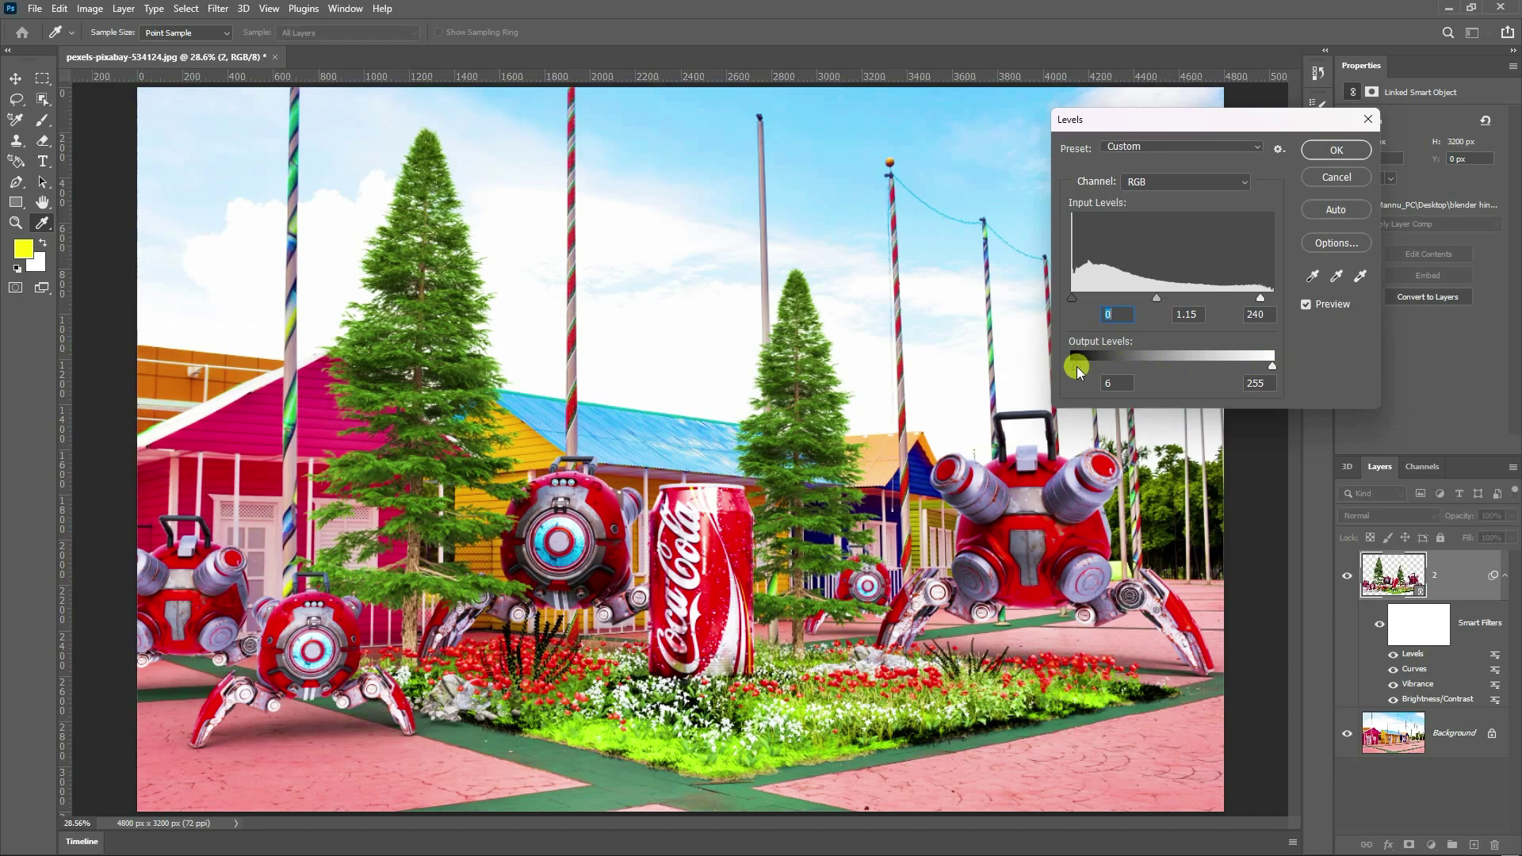
left_click_drag(1077, 367, 1088, 364)
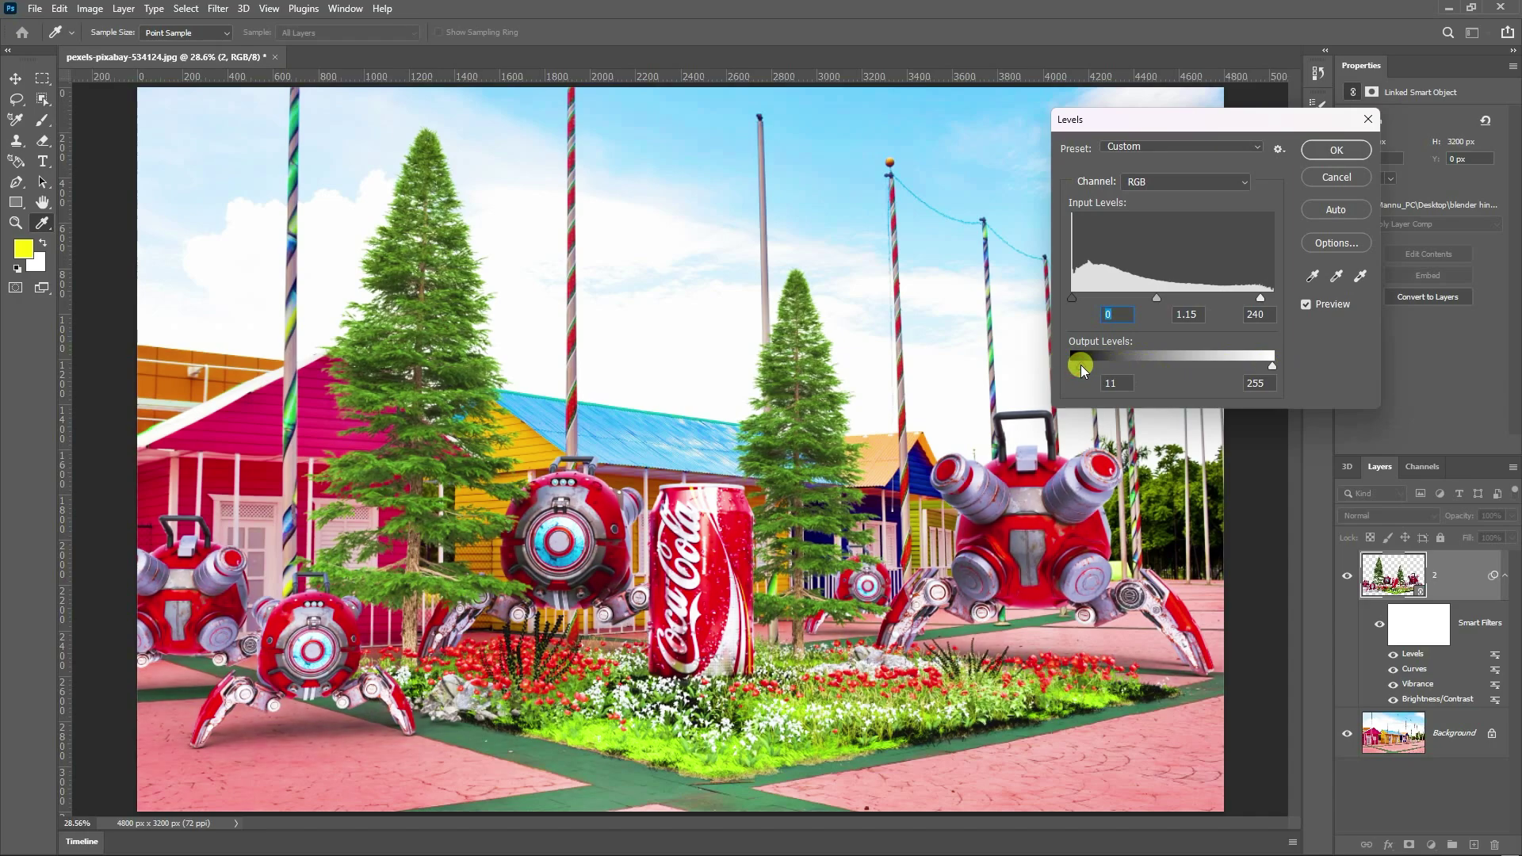
left_click(1336, 150)
key("v")
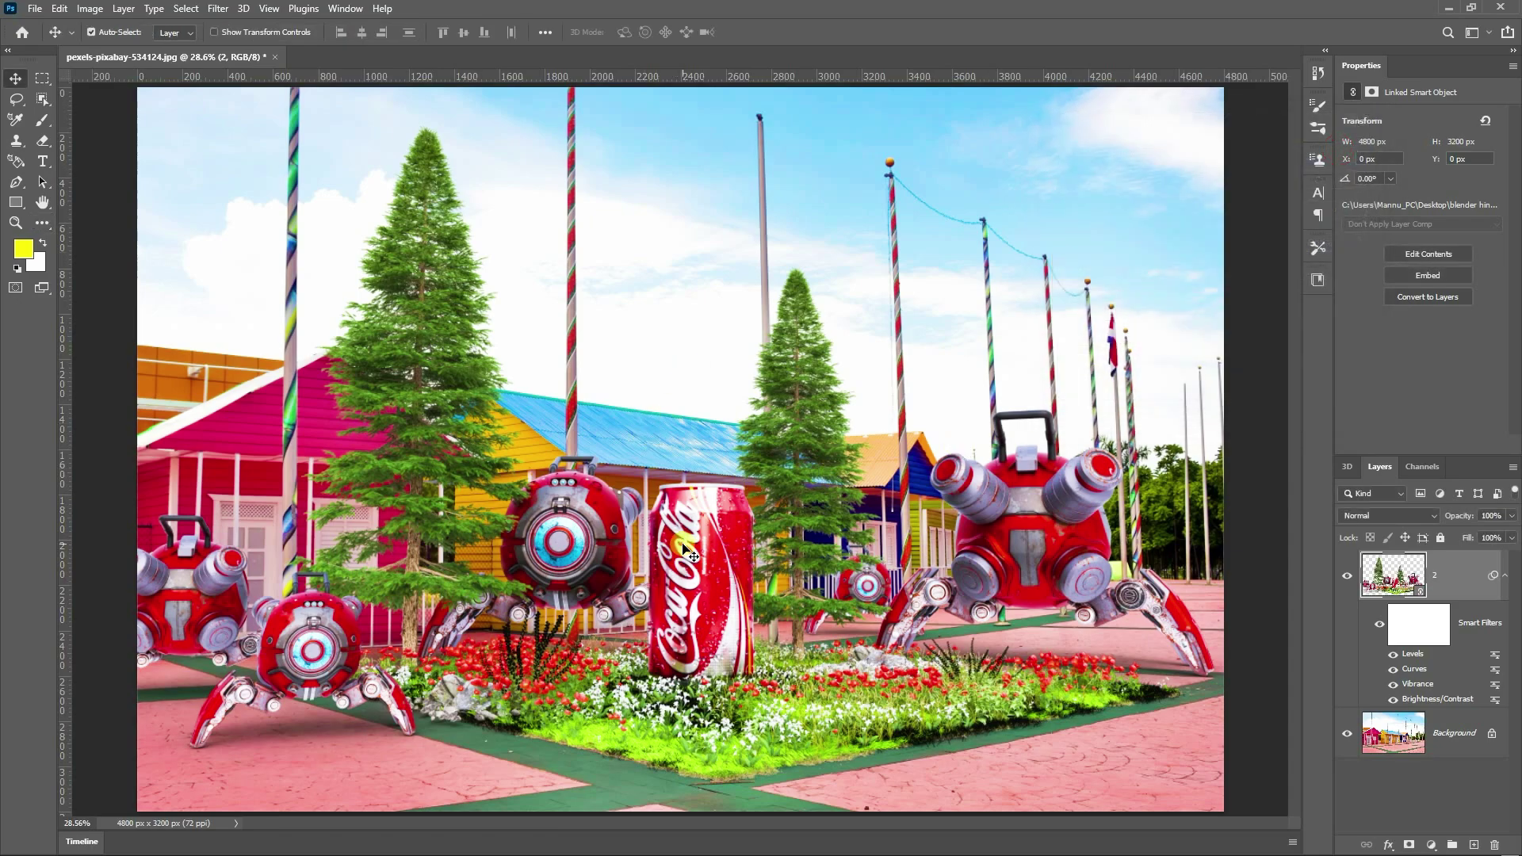
key("ctrl")
scroll(685, 549, "down", 4, "alt")
scroll(692, 602, "up", 4, "alt")
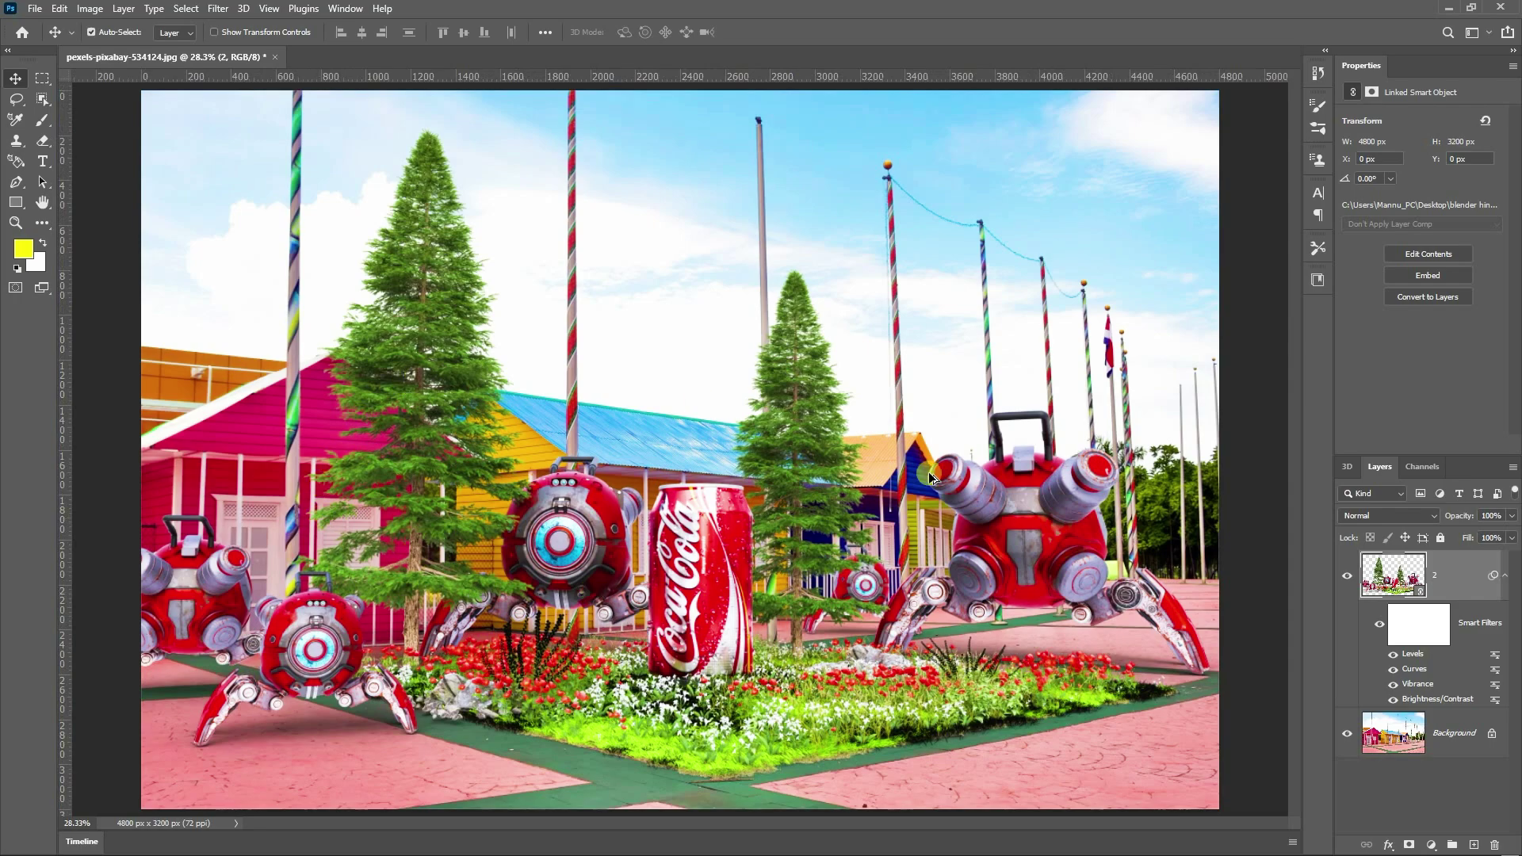